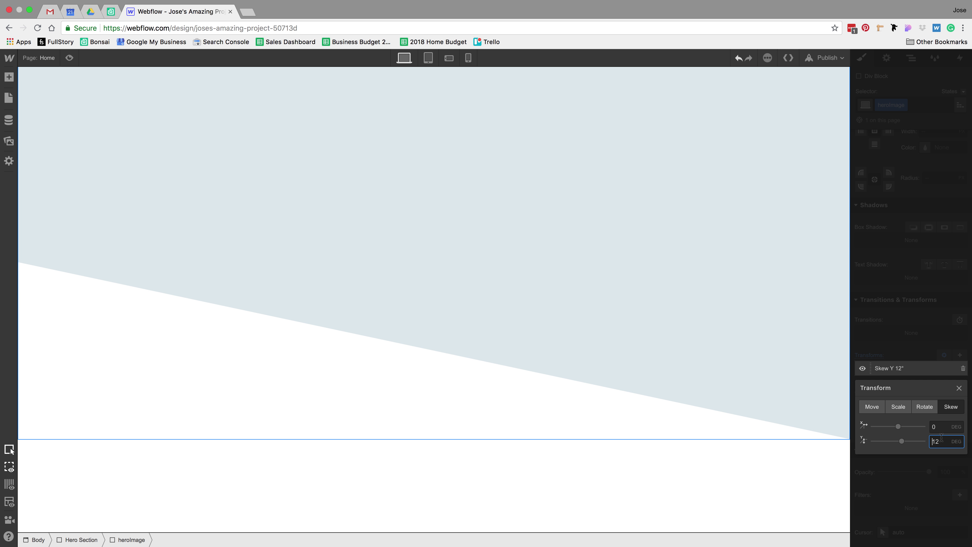
Step: Set the heroImage block's vertical skew to 10° and its position to relative
key(Down)
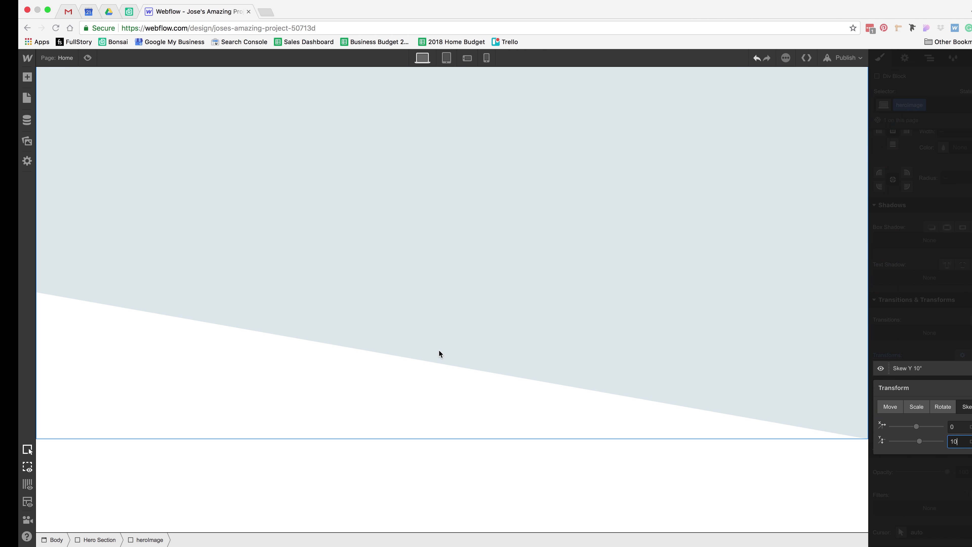
click(663, 328)
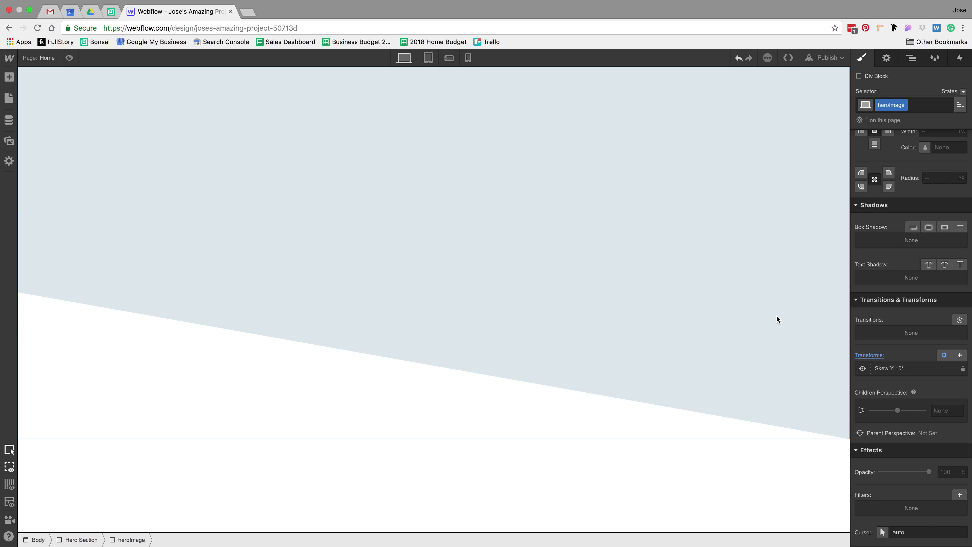
scroll(932, 324, up, 10)
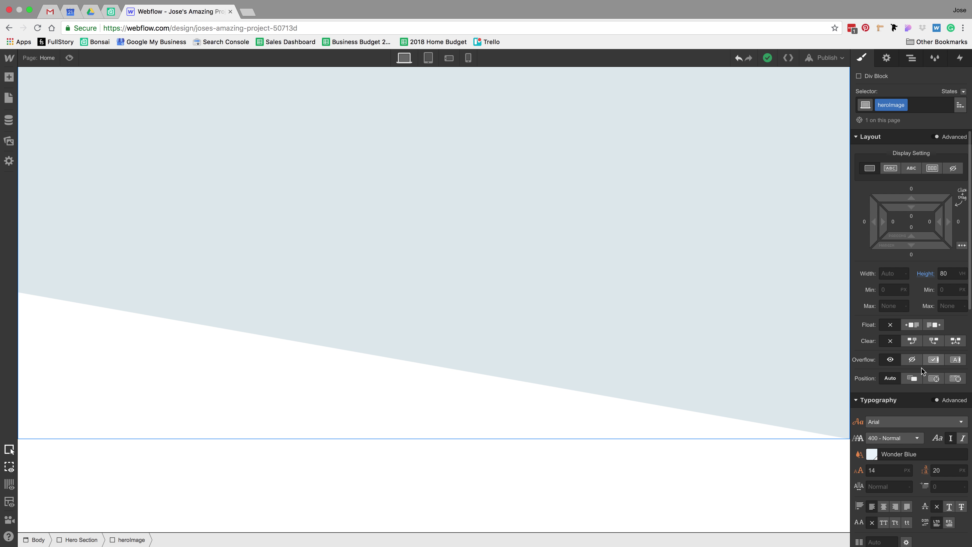
click(914, 378)
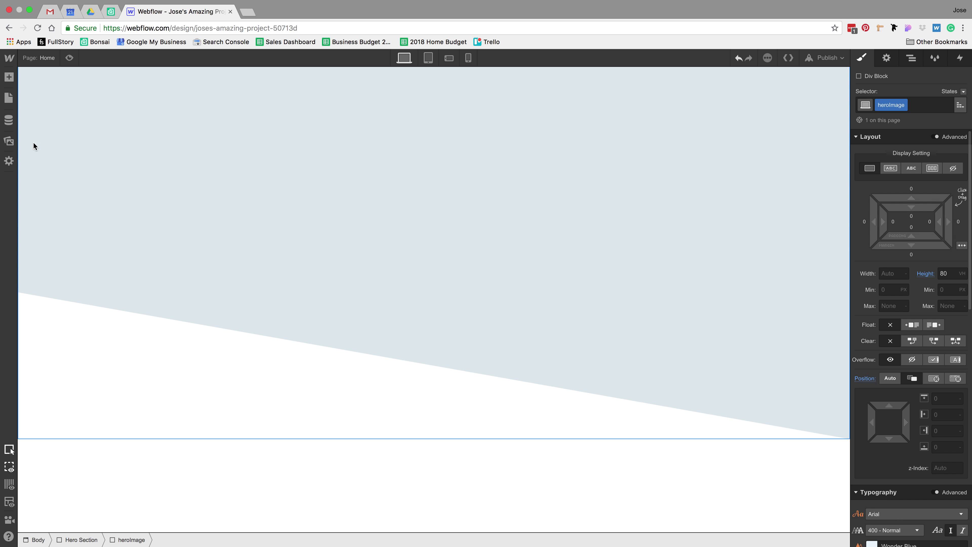
Step: Add a div block inside heroImage and give it the new class heroImageBG
key(a)
drag(39, 206, 417, 200)
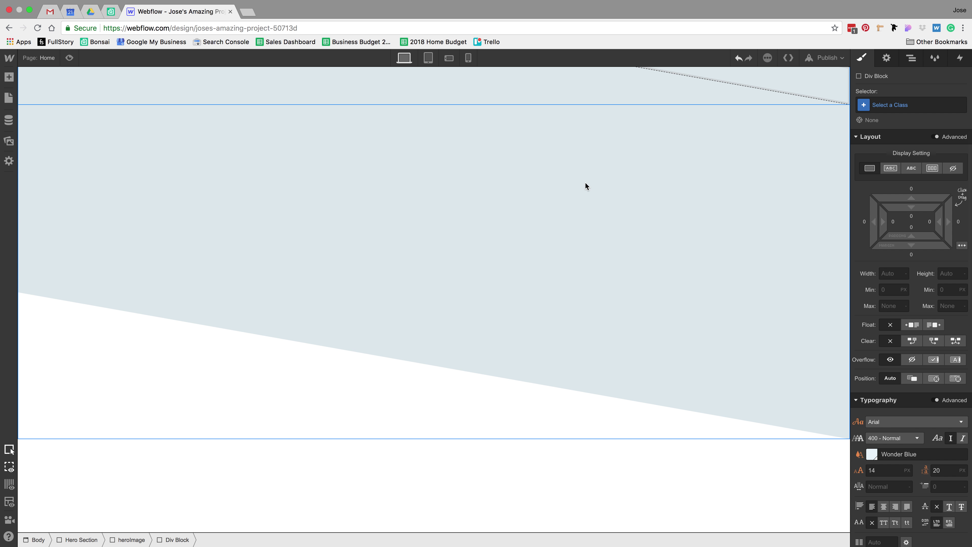
click(897, 106)
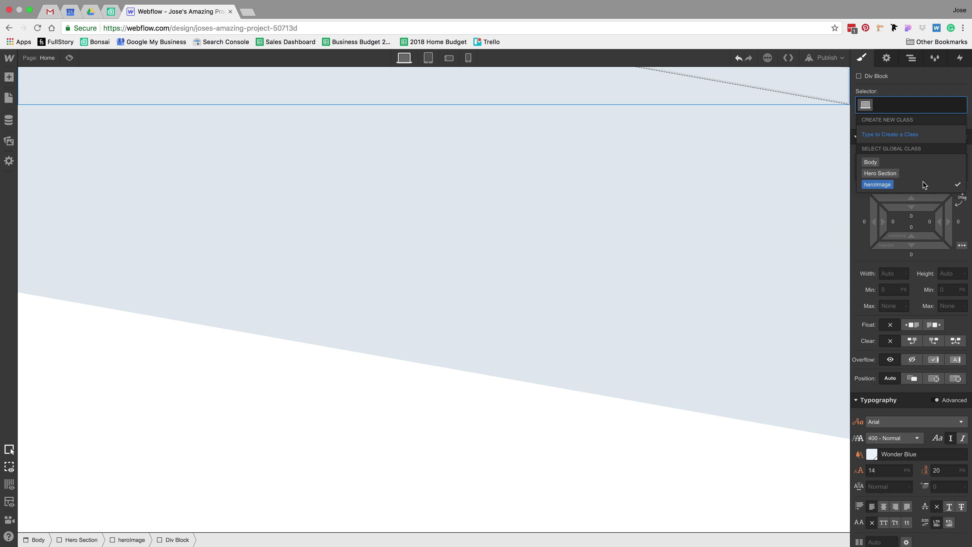
text(her)
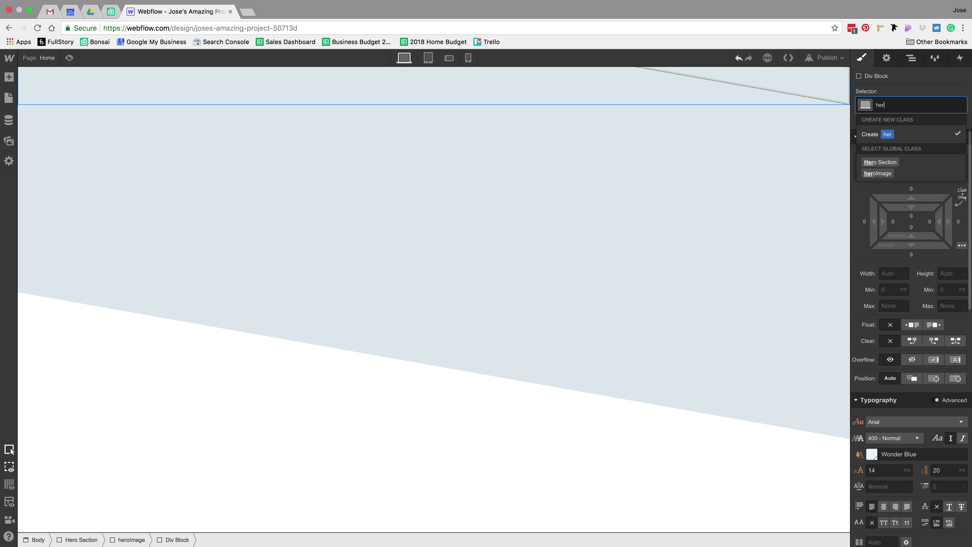
text(oImag)
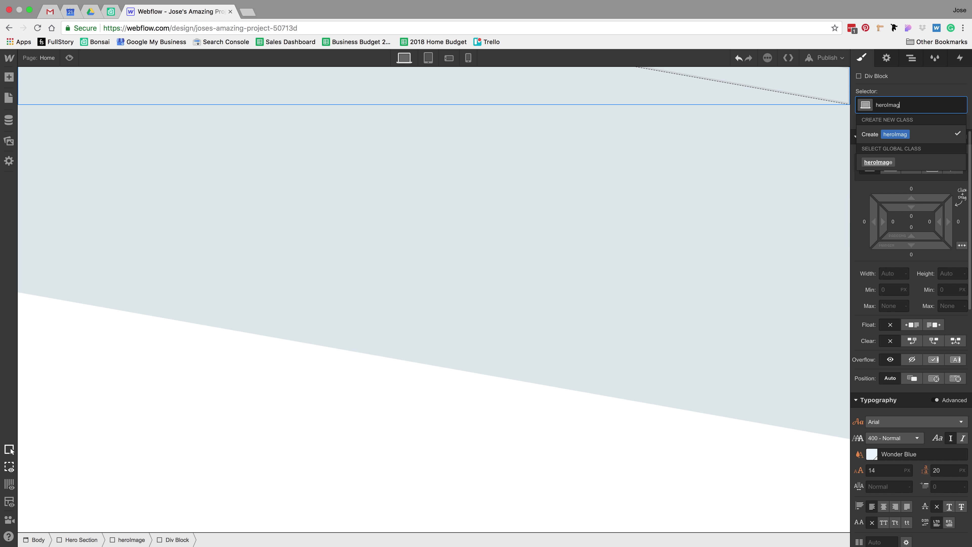
text(eVG)
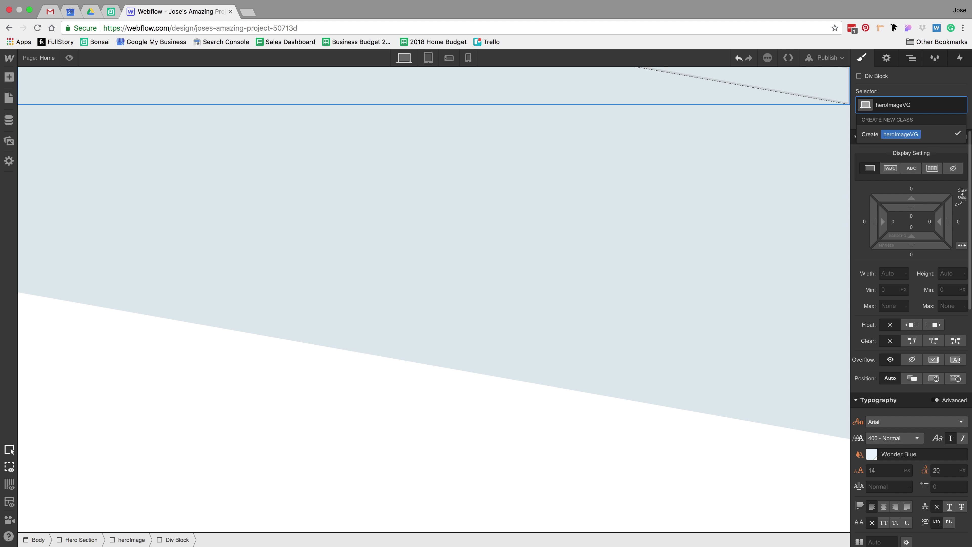
key(BackSpace)
key(BackSpace)
text(BG)
key(Return)
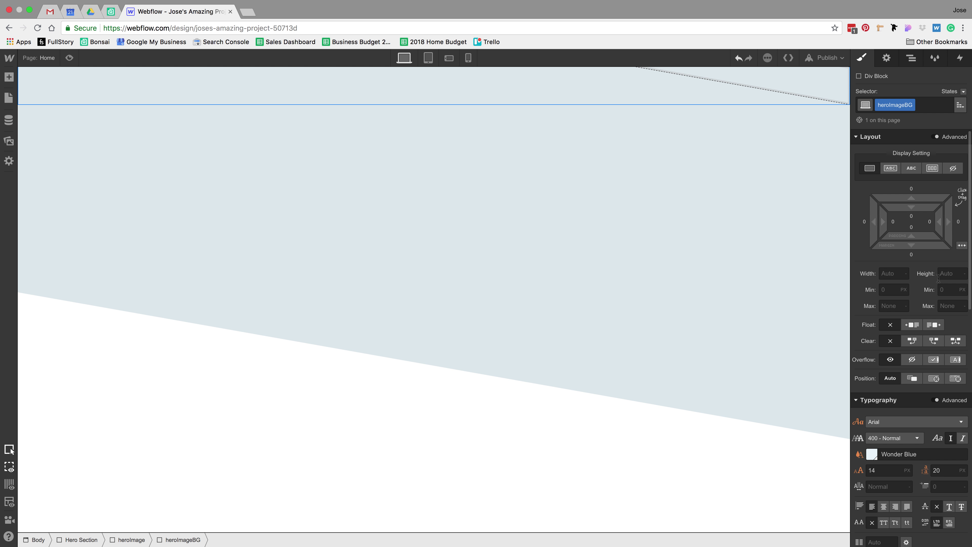
Step: Position heroImageBG absolutely to fill its parent on all sides and give it Hero.jpg as background image
click(933, 379)
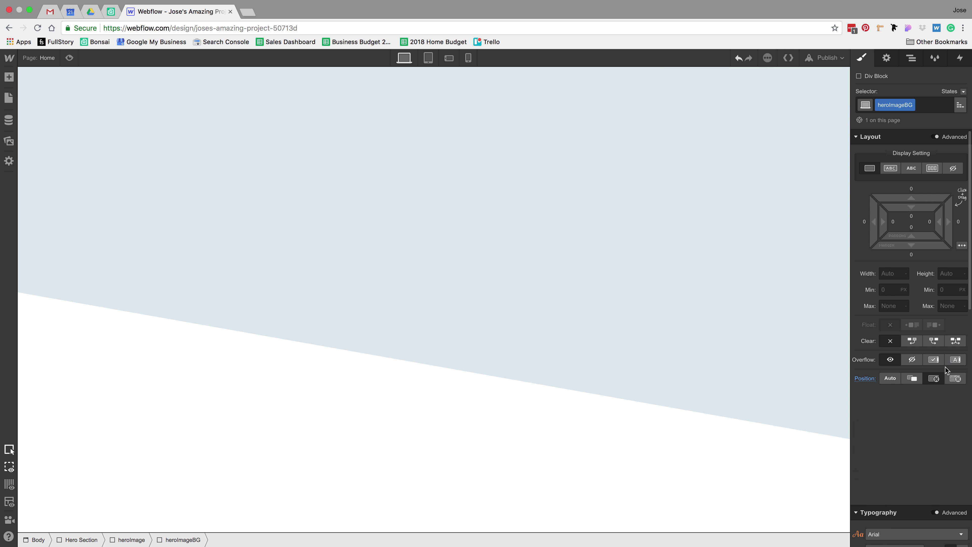
click(958, 397)
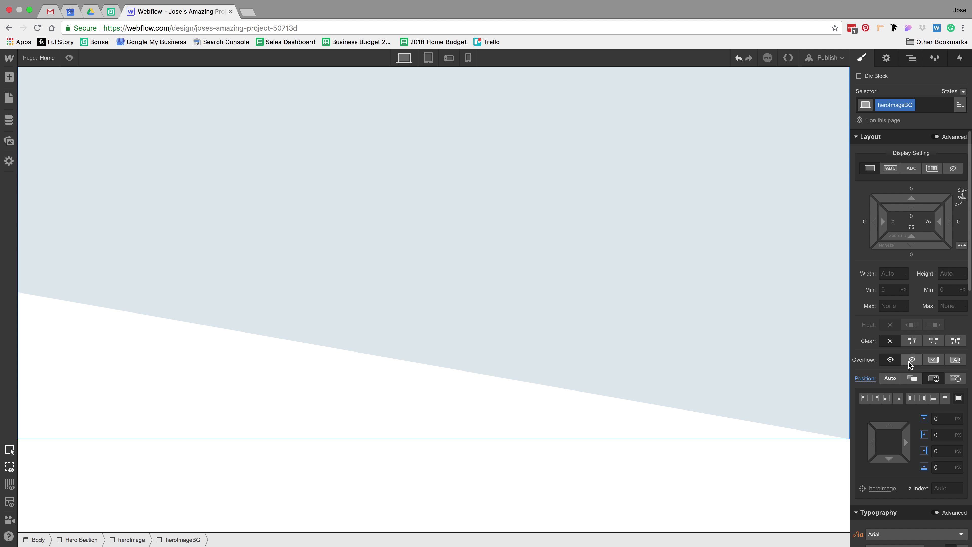
scroll(915, 372, down, 5)
scroll(915, 373, down, 2)
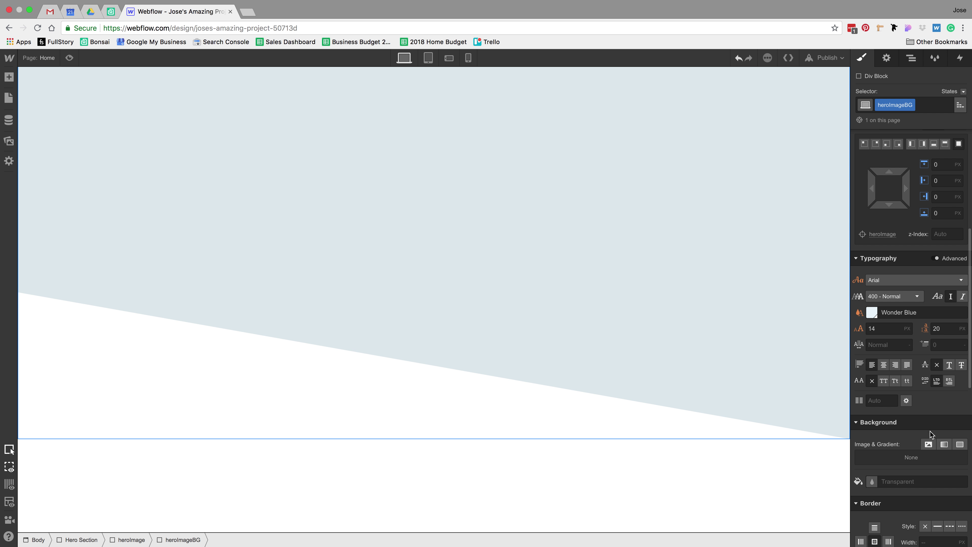
click(928, 445)
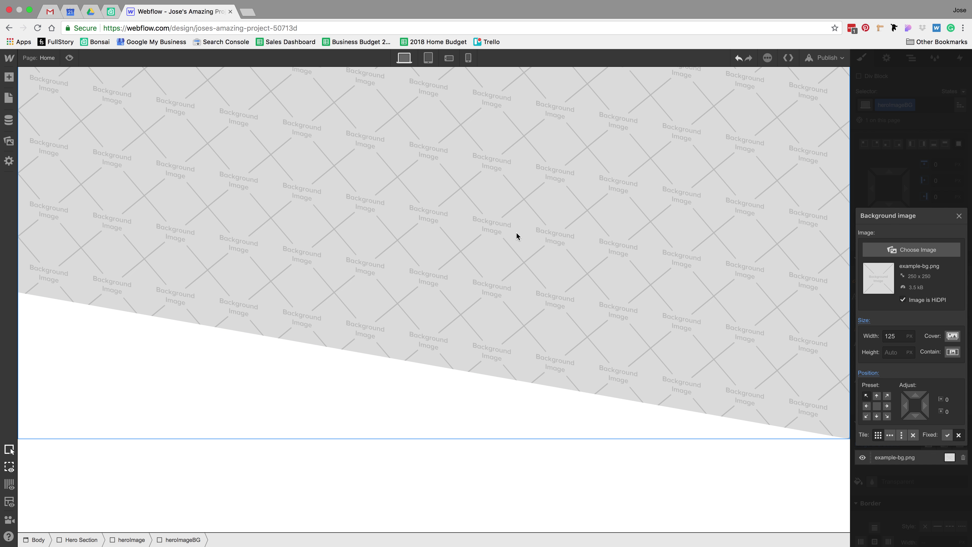
click(918, 249)
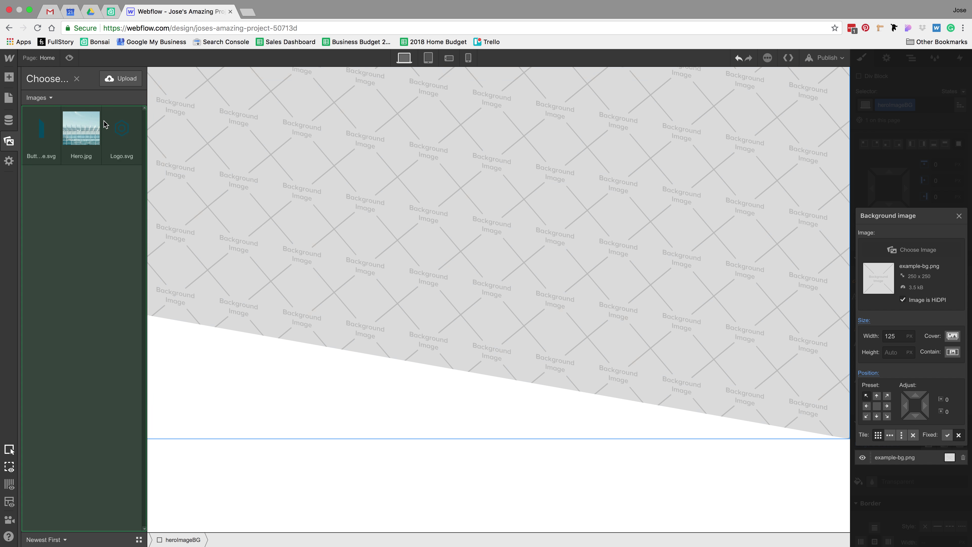
click(83, 125)
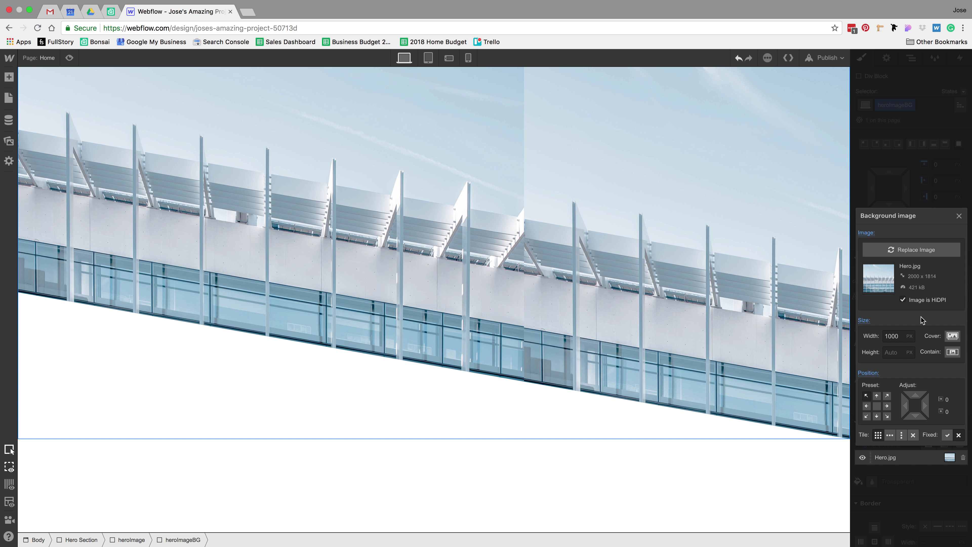
Step: Make the Hero.jpg background cover the block, aligned top centre, with tiling turned off
click(952, 336)
click(876, 398)
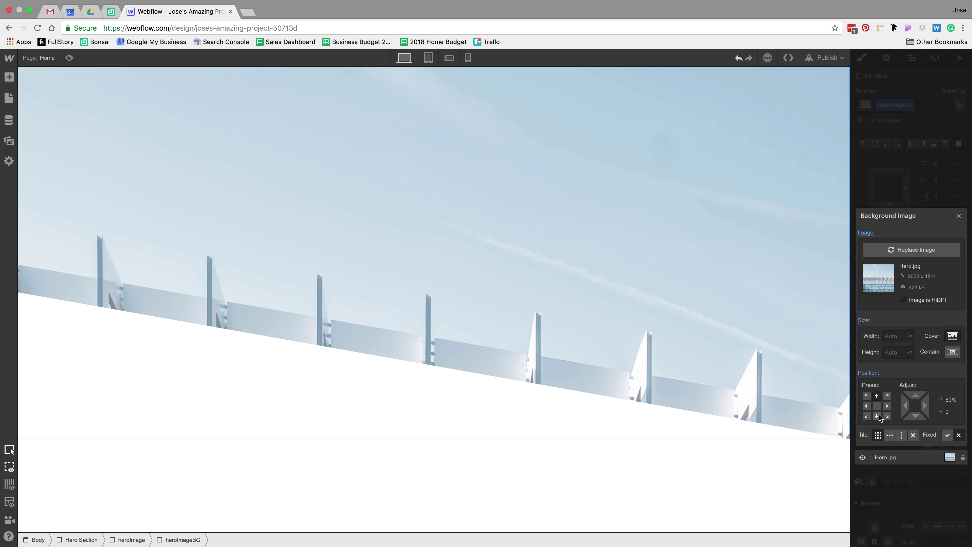
click(913, 435)
click(924, 479)
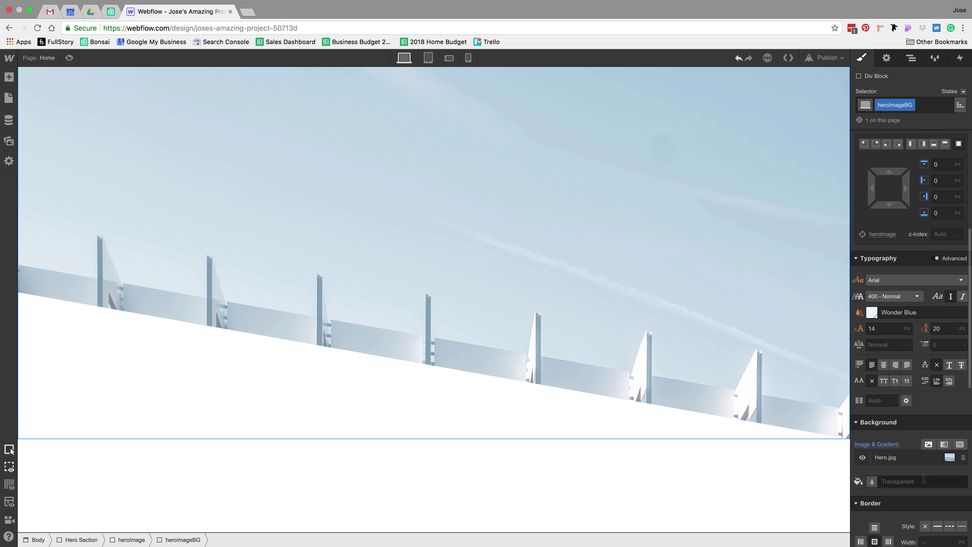
Step: Add a skew transform to heroImageBG with the Y angle set to -10°
scroll(897, 463, down, 10)
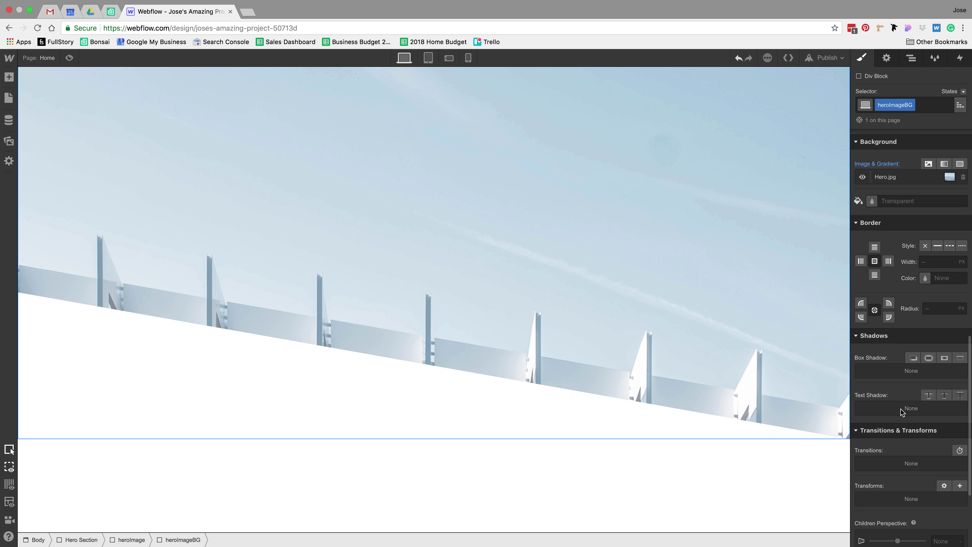
scroll(900, 408, down, 1)
scroll(901, 412, up, 3)
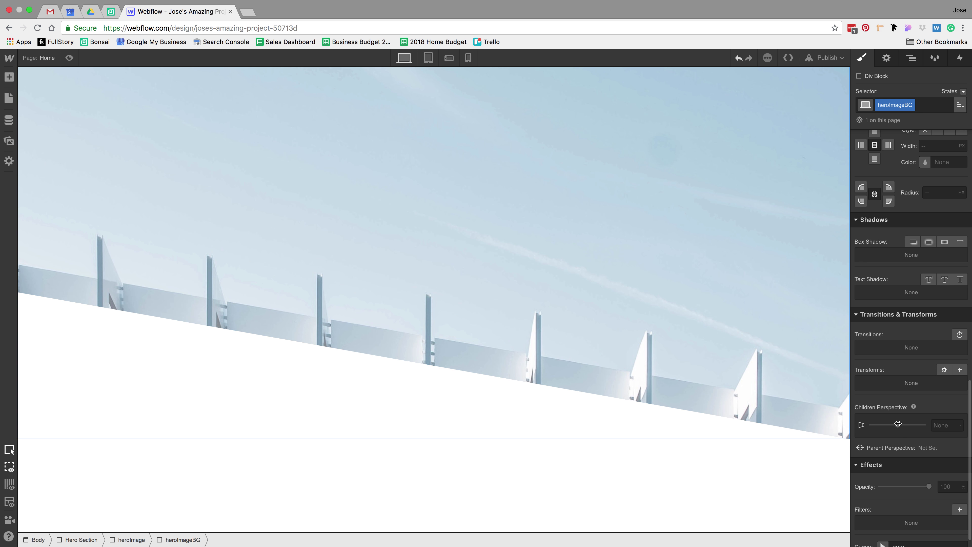
scroll(898, 423, down, 3)
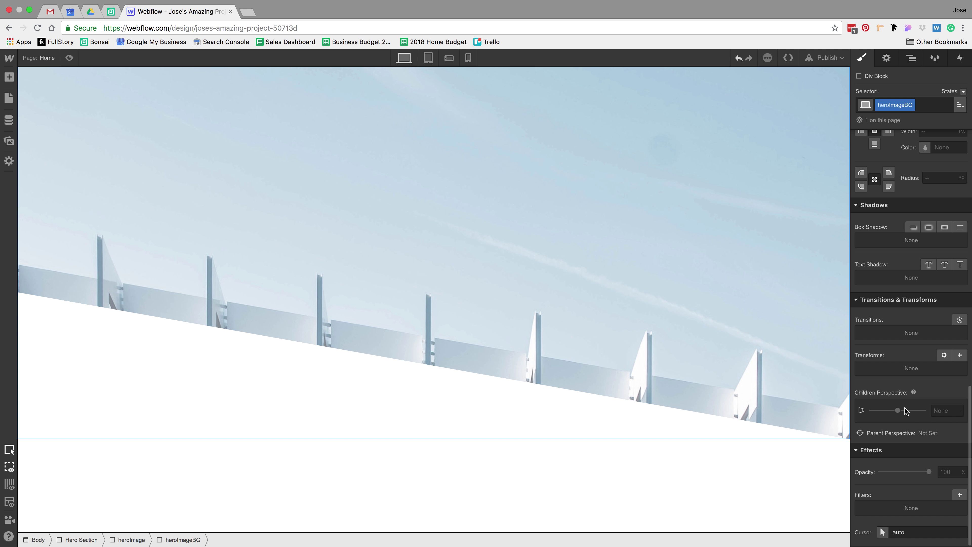
scroll(910, 405, up, 2)
scroll(910, 405, down, 2)
click(944, 354)
click(924, 315)
click(960, 354)
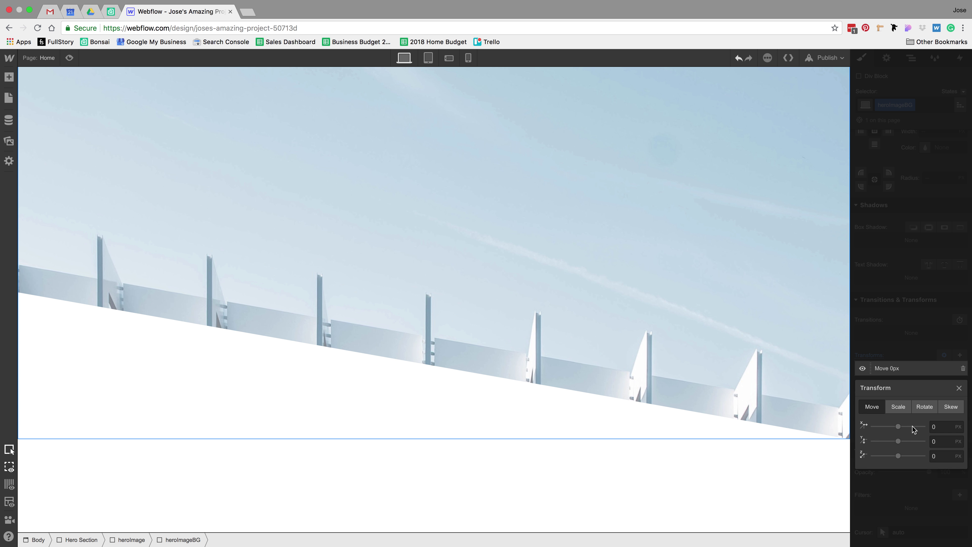
click(951, 407)
click(939, 440)
double_click(939, 440)
text(10)
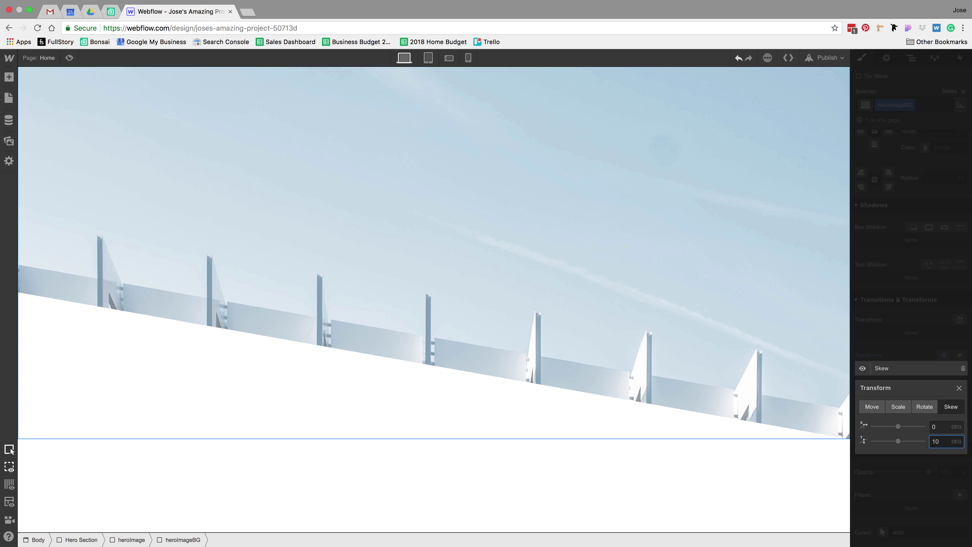
key(Return)
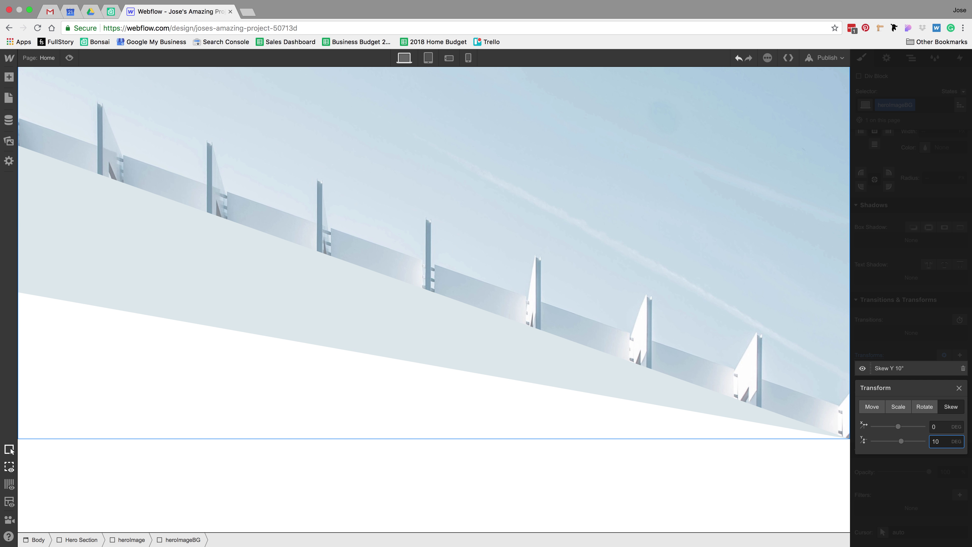
key(Return)
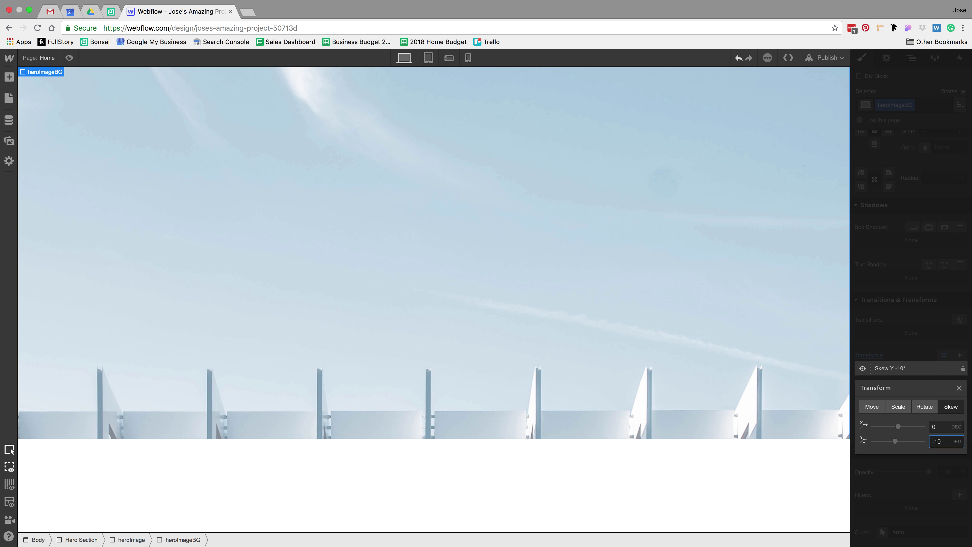
click(894, 479)
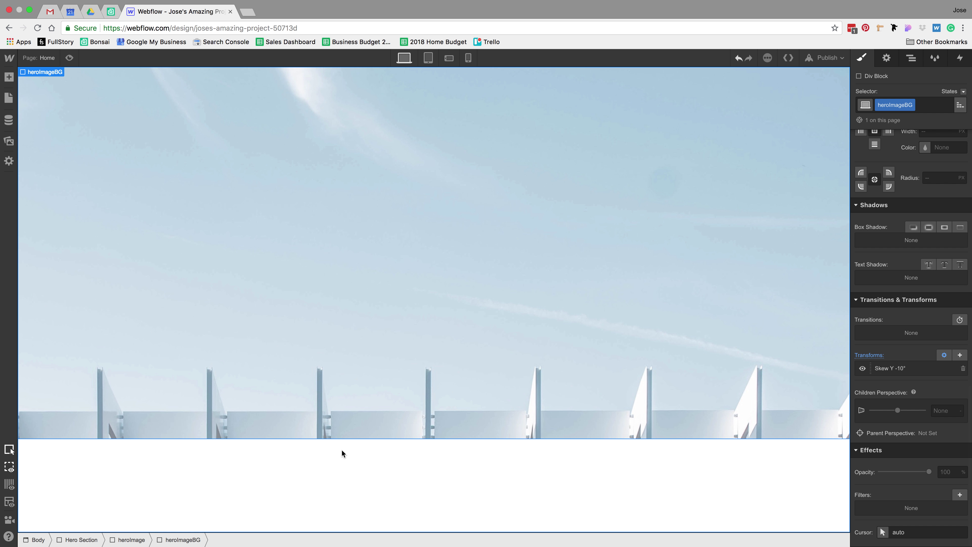
Step: Set the overflow of the parent heroImage block to hidden
click(131, 540)
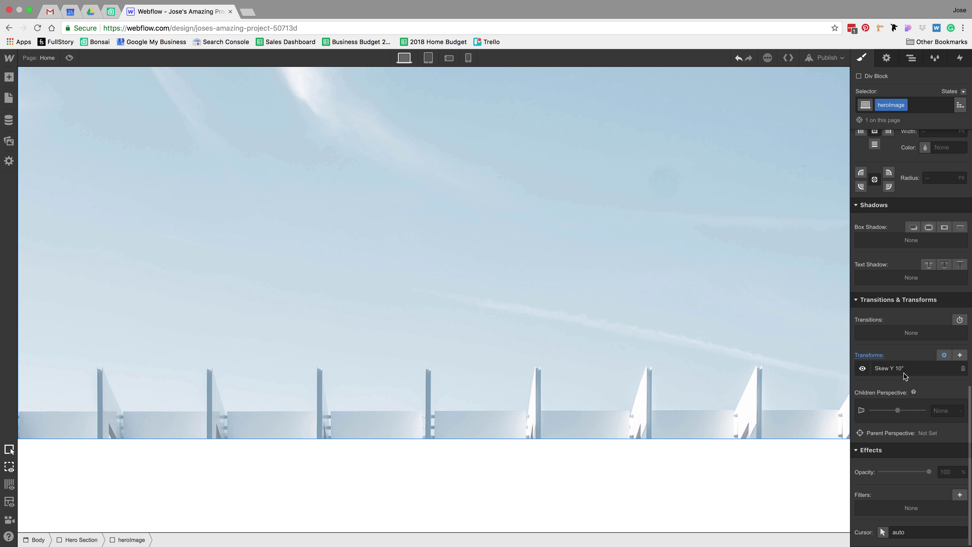
scroll(904, 376, up, 10)
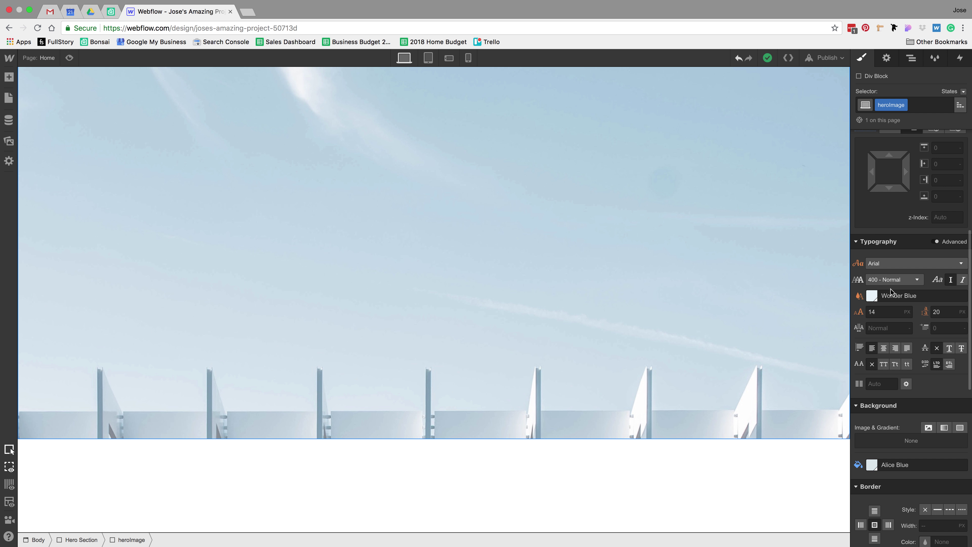
scroll(891, 291, up, 5)
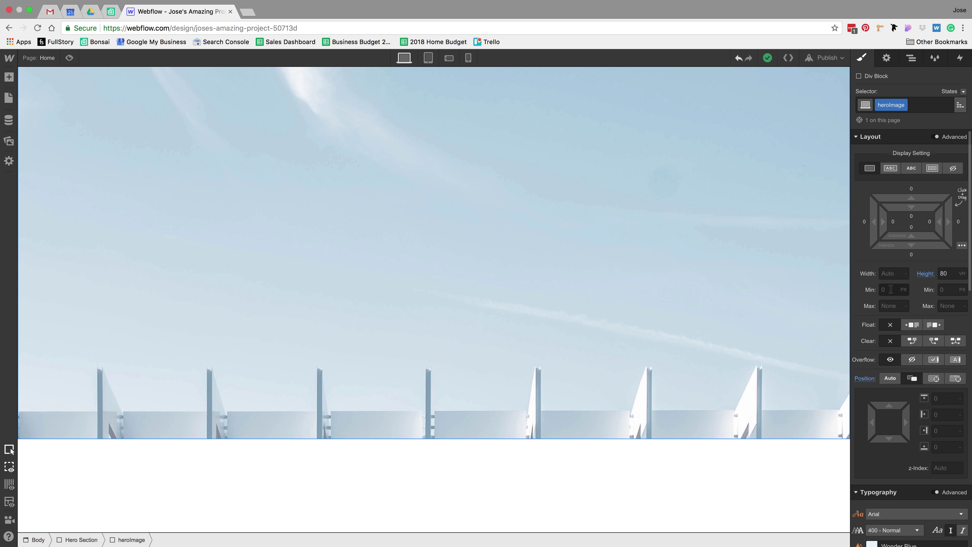
click(912, 360)
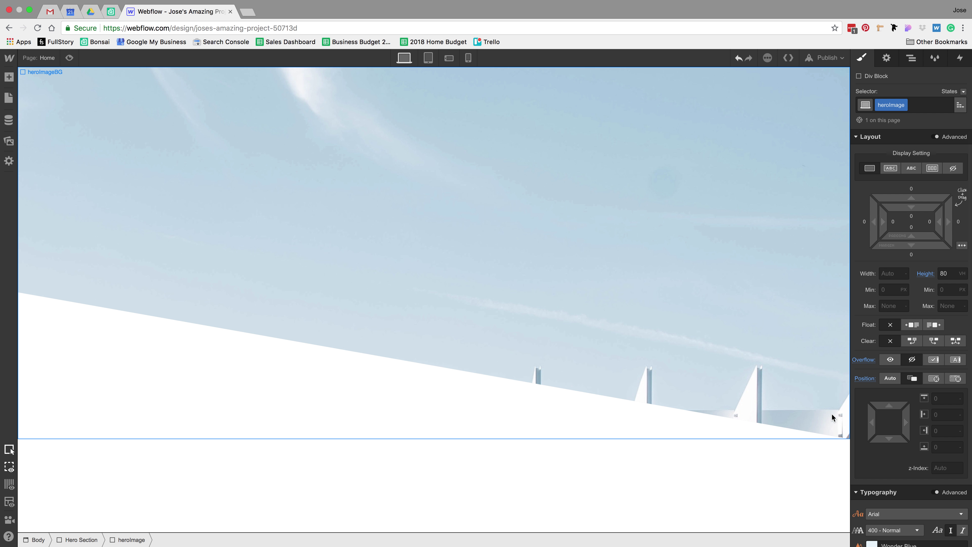
Step: Reposition the Hero.jpg background of heroImageBG to the centre, 50% horizontally and 50% vertically
click(458, 149)
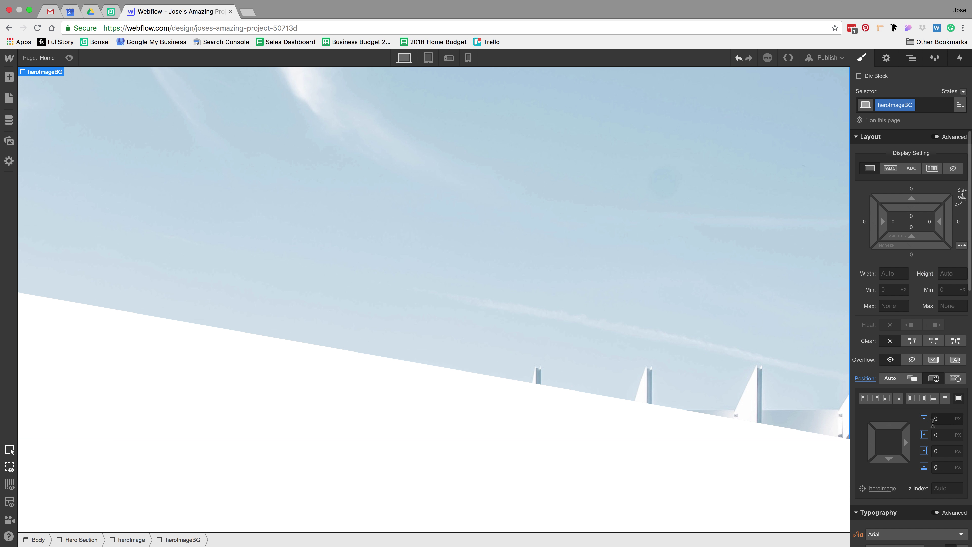
scroll(930, 425, down, 8)
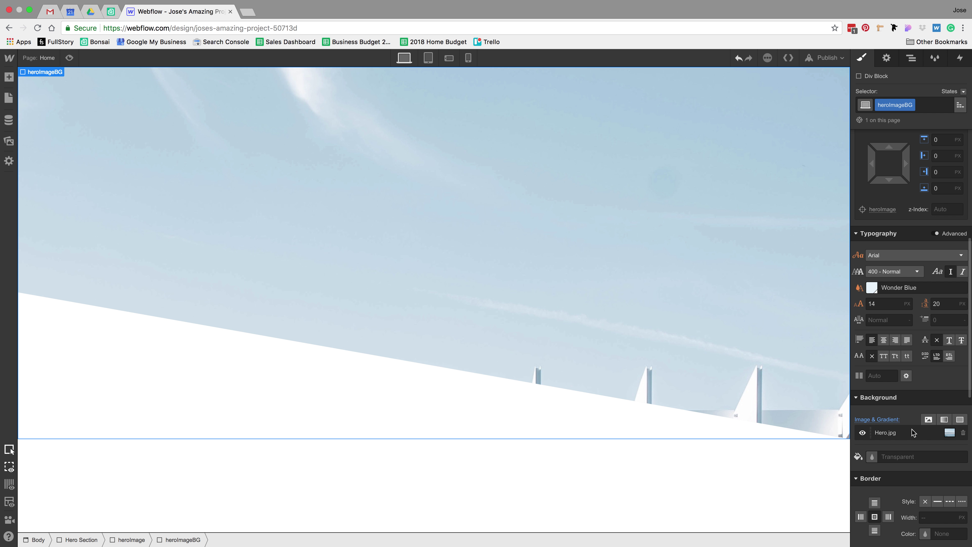
click(912, 432)
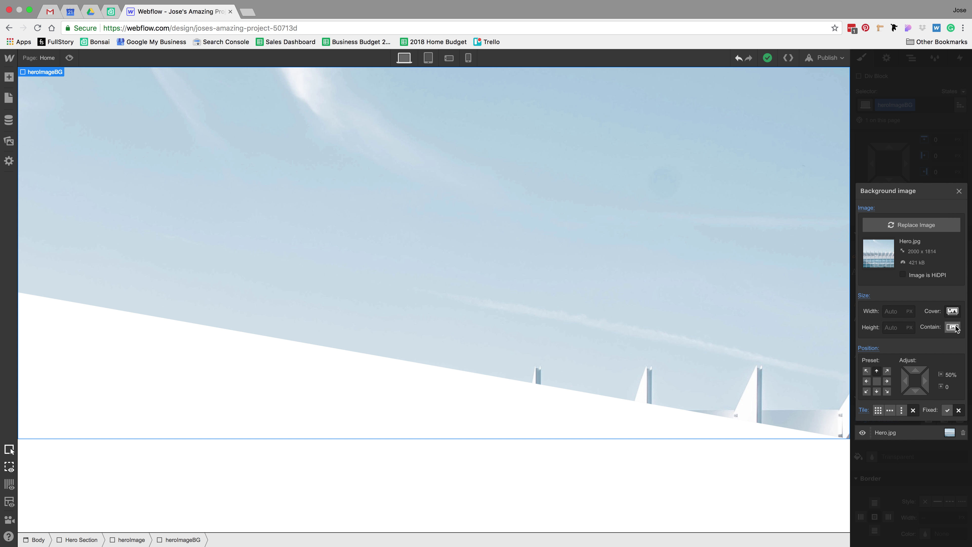
click(877, 392)
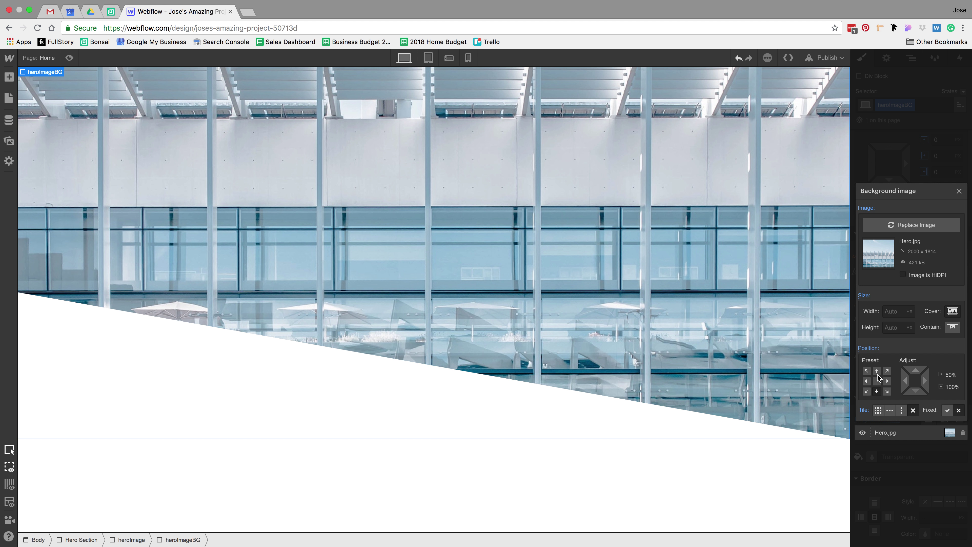
click(876, 370)
click(877, 382)
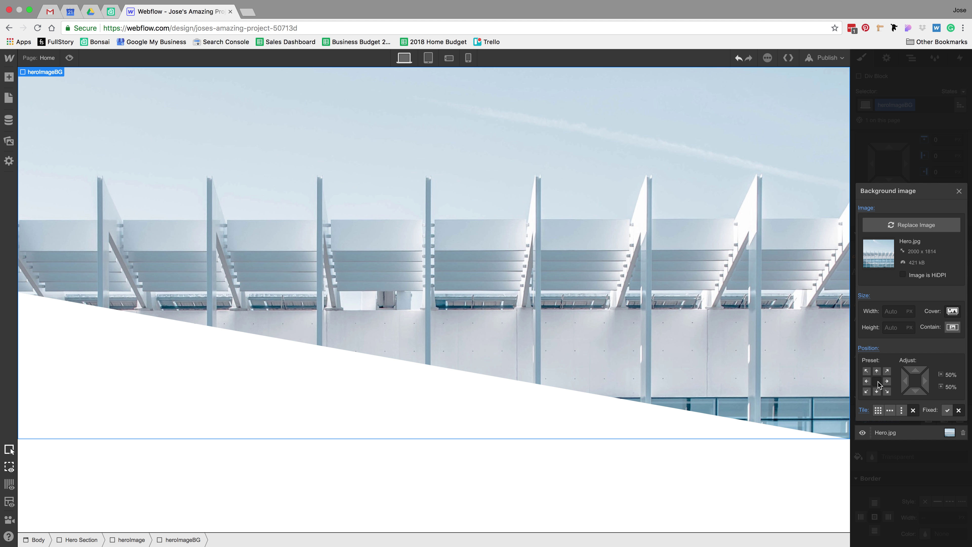
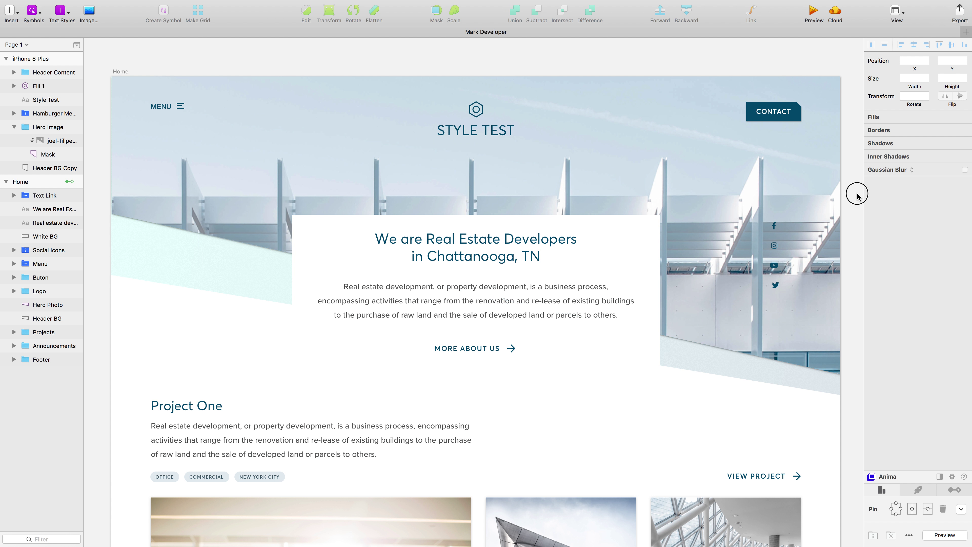
Step: Try adding an outside drop shadow to heroImageBG, matching its angle, distance and blur to Hero Photo's first shadow in the Sketch mockup
click(746, 333)
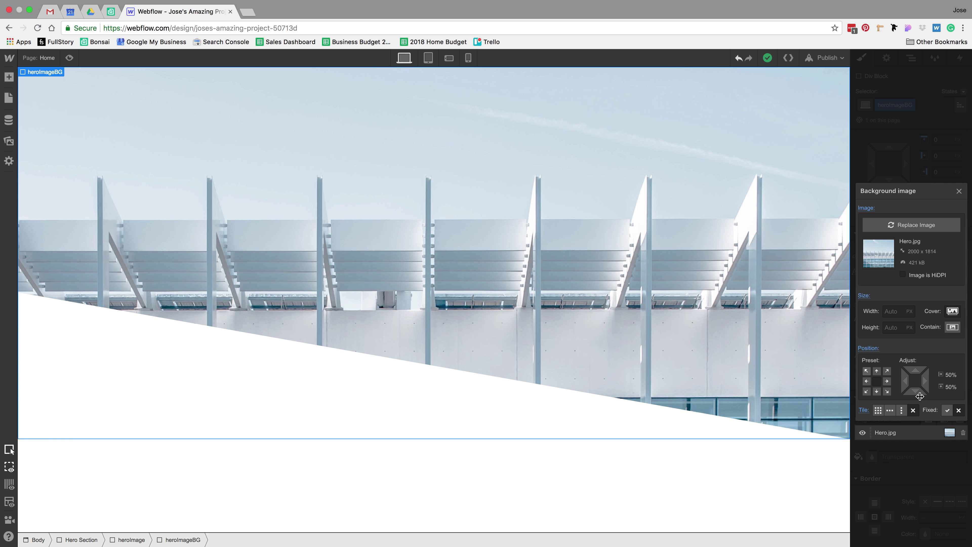
click(928, 465)
scroll(930, 455, down, 10)
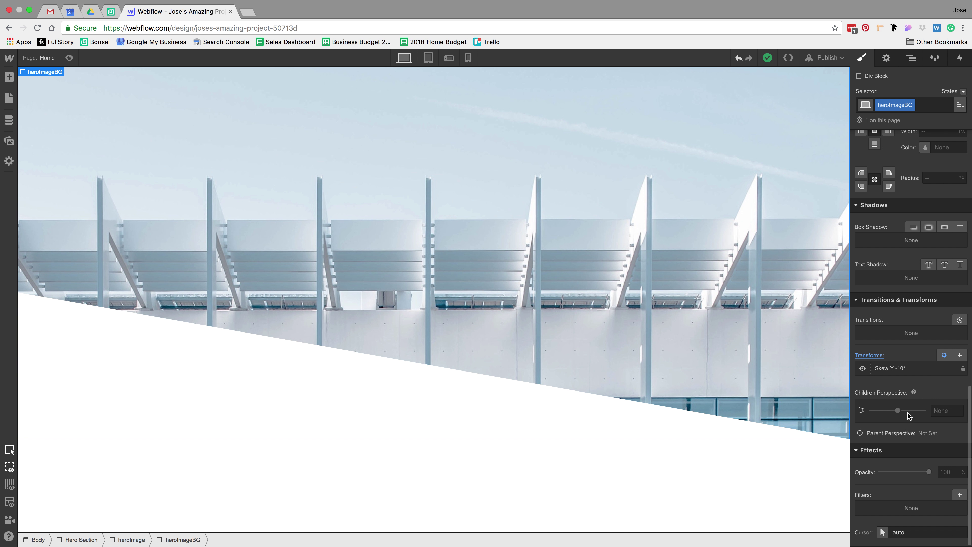
click(916, 230)
key(ctrl+Left)
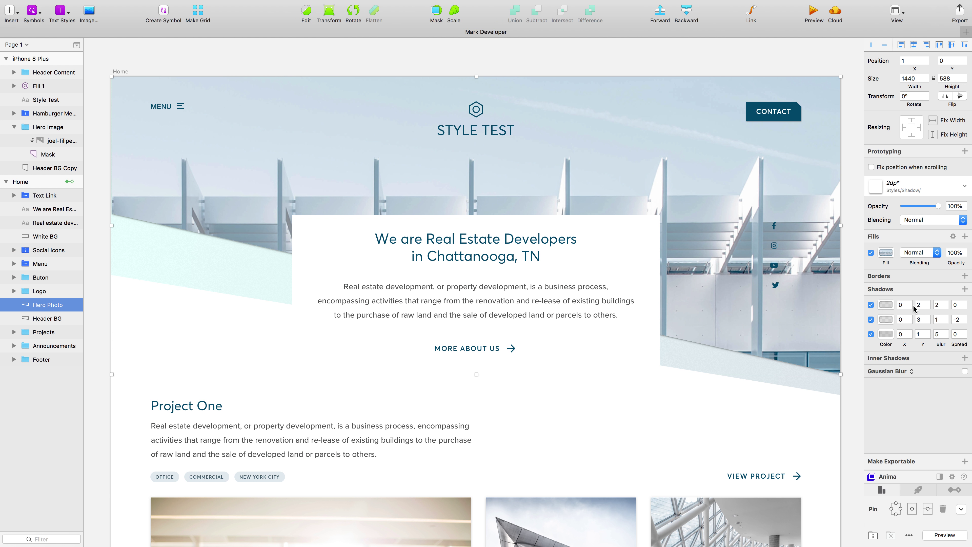
key(ctrl+Right)
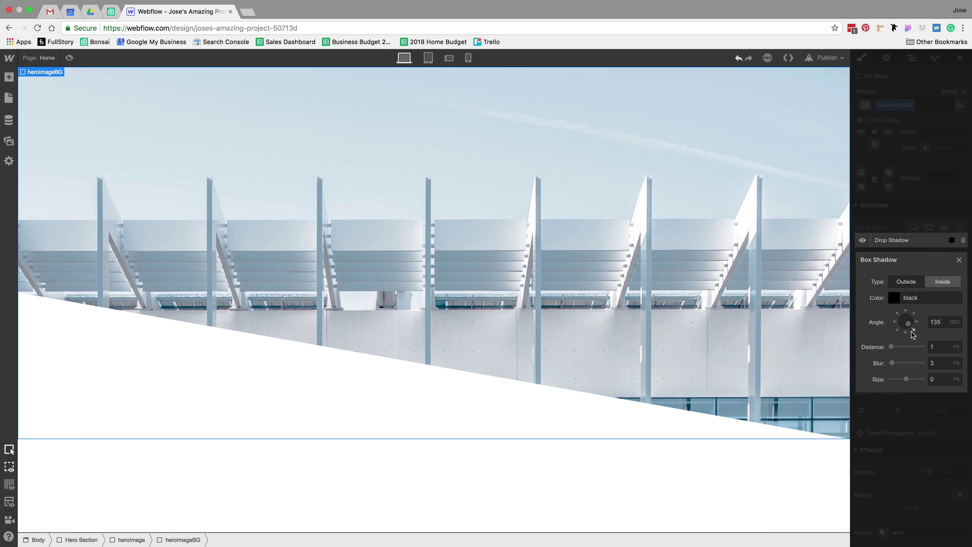
click(909, 335)
click(942, 347)
click(934, 363)
Step: Reduce the heroImageBG drop shadow's black colour to 14% opacity
click(894, 298)
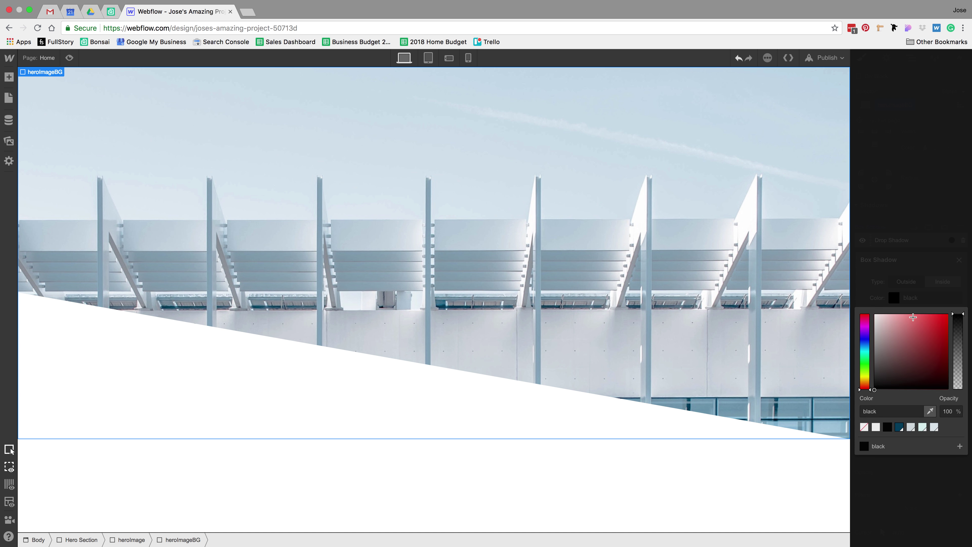
click(947, 411)
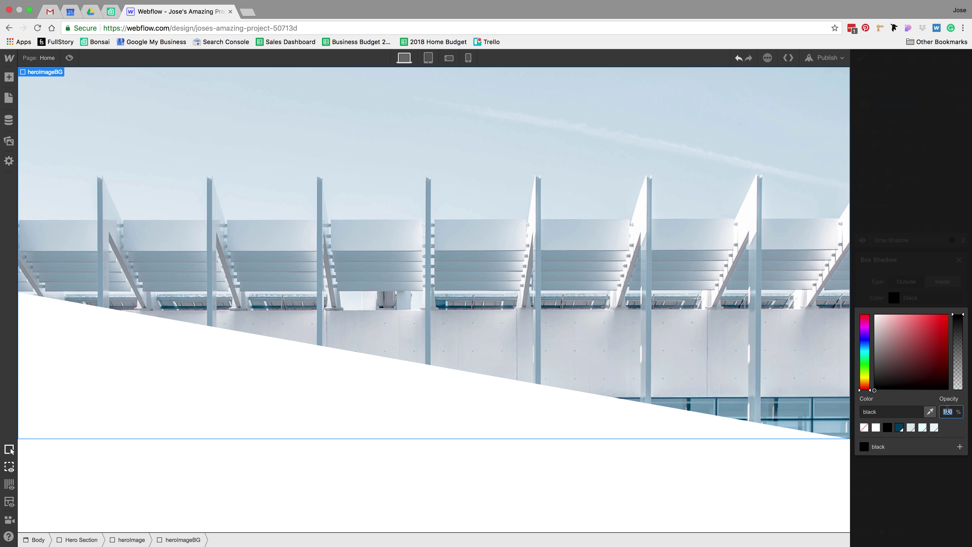
text(14)
key(Return)
click(944, 408)
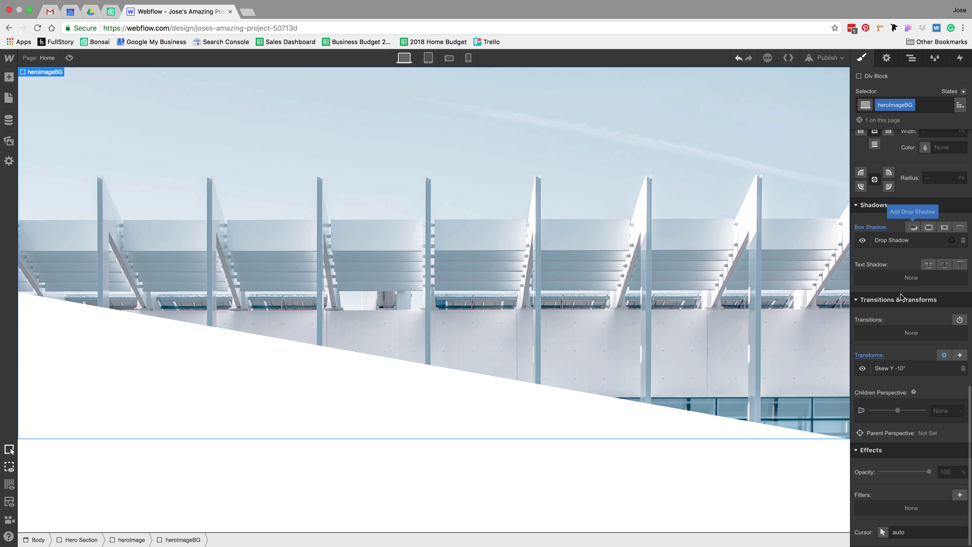
Step: Abandon the second shadow and remove the drop shadows from heroImageBG
key(ctrl+Left)
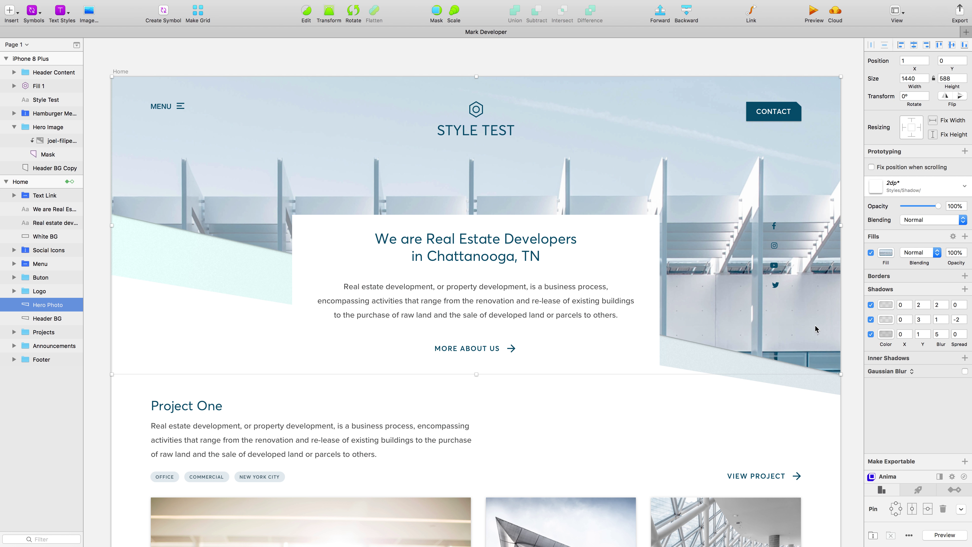
key(ctrl+Right)
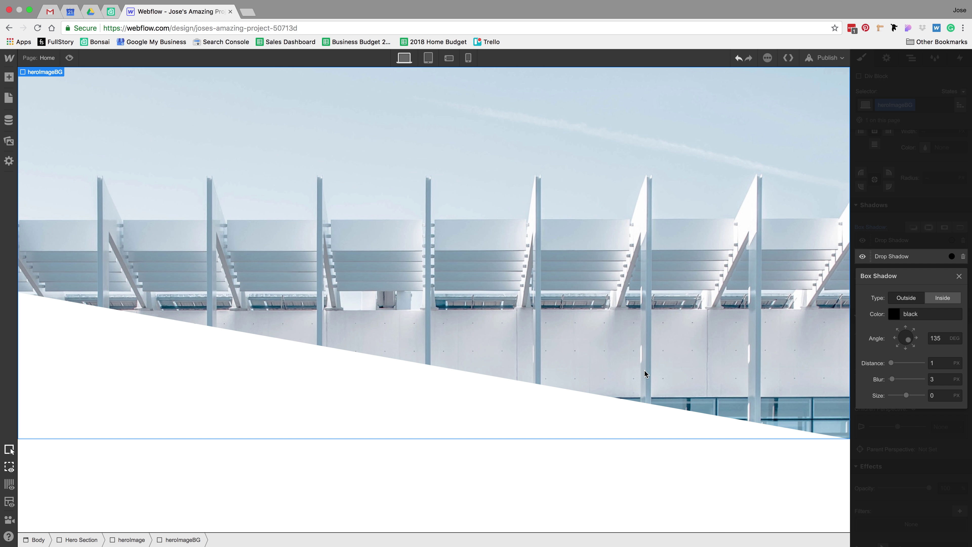
click(672, 413)
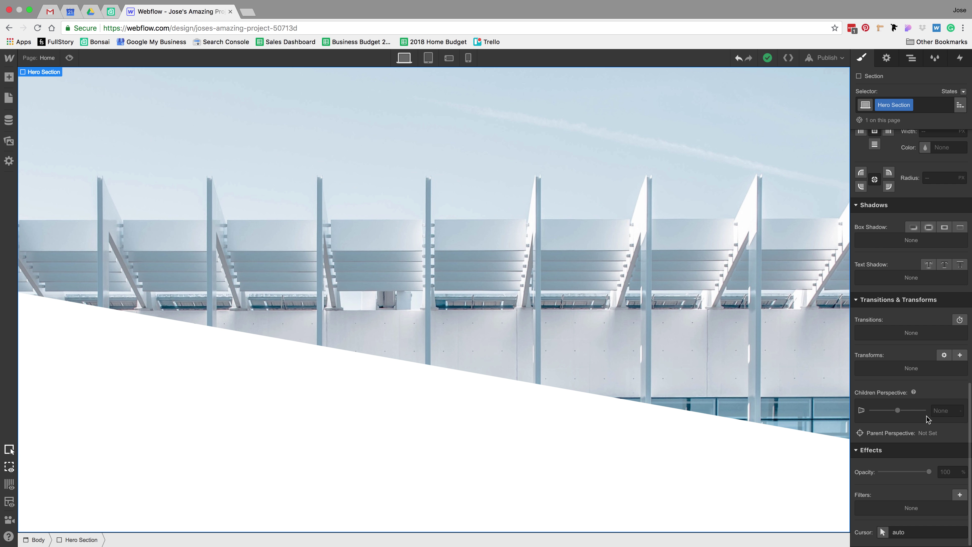
click(793, 308)
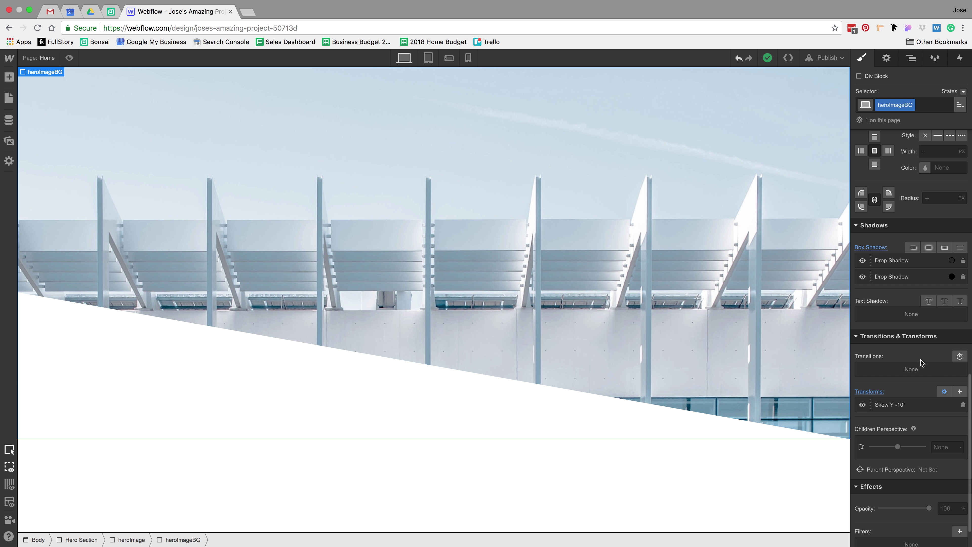
click(963, 260)
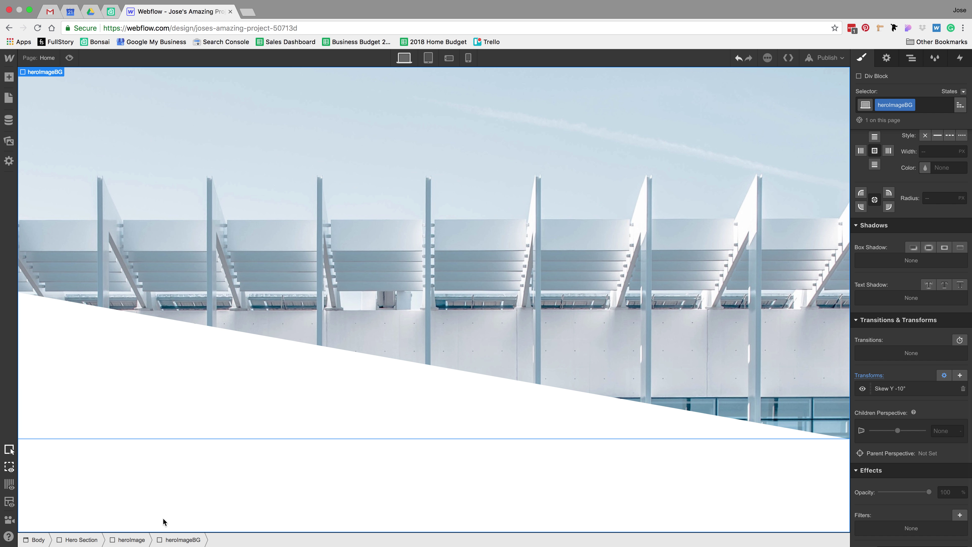
Step: Add an outside drop shadow to the parent heroImage block with a 180° angle, 2 px distance and 2 px blur
click(126, 539)
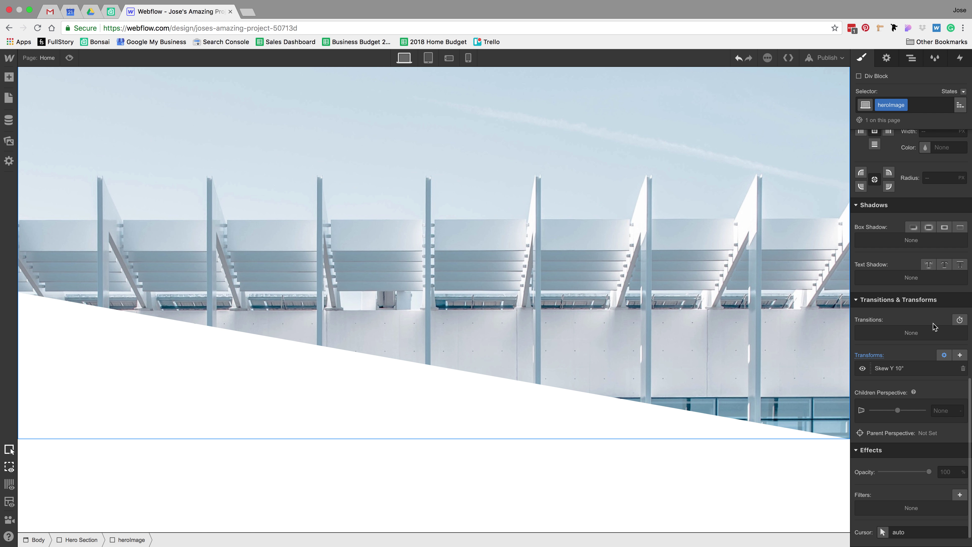
click(913, 227)
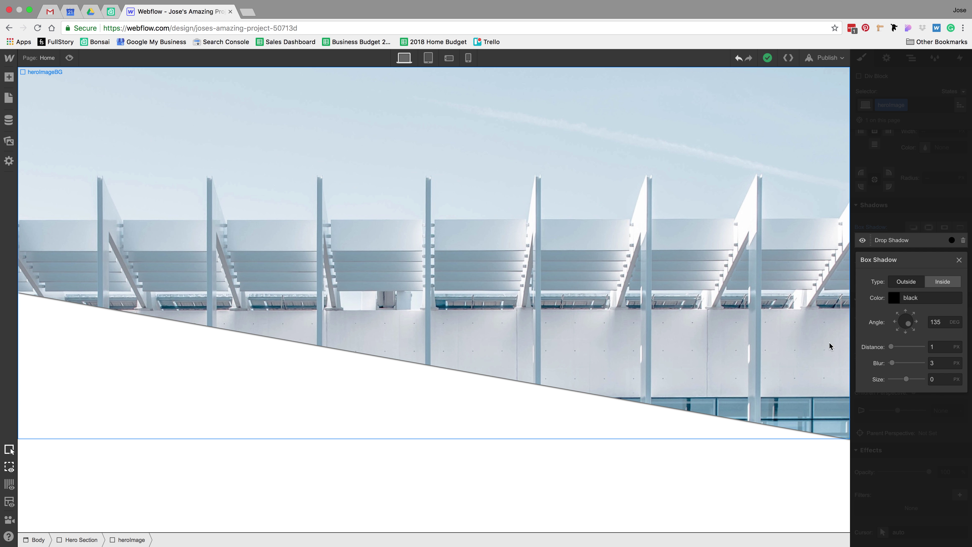
click(906, 332)
click(939, 345)
key(BackSpace)
text(2)
key(Tab)
text(2)
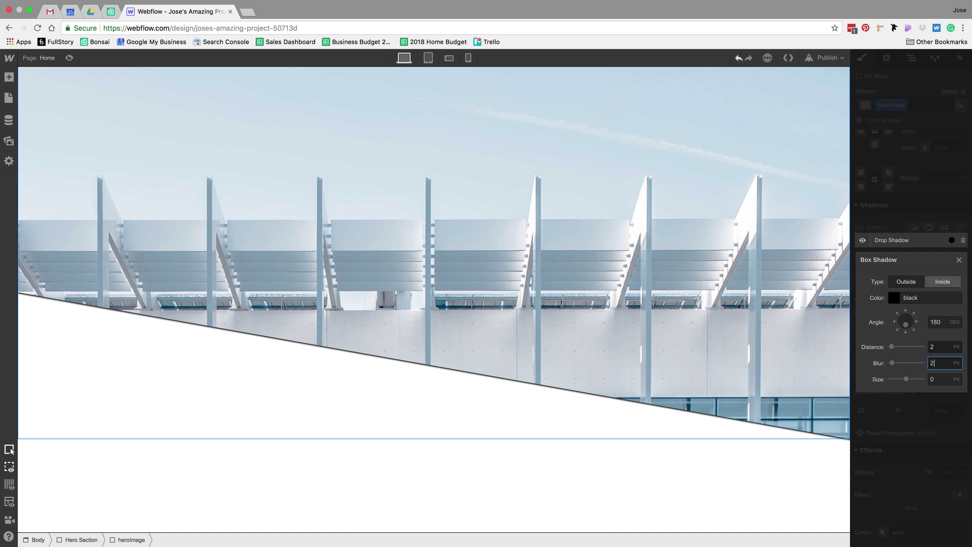
Step: Set the first heroImage shadow's colour to black at 14% opacity
click(894, 297)
click(947, 411)
text(14)
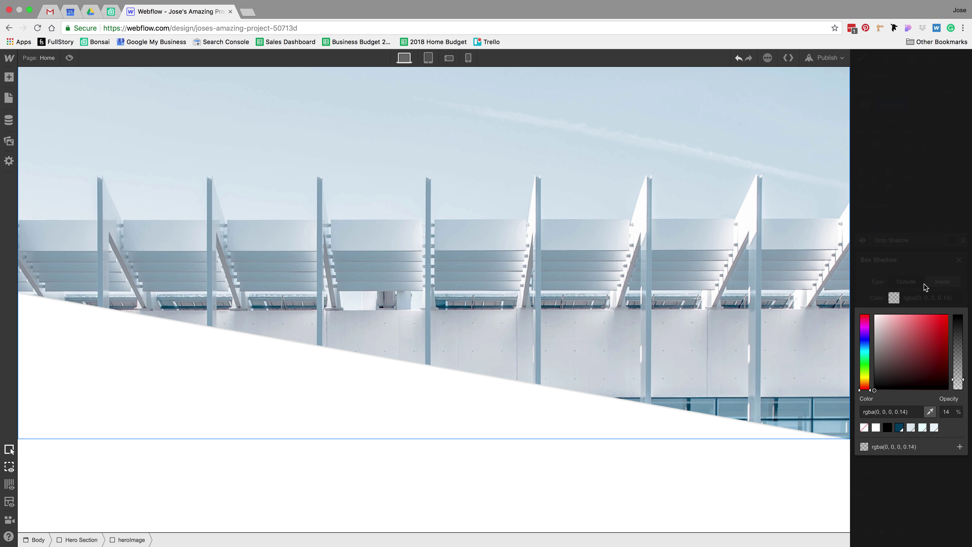
key(Return)
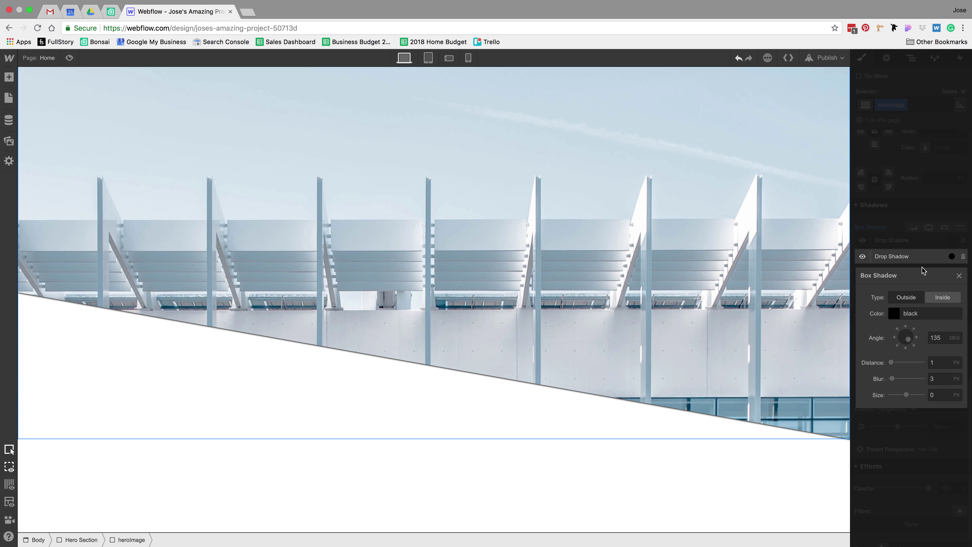
Step: Give heroImage's second drop shadow a 180° angle, 3 px distance, 1 px blur and -2 px size, following the Sketch mockup
key(ctrl+Left)
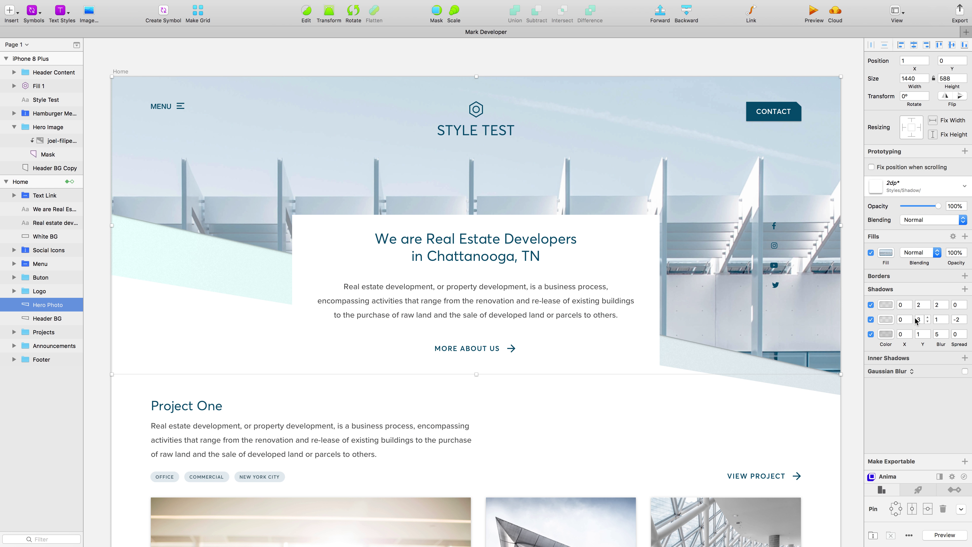
key(ctrl+Right)
click(924, 348)
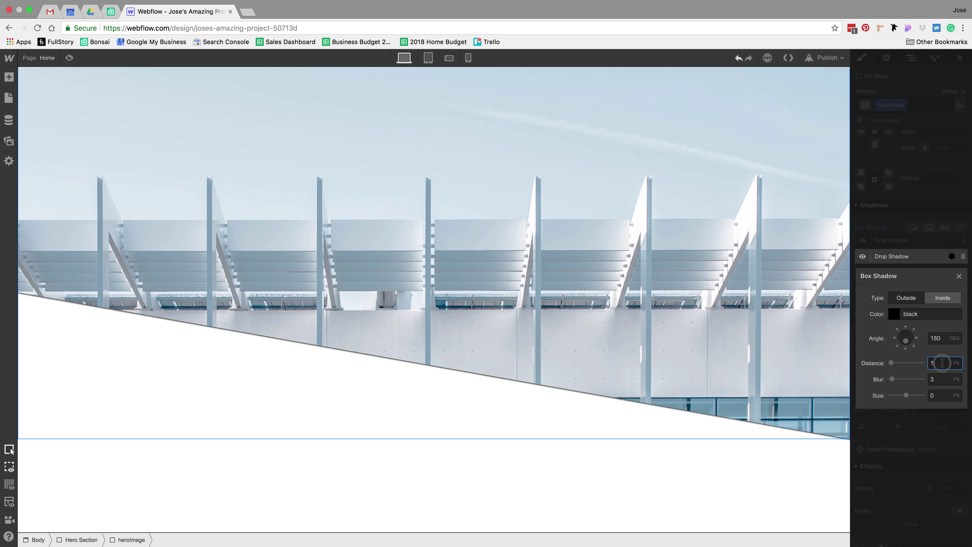
text(3)
key(Tab)
text(1)
click(931, 395)
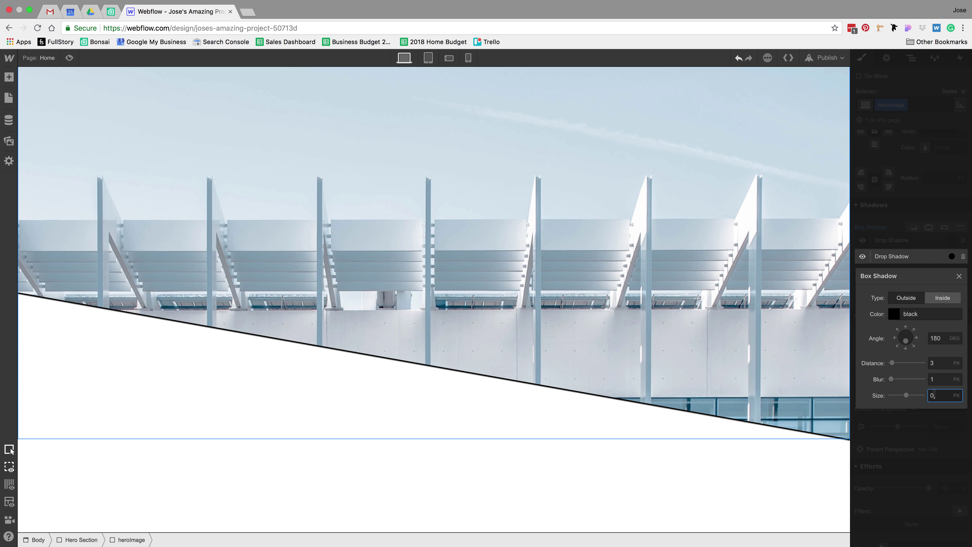
text(-2)
Step: Set the second heroImage shadow's colour to black at 12% opacity
click(894, 314)
double_click(948, 427)
text(12)
key(Return)
click(912, 229)
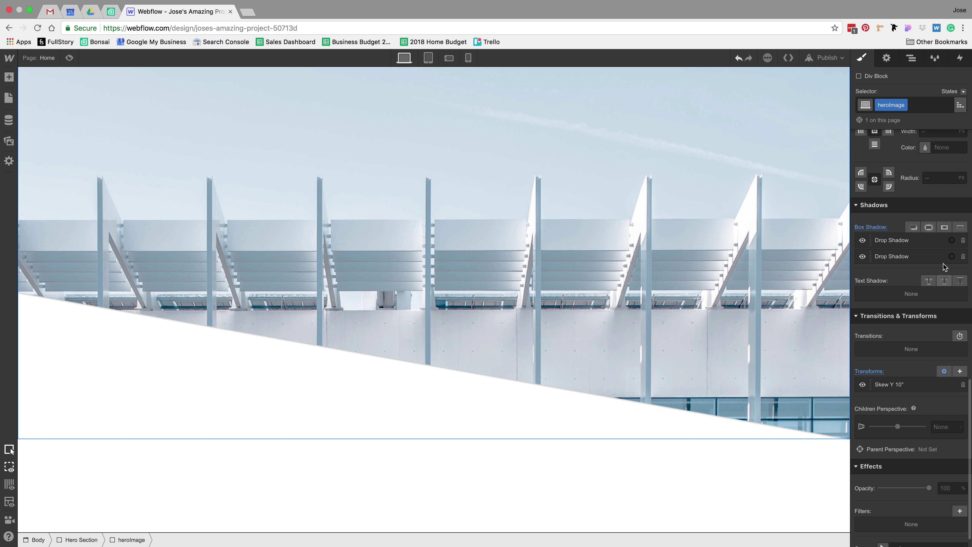
Step: Add a third drop shadow to heroImage with a 180° angle, 1 px distance and 5 px blur, following the Sketch mockup
click(914, 228)
key(ctrl+Left)
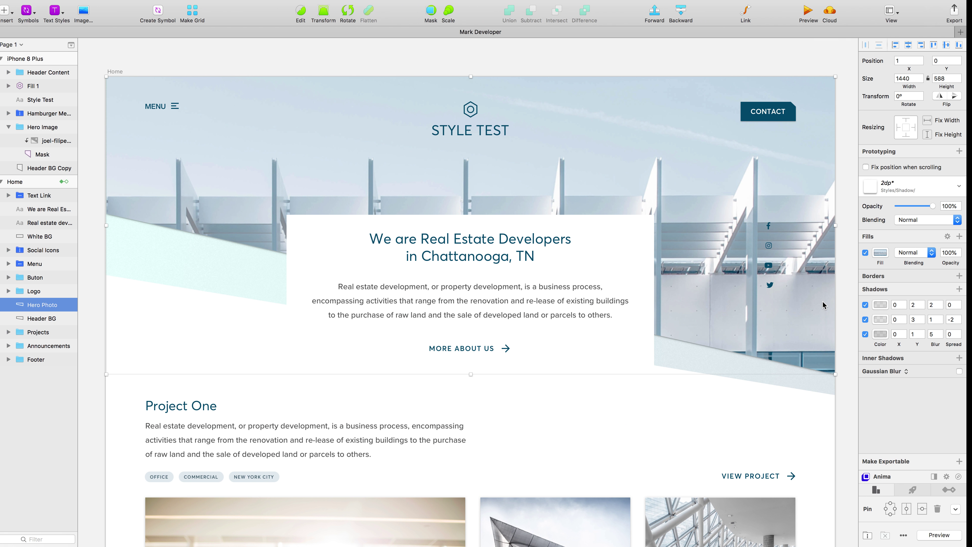
key(ctrl+Right)
drag(914, 367, 905, 360)
click(933, 379)
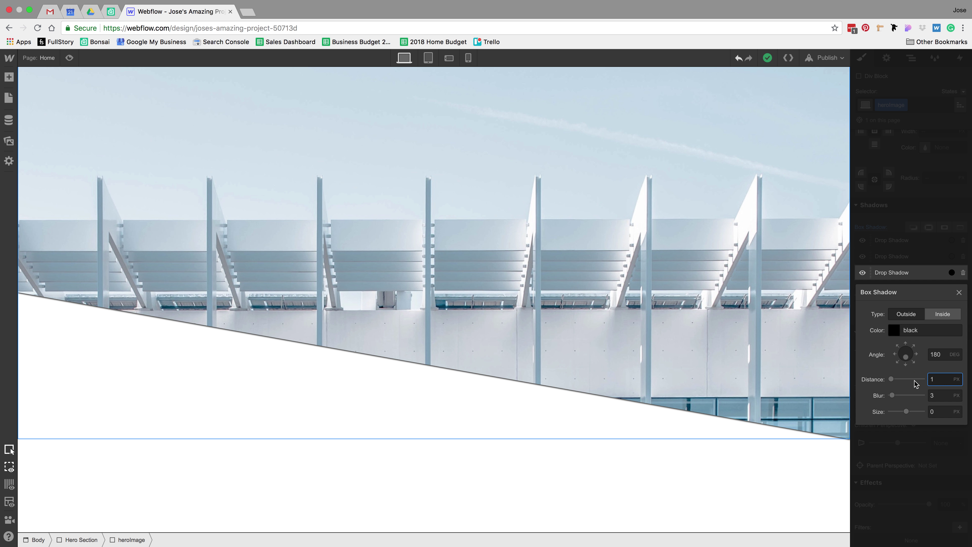
click(942, 395)
Step: Set the third heroImage shadow's colour to black at 20% opacity and close its settings
click(894, 330)
double_click(947, 443)
text(20)
key(Return)
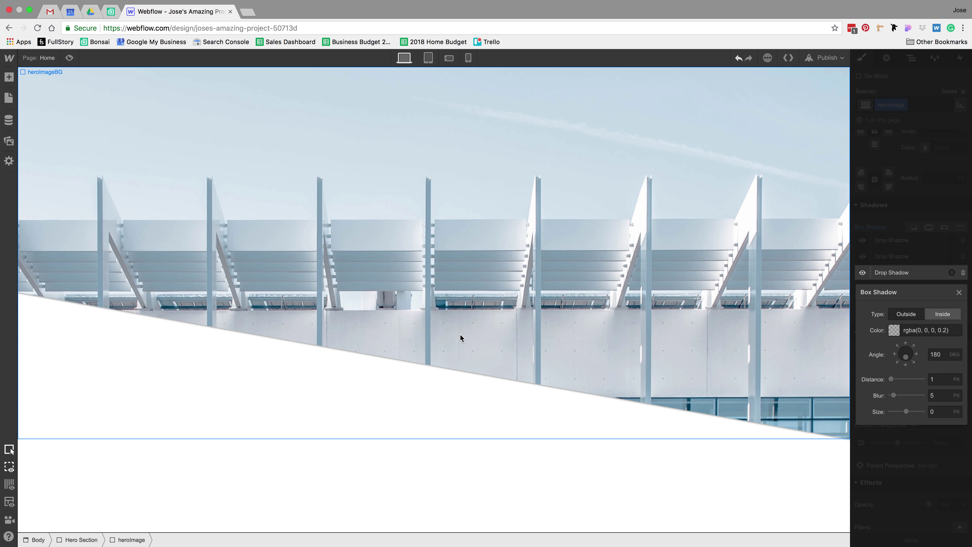
click(450, 341)
click(224, 525)
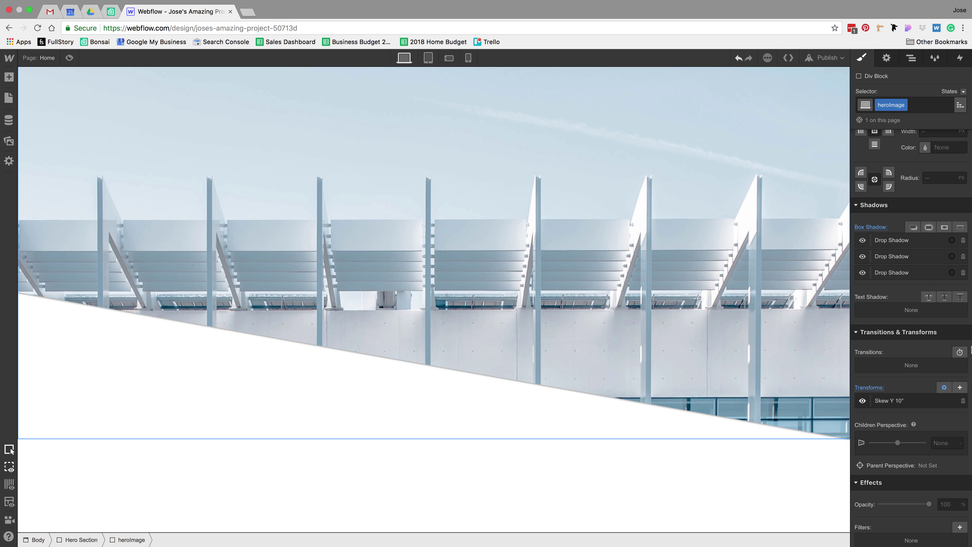
Step: Try a z-index of -1 on the heroImage block
scroll(948, 340, up, 3)
scroll(948, 341, down, 2)
scroll(948, 341, up, 5)
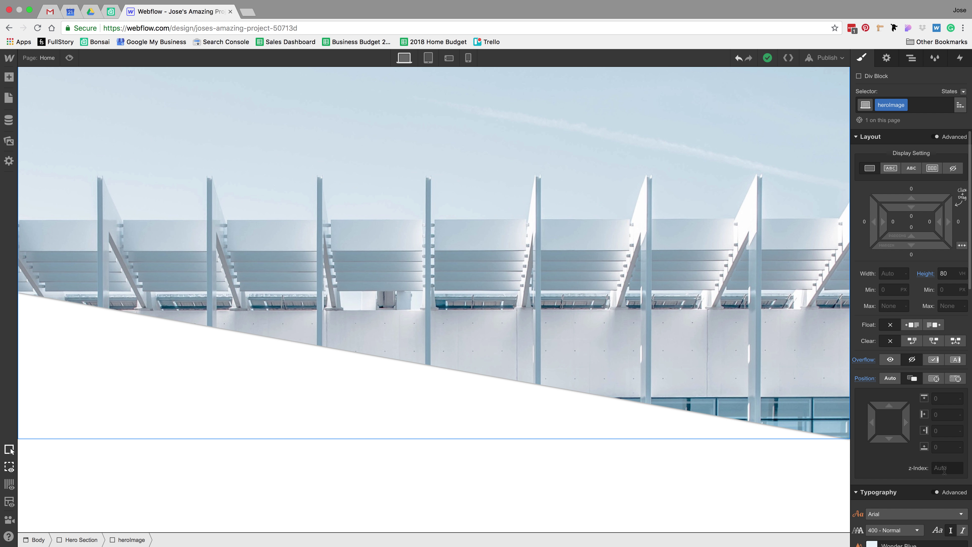
click(944, 471)
text(-1)
key(Return)
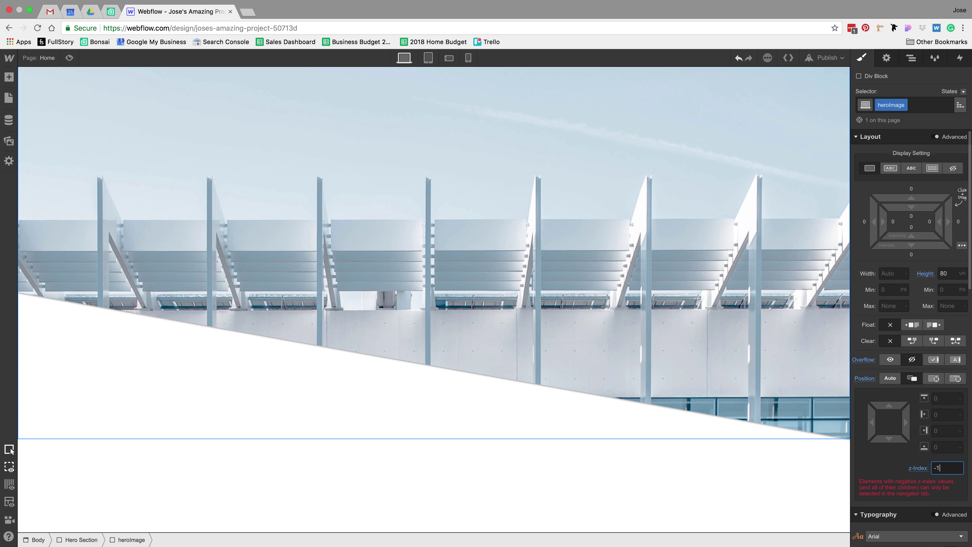
Step: Set the heroImage block's z-index to 2
double_click(944, 468)
text(2)
key(Return)
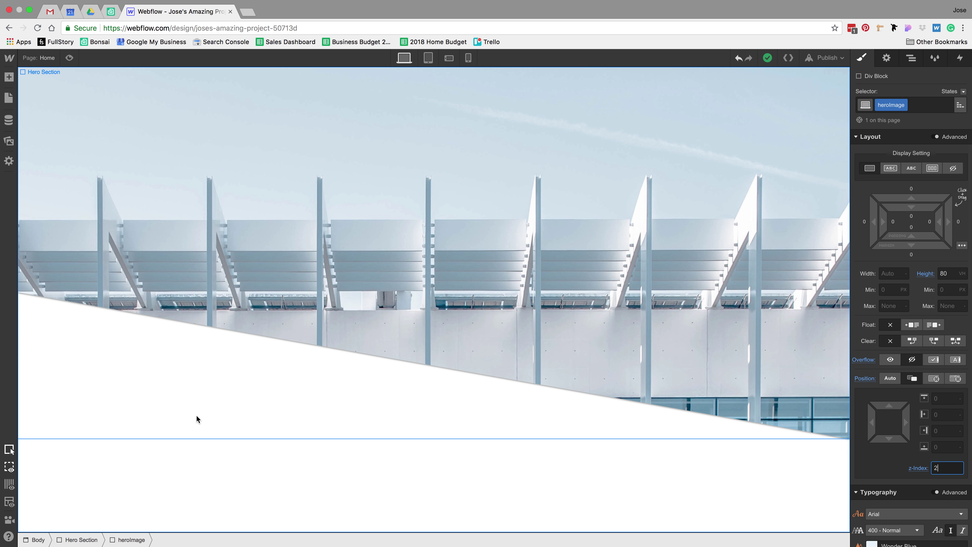
Step: Add a new Div Block inside the Hero Section and assign it a new class named solidColorBG
click(92, 540)
click(9, 77)
drag(42, 202, 577, 224)
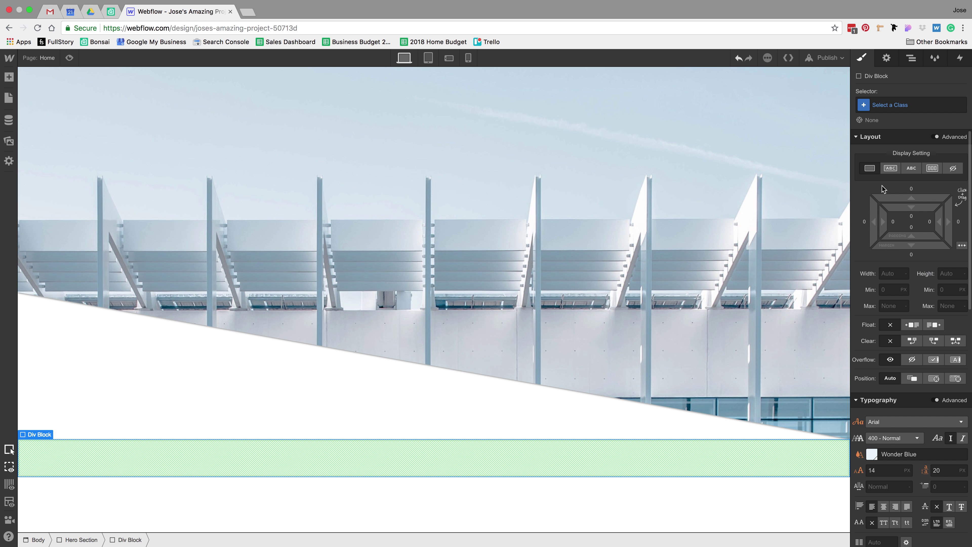
click(893, 111)
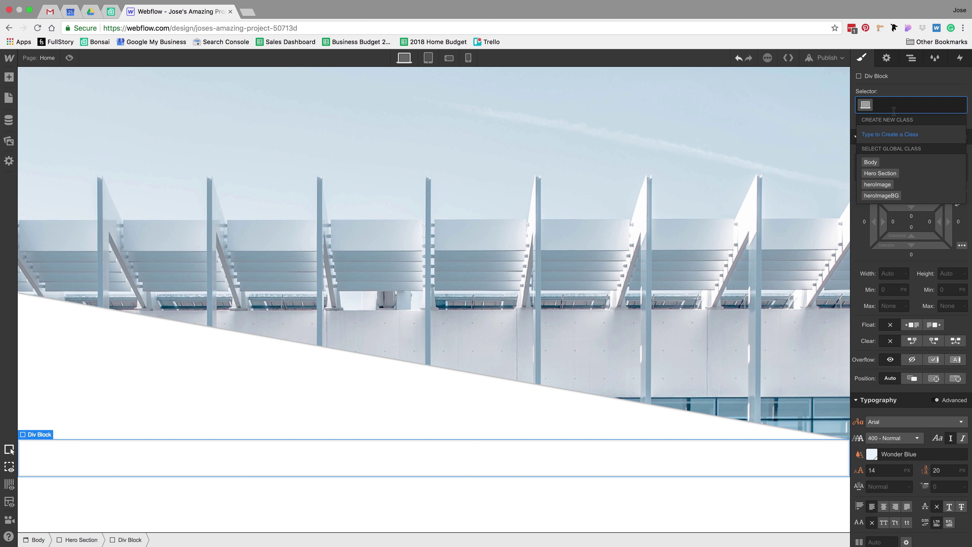
text(soli)
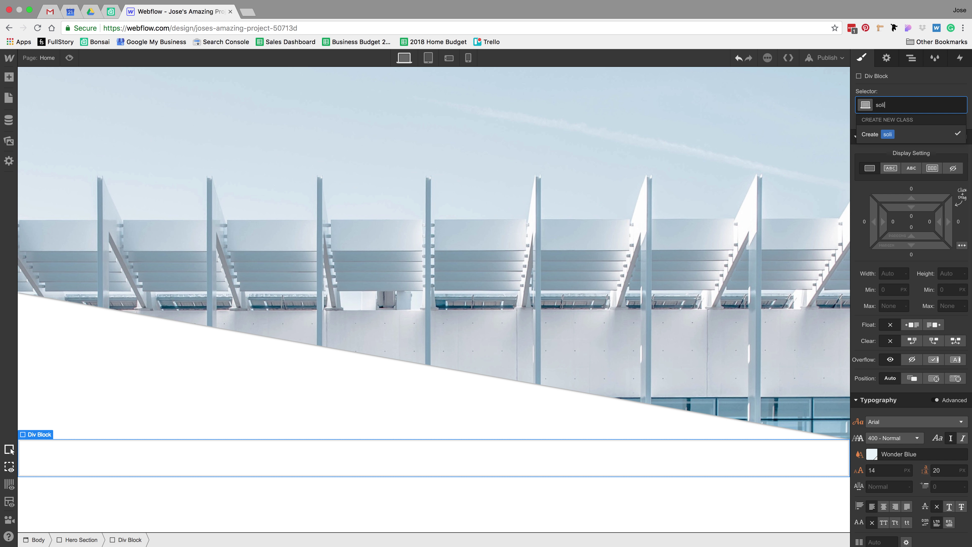
text(dColorBG)
key(Return)
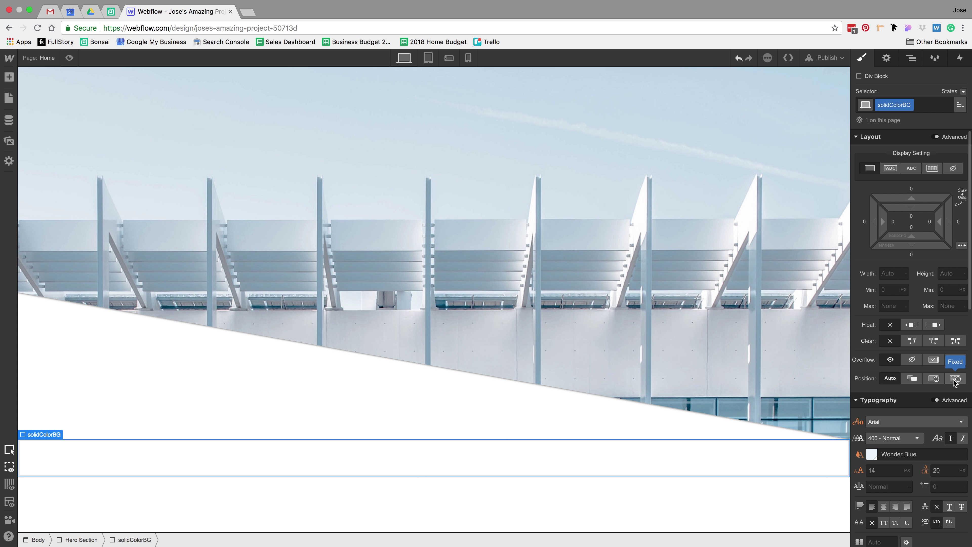
Step: Position solidColorBG absolutely with the full-cover preset, so it fills the Hero Section with 0 offsets on all sides
click(933, 379)
click(958, 398)
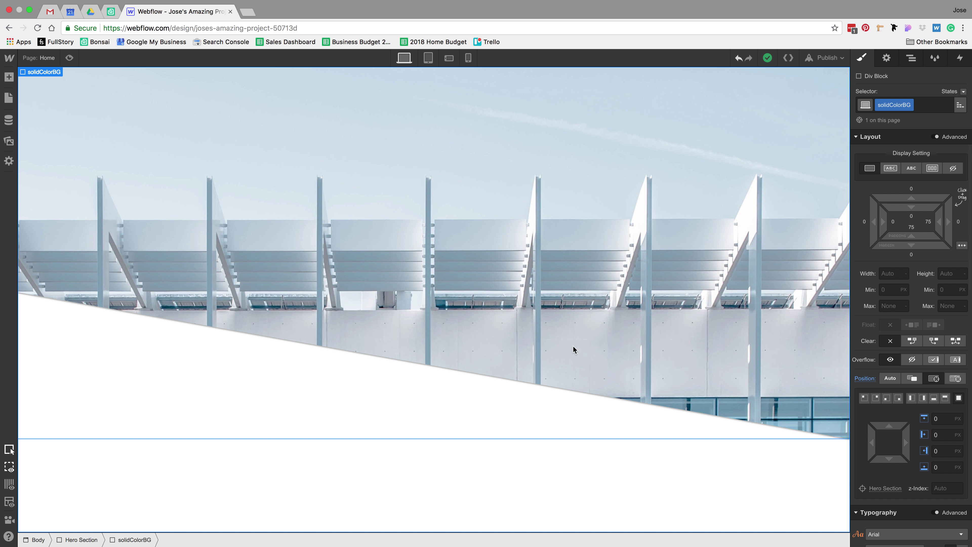
scroll(895, 421, down, 3)
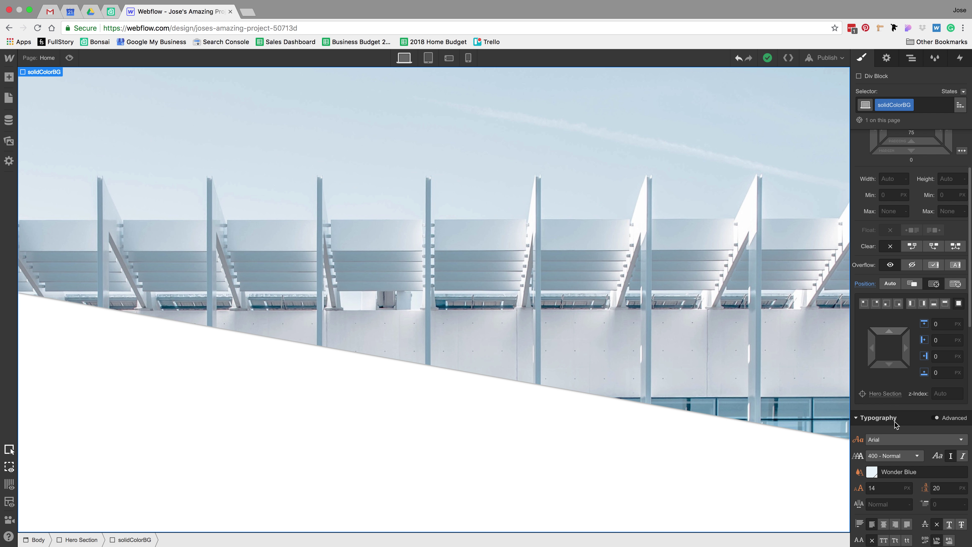
Step: Set solidColorBG's background colour to the Alice Blue swatch
scroll(887, 413, down, 8)
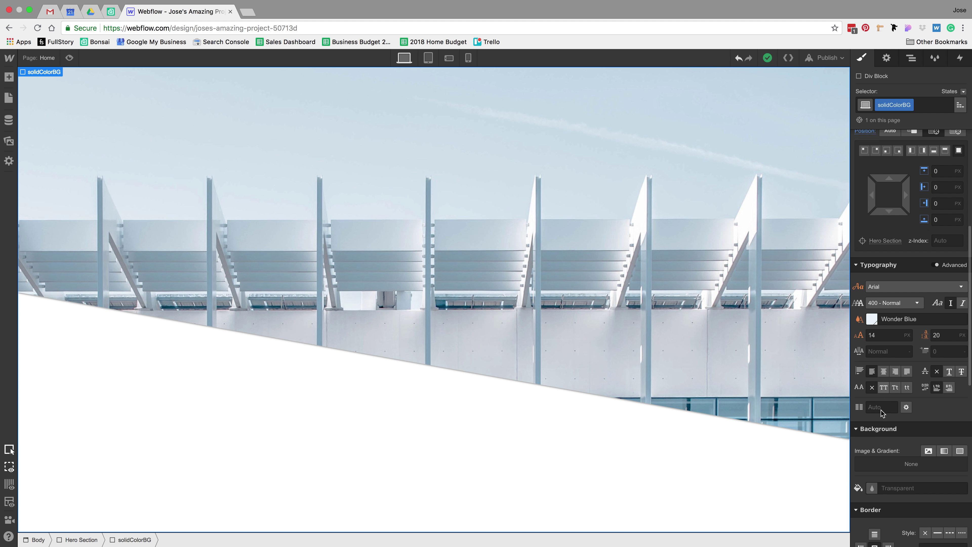
scroll(873, 375, down, 1)
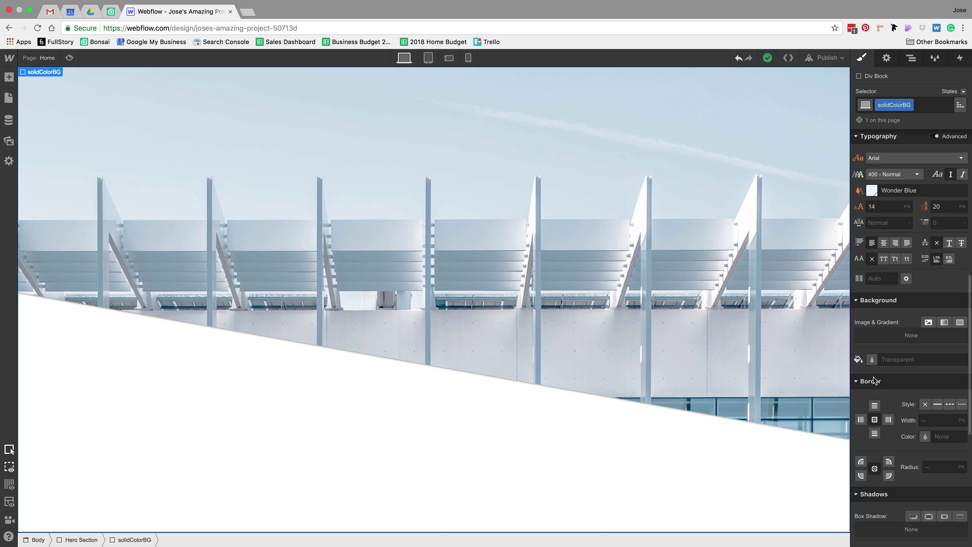
click(871, 360)
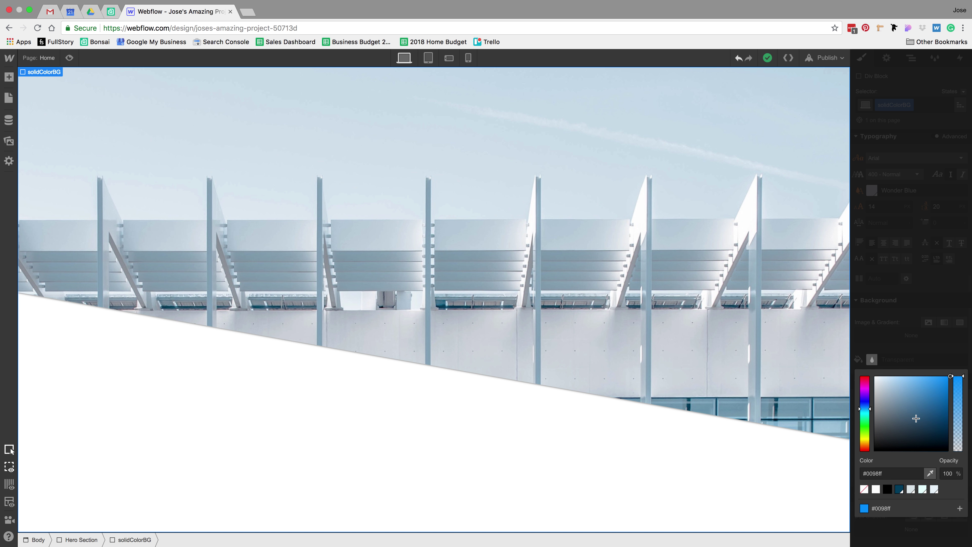
click(911, 489)
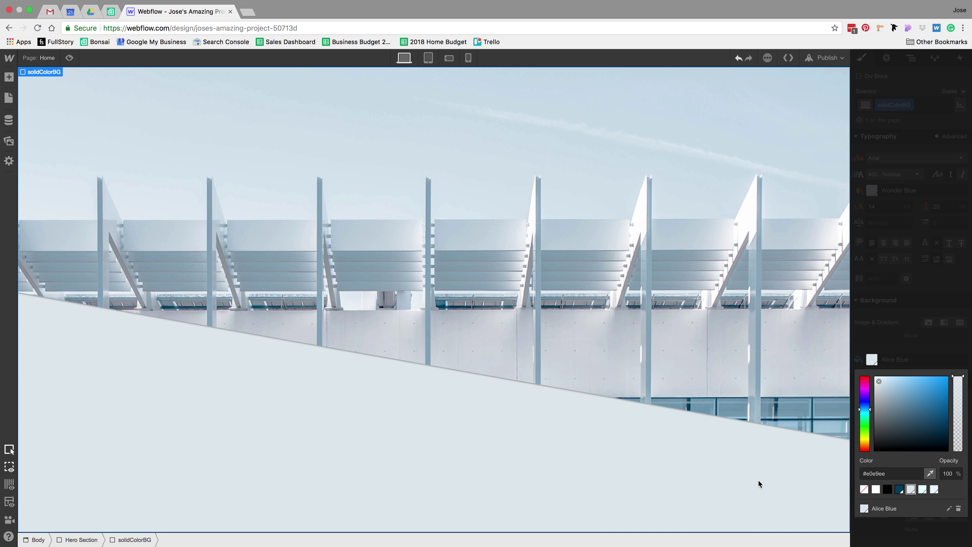
click(937, 356)
Step: Set solidColorBG's transform origin to the bottom-right corner
scroll(937, 356, down, 3)
scroll(937, 355, up, 6)
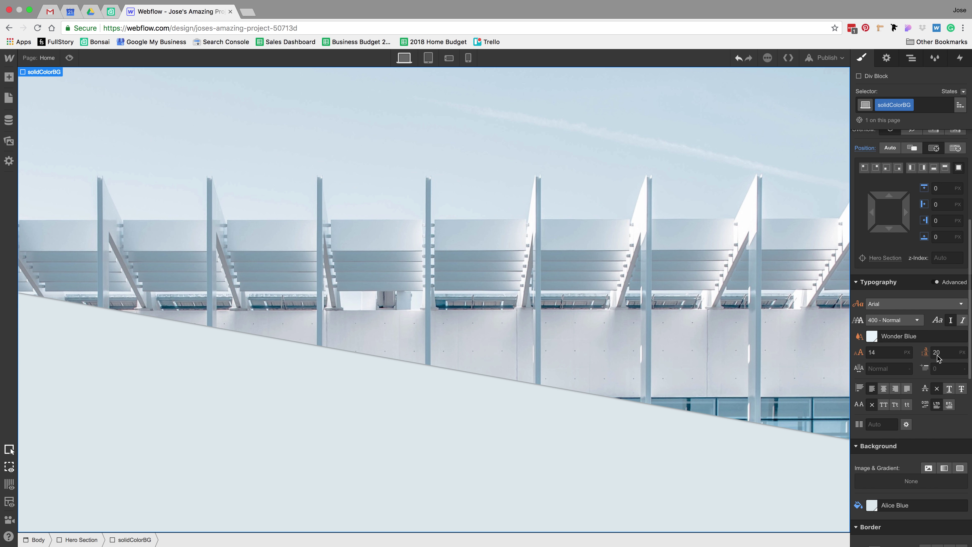
scroll(937, 356, down, 10)
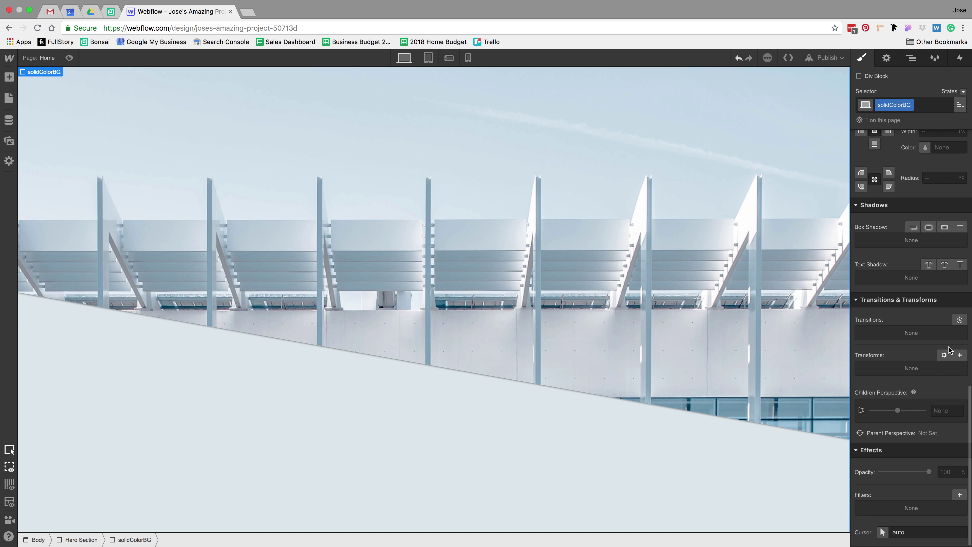
click(944, 355)
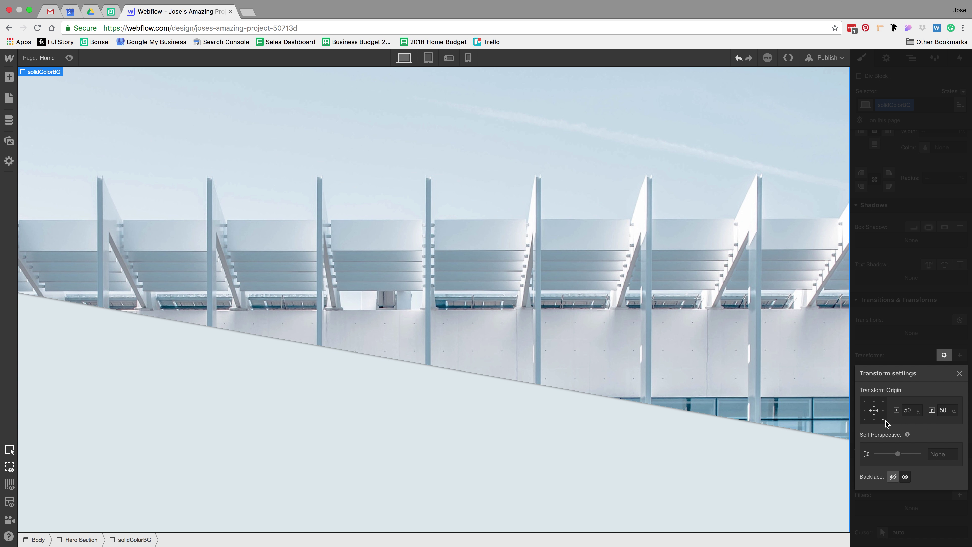
click(937, 303)
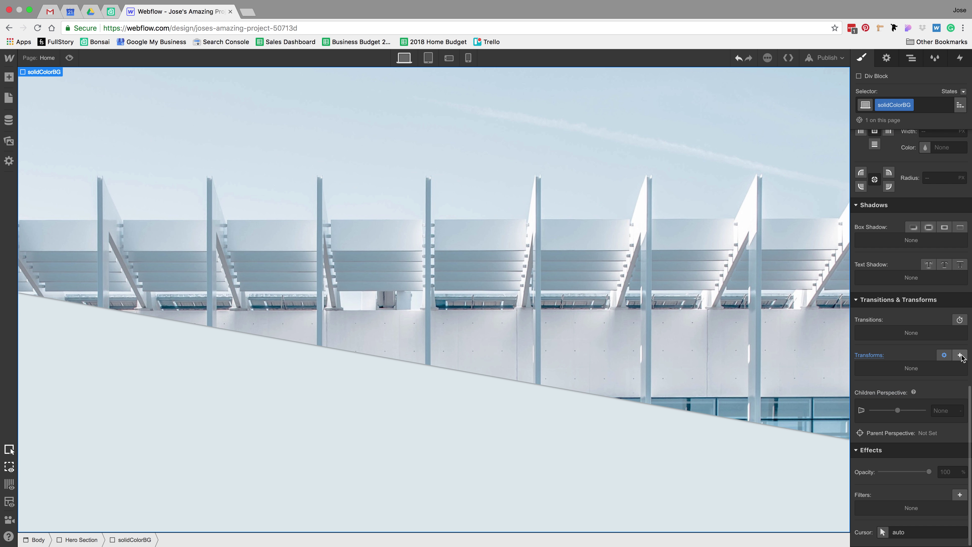
Step: Add a Skew transform of 8 degrees on the Y axis to solidColorBG
click(944, 369)
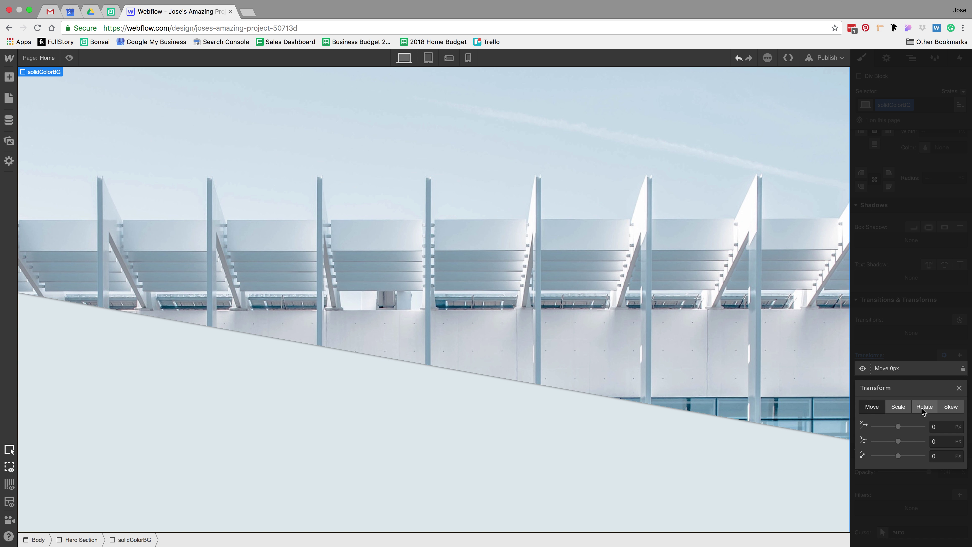
click(950, 406)
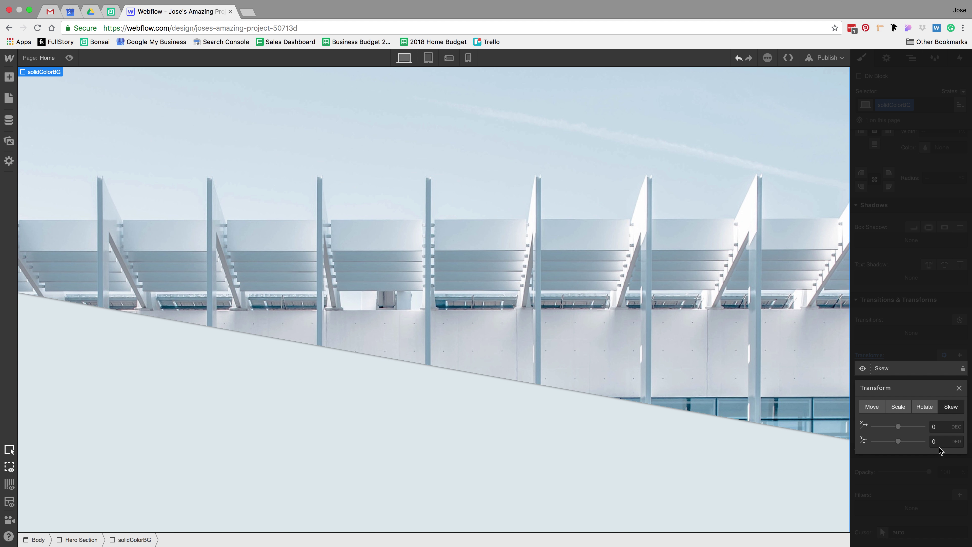
click(939, 441)
text(8)
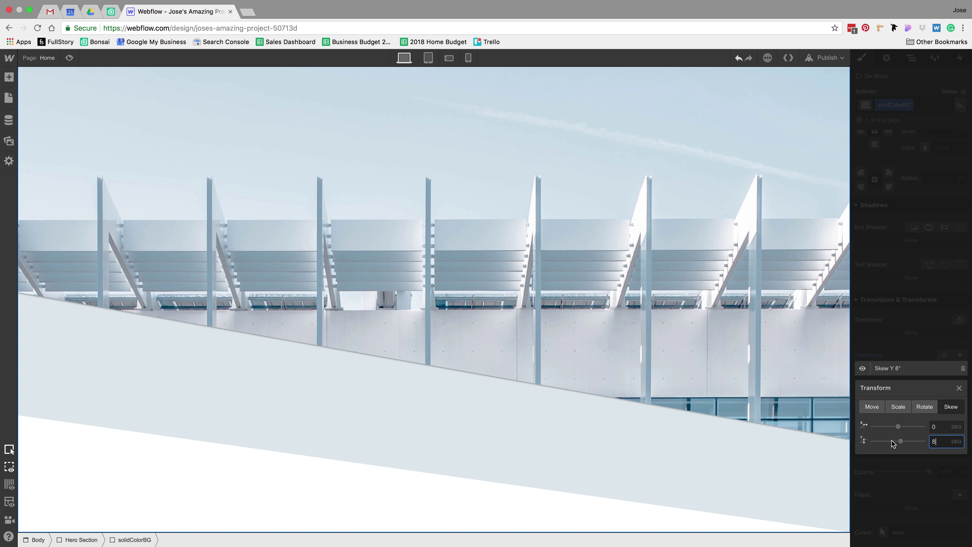
click(703, 461)
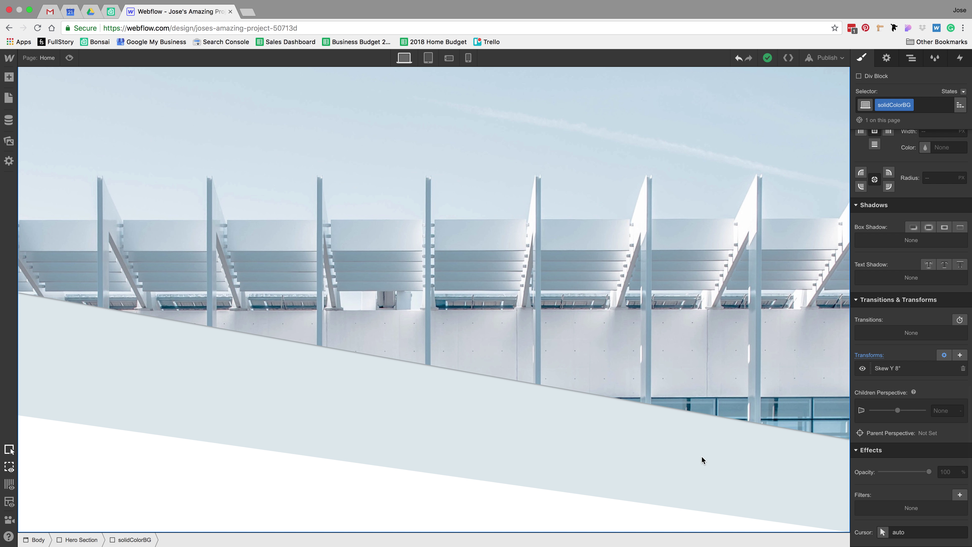
Step: Check the heroImage block's height, and set solidColorBG's height to 85 VH
click(734, 348)
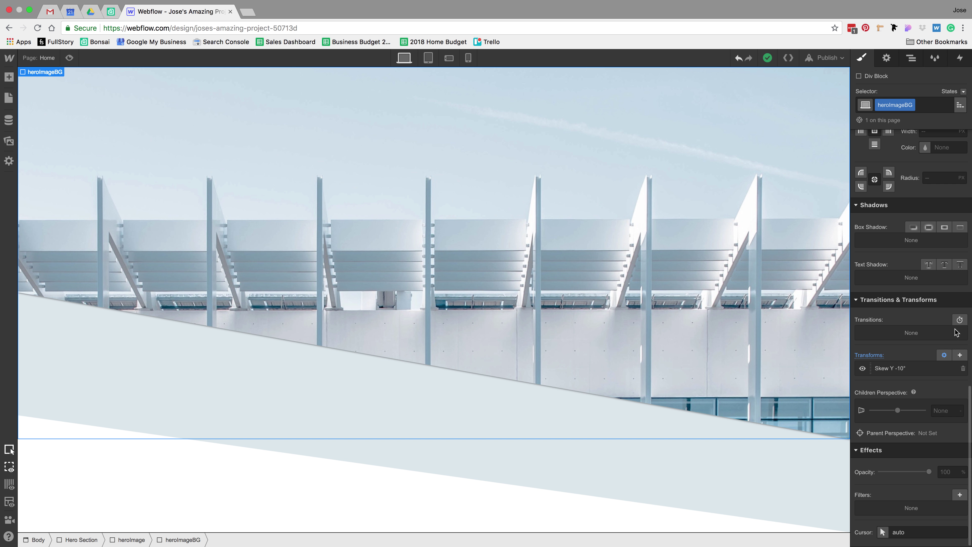
scroll(953, 330, up, 10)
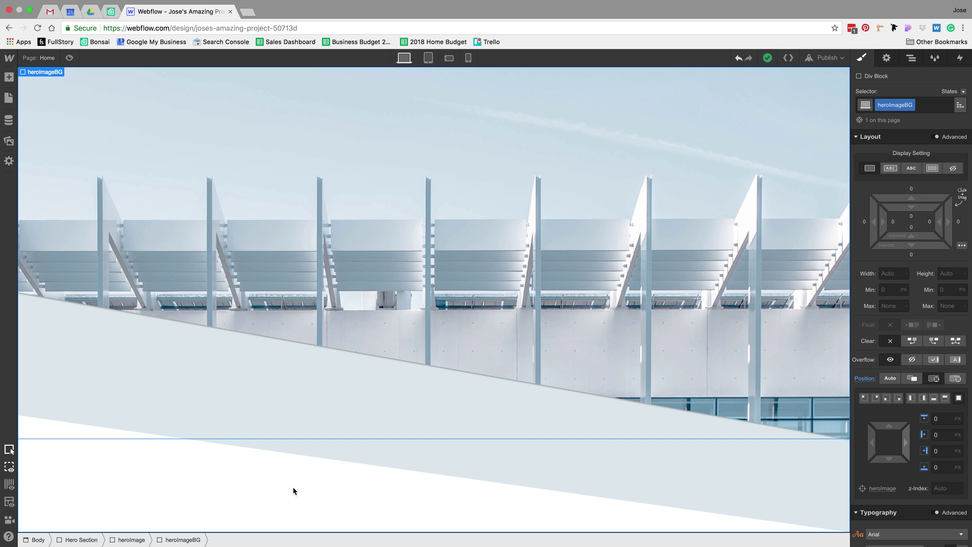
click(121, 540)
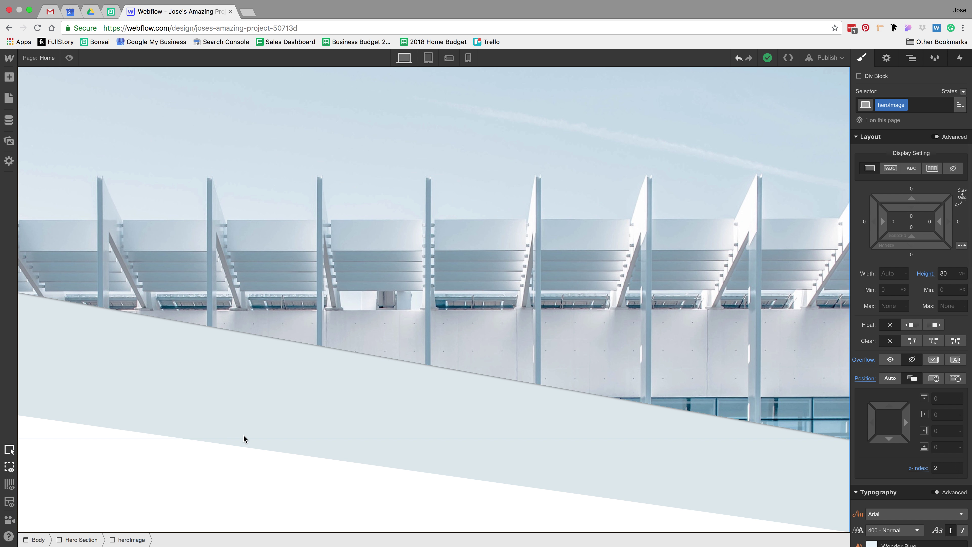
click(253, 479)
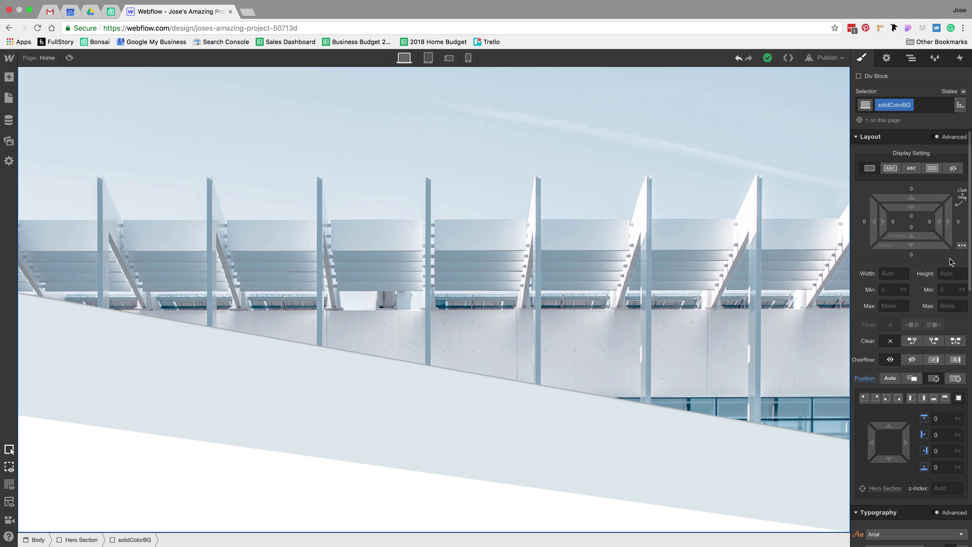
click(951, 273)
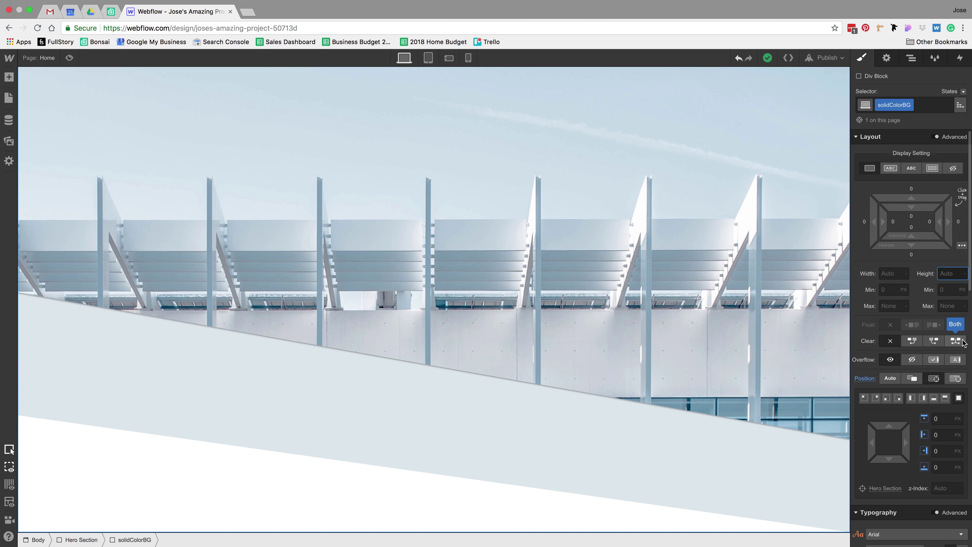
text(90)
key(Return)
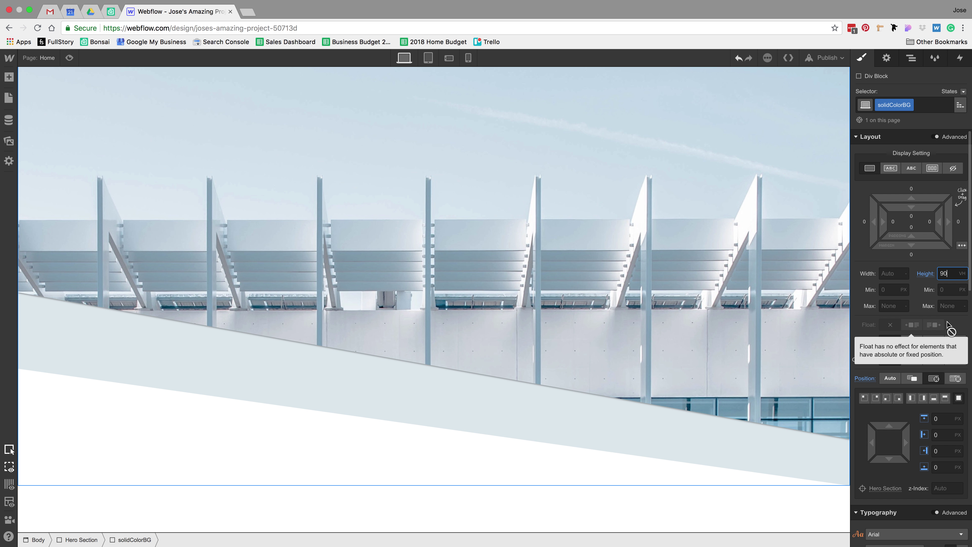
key(Down)
key(Down)
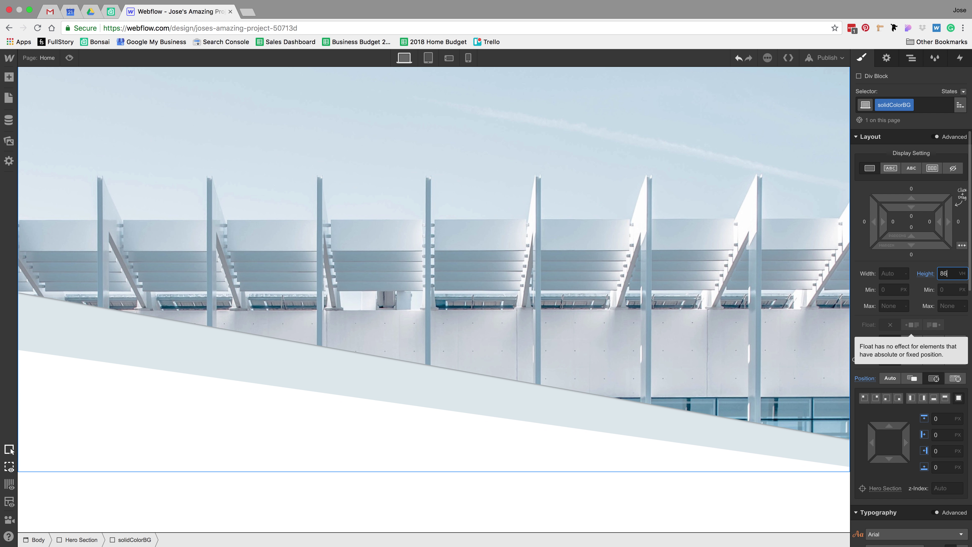
key(Down)
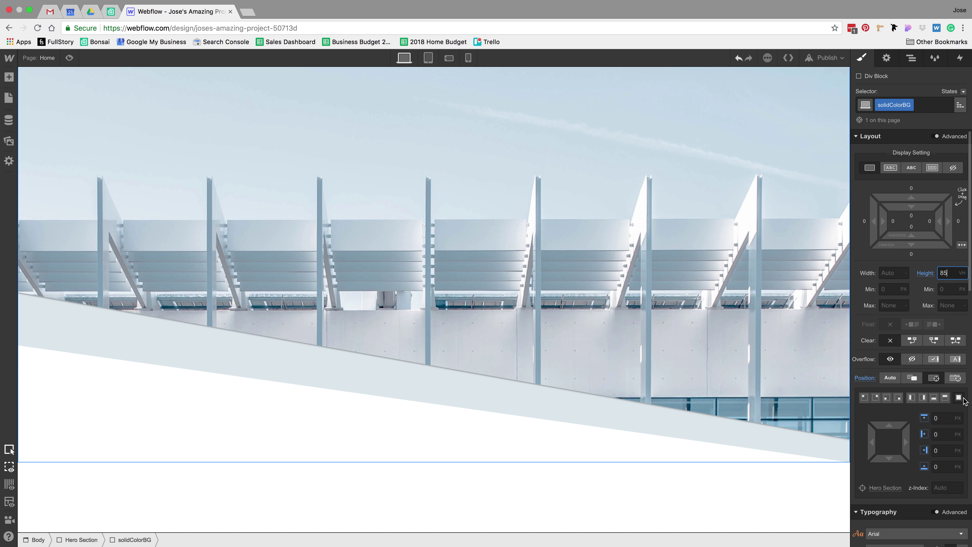
Step: Compare solidColorBG's slant with the Sketch mockup and reduce its Y skew to 6 degrees
scroll(941, 410, down, 10)
scroll(941, 409, down, 3)
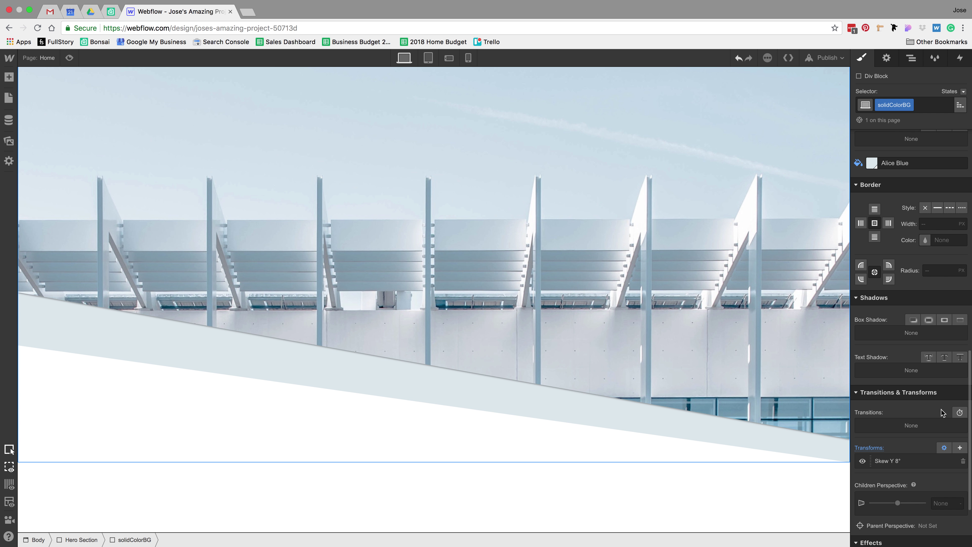
key(ctrl+Left)
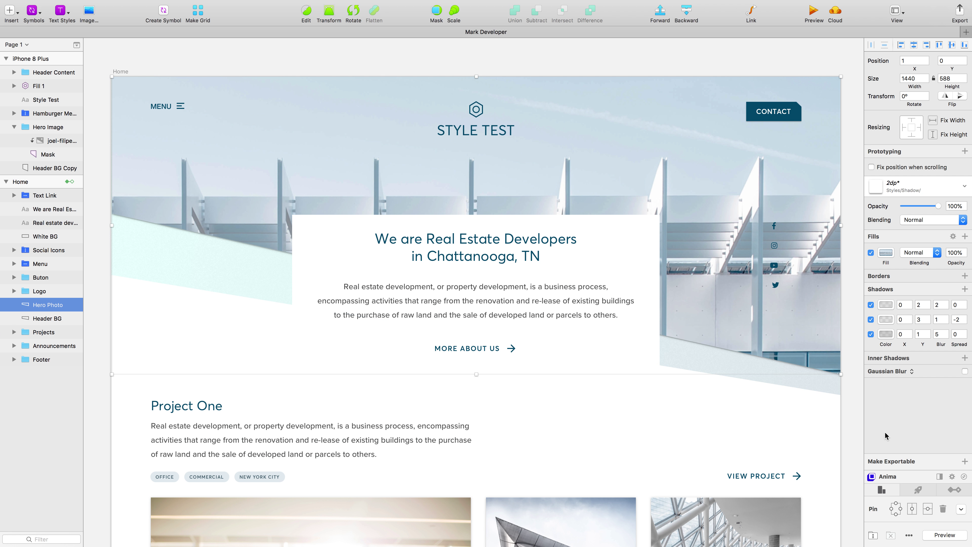
key(ctrl+Right)
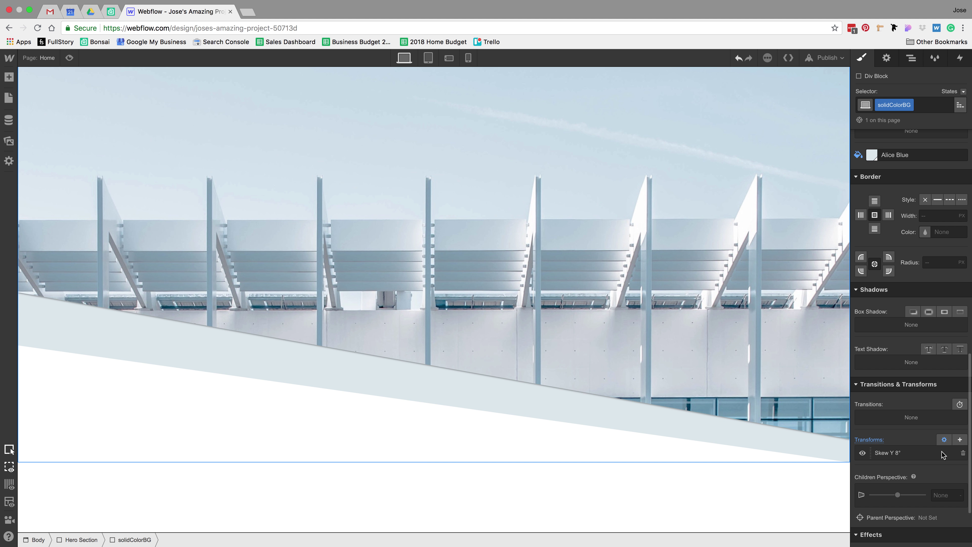
click(938, 457)
click(945, 525)
text(9)
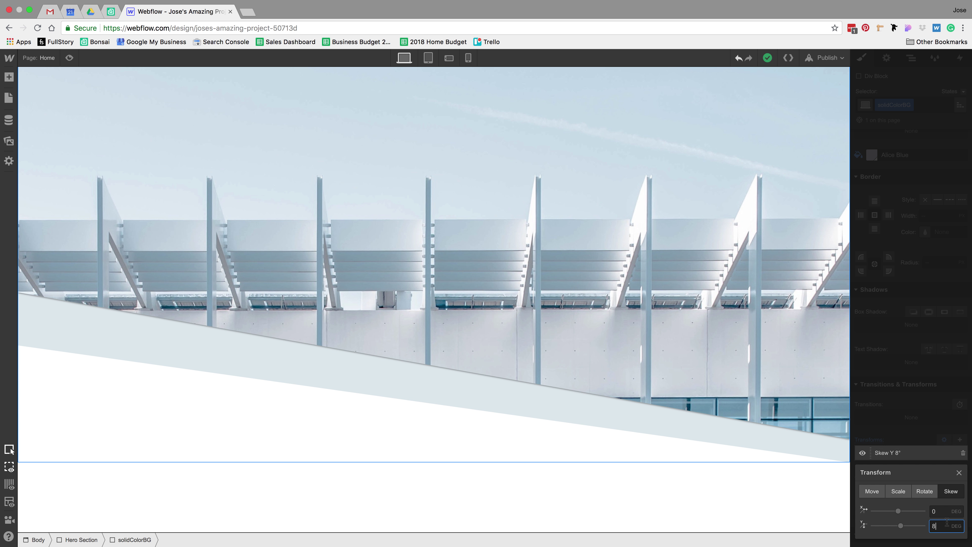
key(Down)
key(Down)
key(Down)
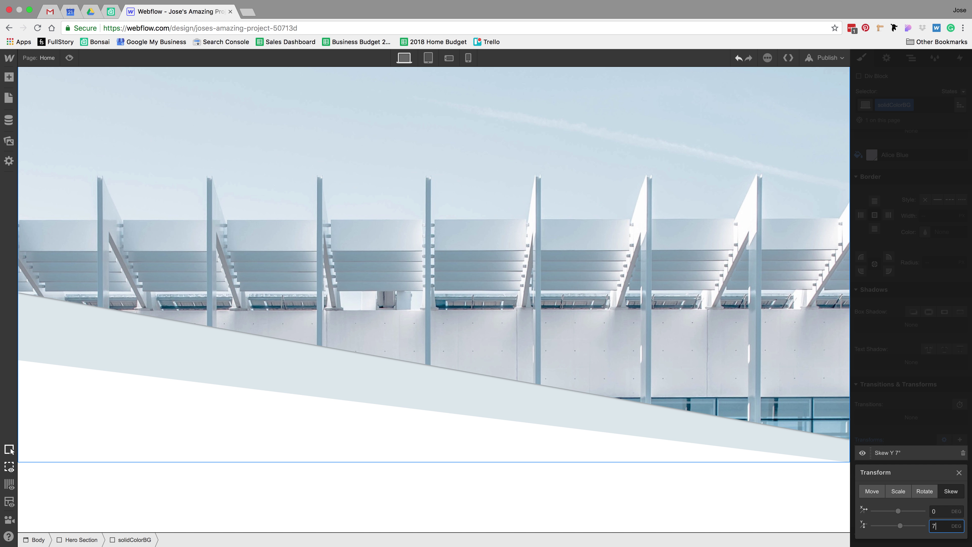
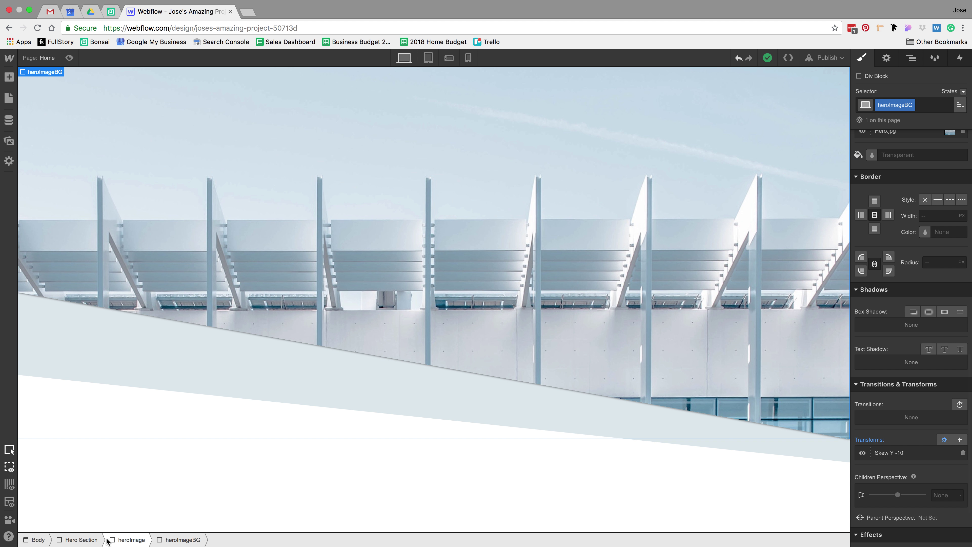
Step: Add a Navbar component inside the Hero Section
click(93, 540)
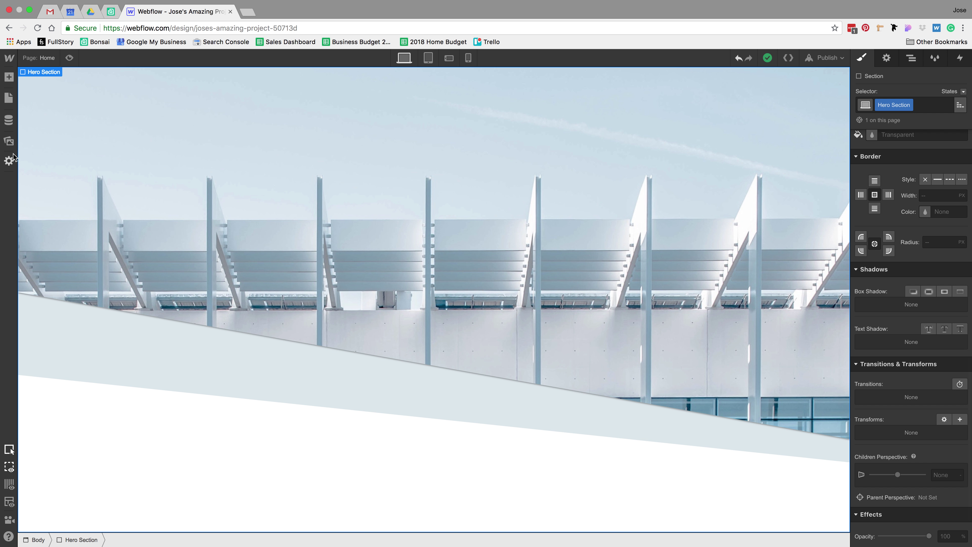
click(9, 77)
scroll(127, 291, down, 10)
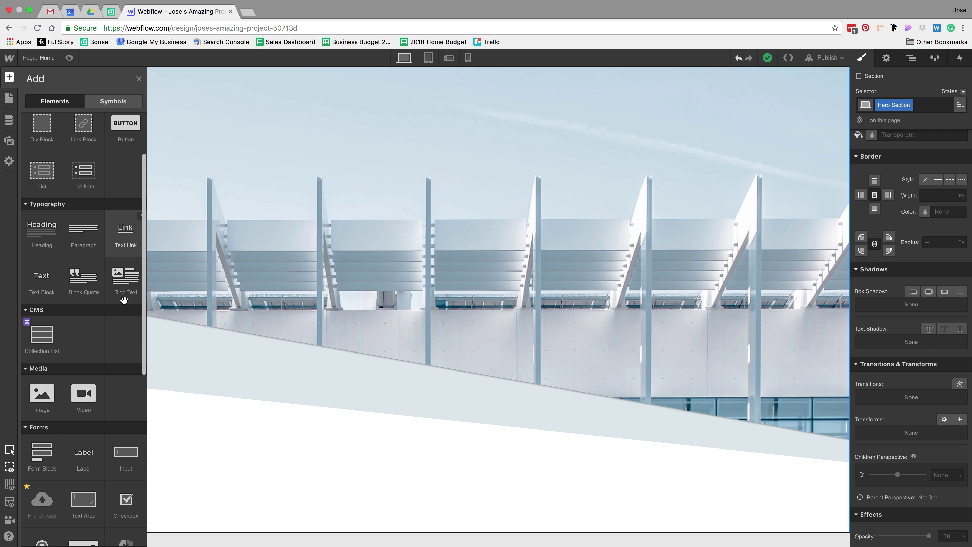
scroll(124, 300, down, 3)
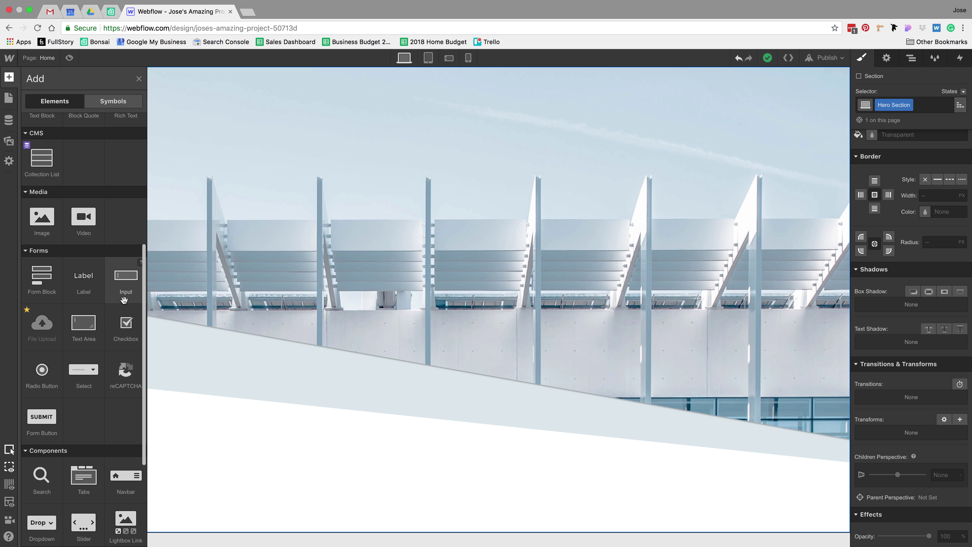
drag(119, 480, 282, 340)
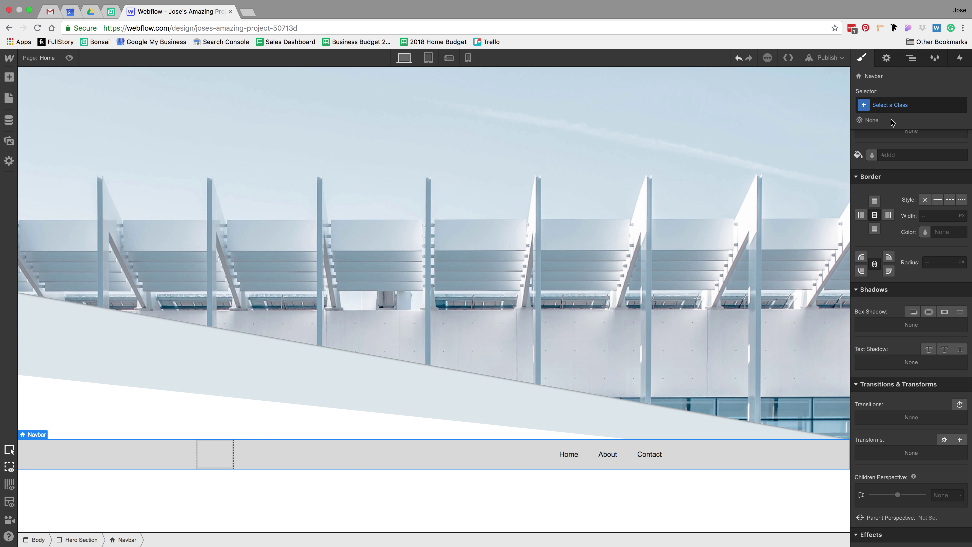
Step: Position the Navbar absolutely with the top full-width preset, and compare the header with the Sketch mockup
scroll(891, 173, up, 10)
scroll(892, 173, up, 5)
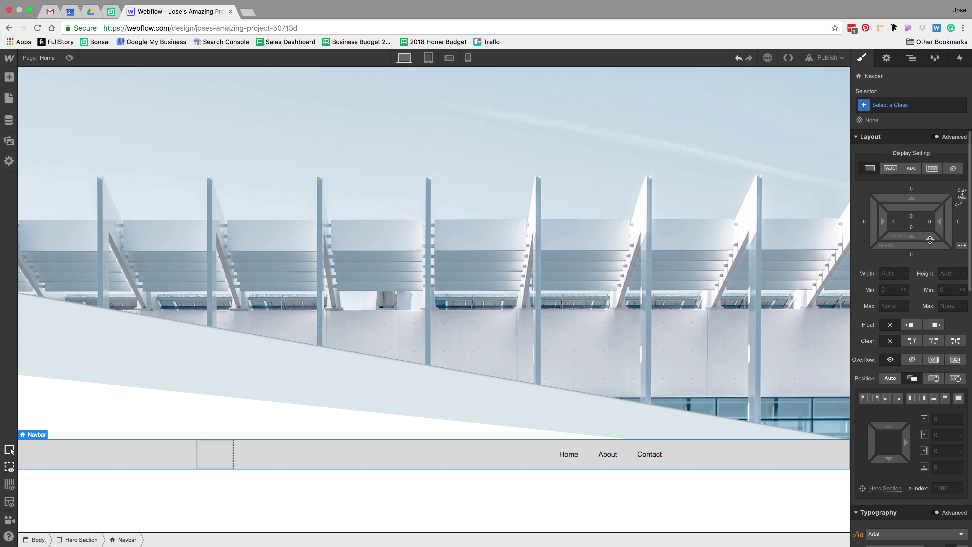
click(940, 380)
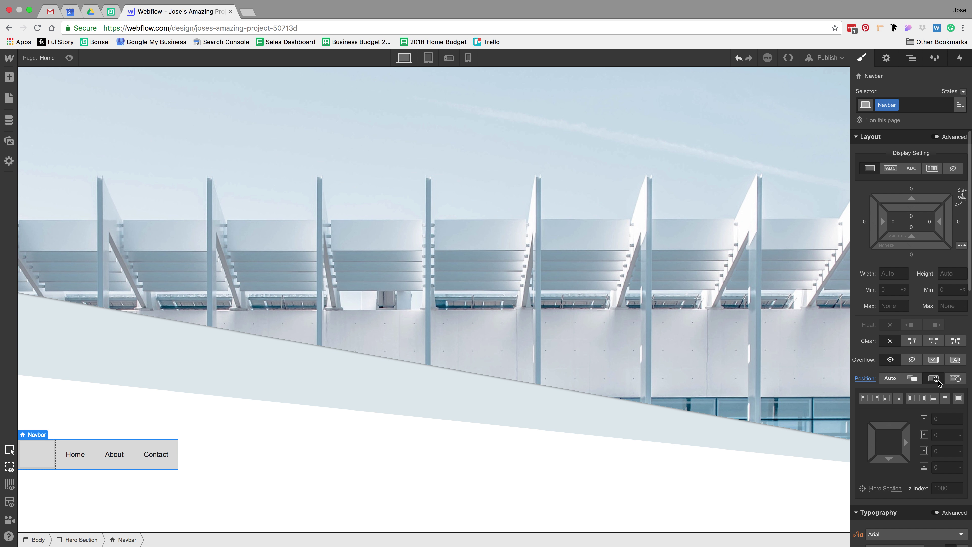
click(945, 400)
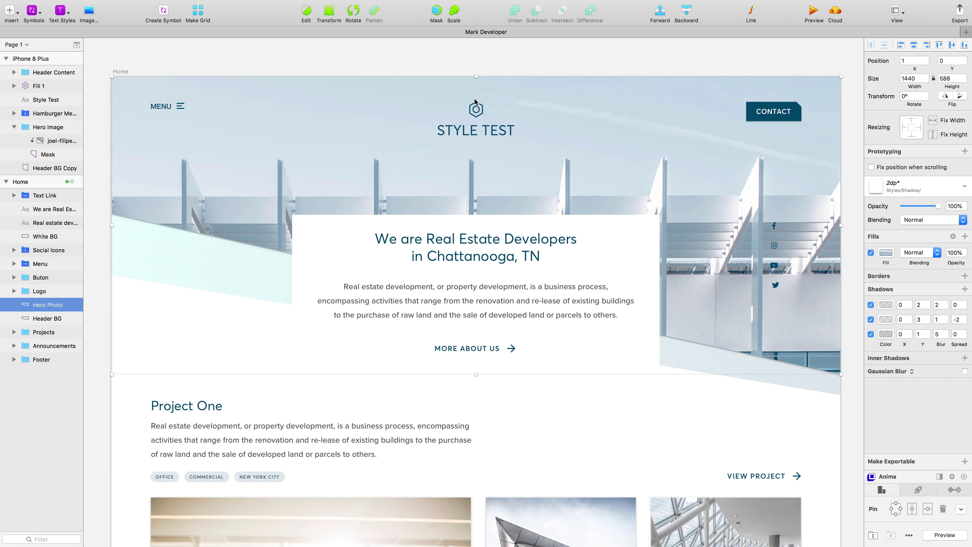
key(ctrl+Right)
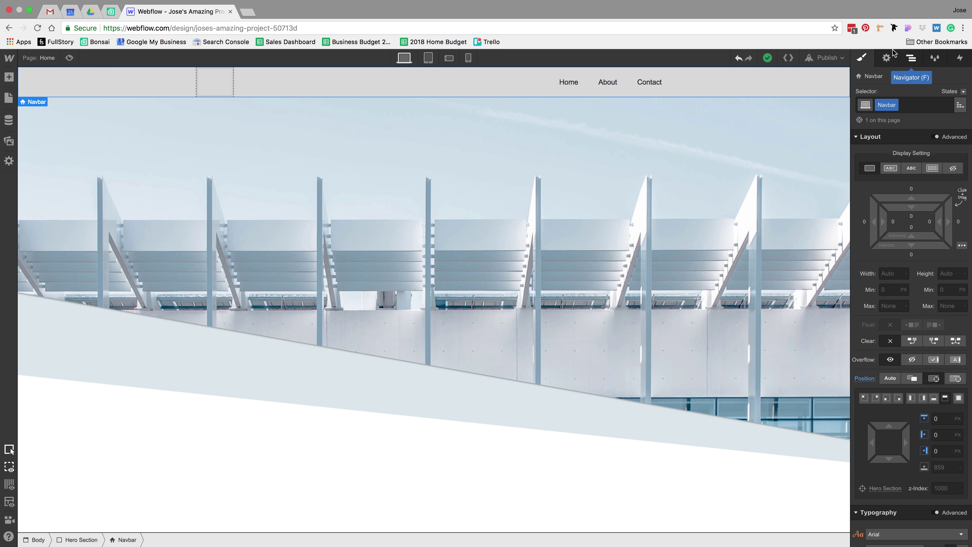
key(ctrl+Left)
key(ctrl+Right)
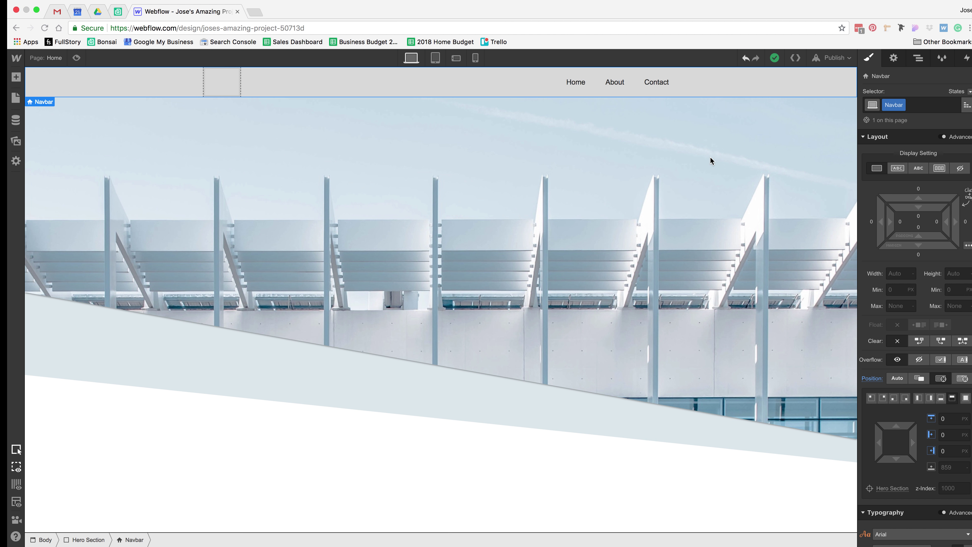
Step: Move the Navbar's Nav Menu, Menu Button and Brand out of its Container, ordering them Nav Menu, Menu Button, Brand directly under Navbar
click(911, 58)
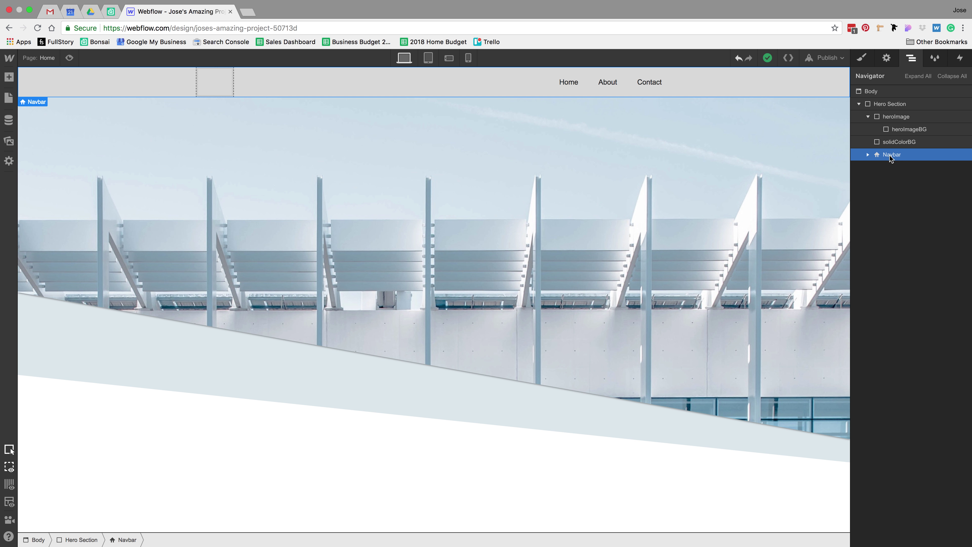
click(867, 155)
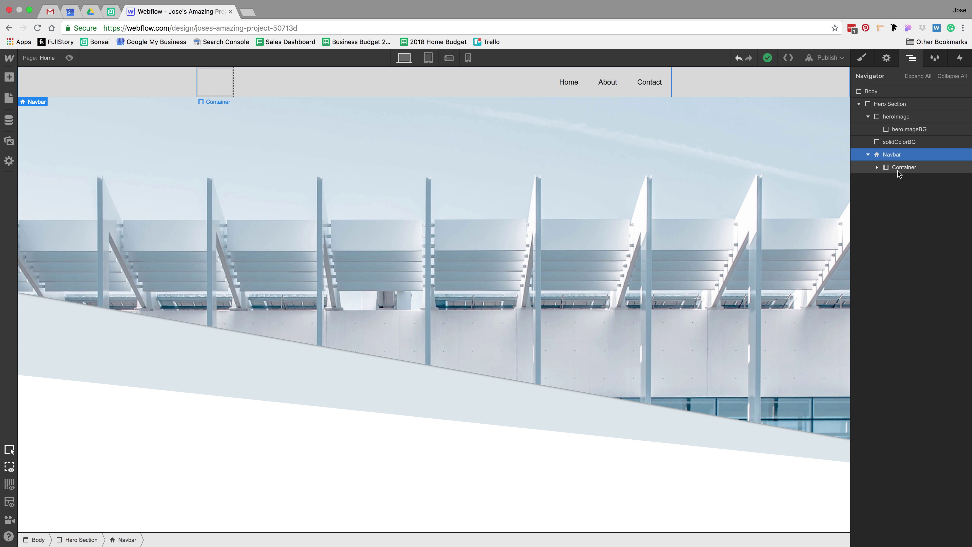
click(876, 167)
drag(899, 180, 901, 170)
drag(911, 205, 910, 182)
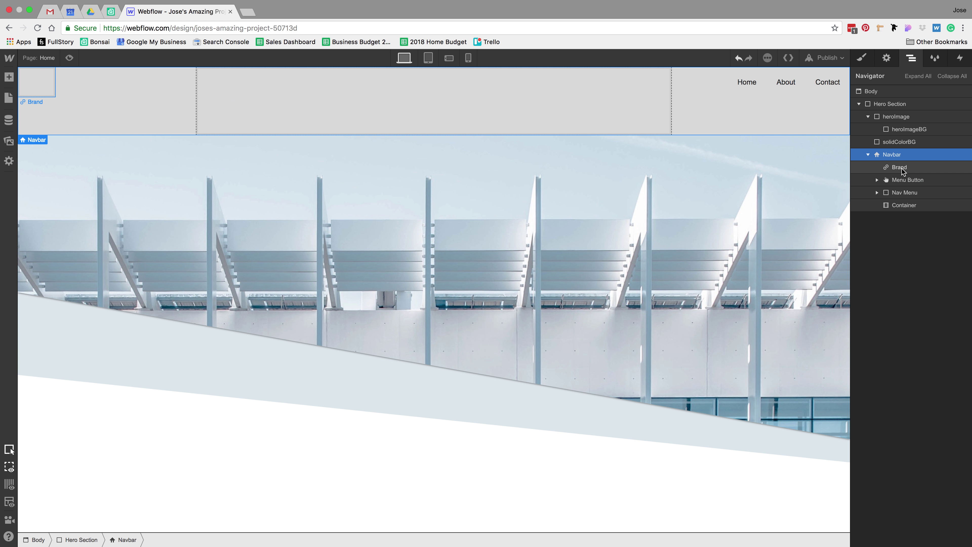
mouse_move(905, 192)
mouse_down()
mouse_move(897, 164)
mouse_move(900, 181)
mouse_up()
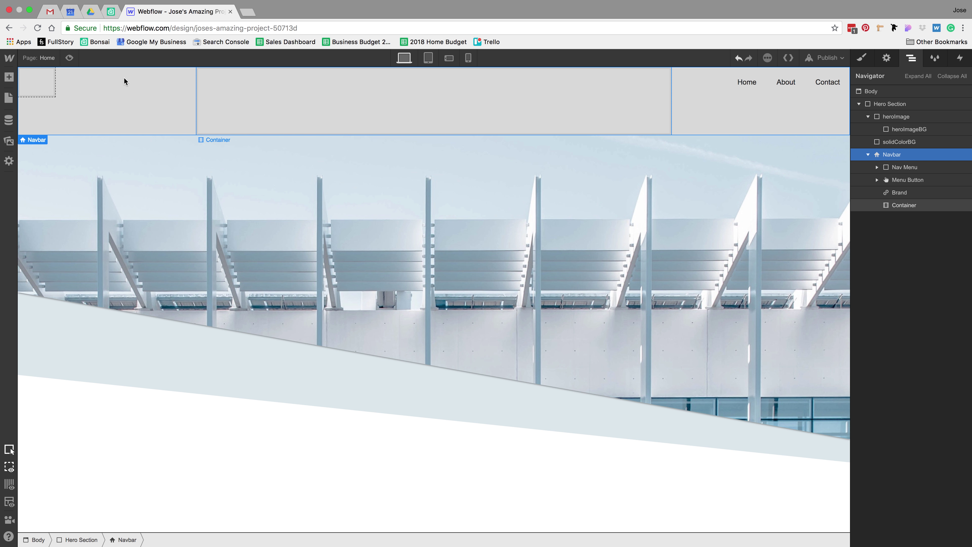
Step: Add a Button after Brand in the Navbar, and delete the Navbar's empty Container
click(8, 77)
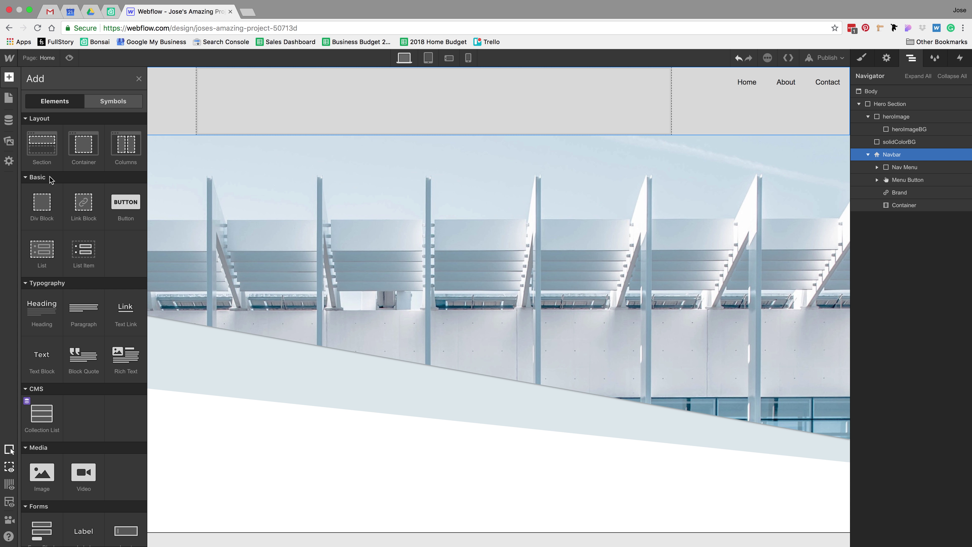
drag(115, 205, 342, 240)
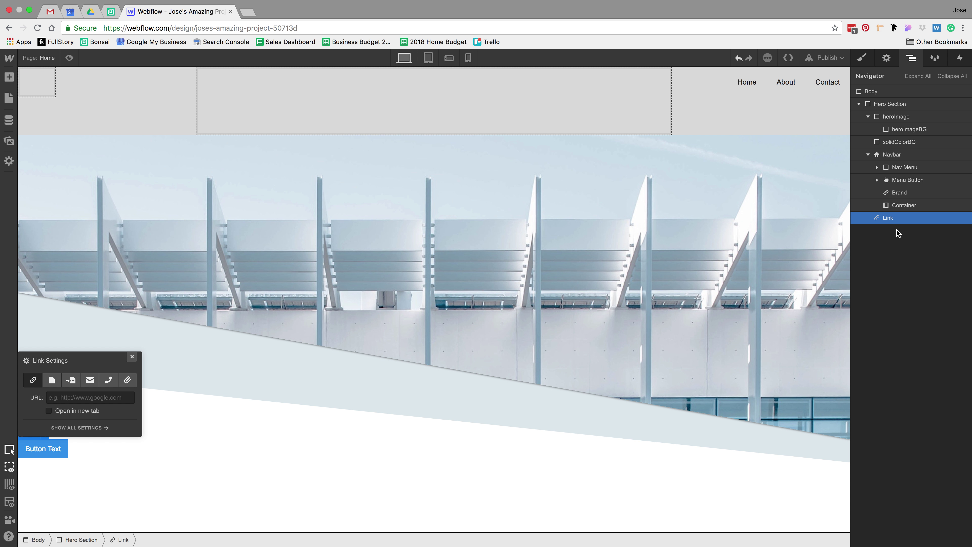
mouse_move(892, 222)
mouse_down()
mouse_move(894, 201)
mouse_move(897, 208)
mouse_up()
click(895, 221)
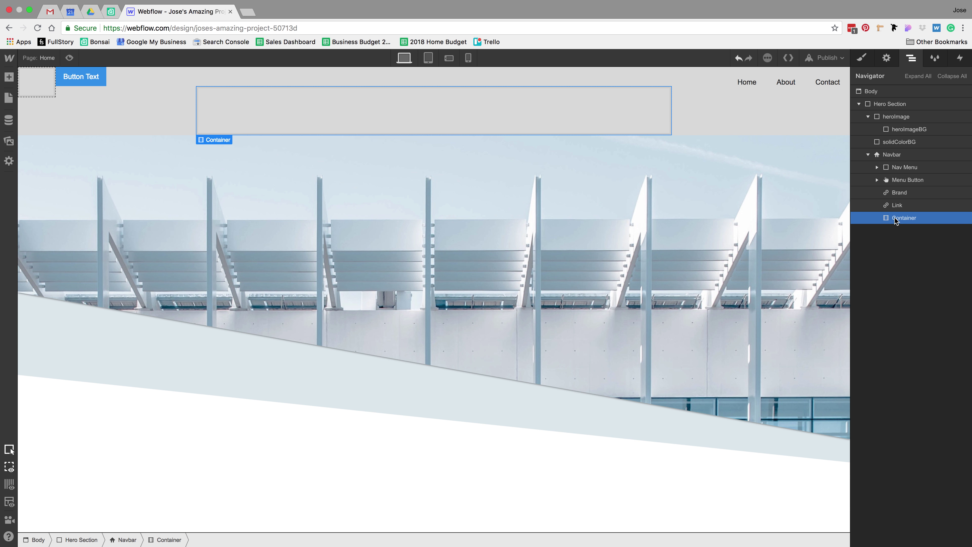
key(Delete)
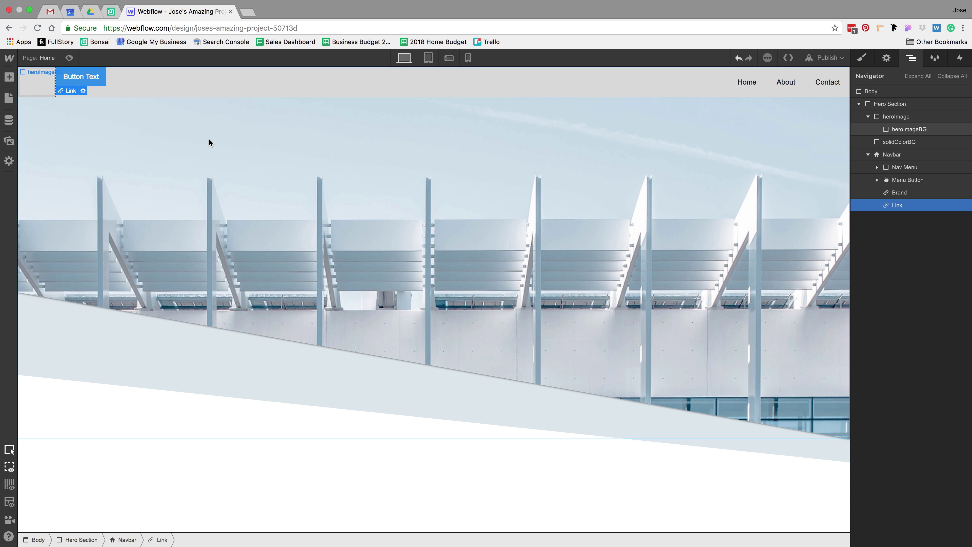
Step: Add a Div Block inside the Navbar and nest the Nav Menu, Menu Button, Brand and button link in it, in that order
click(17, 79)
drag(38, 207, 914, 168)
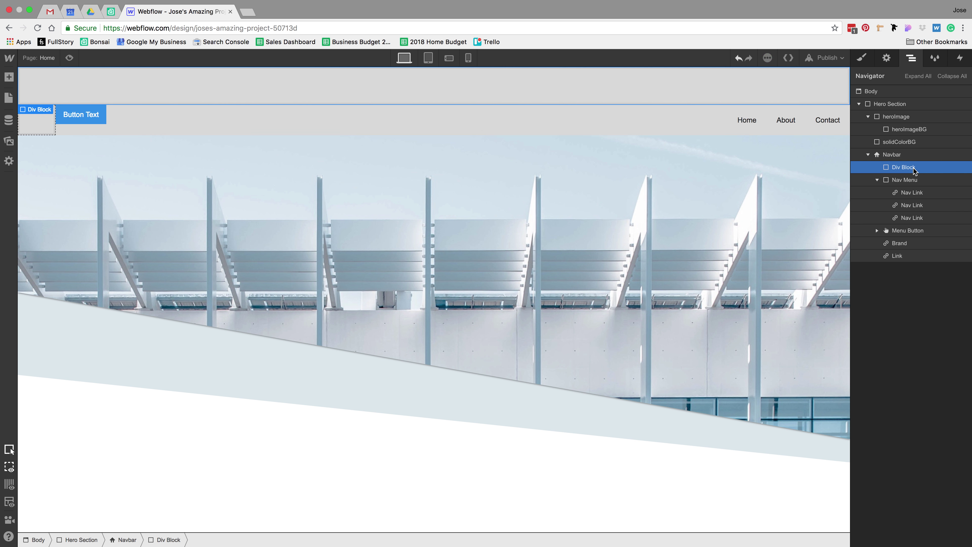
click(878, 179)
drag(897, 217, 897, 180)
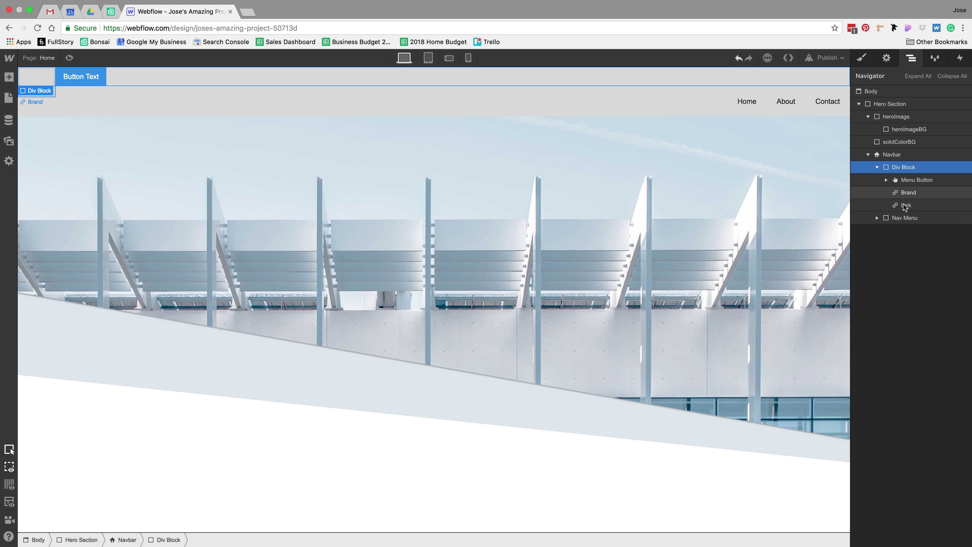
drag(905, 217, 905, 191)
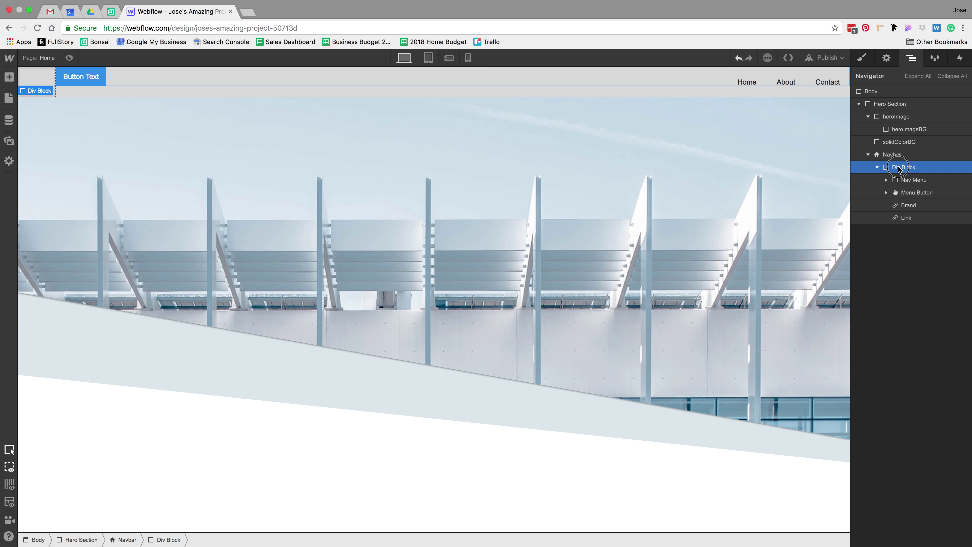
Step: Create the class Container on the Navbar's new Div Block
key(s)
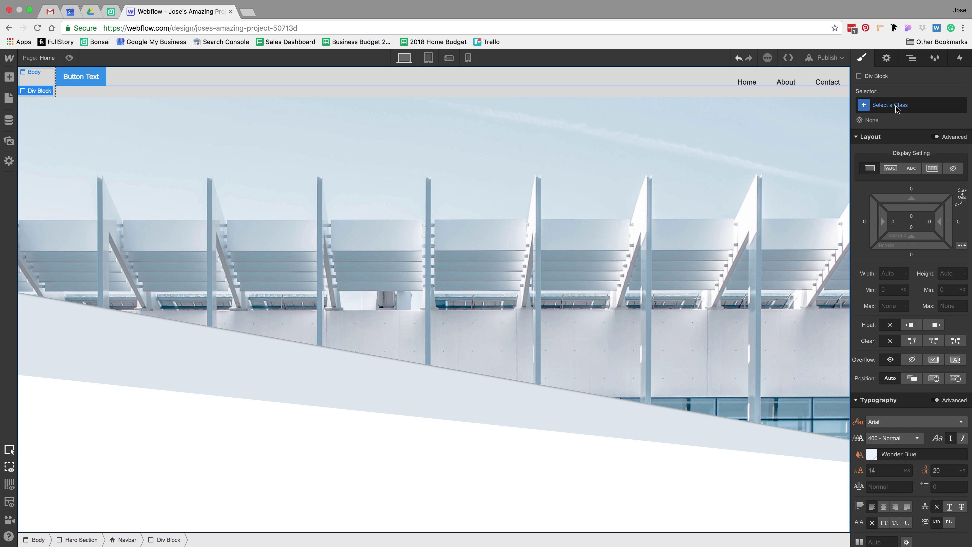
click(896, 107)
text(Conta)
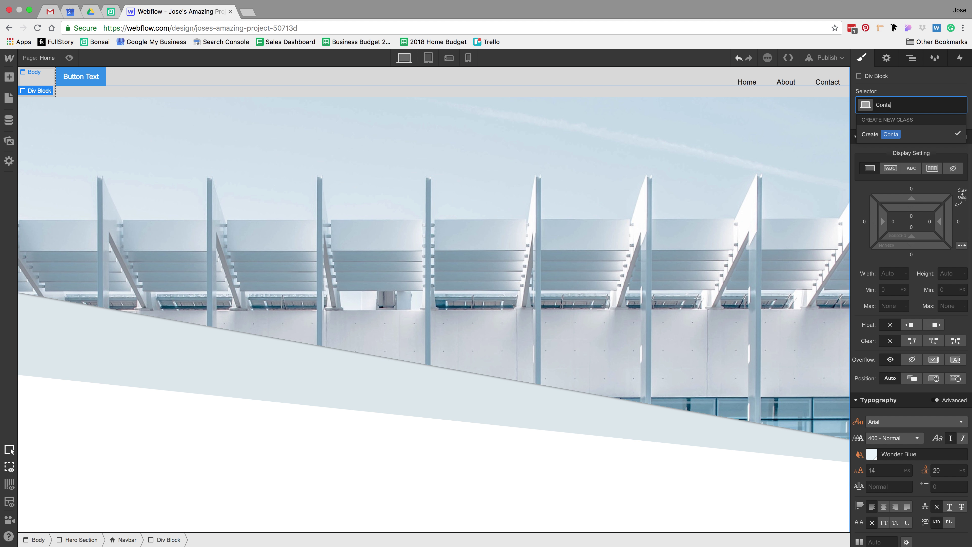
text(iner)
key(Return)
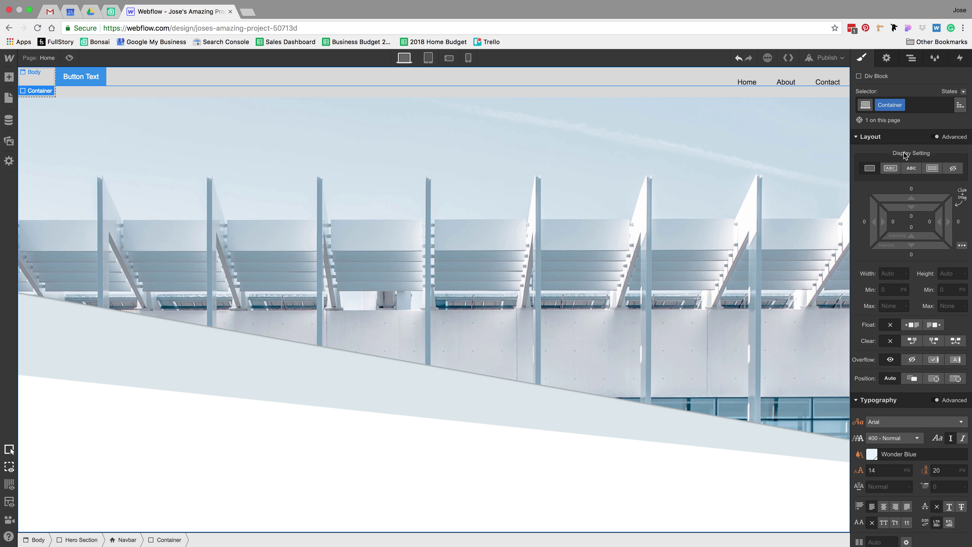
Step: Set the Container's width to 85% and maximum width to 1320 px, and centre it with automatic side margins
click(886, 274)
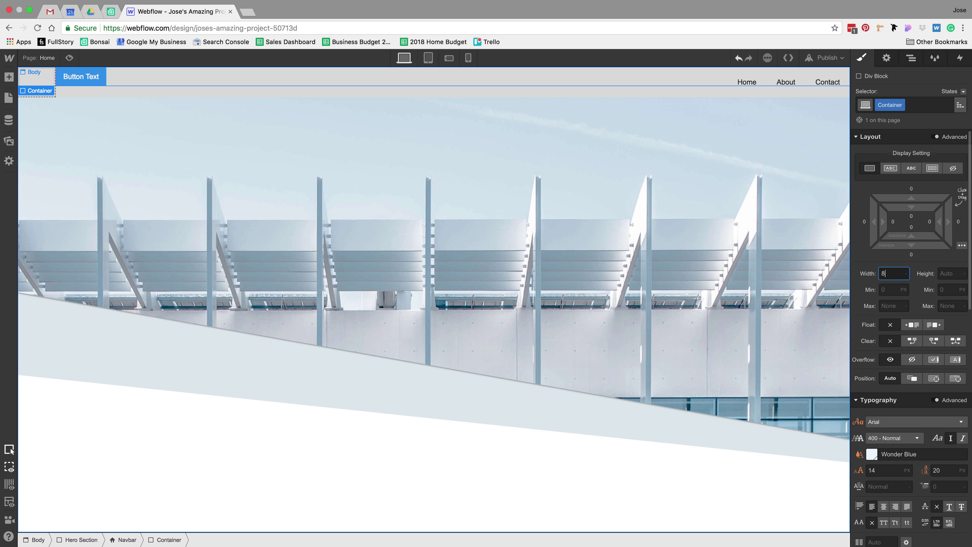
text(85%)
key(Return)
click(888, 306)
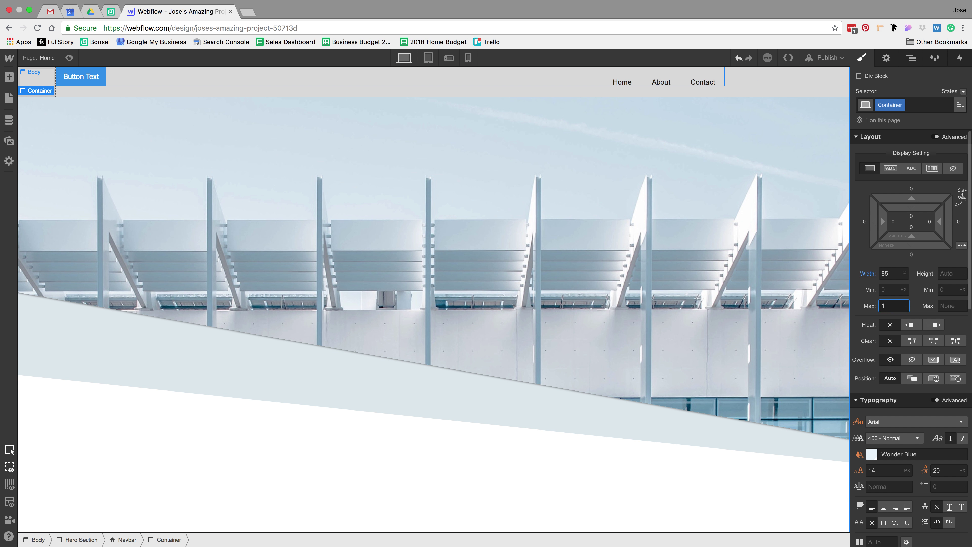
key(Return)
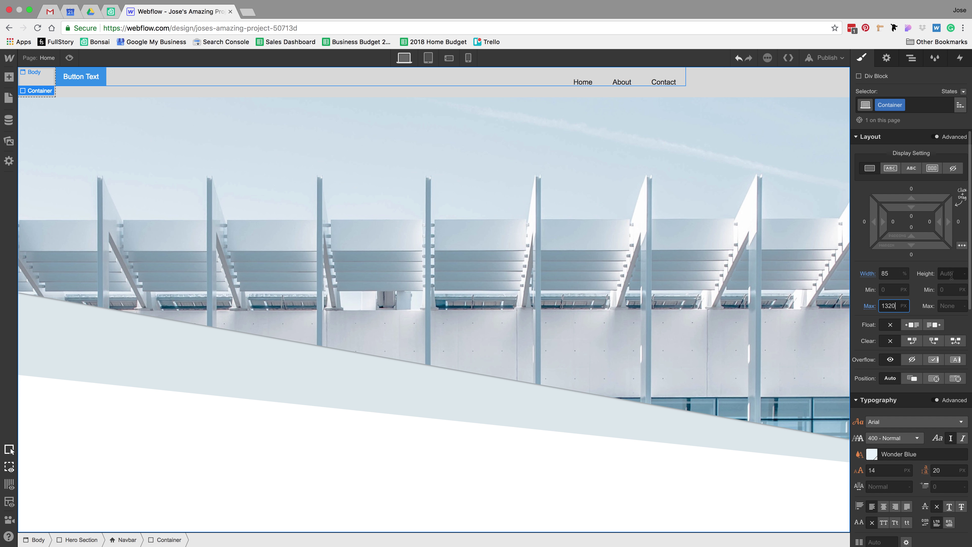
click(962, 246)
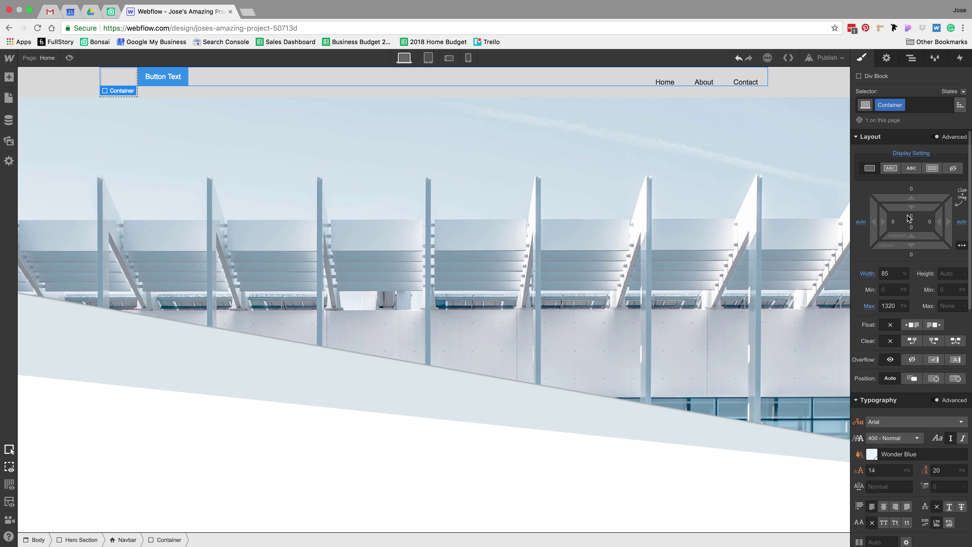
Step: Add the combo class Navbar Container to the Container div and make it a horizontal flex layout with space-between justification
click(915, 105)
text(HeroSe)
key(BackSpace)
key(BackSpace)
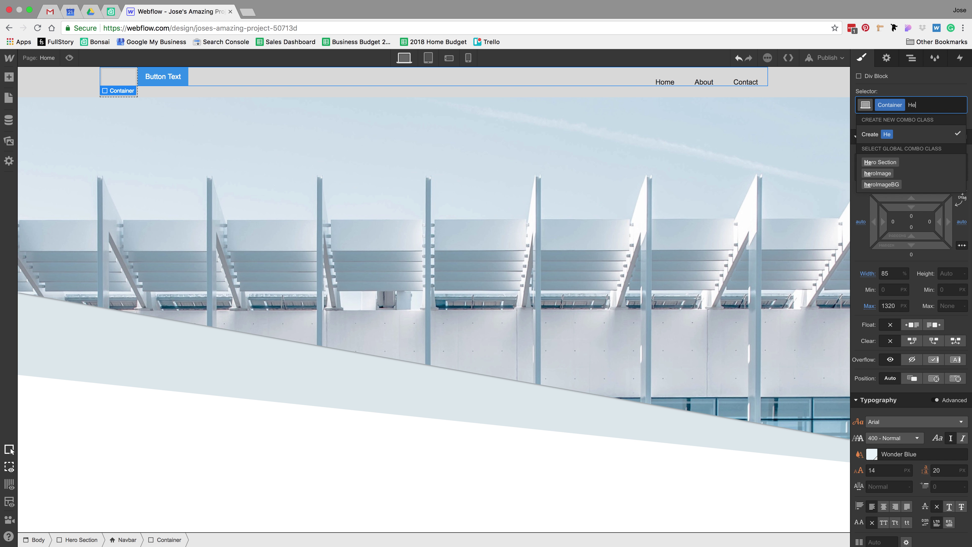
key(BackSpace)
key(BackSpace)
key(BackSpace)
text(Navbar Contan)
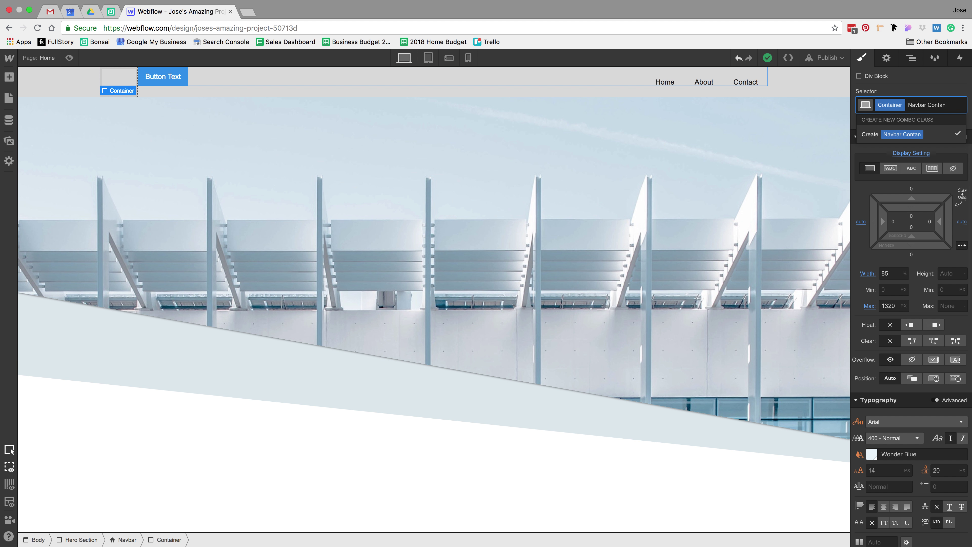
key(BackSpace)
key(BackSpace)
text(er)
key(Return)
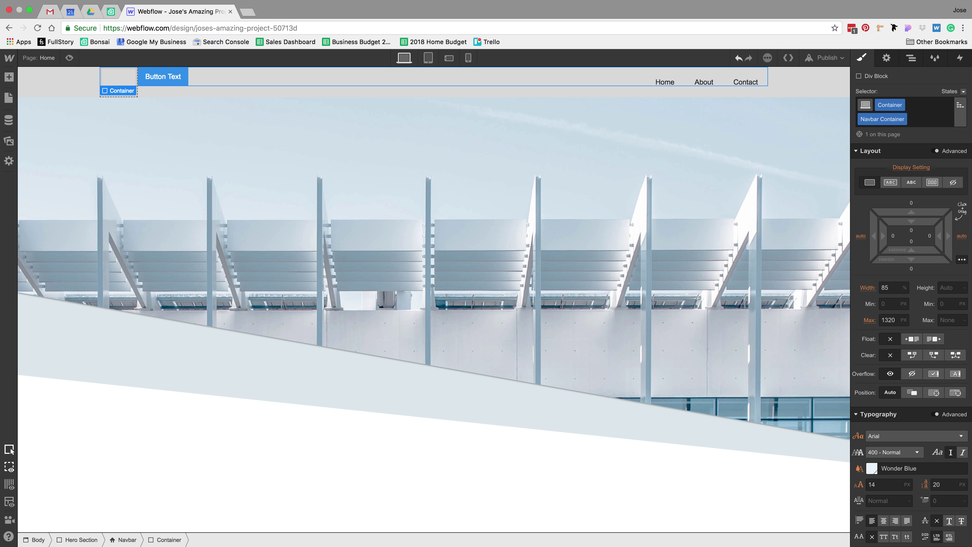
click(932, 183)
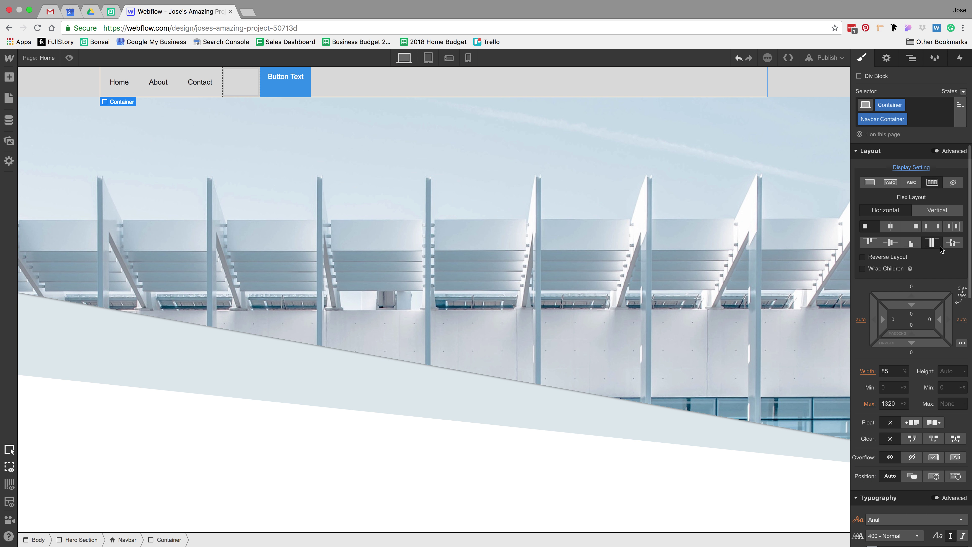
click(932, 229)
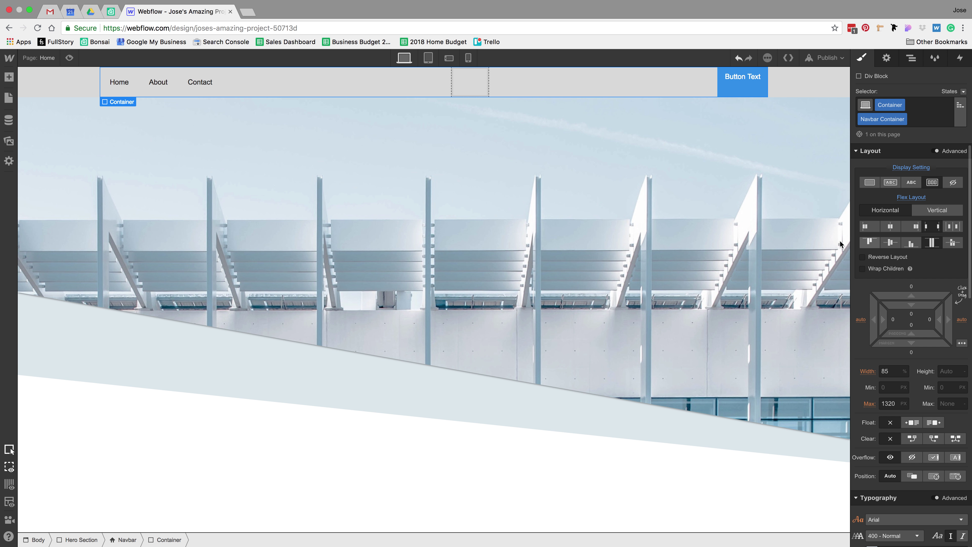
Step: Set the Nav Menu's menu icon to show on desktop and below
click(198, 82)
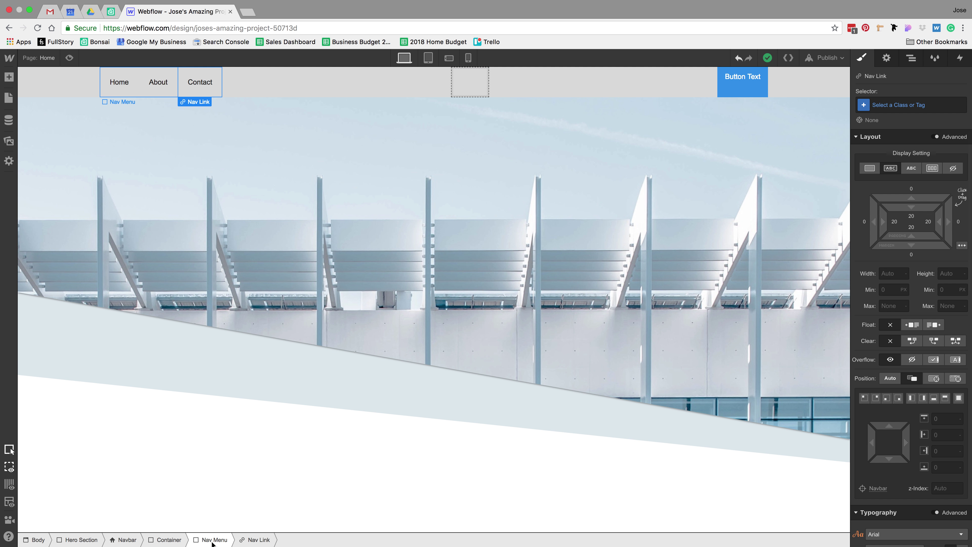
click(211, 540)
click(885, 60)
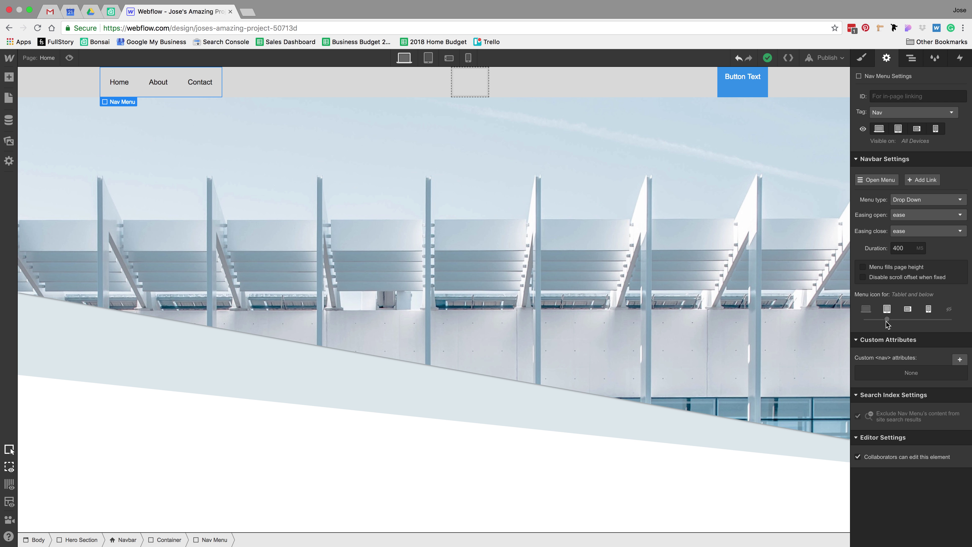
drag(887, 319, 866, 319)
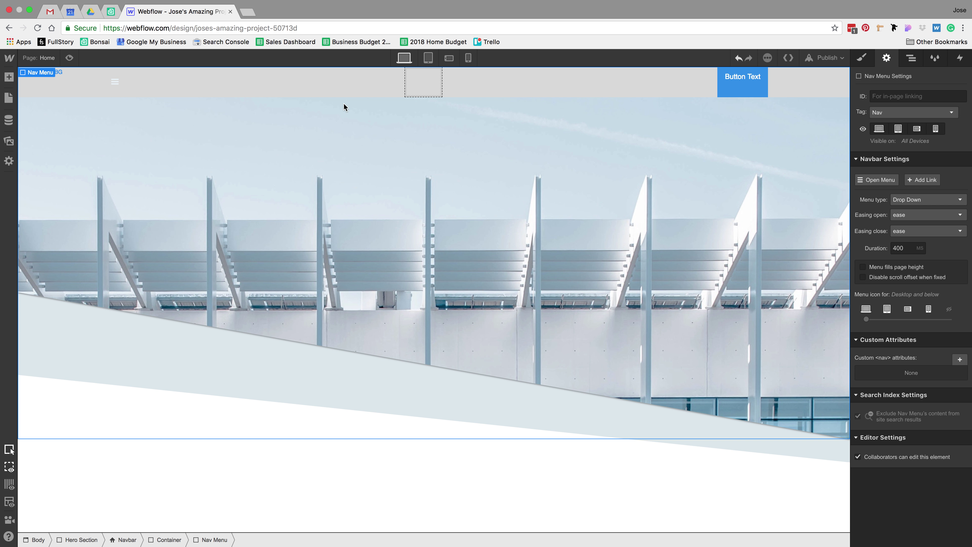
Step: Make the Navbar's background colour transparent
click(59, 87)
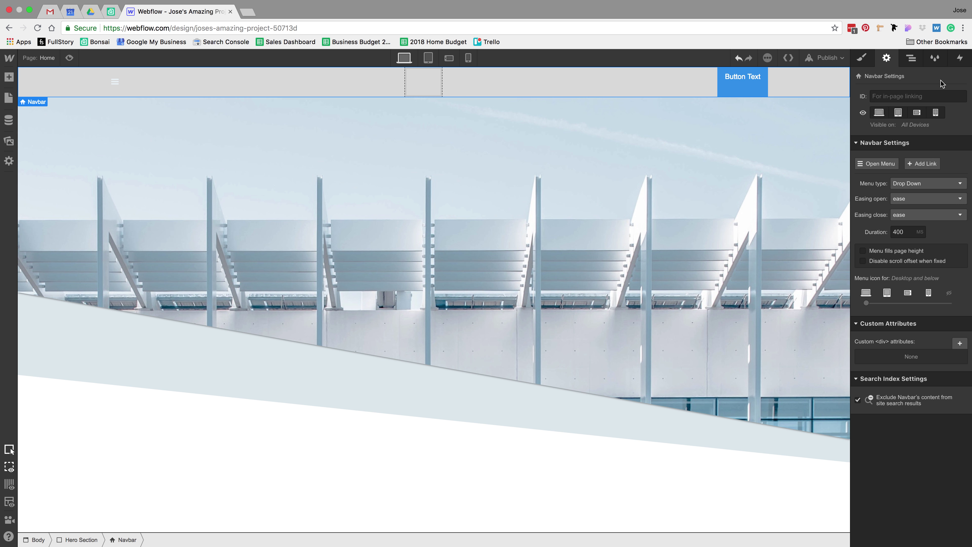
click(864, 59)
scroll(926, 383, down, 5)
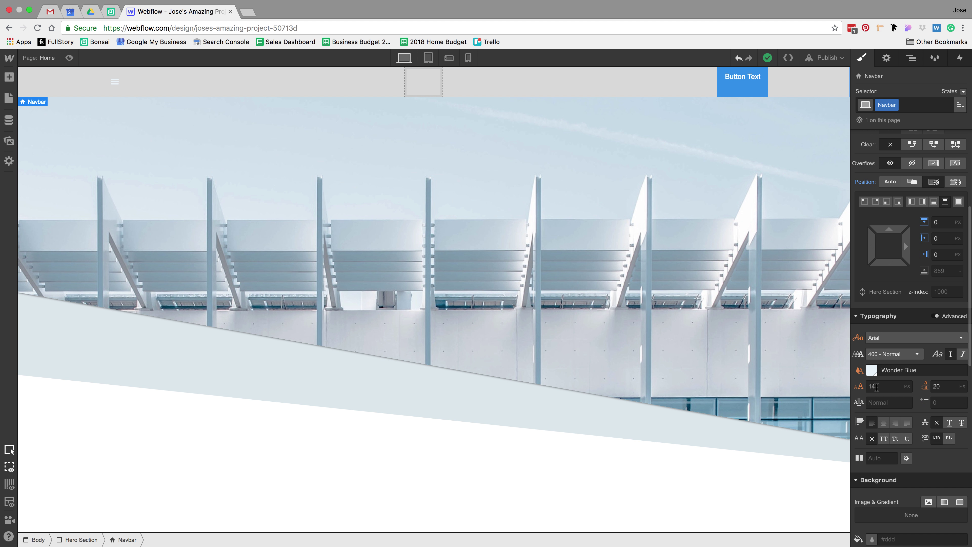
scroll(894, 491, down, 3)
click(873, 435)
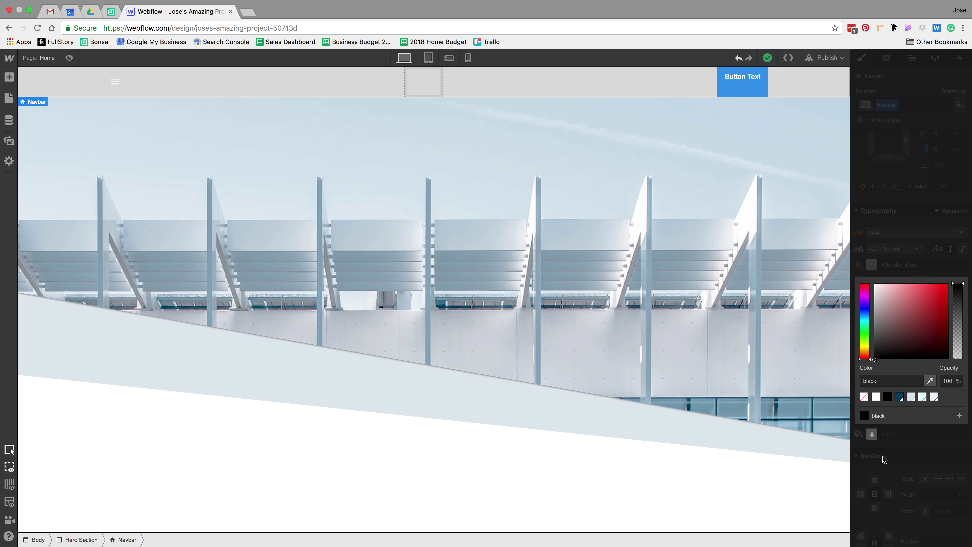
click(864, 415)
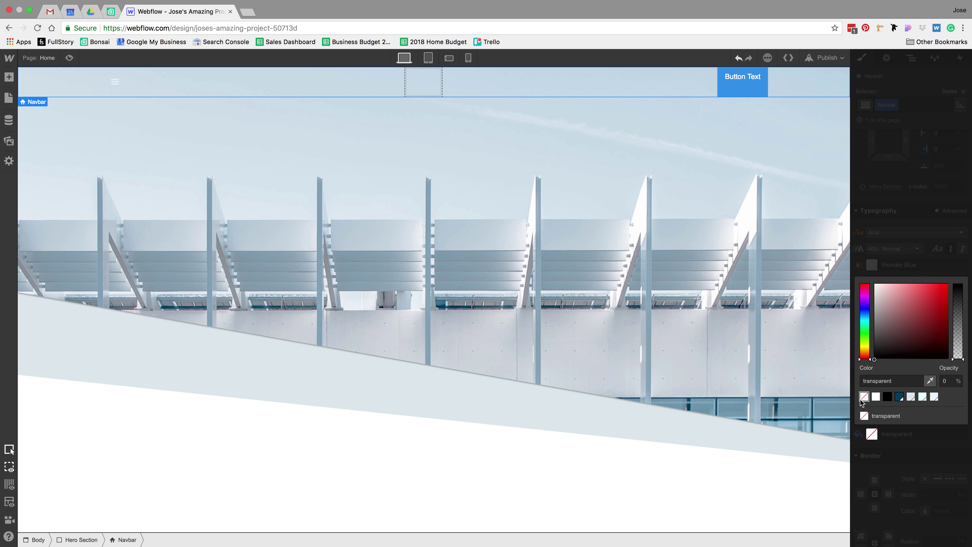
click(661, 222)
Step: Align the Navbar Container's flex children to the start of the cross axis
click(495, 75)
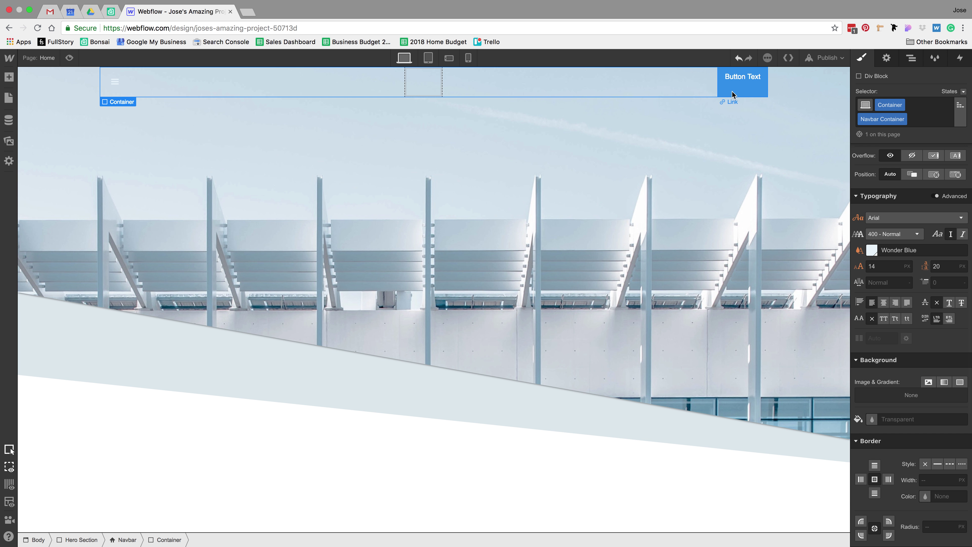
scroll(932, 291, up, 5)
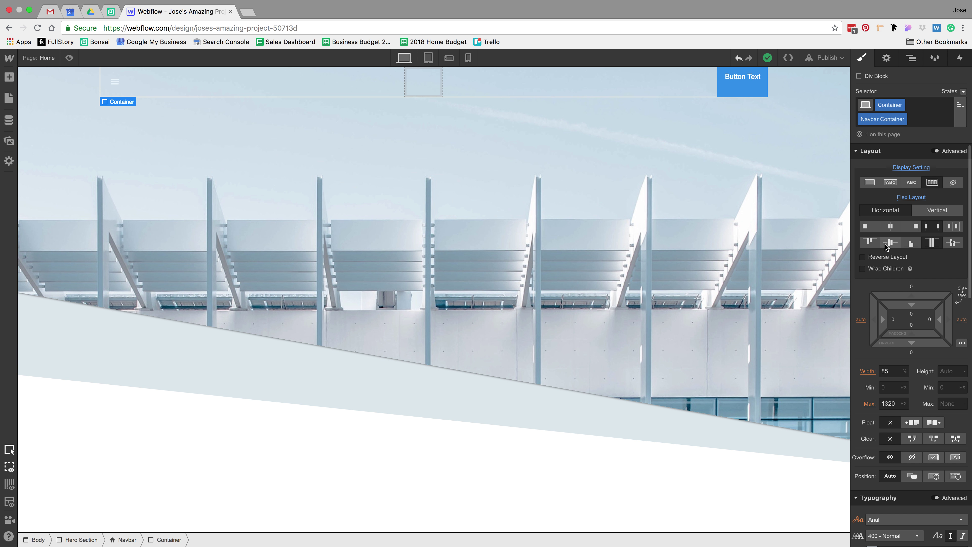
click(876, 245)
Step: Switch to the Sketch mockup and check the spacing of the CONTACT button and the logo from the header's edges
key(ctrl+Left)
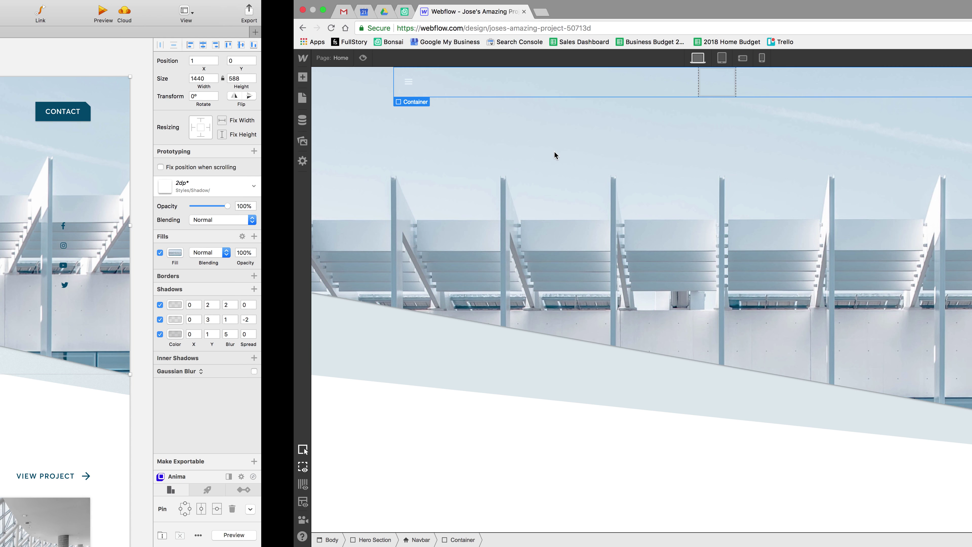
click(757, 111)
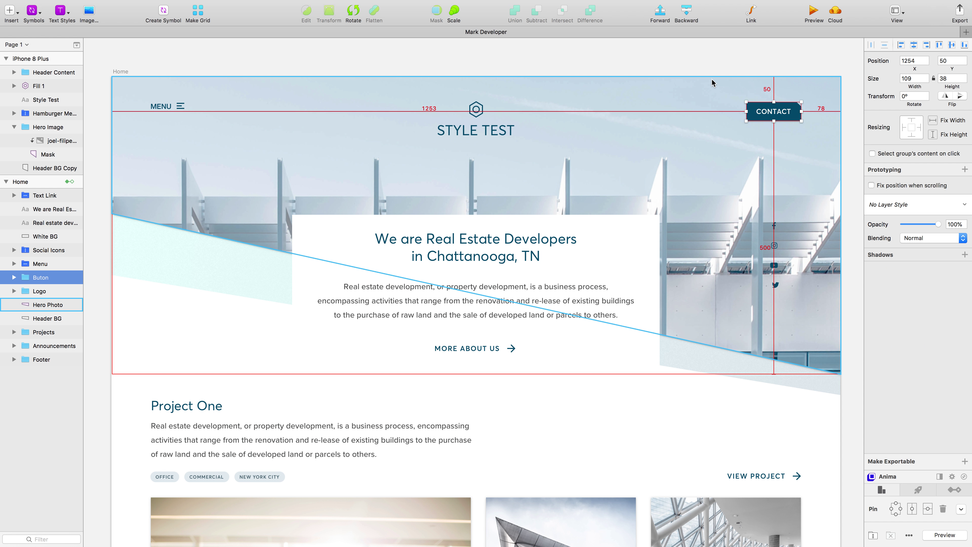
click(486, 103)
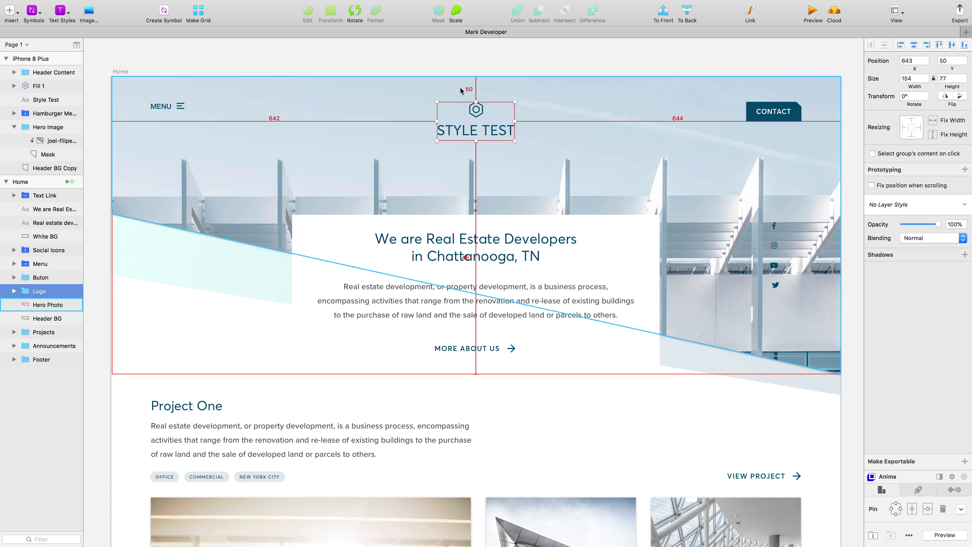
Step: Check the MENU item's position in the mockup, switch back to Webflow and set the Navbar Container's top padding to 50 px
click(168, 106)
key(ctrl+Right)
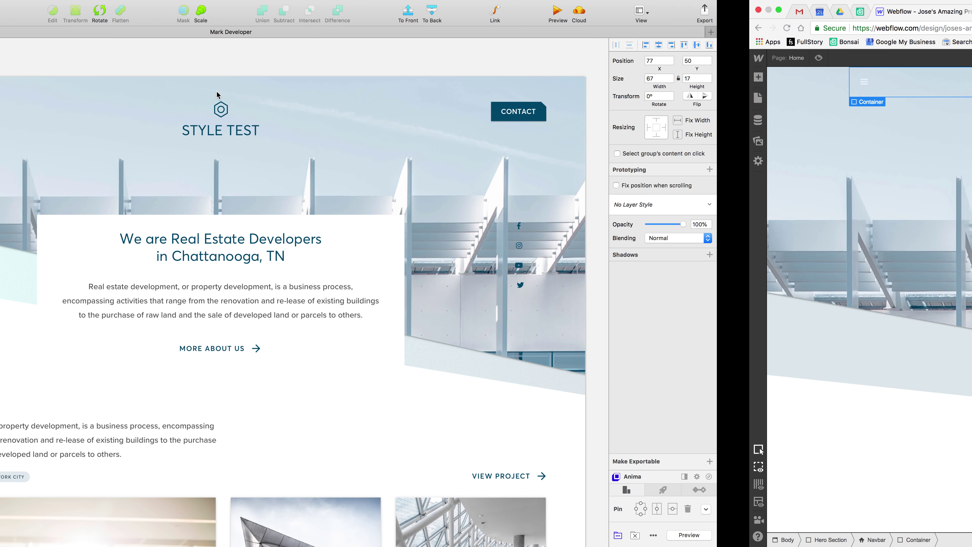
click(913, 314)
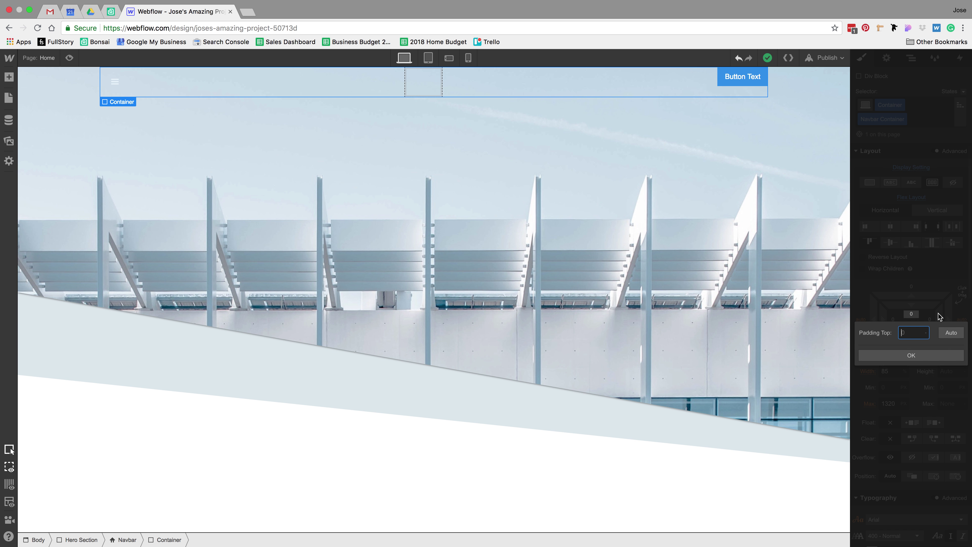
key(Return)
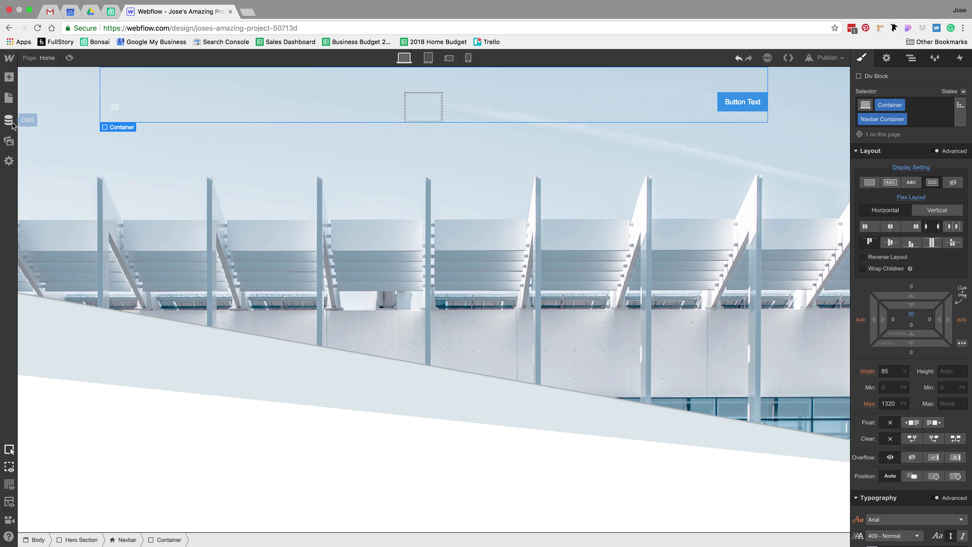
Step: Place the hexagon logo image from the assets inside the navbar's Brand element and give it the class LogoIcon
click(9, 141)
drag(111, 126, 423, 102)
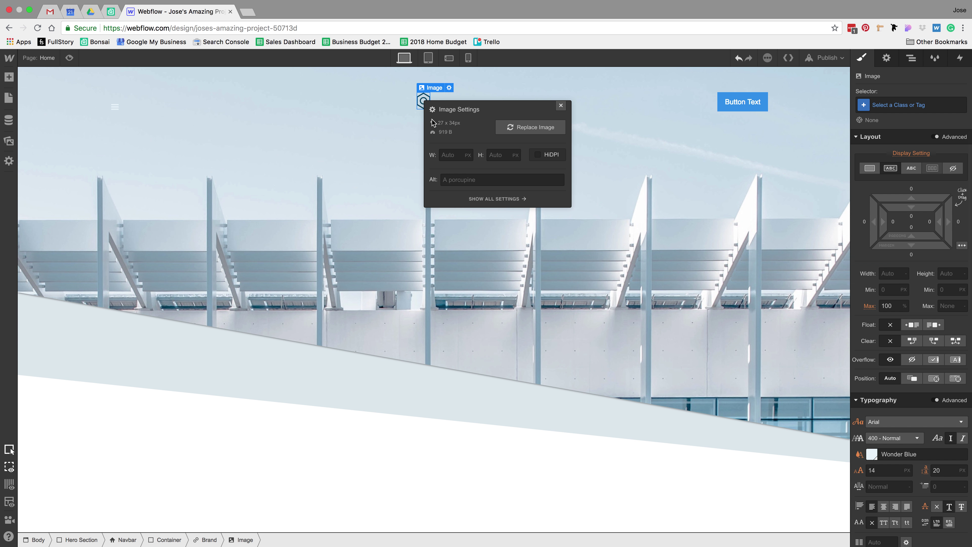
click(560, 106)
click(890, 106)
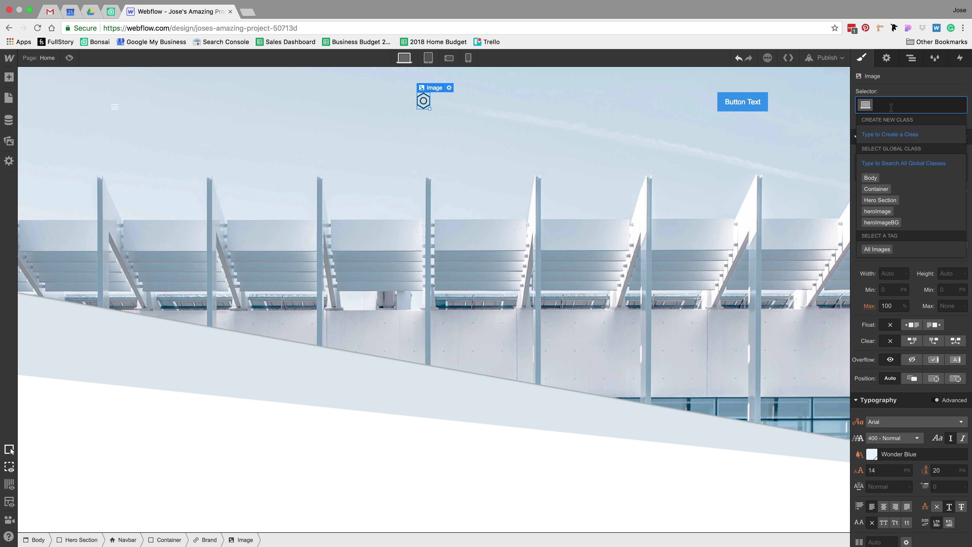
text(LogoIcon)
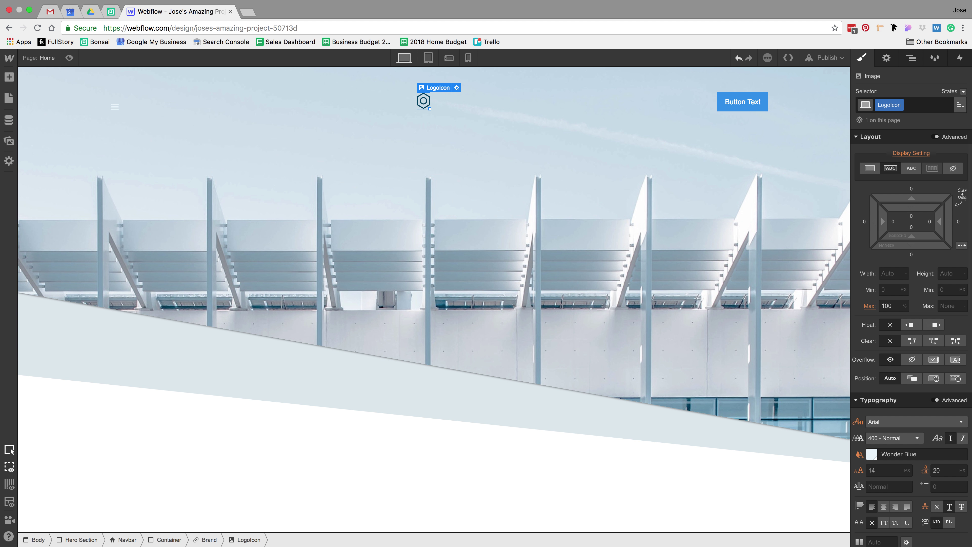
key(Return)
Step: Add a text block below the logo icon in the Brand element
key(a)
scroll(47, 313, down, 3)
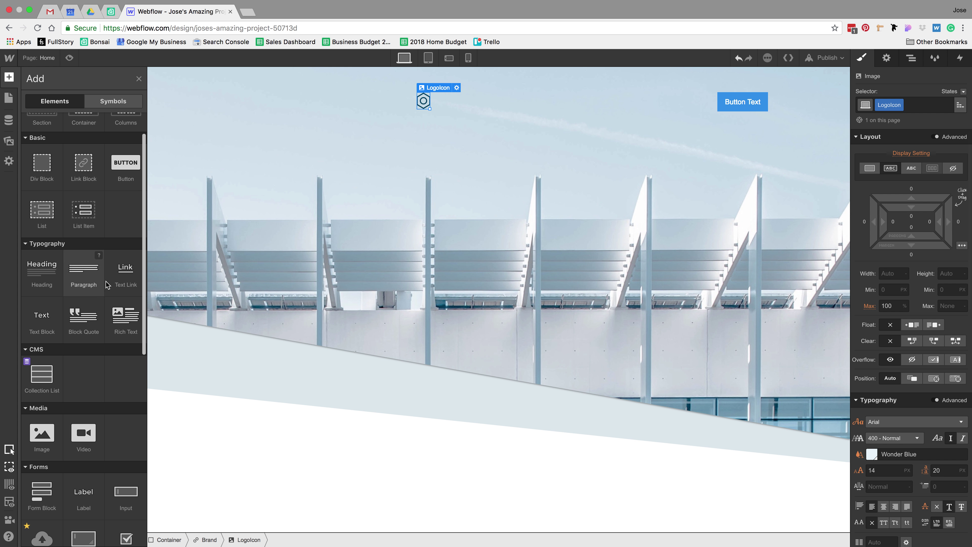
click(48, 313)
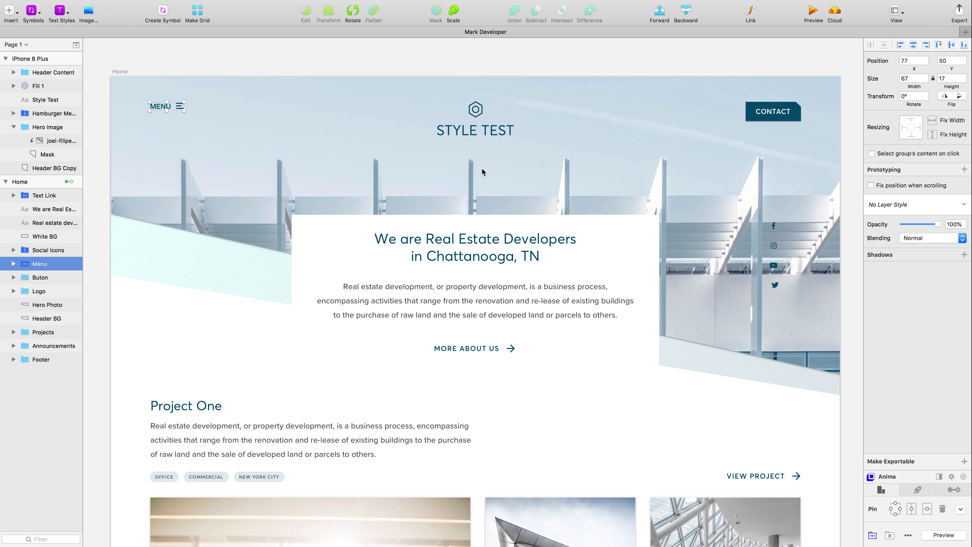
Step: Switch to the Sketch mockup, inspect the logo name's text and typography settings, and return to Webflow
click(481, 132)
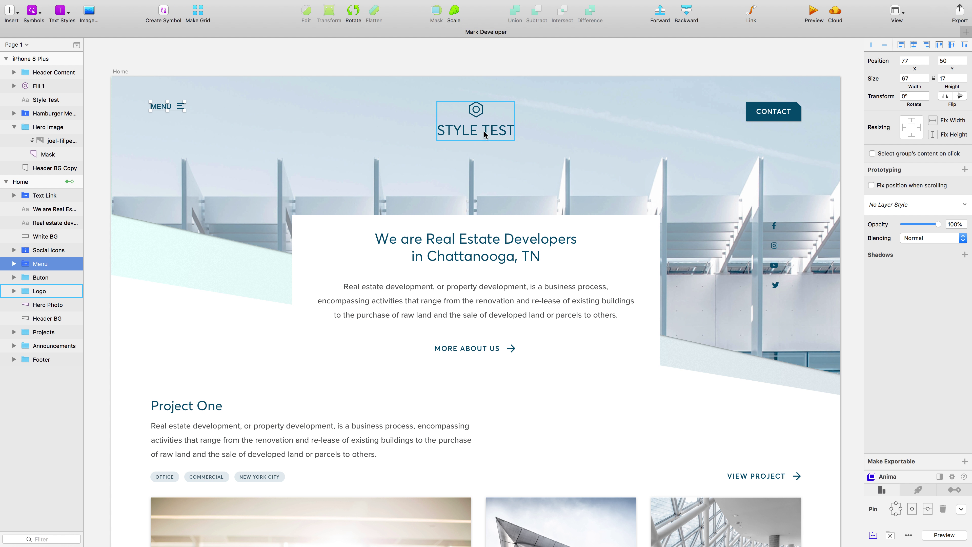
double_click(475, 131)
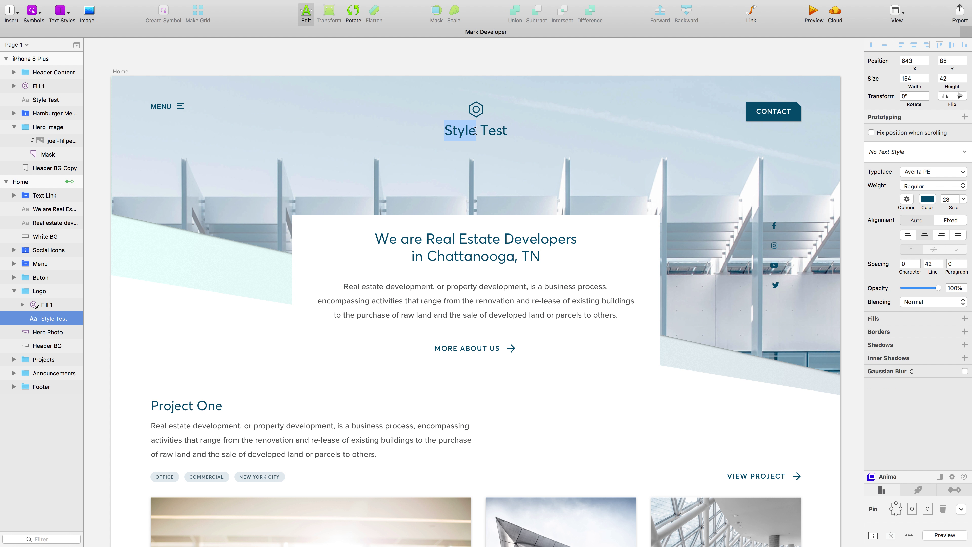
triple_click(475, 131)
key(ctrl+Right)
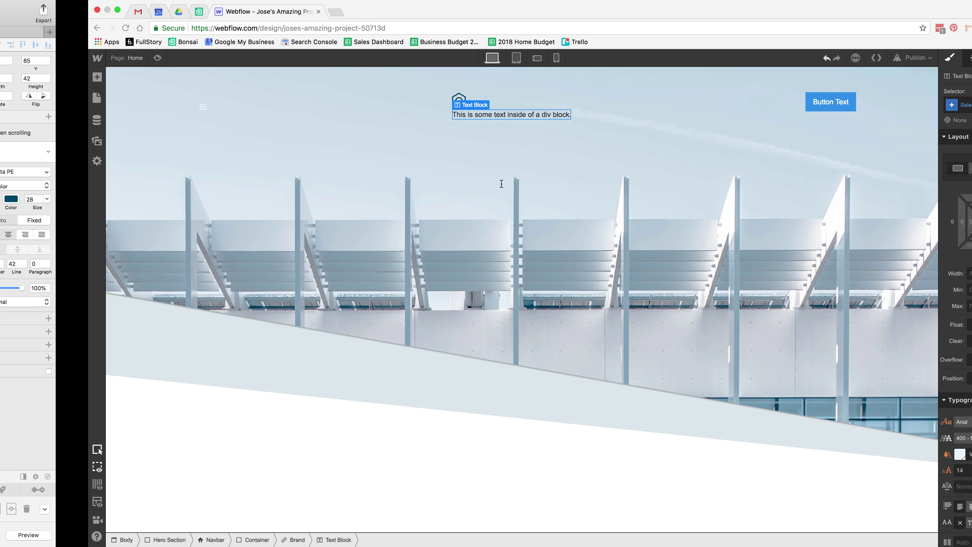
Step: Replace the text block's placeholder with "Style Test" and give it the class logoName
double_click(406, 117)
key(ctrl+a)
text(Style Test)
key(Escape)
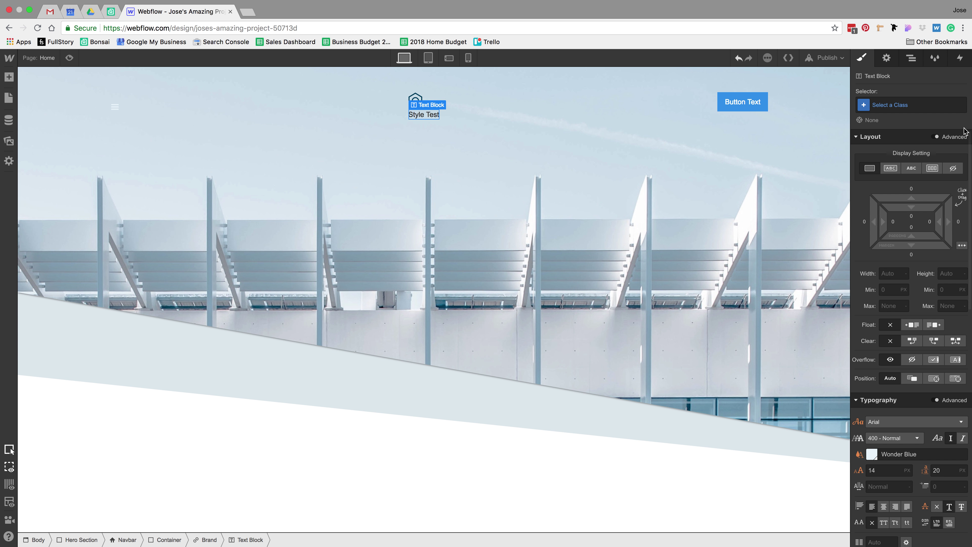
click(918, 108)
text(lo)
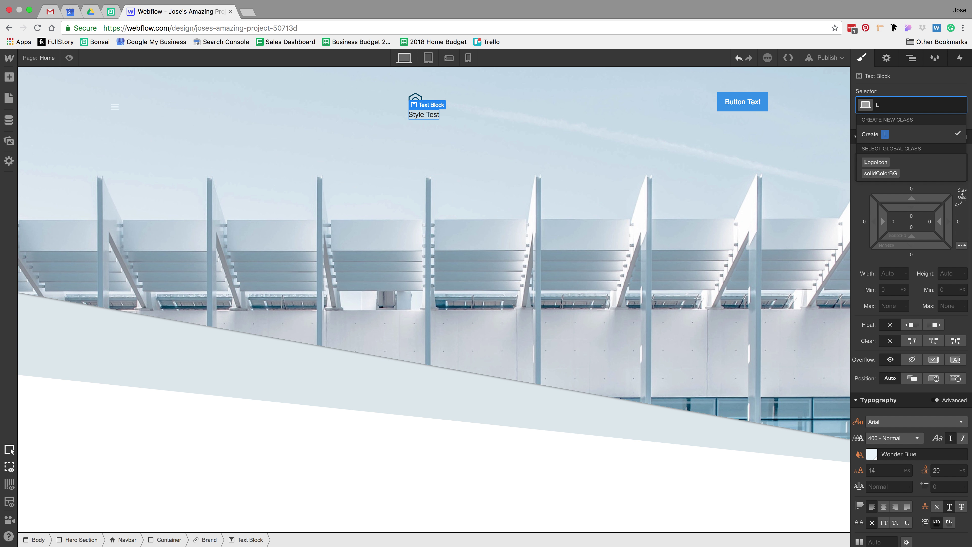
text(goName)
key(Return)
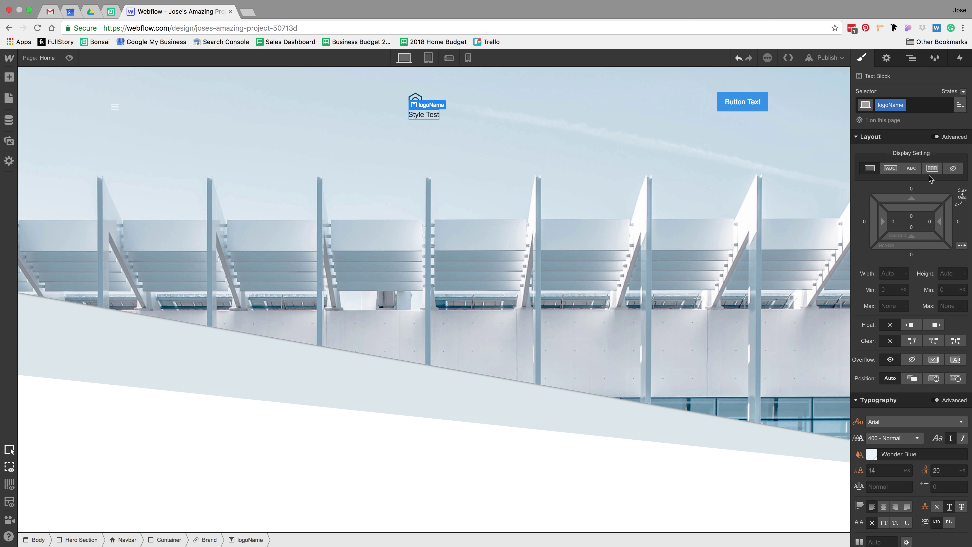
Step: Set the logoName text's font size to 28 px and its colour to Dark Slate Blue
scroll(952, 287, down, 2)
click(883, 396)
text(28)
click(875, 383)
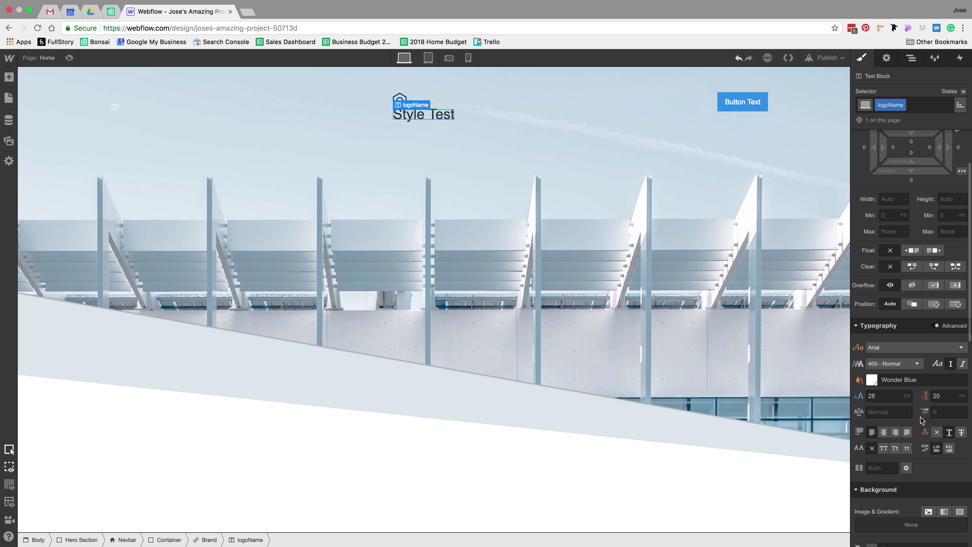
click(899, 509)
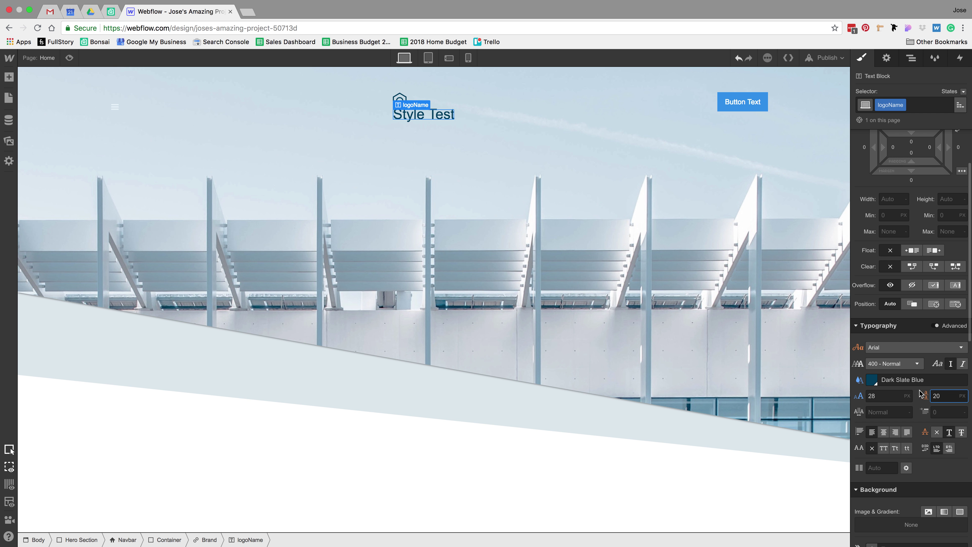
Step: Set the logoName text's line height to 1.5 em and its font to Averta
key(BackSpace)
key(Return)
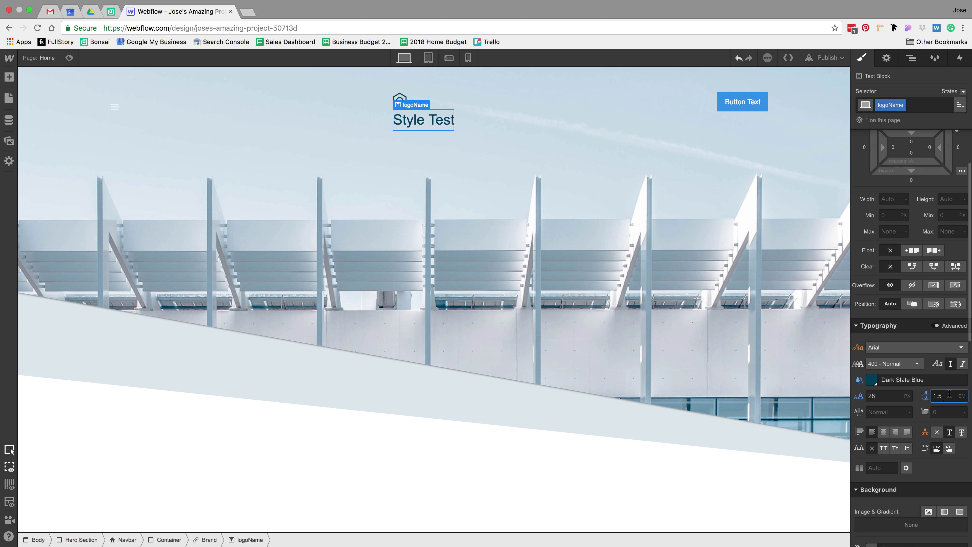
click(895, 347)
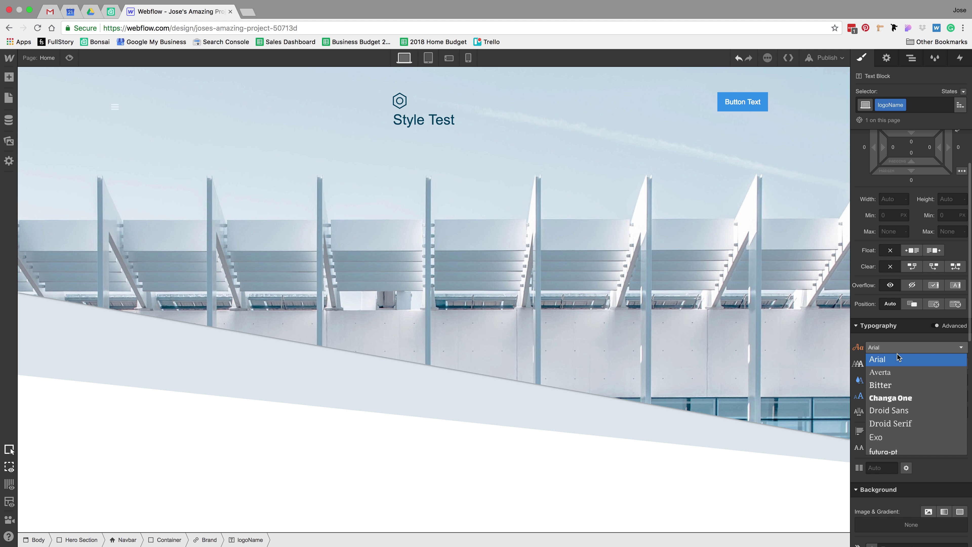
click(896, 372)
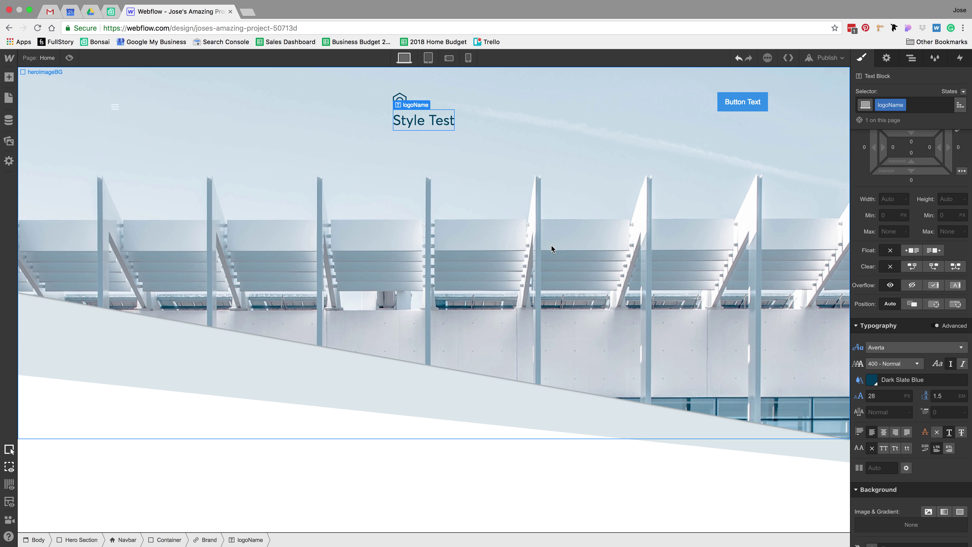
Step: Give the Brand element a vertical flex layout with its children centred on the cross axis
click(209, 540)
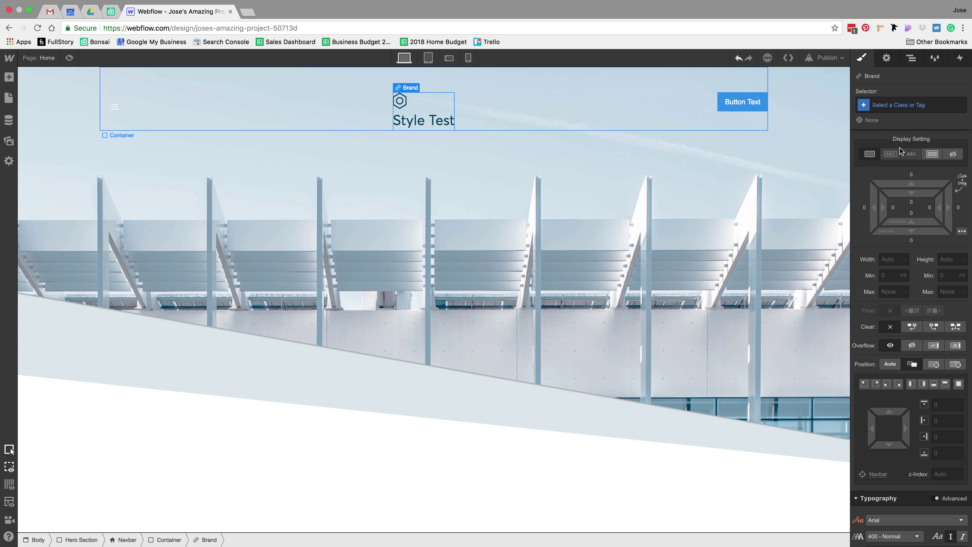
click(933, 154)
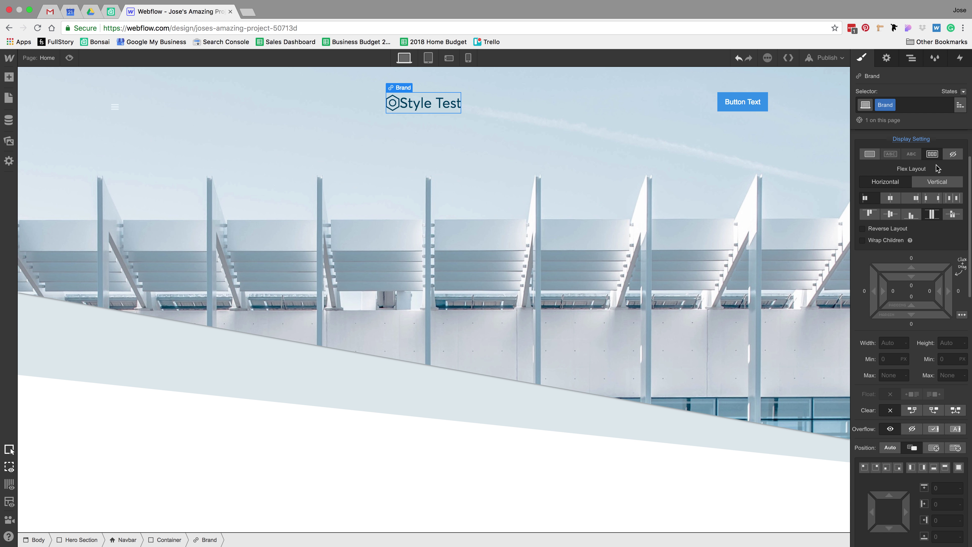
click(928, 182)
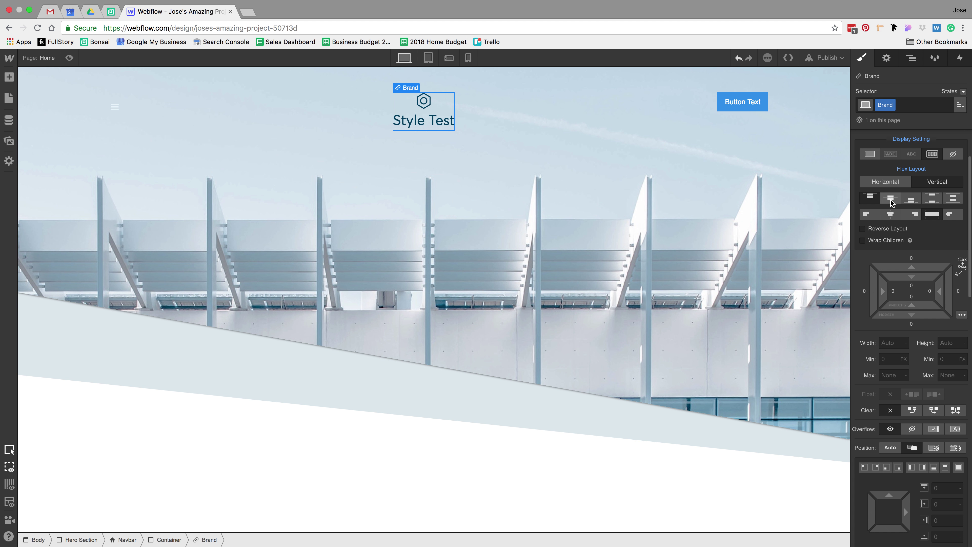
click(890, 213)
click(455, 232)
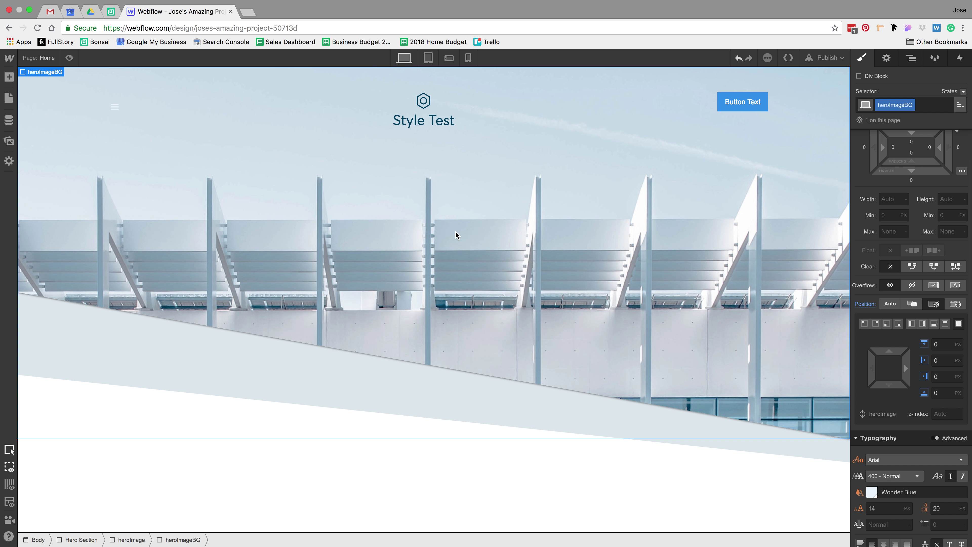
Step: Select the navbar button and compare it with the CONTACT button in the Sketch mockup
click(753, 102)
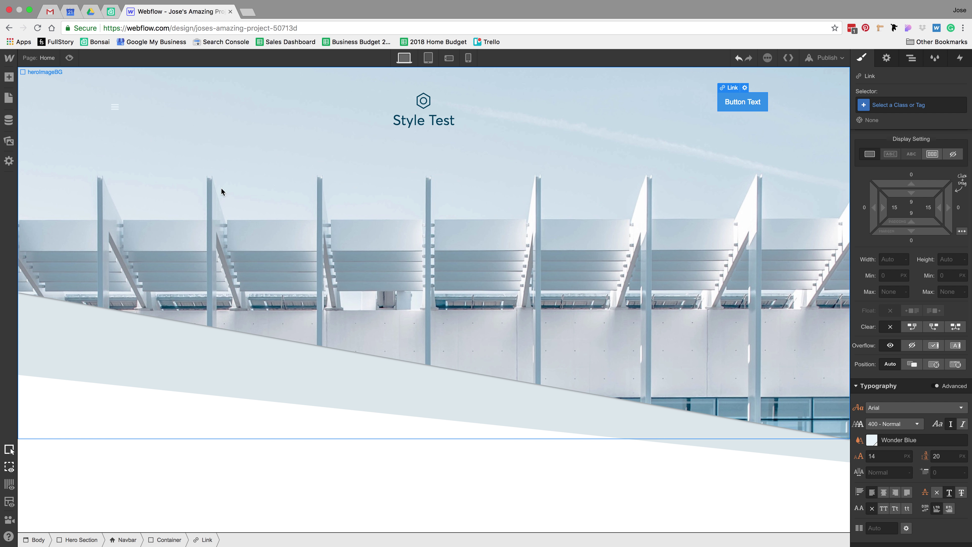
key(ctrl+Left)
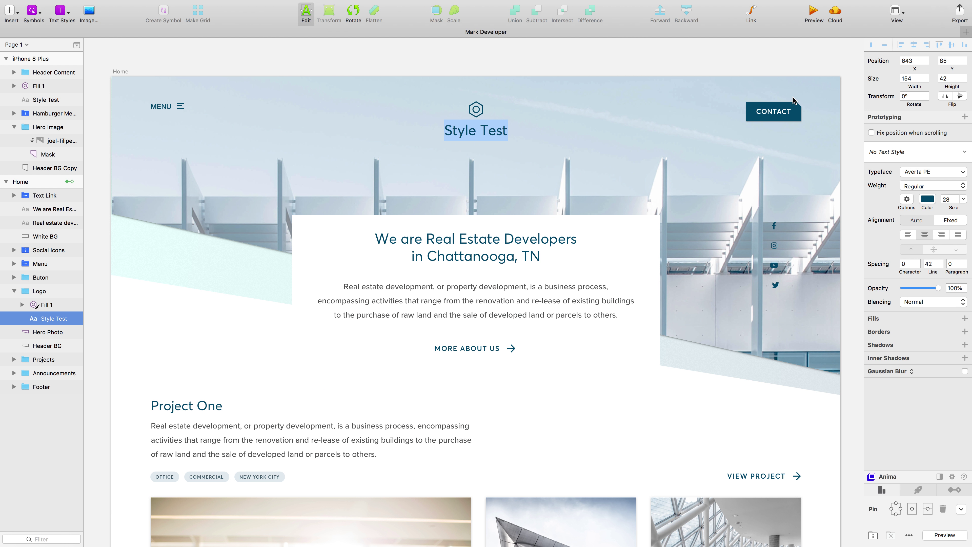
key(ctrl+Right)
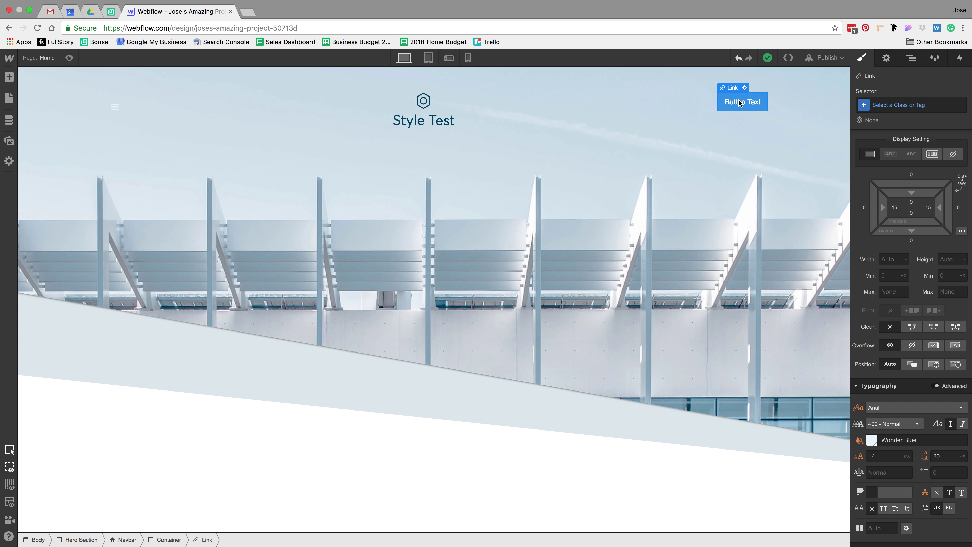
Step: Add a div block to the navbar's Container and delete the default button
click(8, 76)
drag(39, 206, 546, 132)
click(749, 103)
key(Delete)
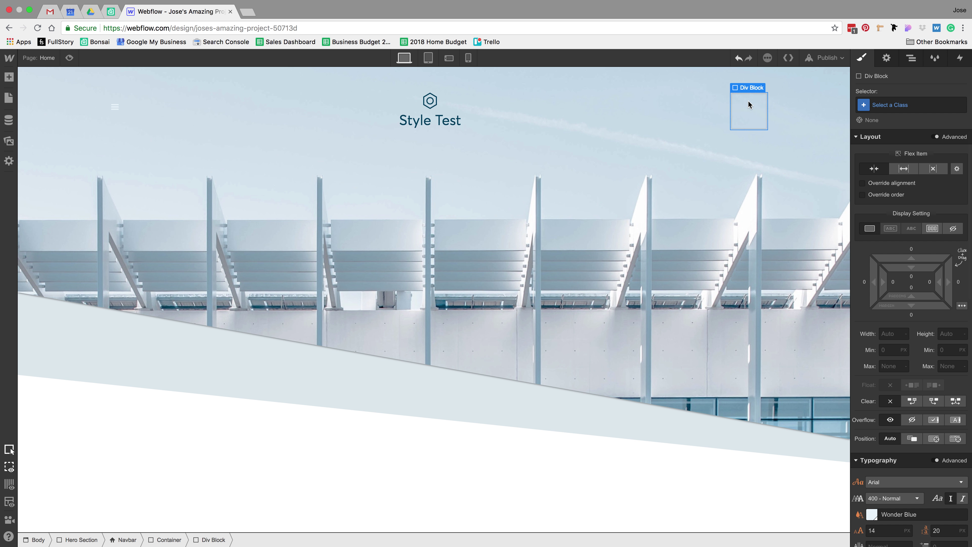
Step: Give the new div block the class buttonChiseled
click(907, 106)
key(Down)
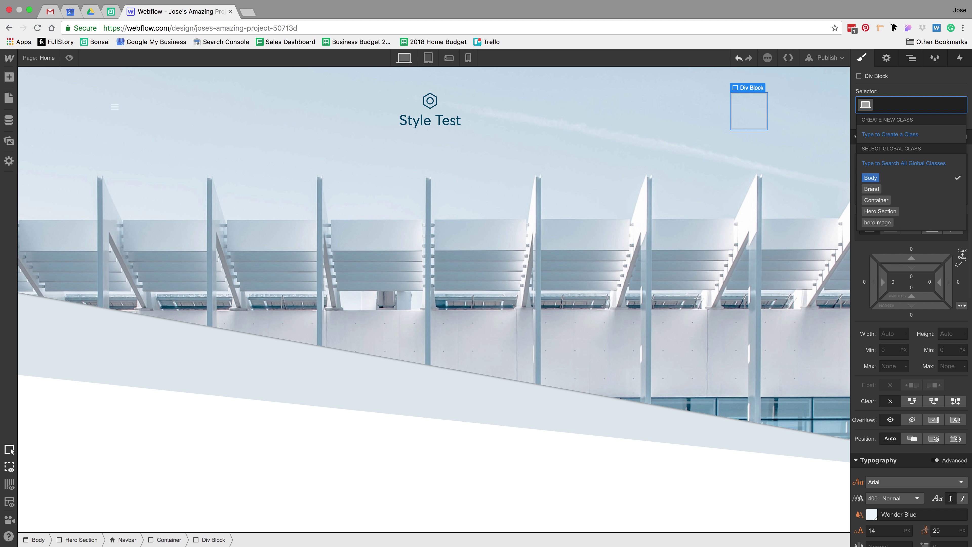
text(buttonC)
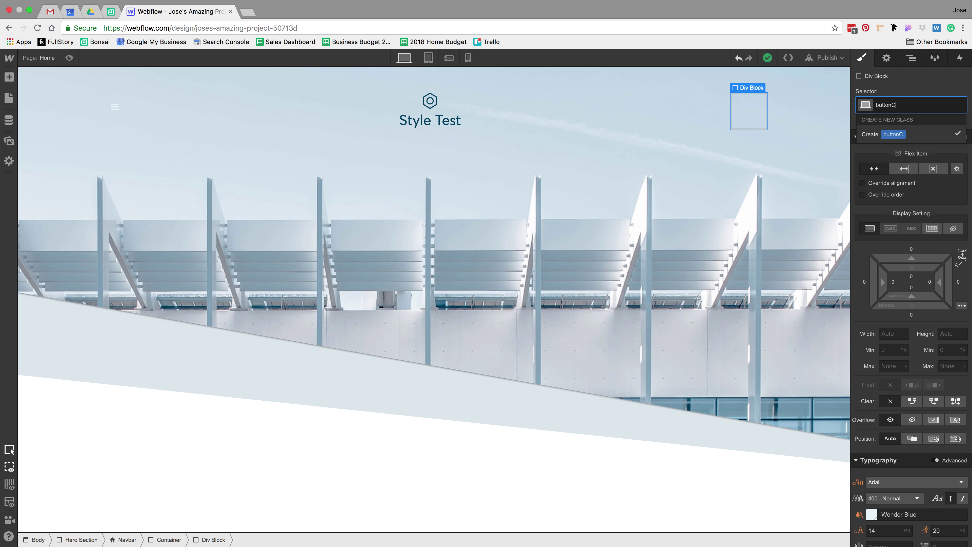
text(hiseled)
key(Return)
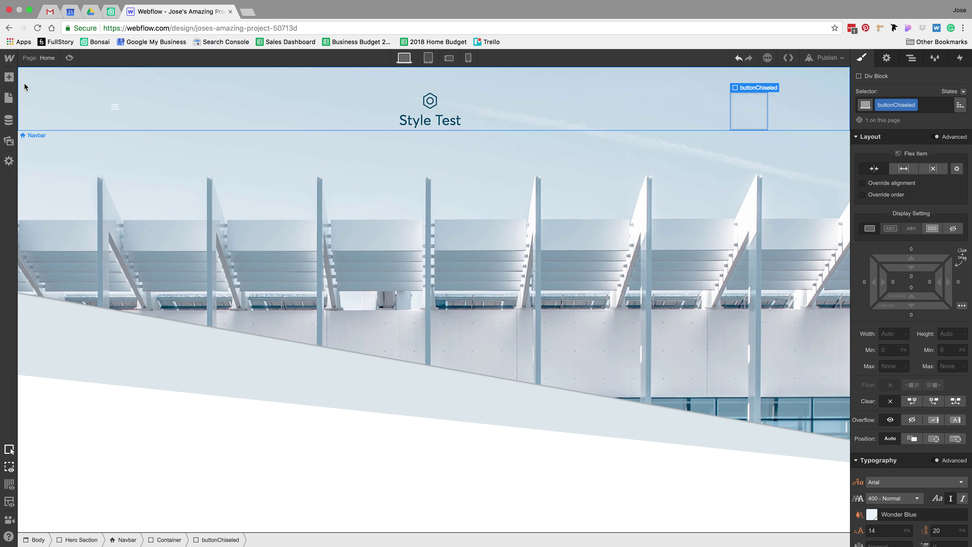
Step: Replace the buttonChiseled div with a link block placed directly in the navbar's Container
click(10, 81)
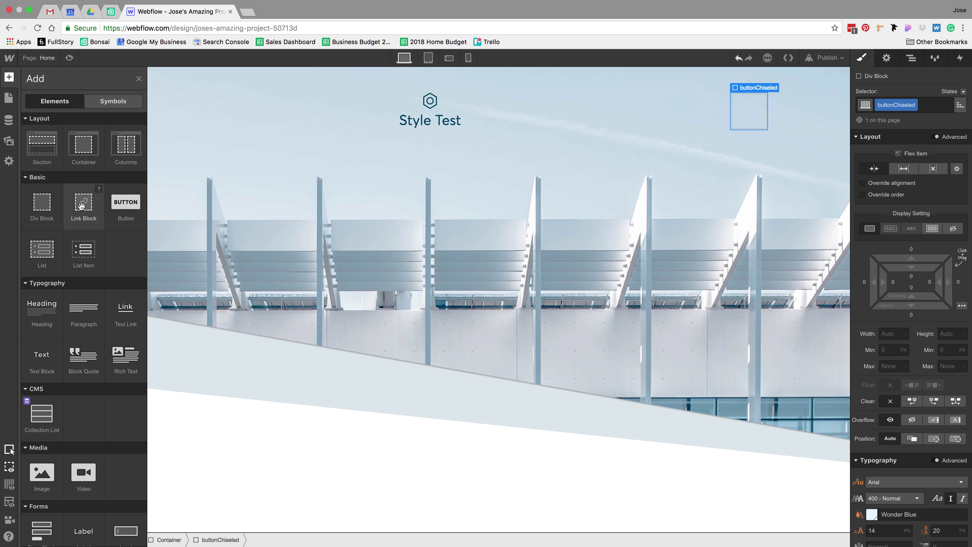
drag(81, 206, 753, 113)
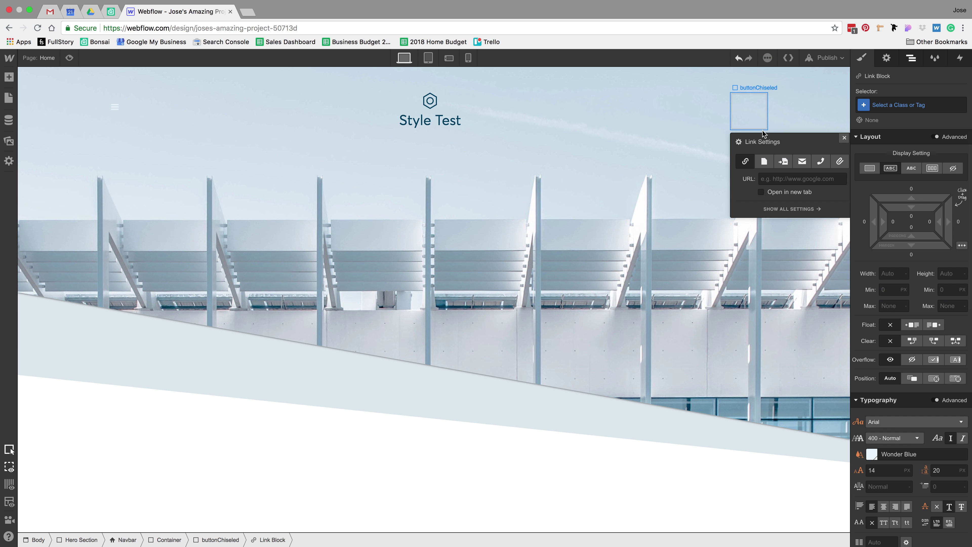
click(911, 57)
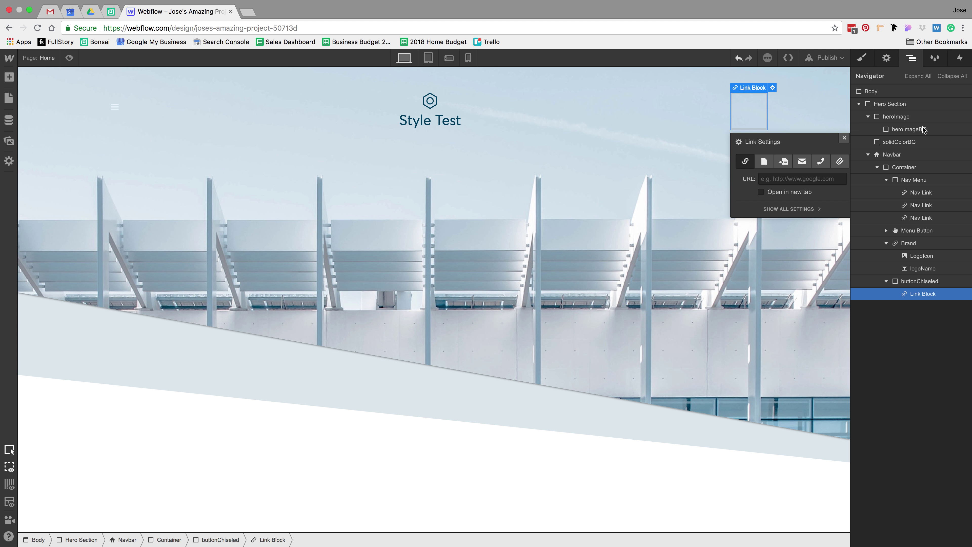
drag(919, 296, 915, 280)
click(914, 294)
key(Delete)
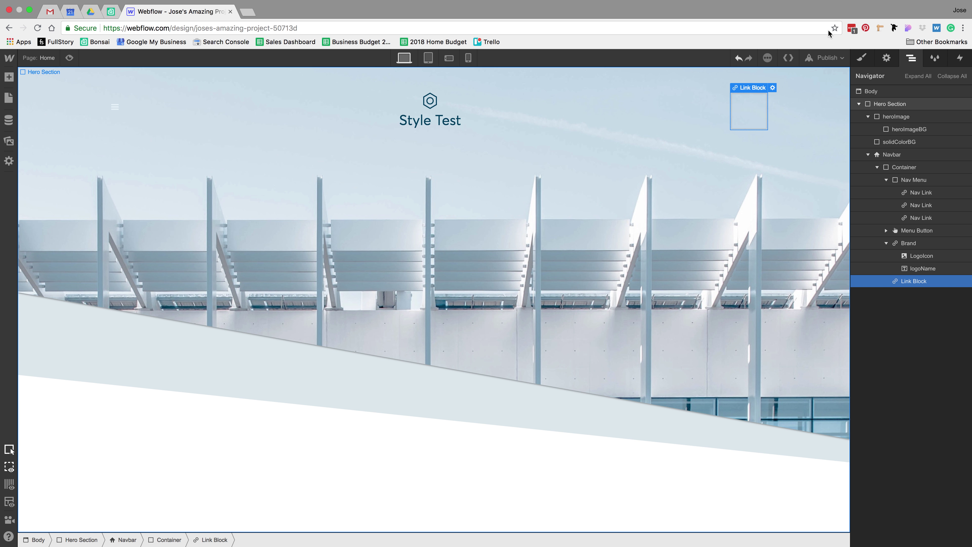
Step: Assign the existing buttonChiseled class to the navbar's new link block
click(860, 58)
click(885, 104)
text(butt)
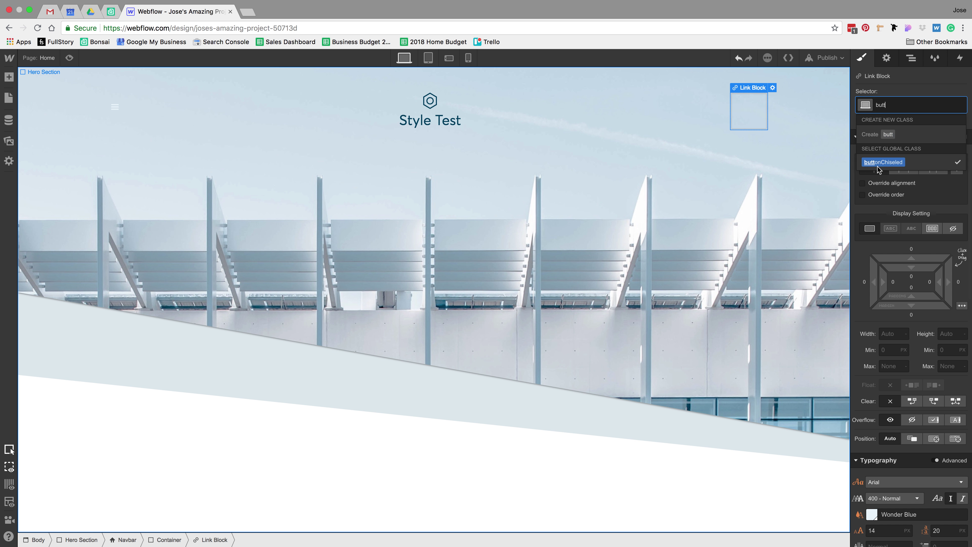
click(877, 167)
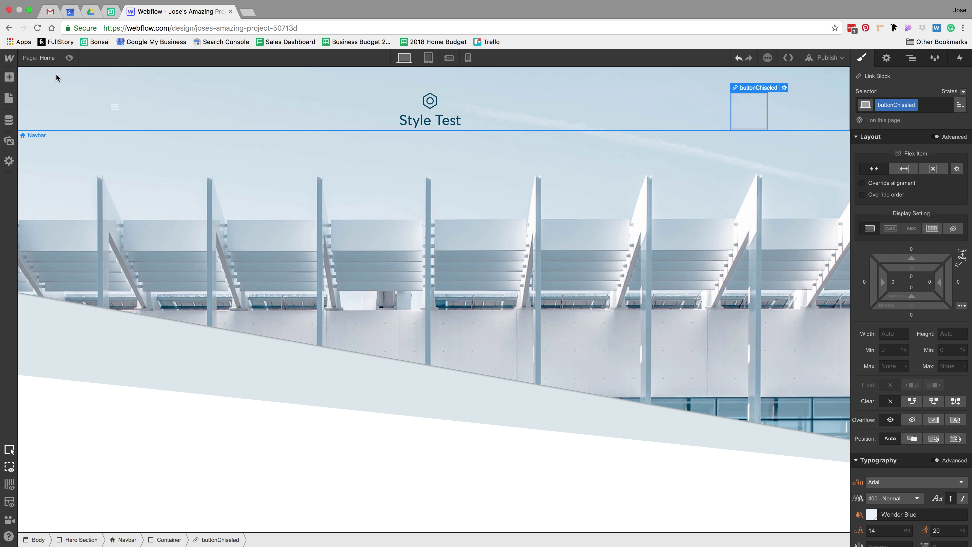
Step: Add a div block inside the buttonChiseled link block and give it the class buttonWrapper
click(9, 77)
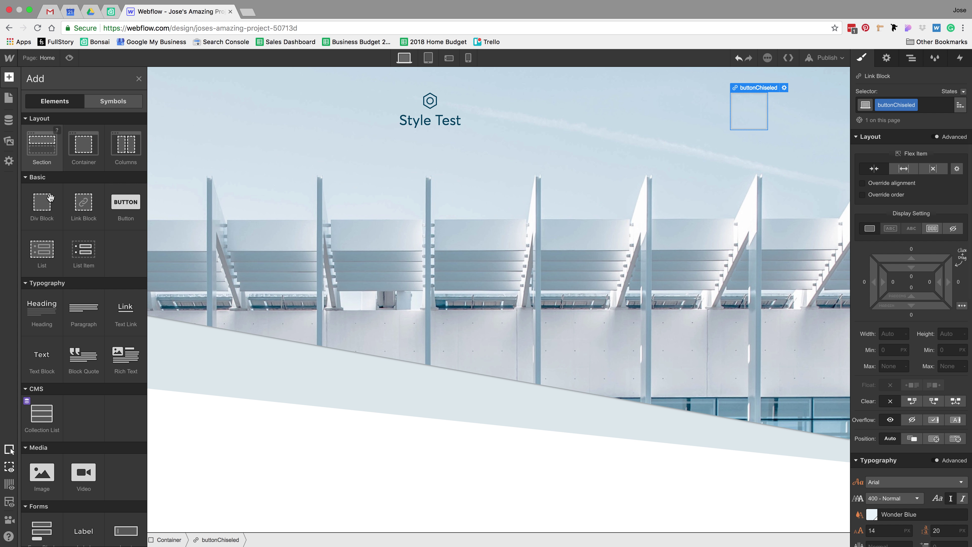
drag(42, 206, 748, 112)
click(911, 105)
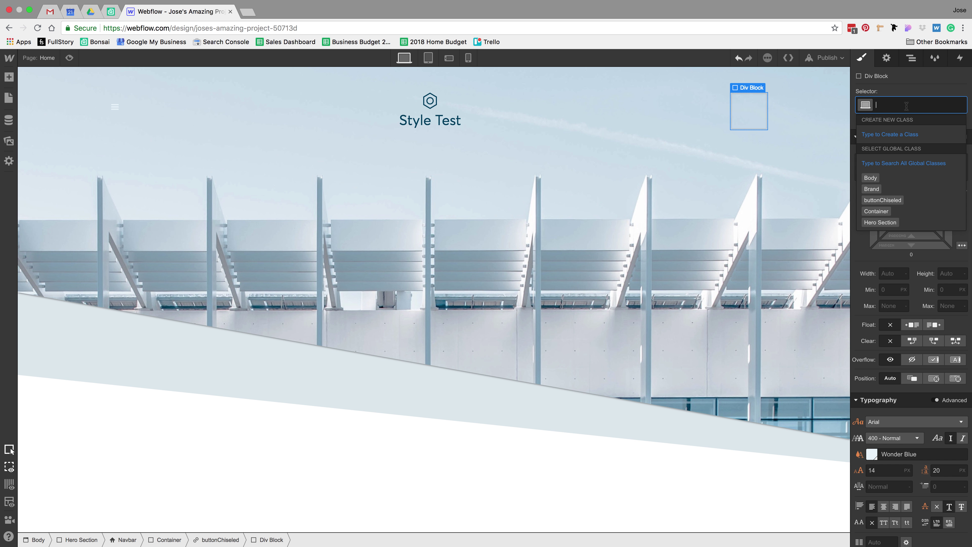
text(button)
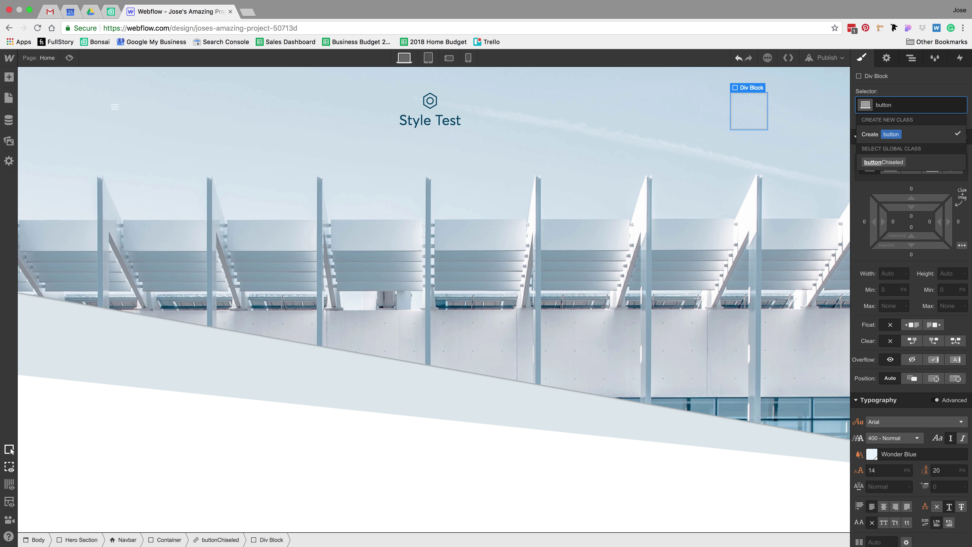
text(Wrapper)
key(Return)
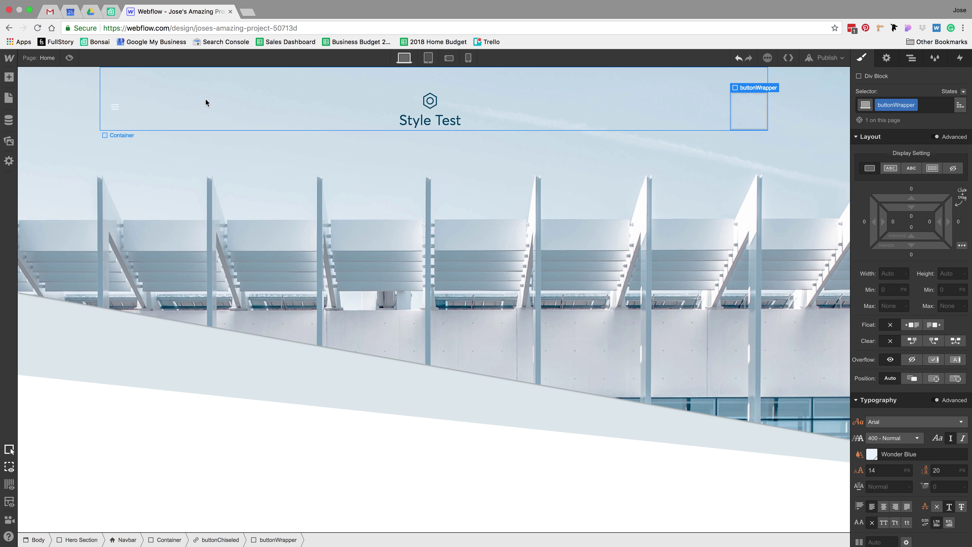
Step: Add a text block inside the buttonWrapper div and change its text to Contact
click(13, 85)
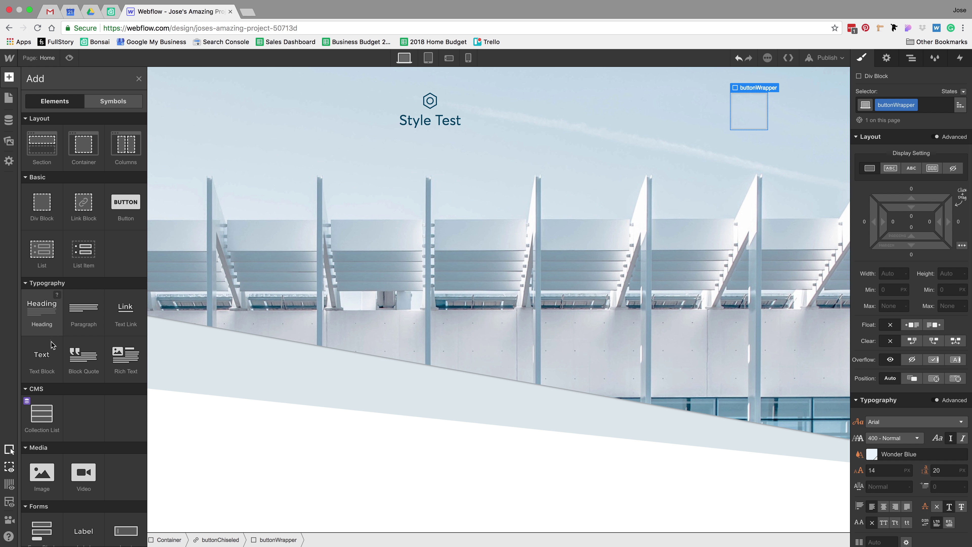
drag(48, 350, 732, 161)
key(ctrl+Left)
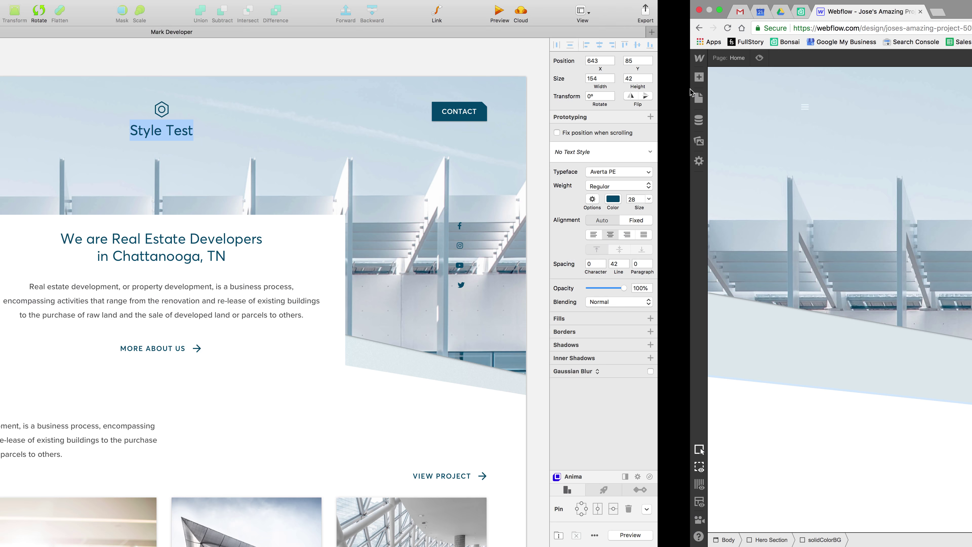
key(ctrl+Right)
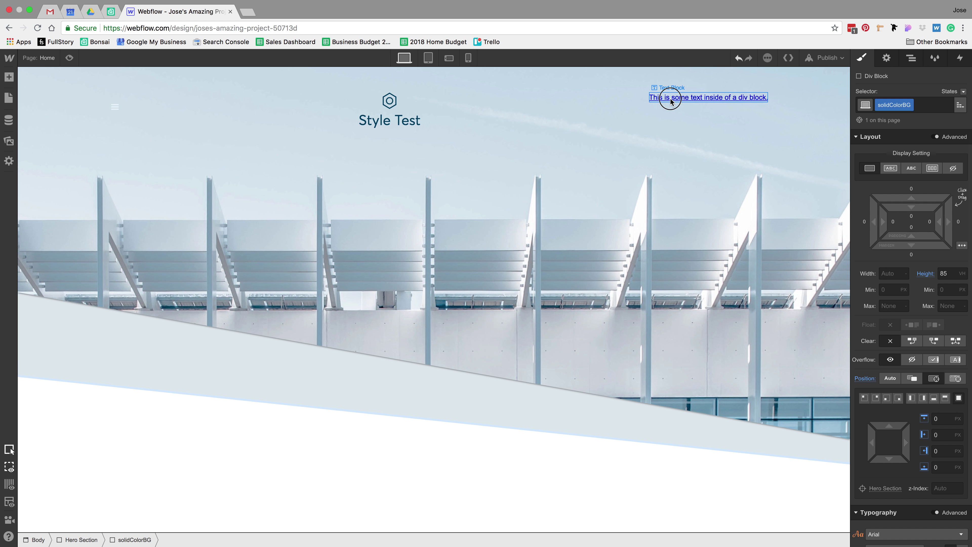
click(670, 99)
double_click(670, 98)
text(Contact)
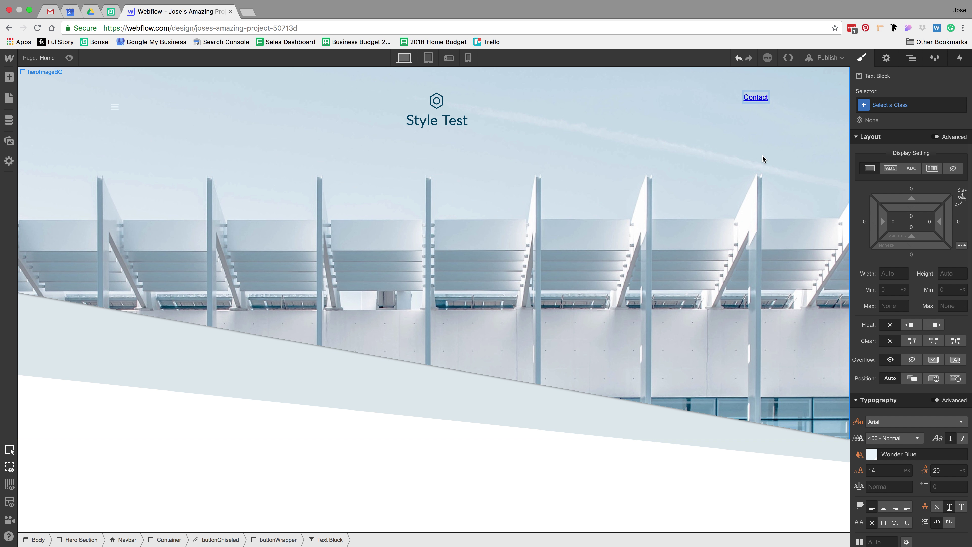
click(722, 98)
click(751, 100)
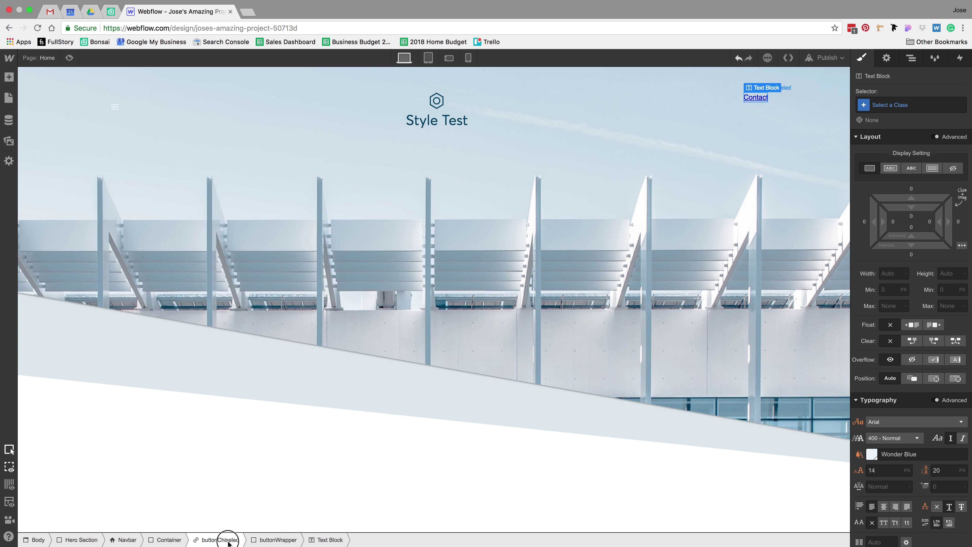
Step: Style the buttonChiseled text after the CONTACT label in Sketch, using the Averta font, 600 - Semi Bold weight and no underline
click(220, 539)
scroll(924, 308, down, 5)
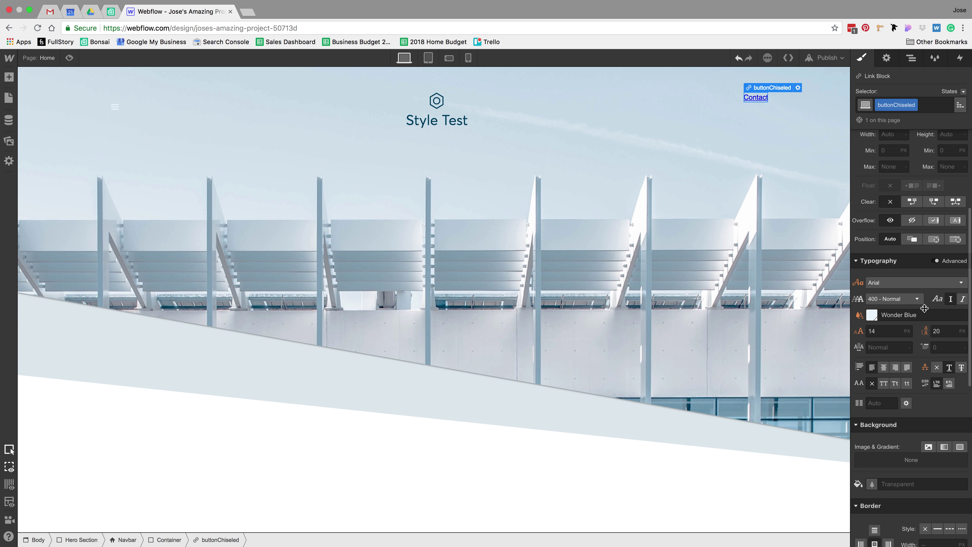
key(super+Tab)
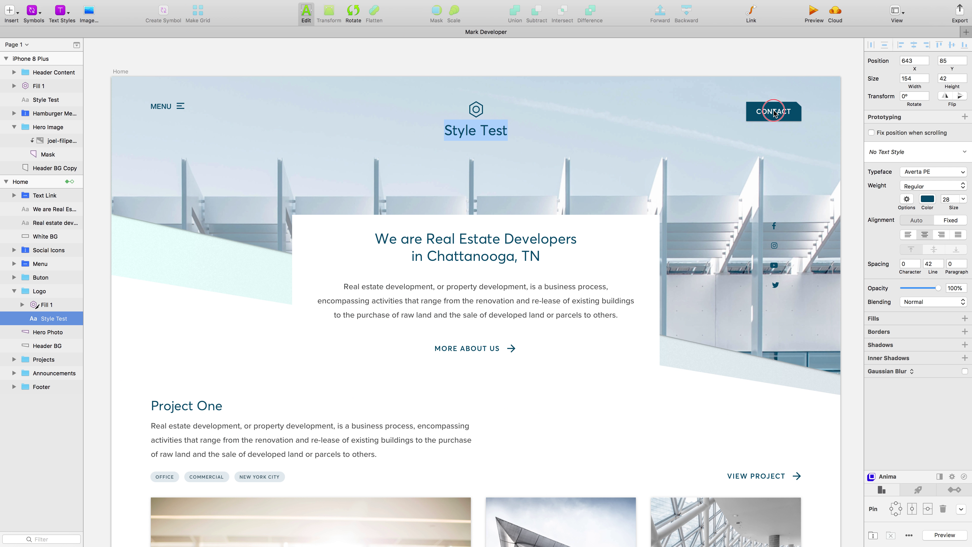
click(776, 115)
double_click(776, 115)
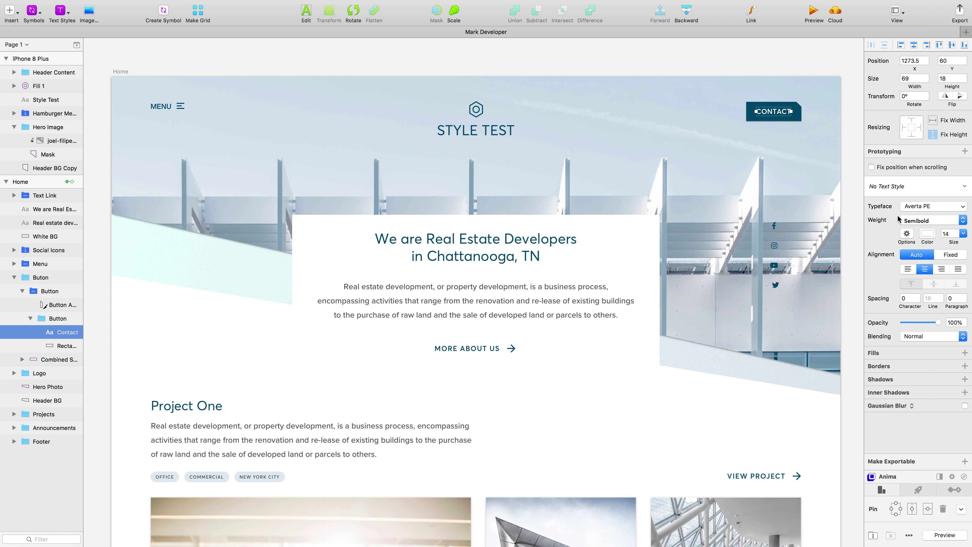
key(super+Tab)
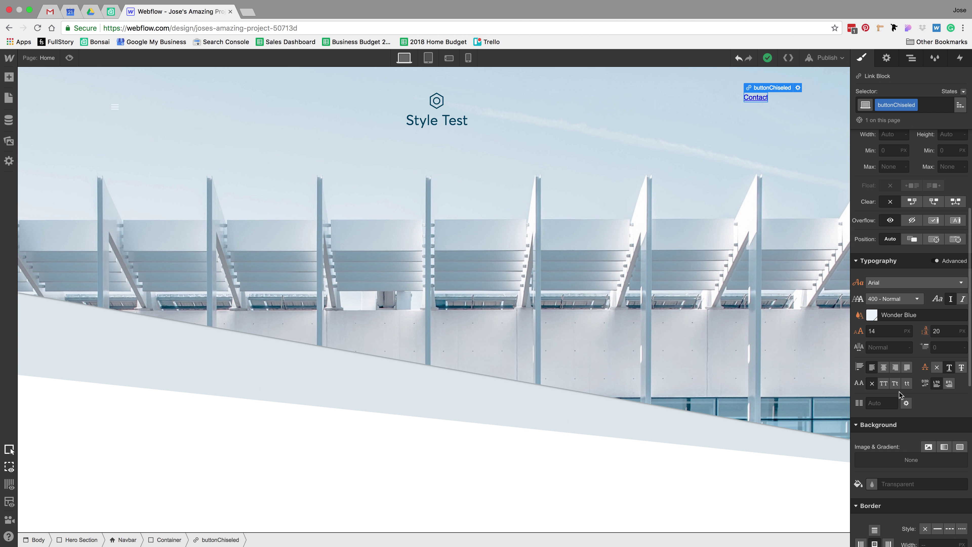
click(894, 289)
click(895, 307)
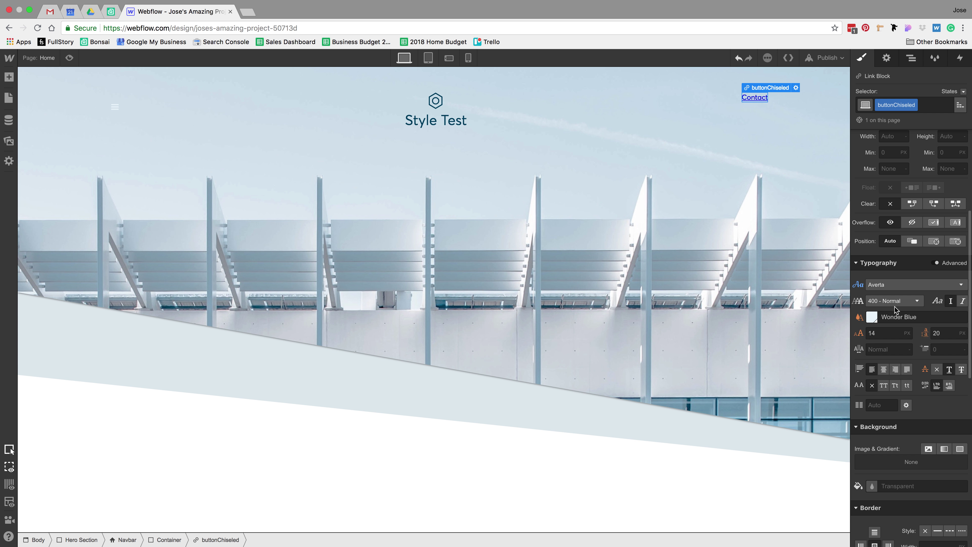
click(894, 307)
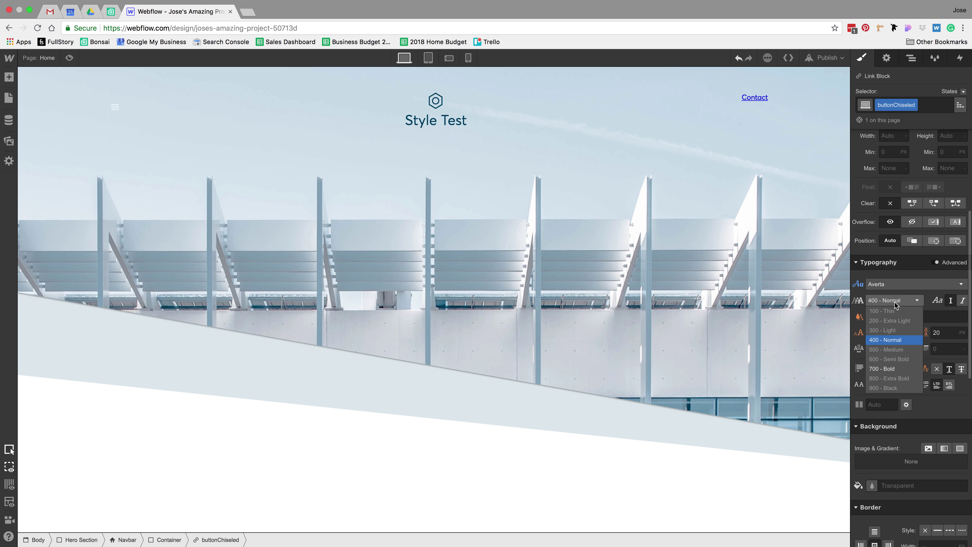
click(895, 359)
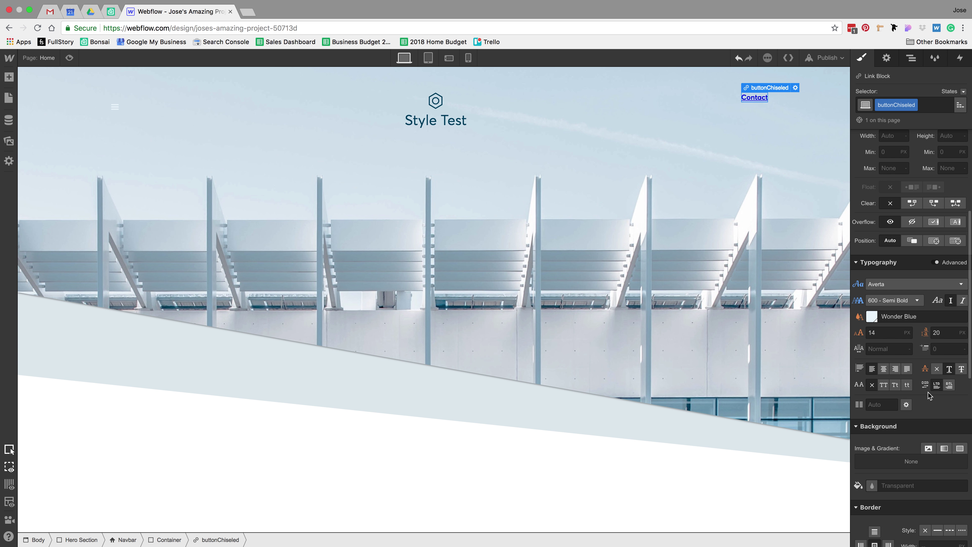
click(936, 369)
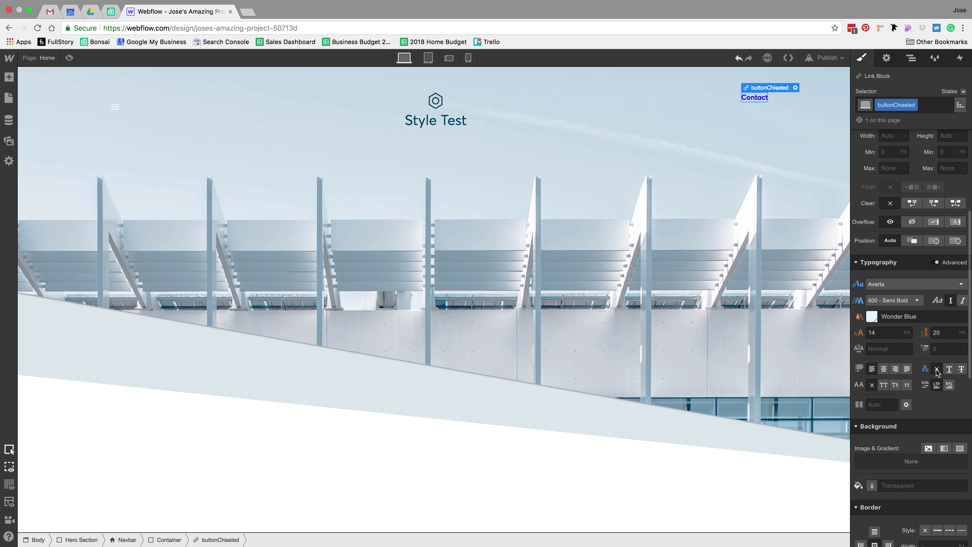
Step: Set the buttonChiseled text colour to white and its background to the saved dark blue swatch
click(885, 321)
click(913, 374)
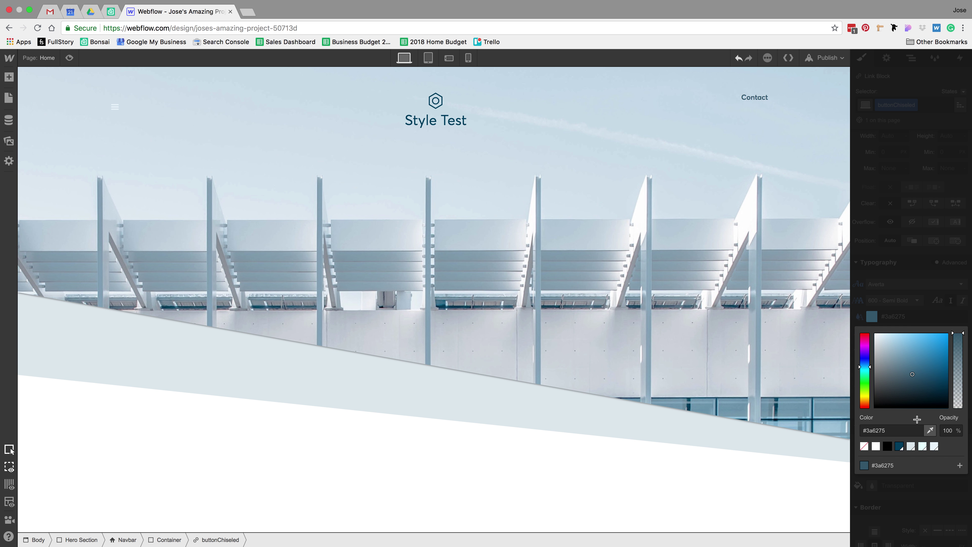
click(875, 446)
click(927, 293)
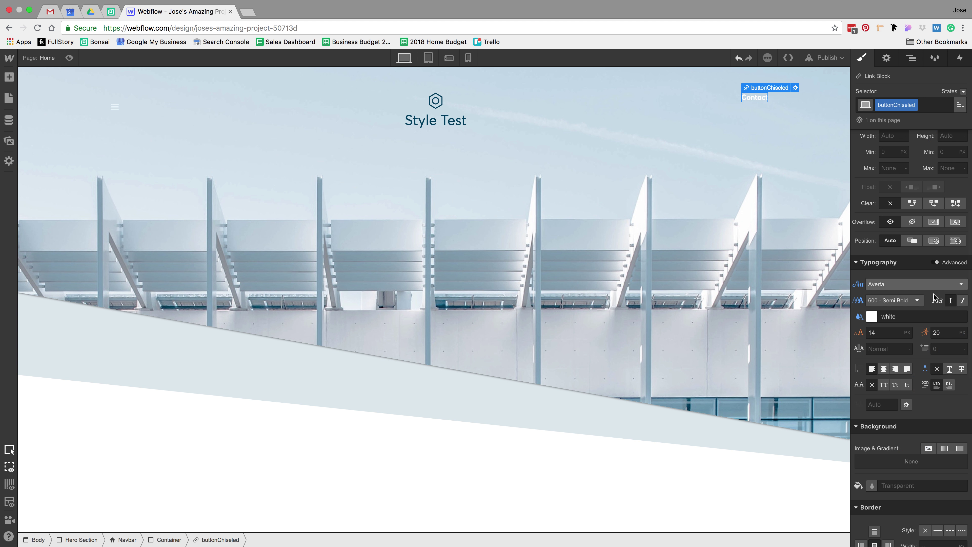
scroll(897, 386, down, 5)
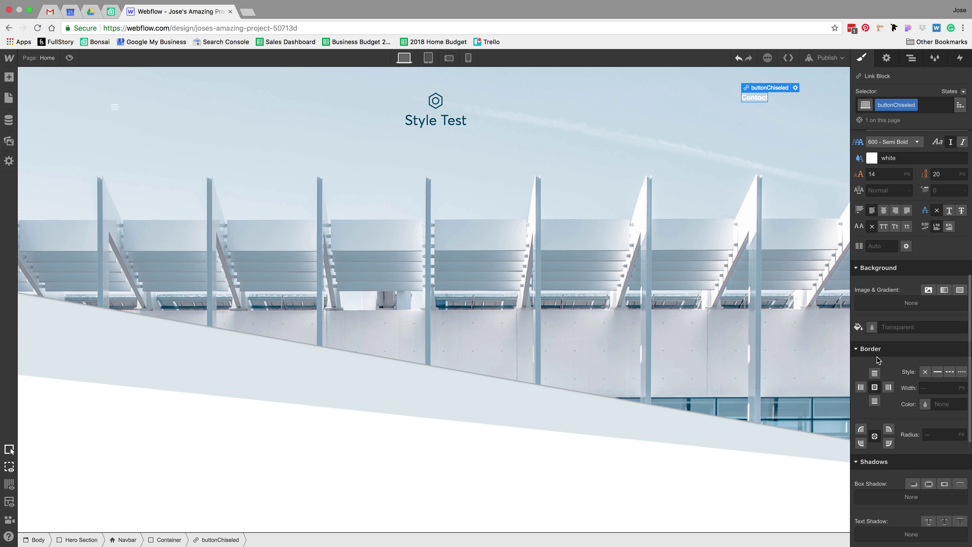
click(872, 327)
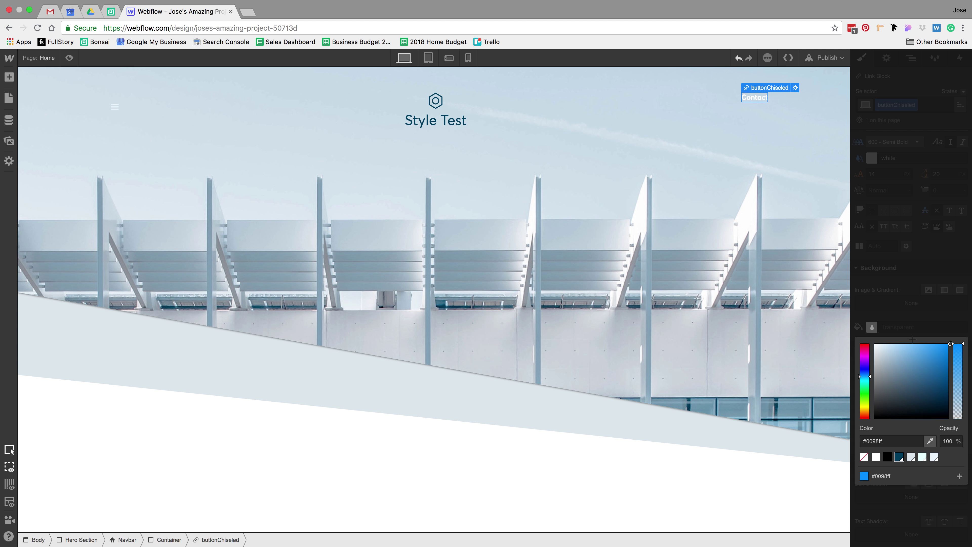
click(897, 456)
click(903, 253)
Step: Measure the spacing around the CONTACT label in Sketch and give buttonChiseled 10 px padding on all sides
key(ctrl+Left)
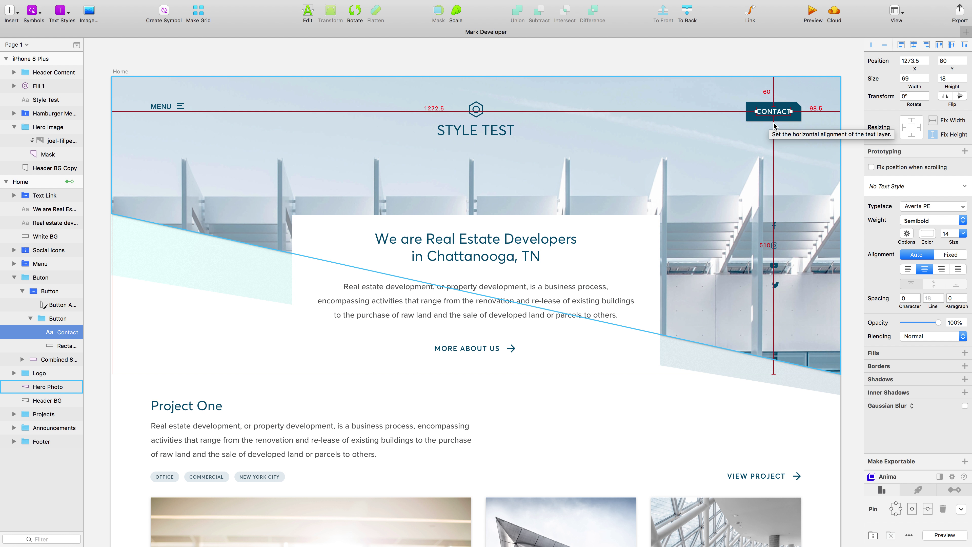
drag(728, 83, 819, 128)
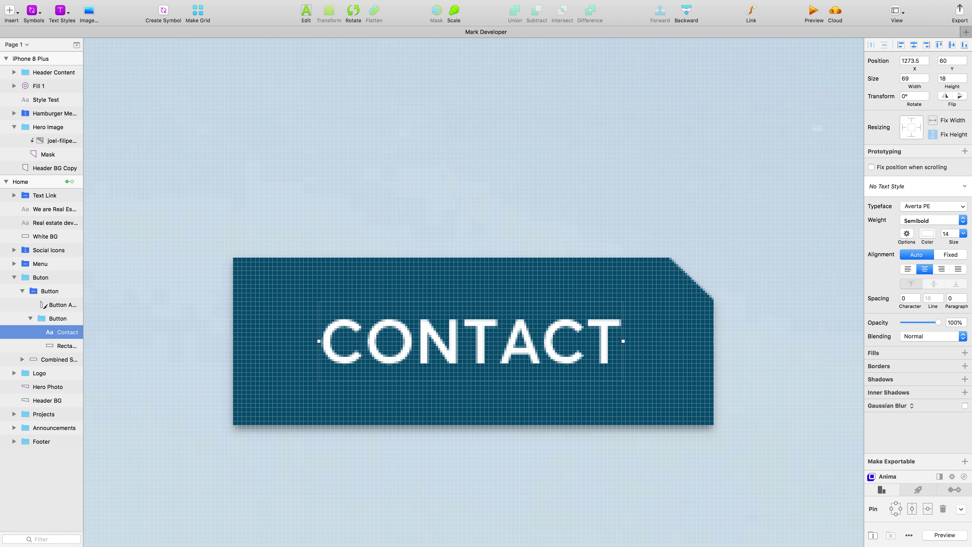
key(alt)
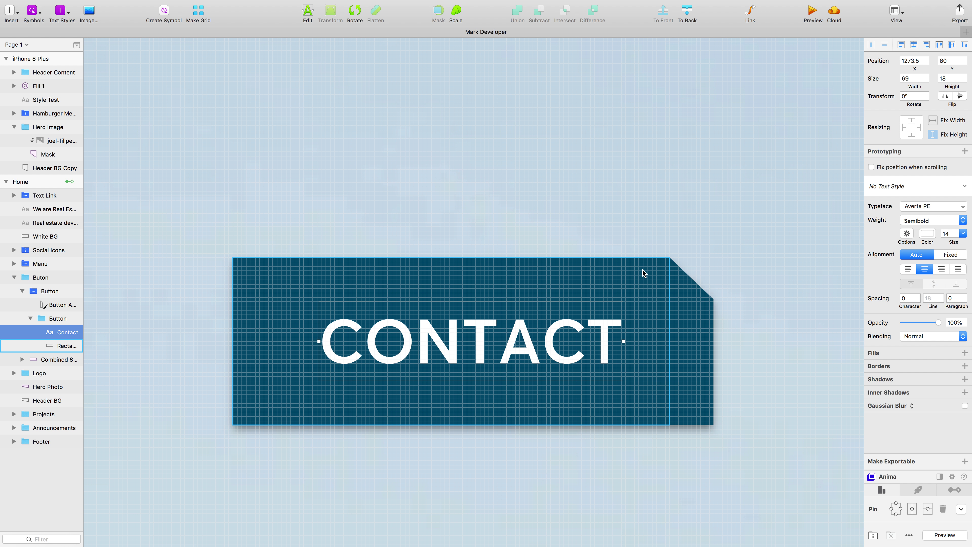
key(ctrl+Right)
scroll(930, 225, up, 10)
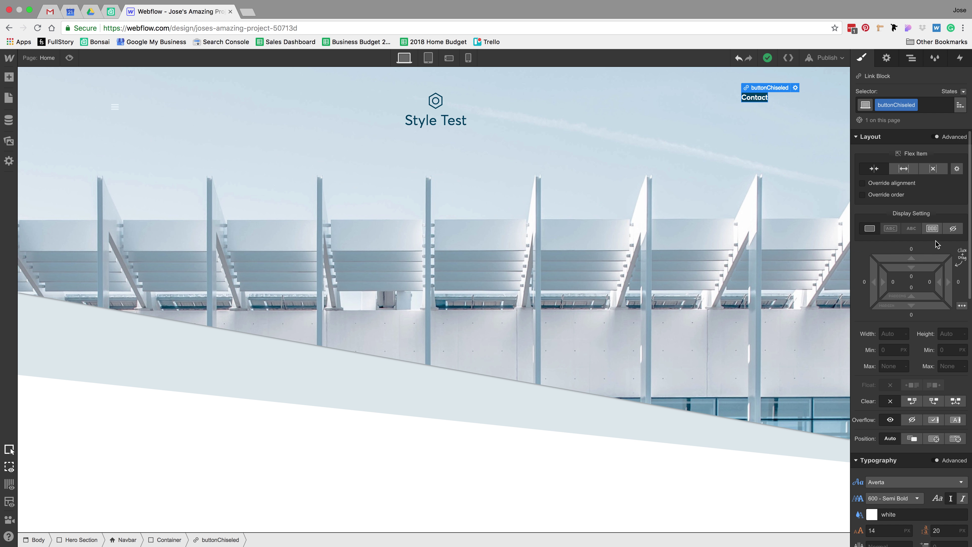
drag(927, 281, 929, 285)
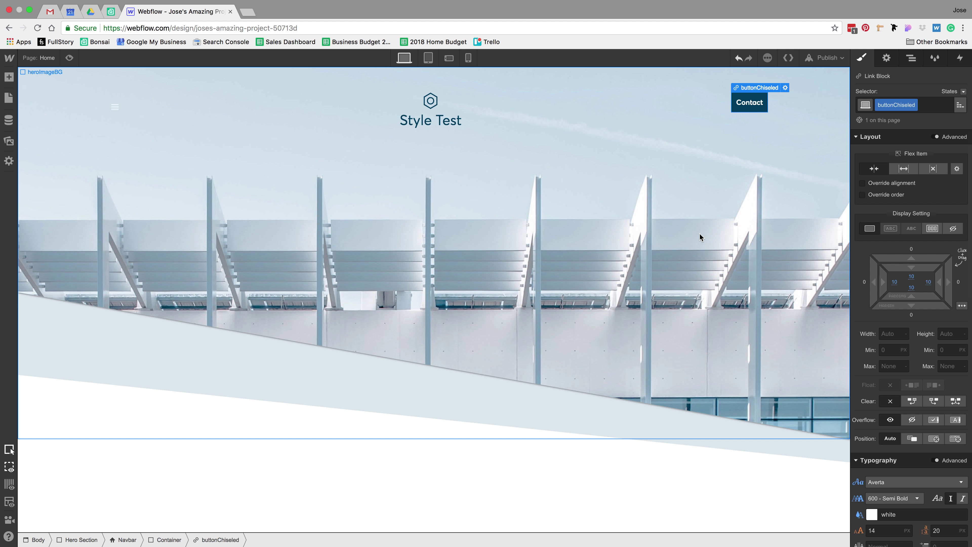
Step: Recheck the CONTACT label's side spacing in Sketch and set buttonChiseled's left padding to 20 px
key(ctrl+Left)
key(alt)
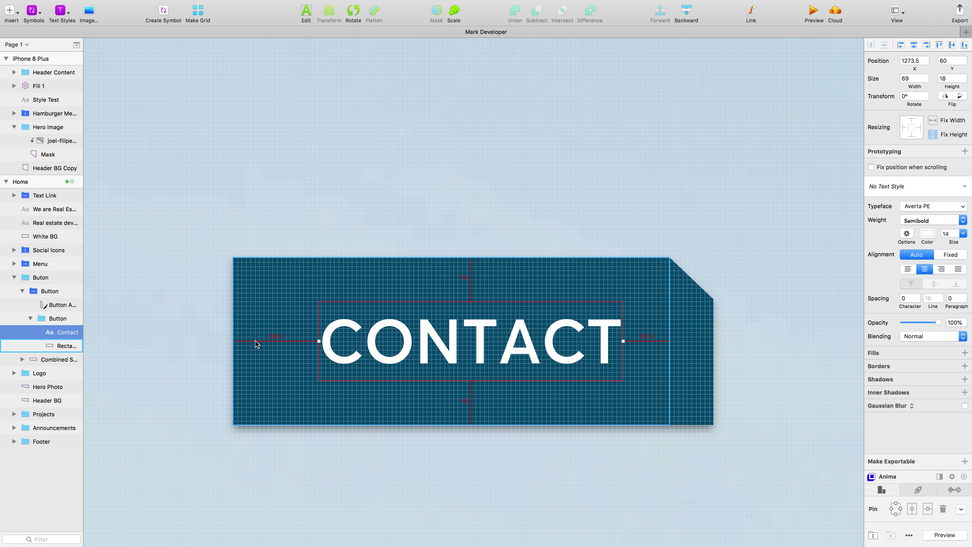
key(ctrl+Right)
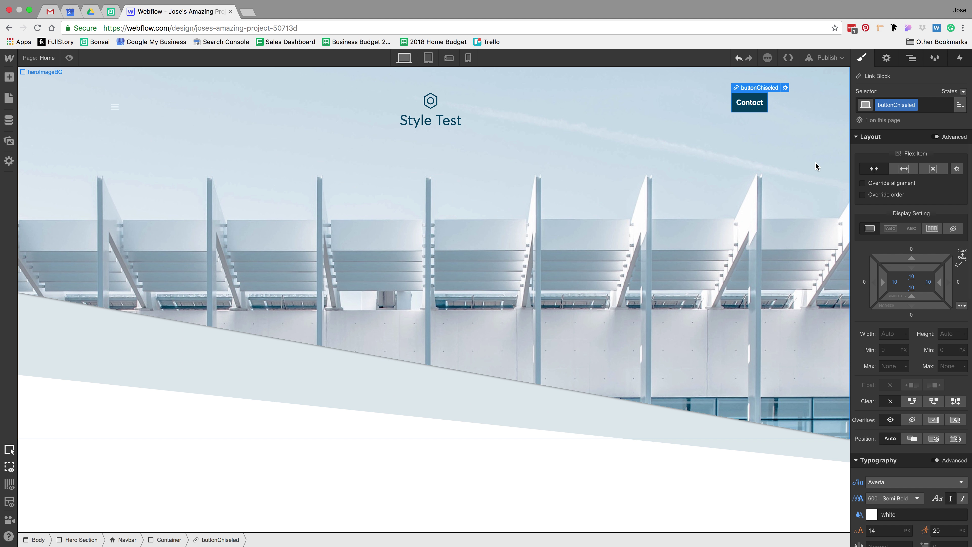
click(894, 281)
text(20)
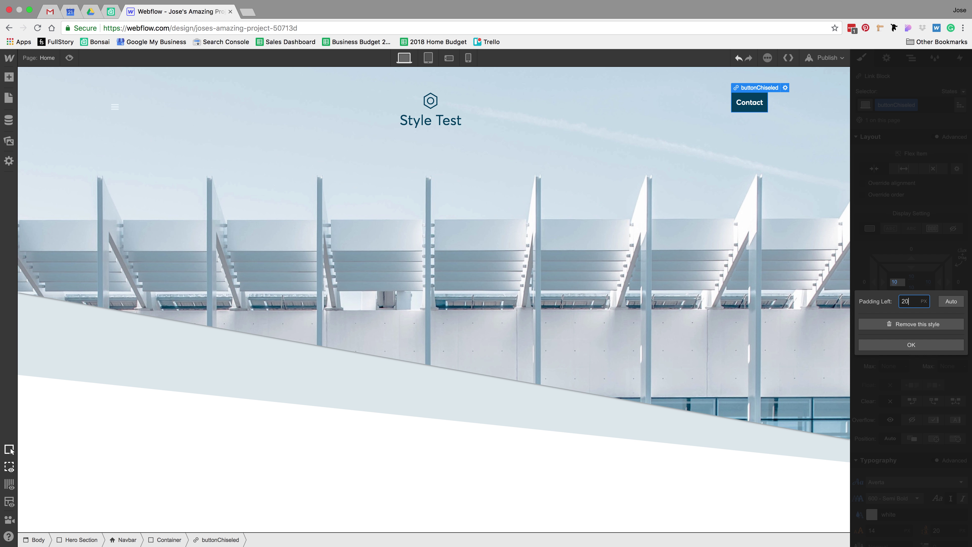
key(Return)
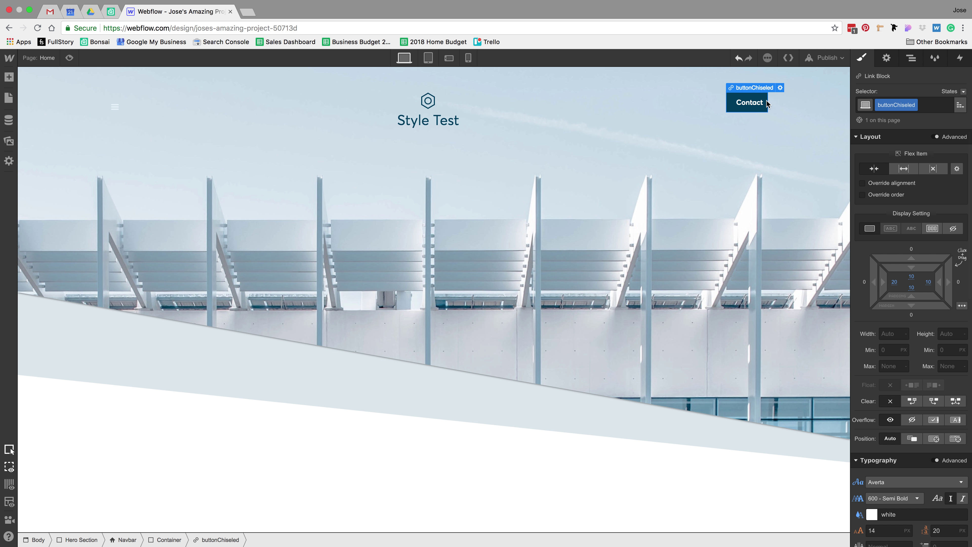
Step: Select the Contact text block and compare the button with the chiselled corner in the Sketch mockup
click(749, 104)
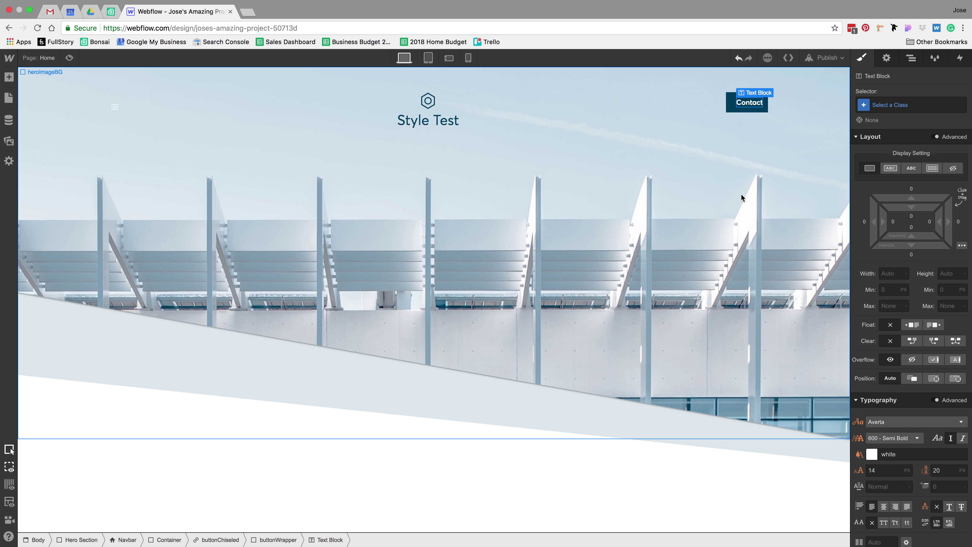
key(super+Tab)
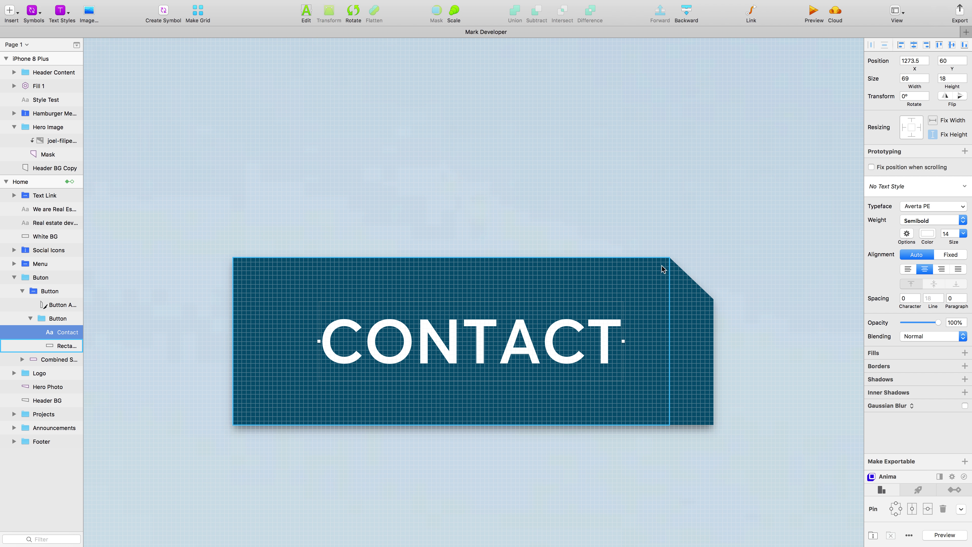
key(super+Tab)
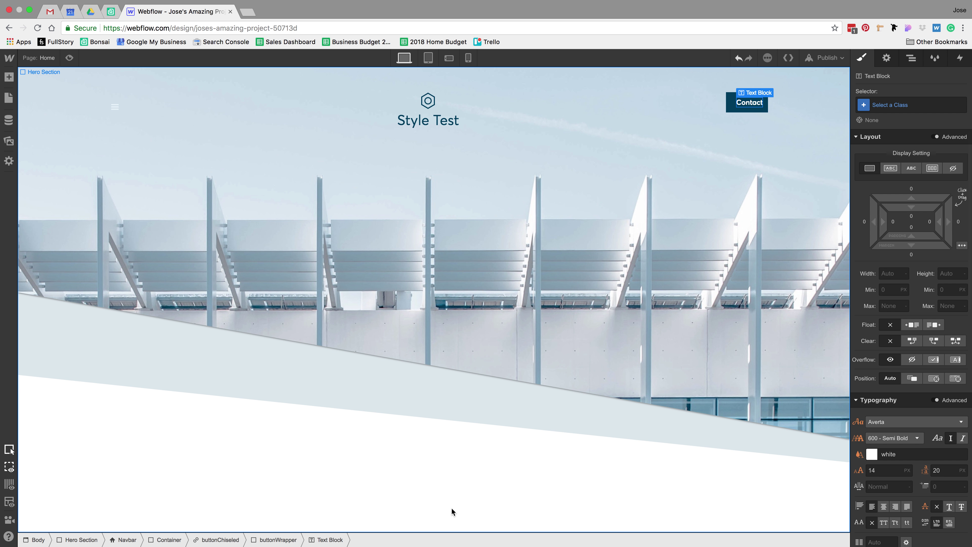
Step: Set buttonChiseled's text to all caps with 1 px letter spacing
key(super+Up)
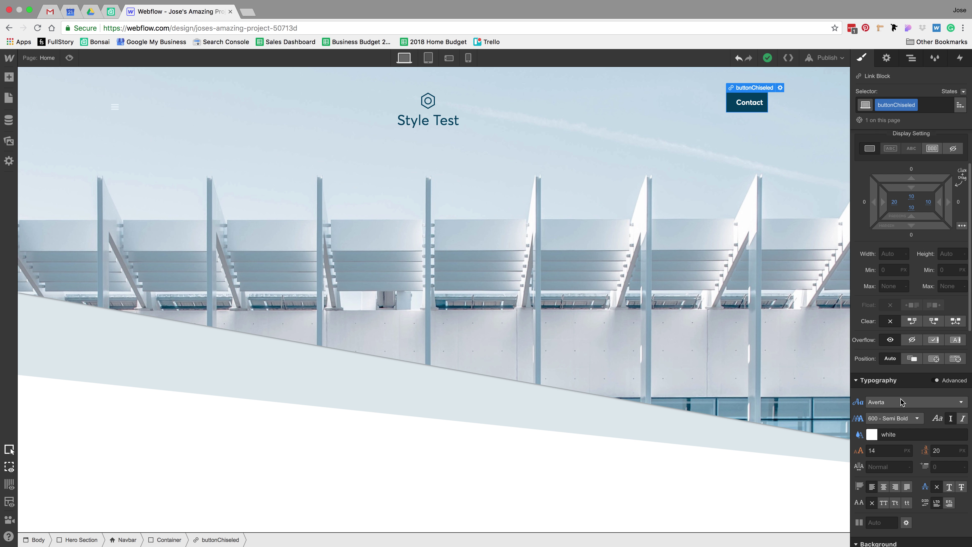
scroll(902, 400, down, 3)
click(883, 419)
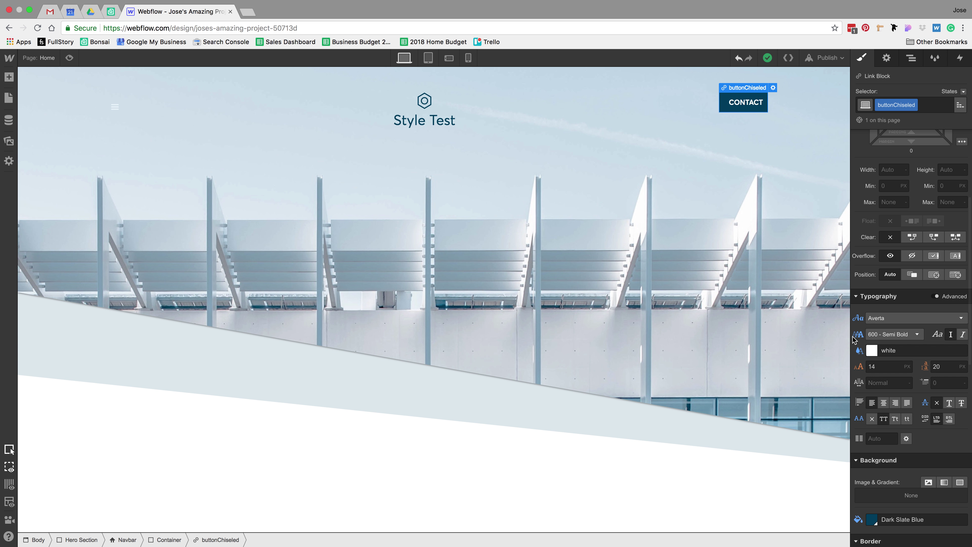
click(881, 387)
text(0.5)
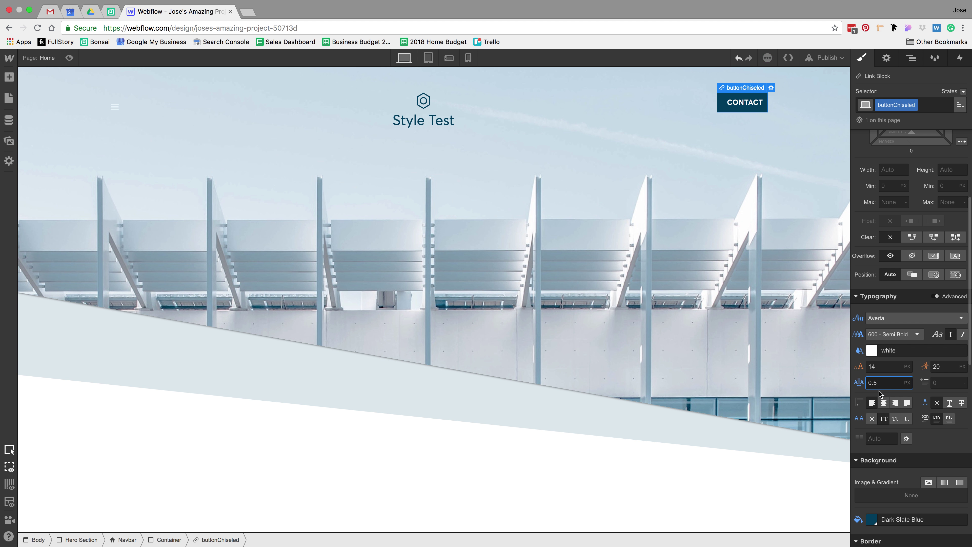
key(BackSpace)
key(BackSpace)
key(BackSpace)
text(1)
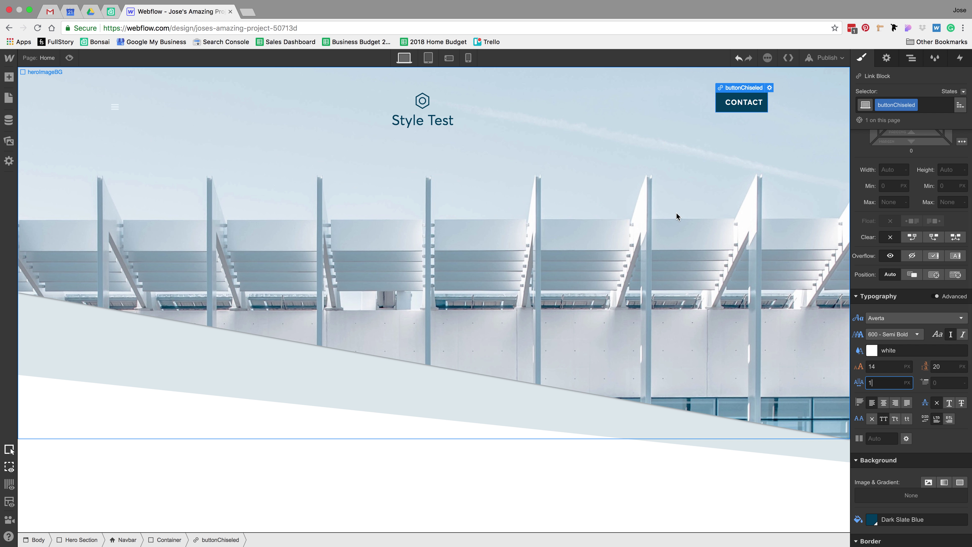
Step: Insert the chiselled-edge SVG from the assets inside buttonChiseled, placed after buttonWrapper
click(743, 105)
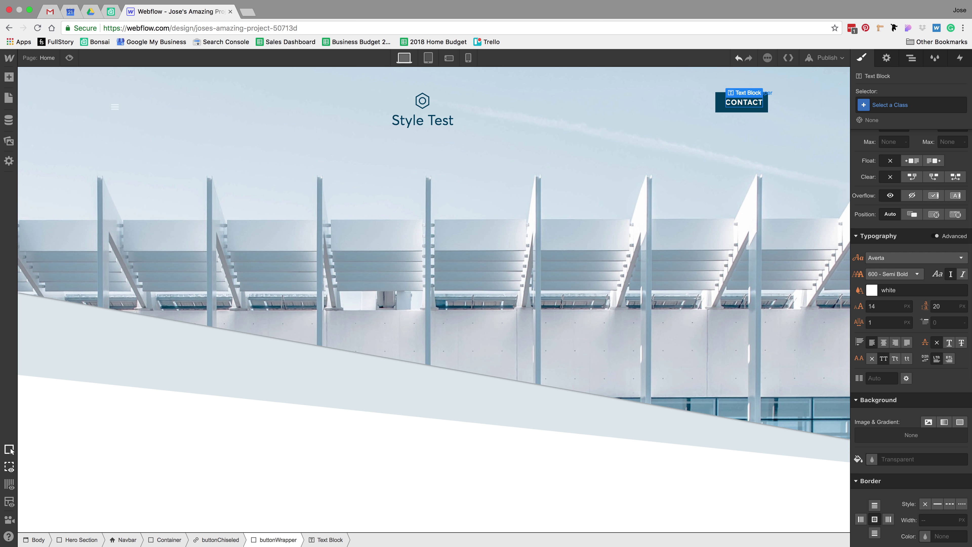
click(278, 539)
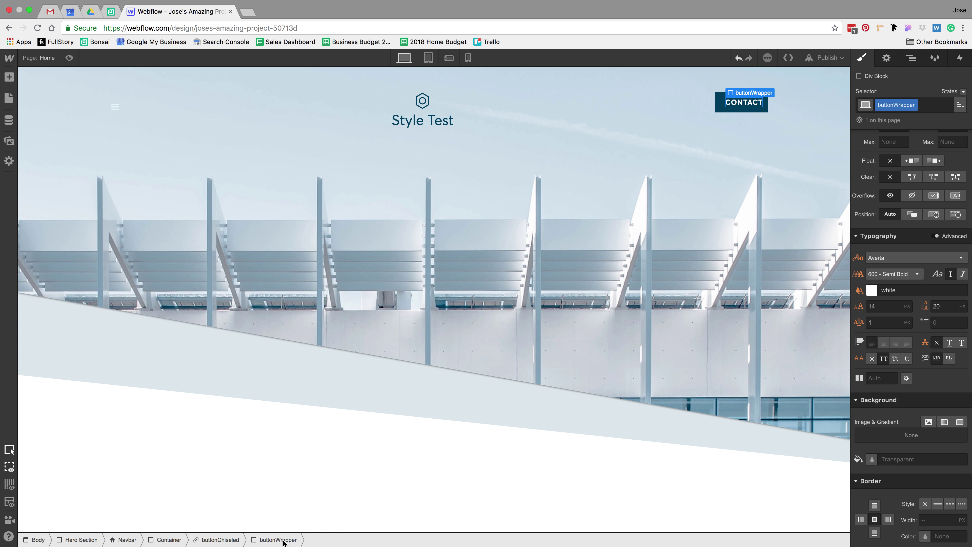
click(235, 540)
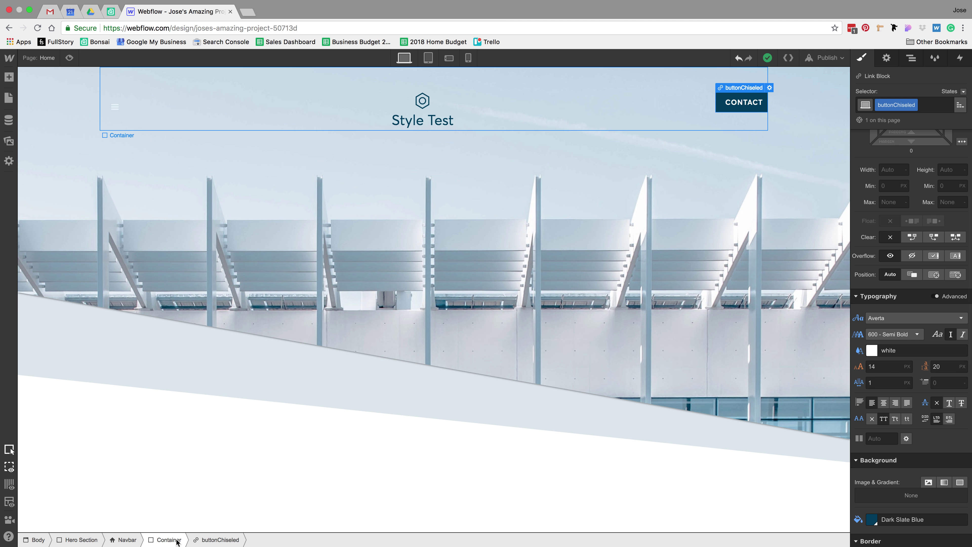
click(9, 120)
click(9, 141)
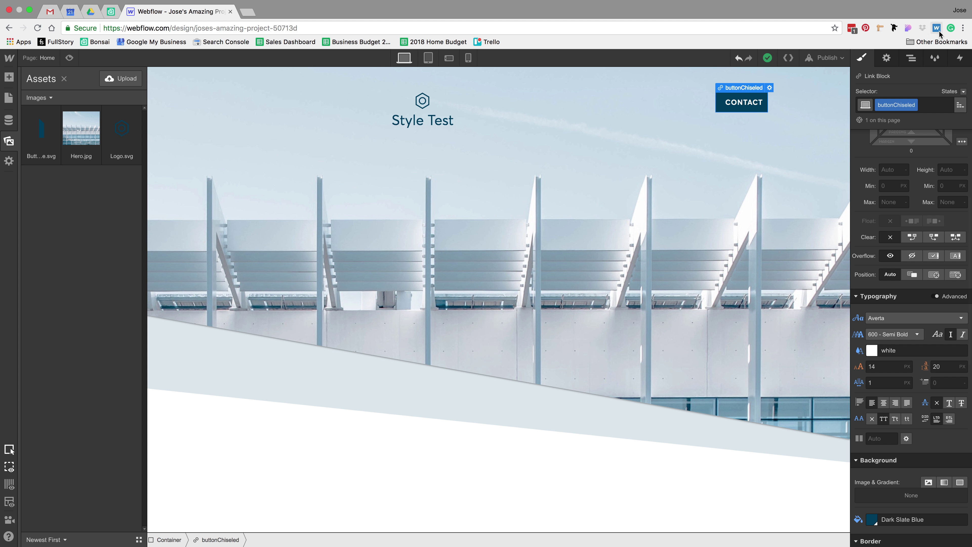
click(910, 57)
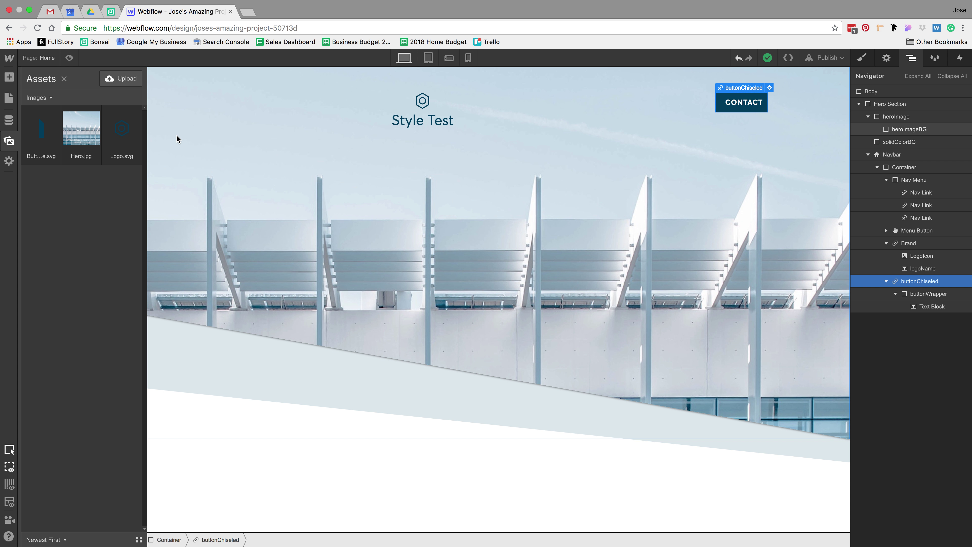
drag(34, 132, 920, 294)
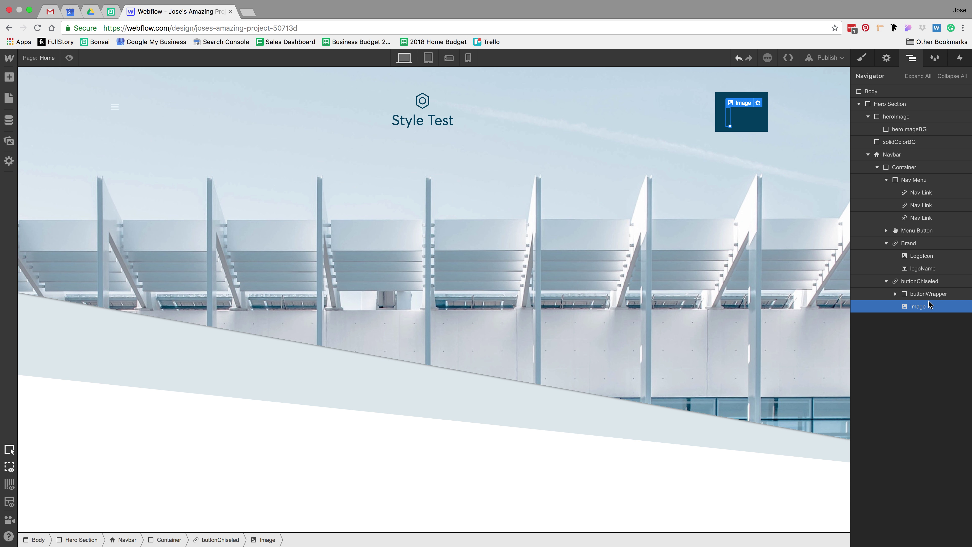
drag(917, 307, 913, 296)
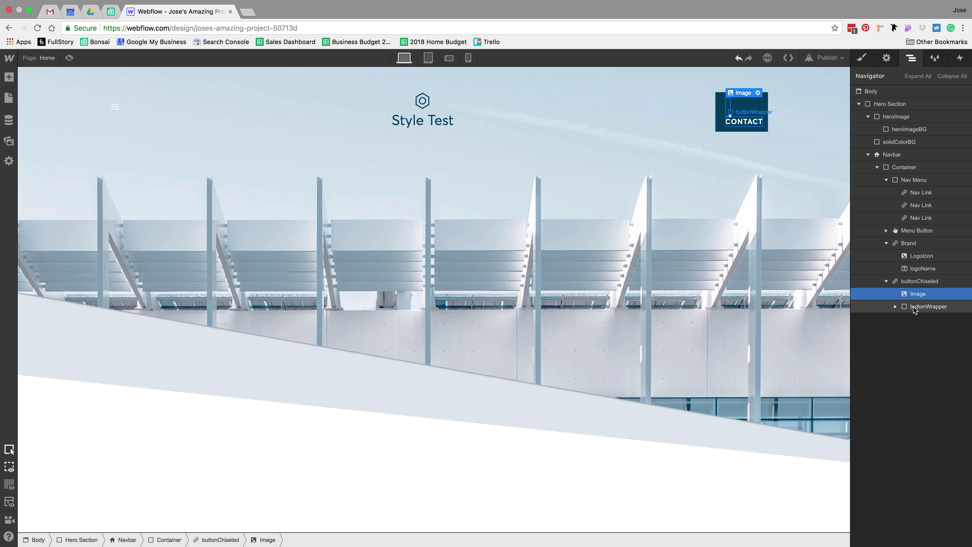
drag(913, 306, 917, 283)
Step: Clear the padding on all four sides and the background colour from buttonChiseled
click(918, 284)
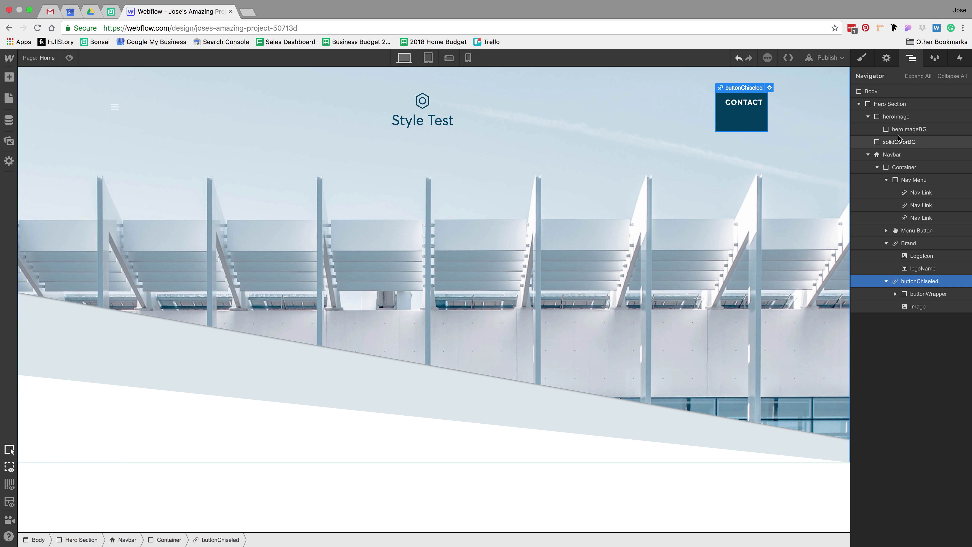
click(865, 57)
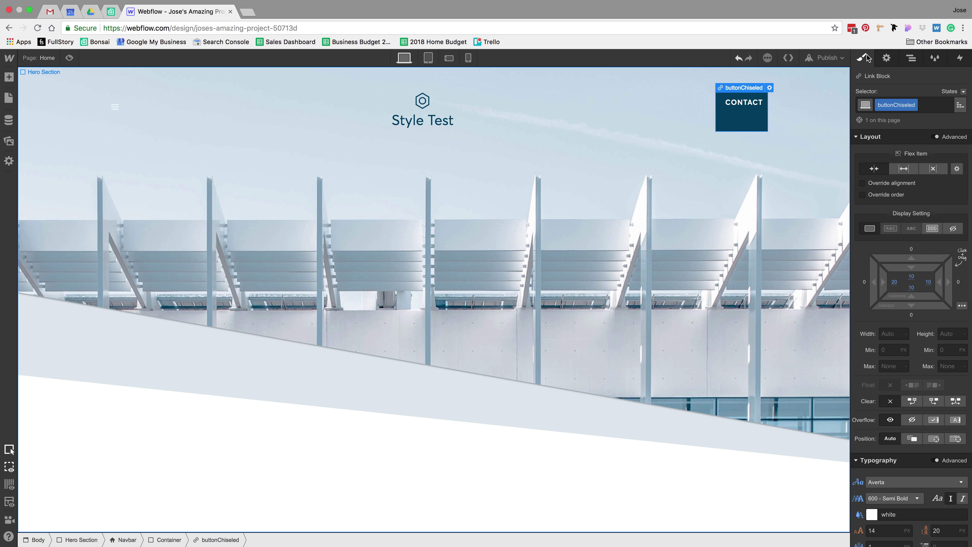
scroll(930, 233, down, 5)
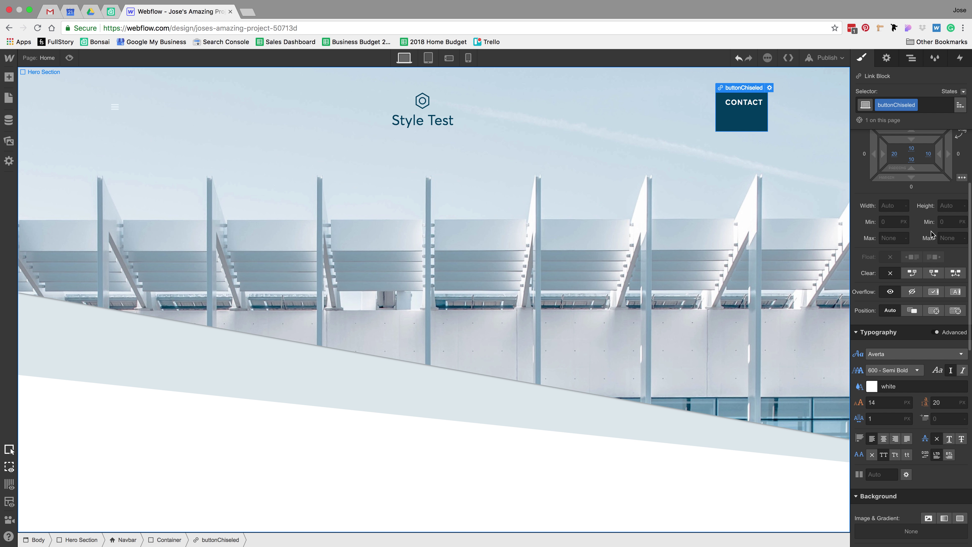
alt+click(911, 149)
alt+click(894, 153)
alt+click(911, 159)
alt+click(931, 155)
scroll(911, 345, down, 8)
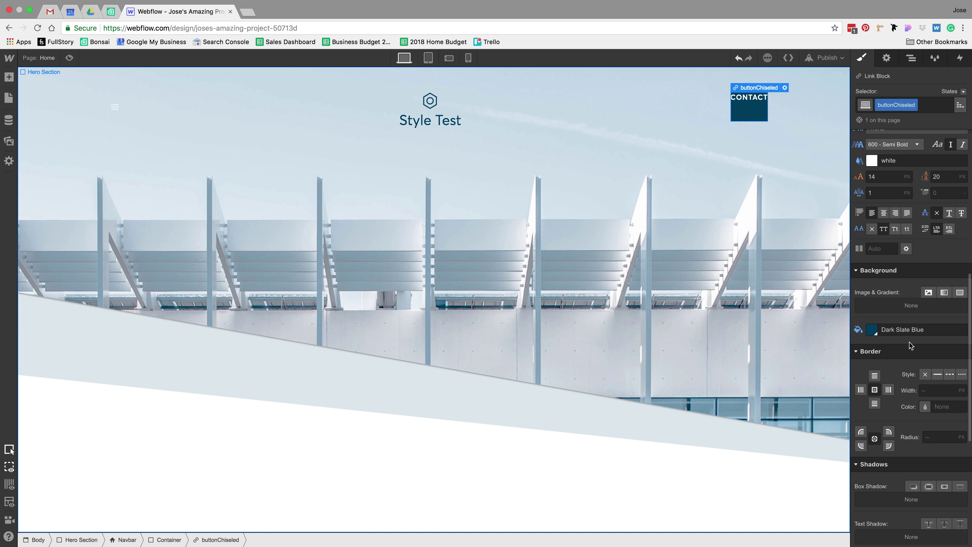
alt+click(858, 329)
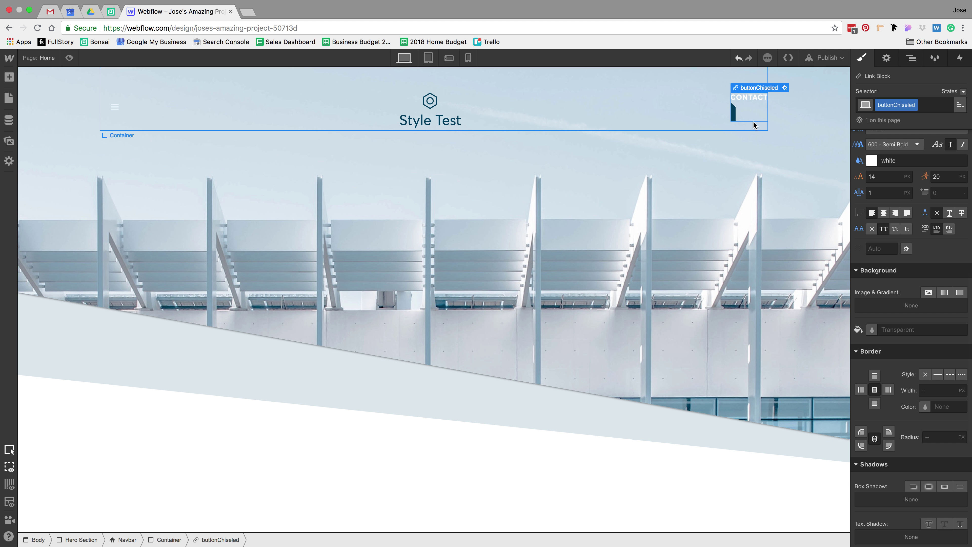
Step: Give buttonWrapper 10 px top and bottom padding and 20 px left padding
click(277, 540)
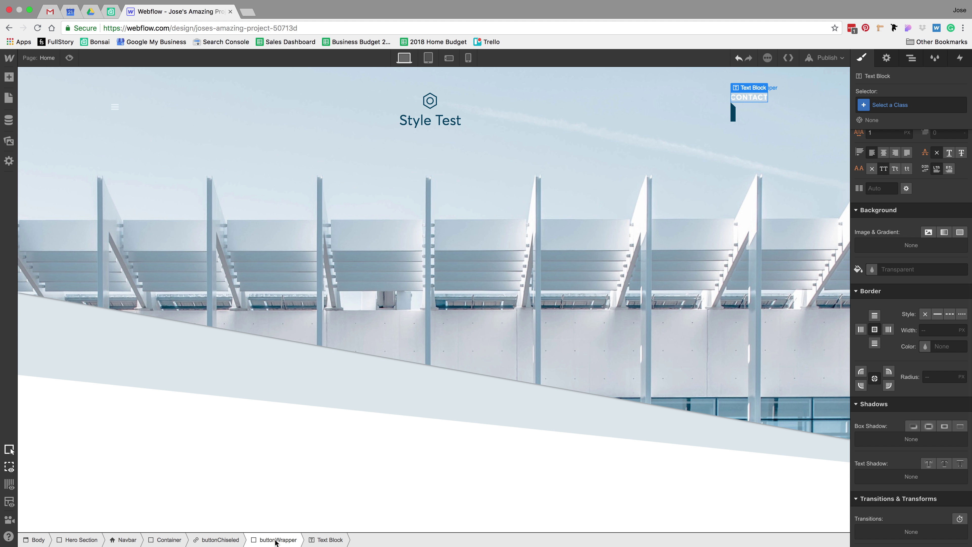
scroll(920, 190, up, 10)
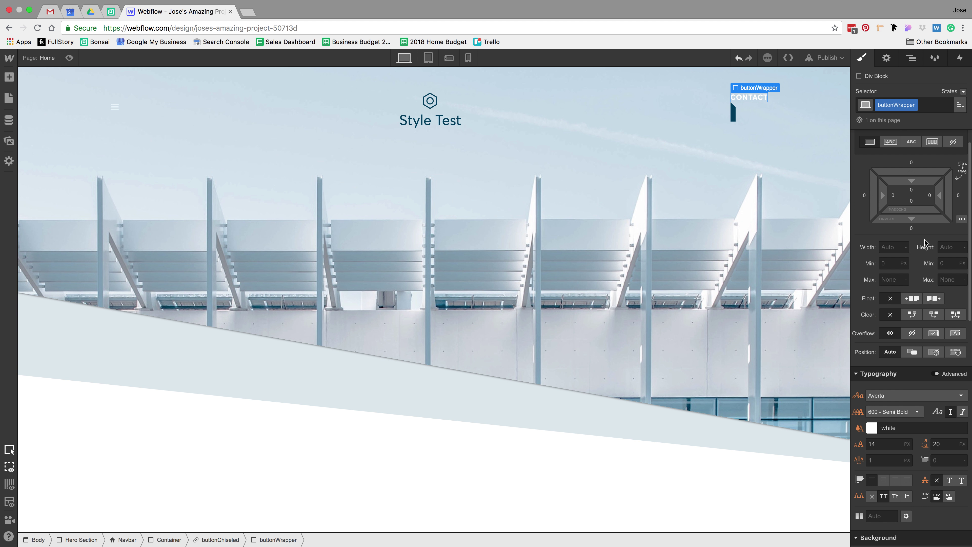
drag(919, 189, 921, 198)
click(900, 199)
text(20)
key(Return)
Step: Set buttonWrapper's background to the saved dark blue swatch
scroll(917, 270, down, 5)
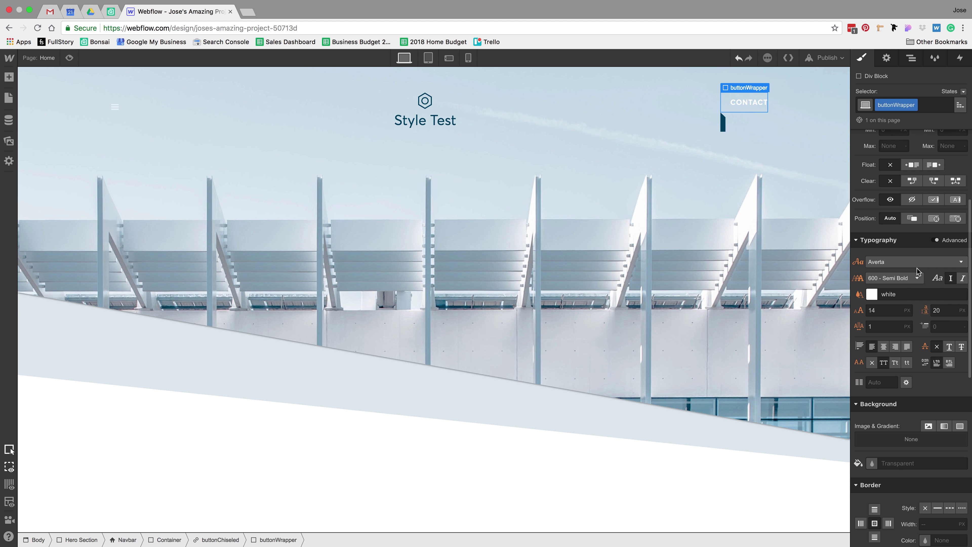
scroll(909, 328, down, 3)
click(873, 407)
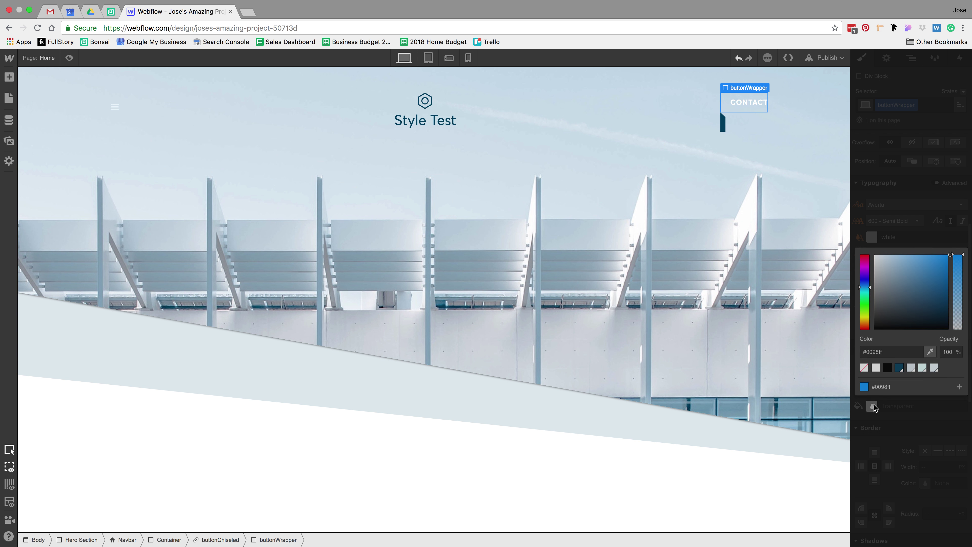
click(899, 367)
click(911, 232)
Step: Set buttonWrapper's right padding to 10 px
scroll(909, 236, up, 6)
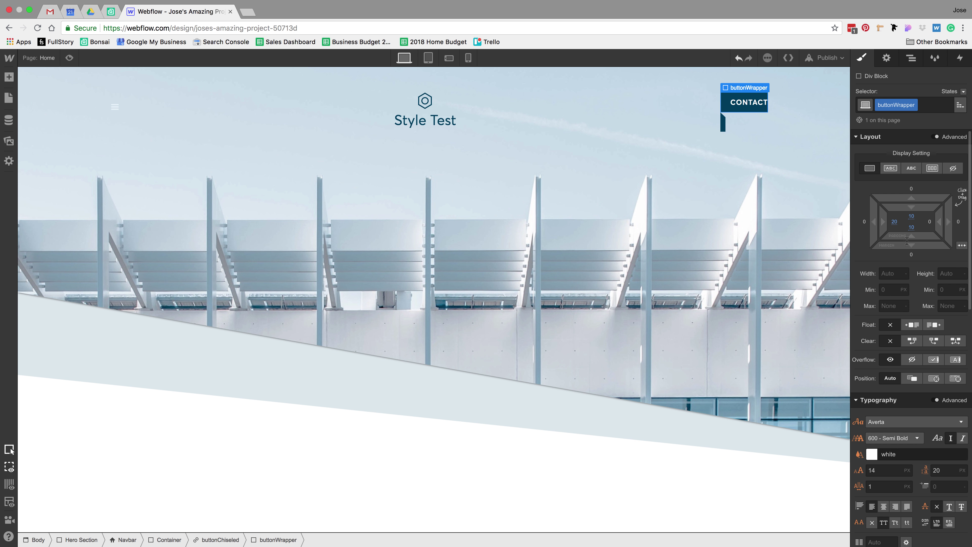
click(928, 222)
text(10)
key(Return)
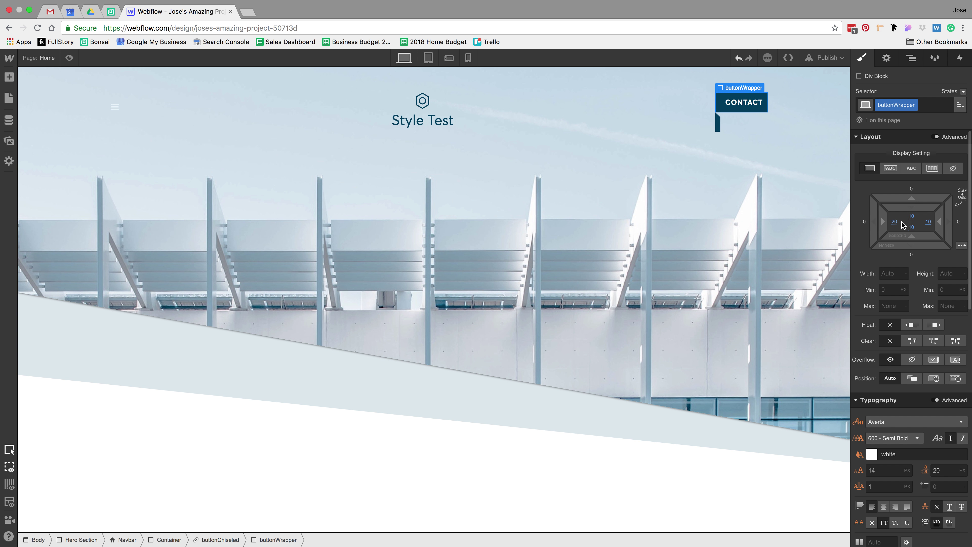
Step: Switch buttonChiseled to a horizontal flex layout and justify its children to the end
click(220, 540)
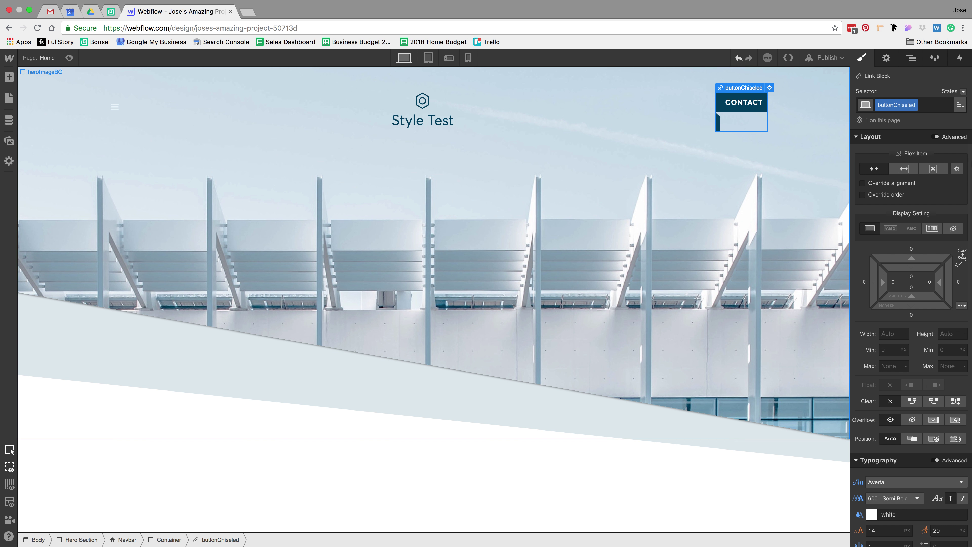
click(932, 229)
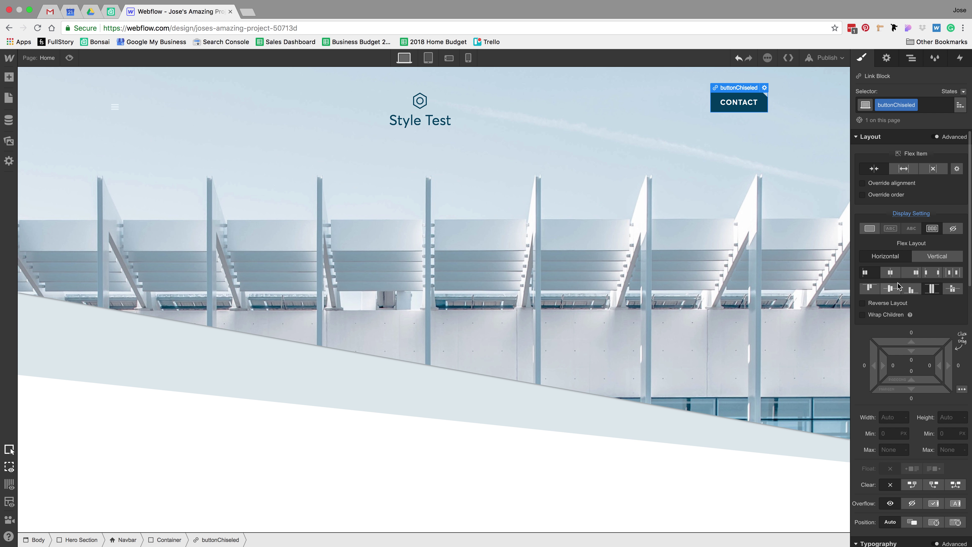
click(916, 272)
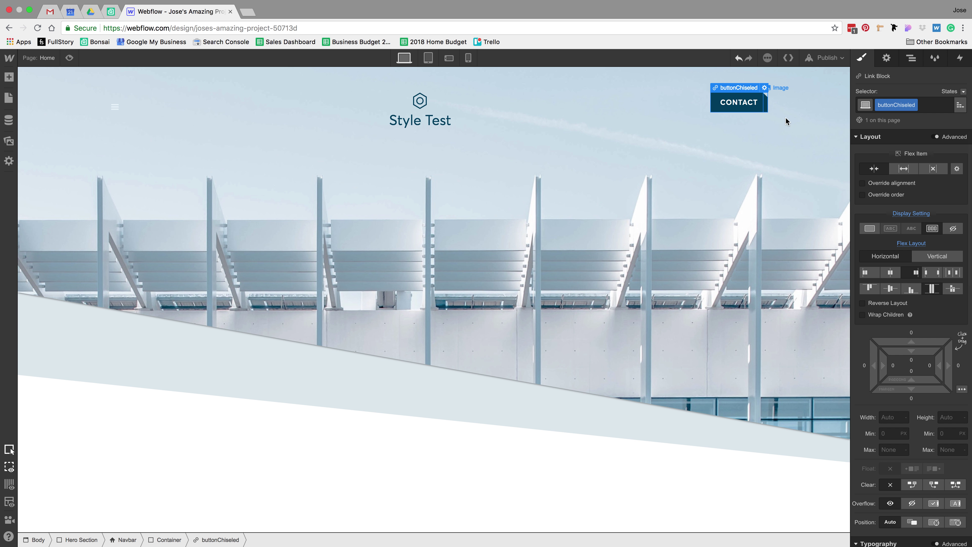
Step: Assign a new class named chiselAngle to the chiselled-edge image in the contact button
click(779, 115)
click(891, 110)
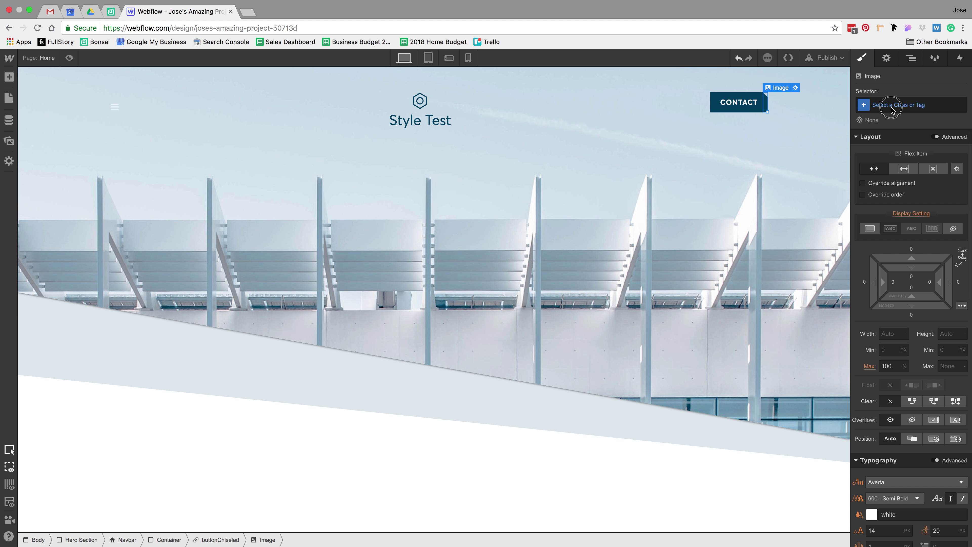
text(chi)
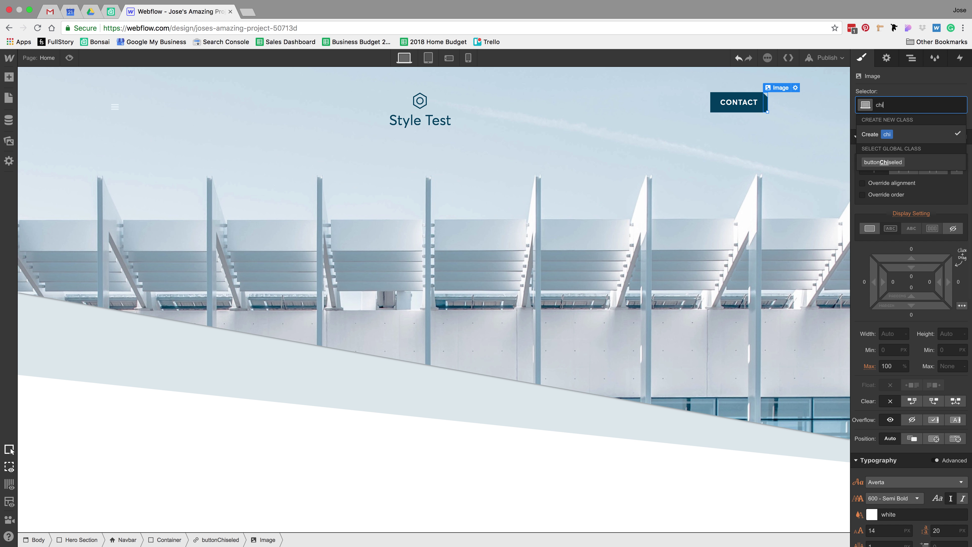
text(selAngle)
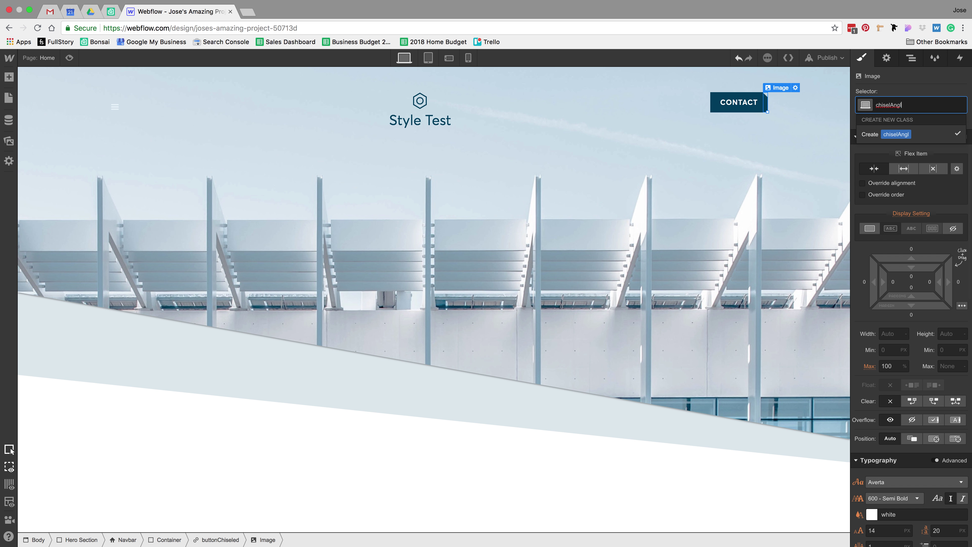
key(Return)
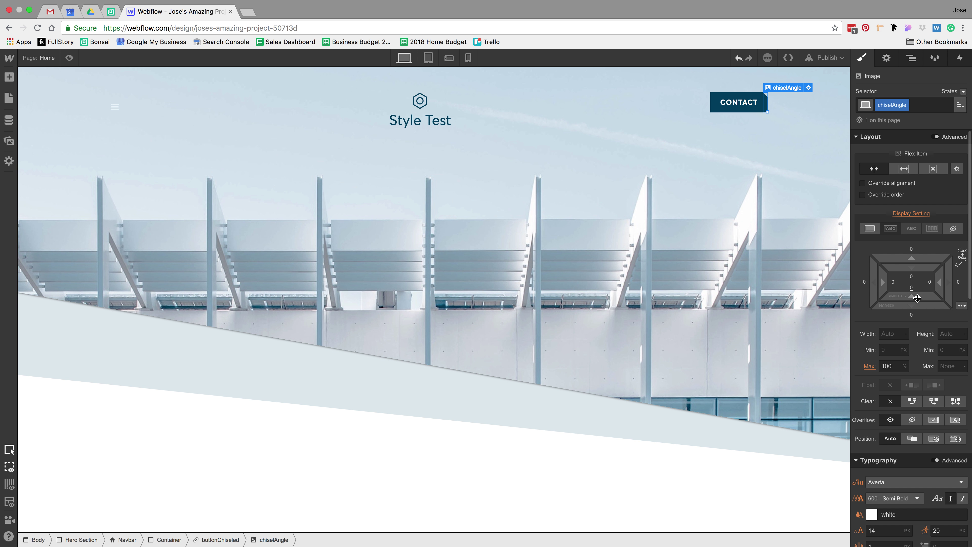
Step: Examine the finished contact button's appearance, the chiselAngle sizing and buttonChiseled's flex alignment settings
click(893, 332)
key(Return)
click(780, 217)
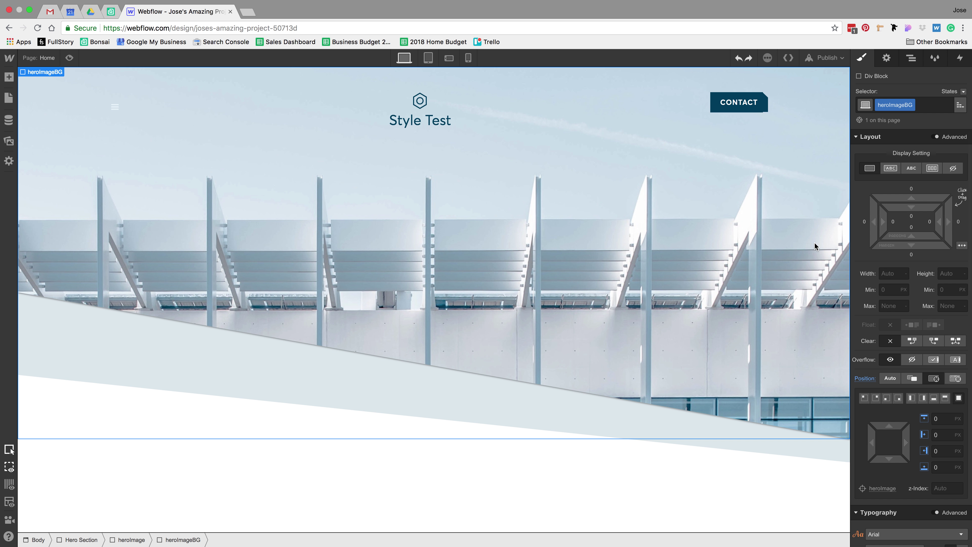
click(769, 107)
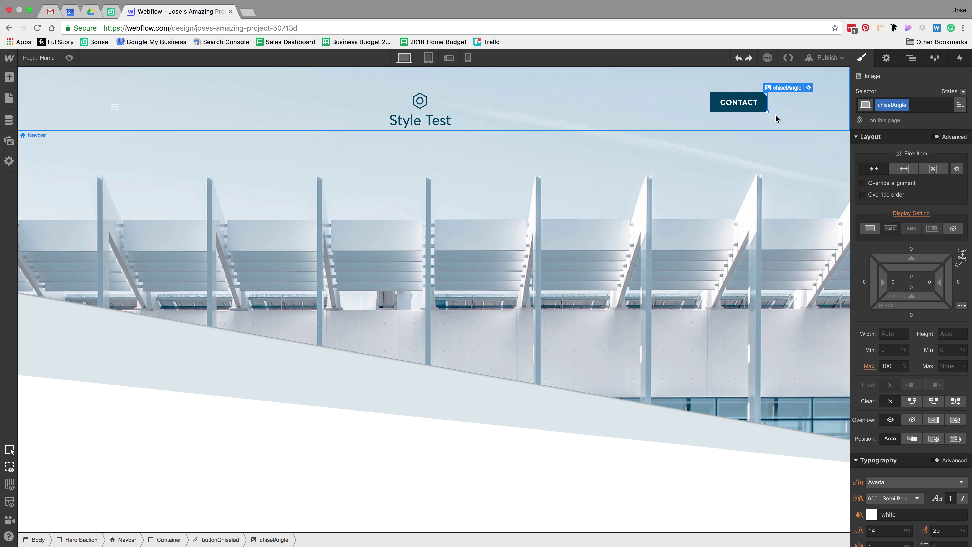
click(766, 116)
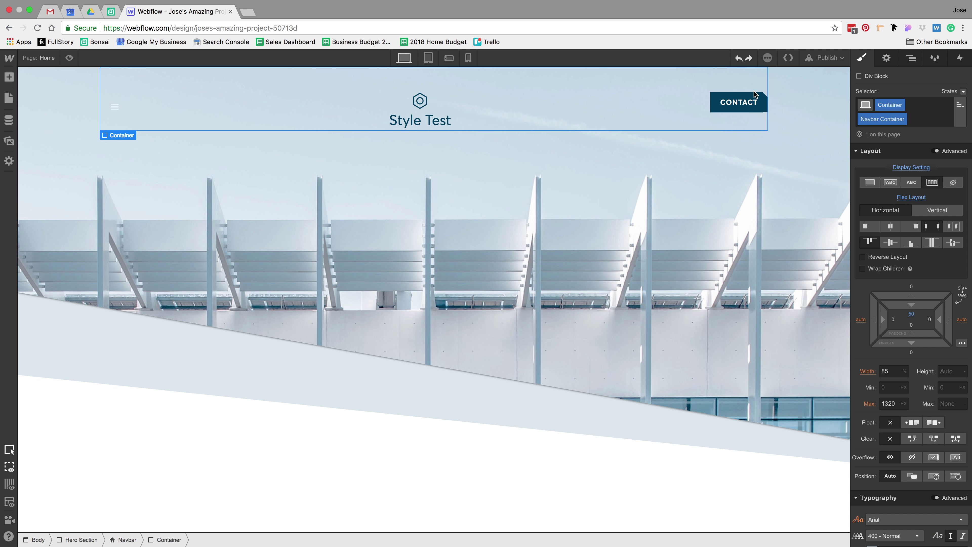
click(765, 104)
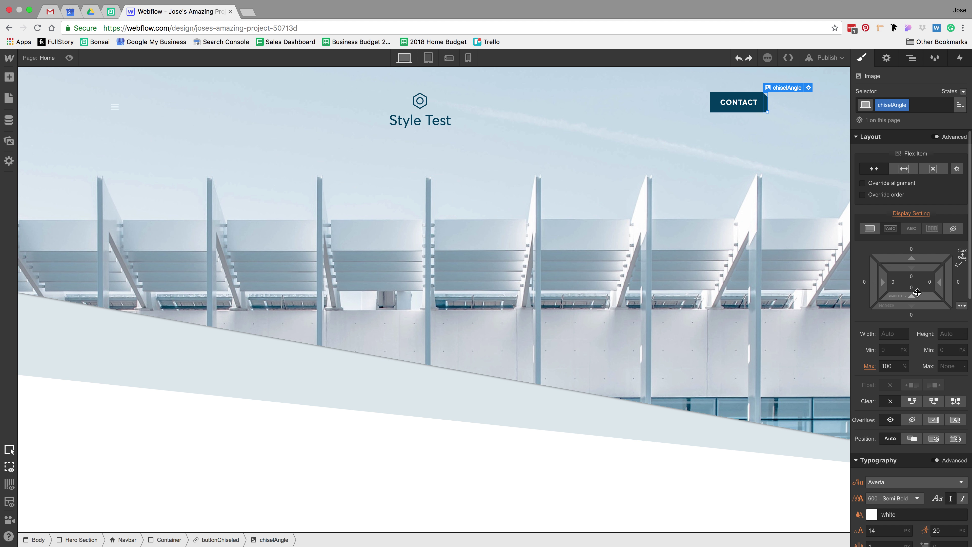
click(195, 542)
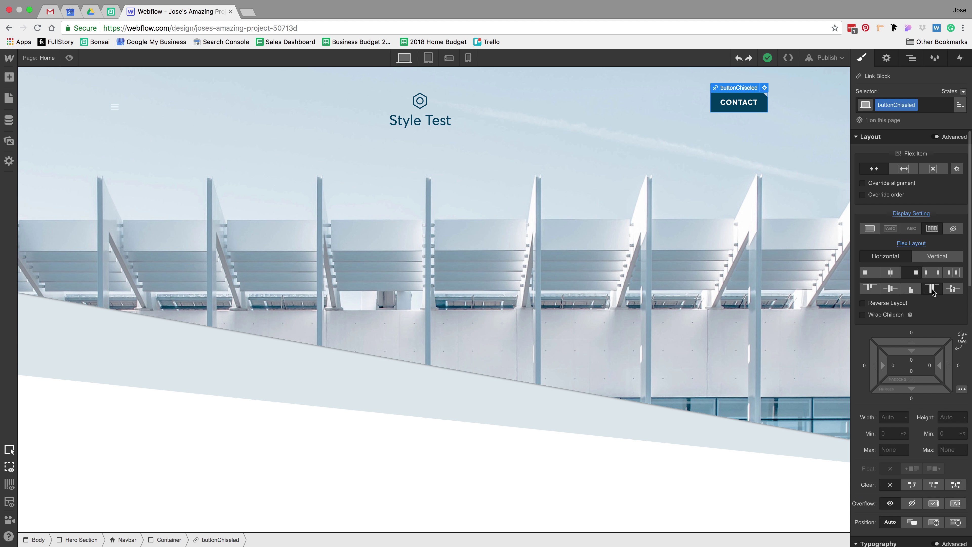
click(715, 251)
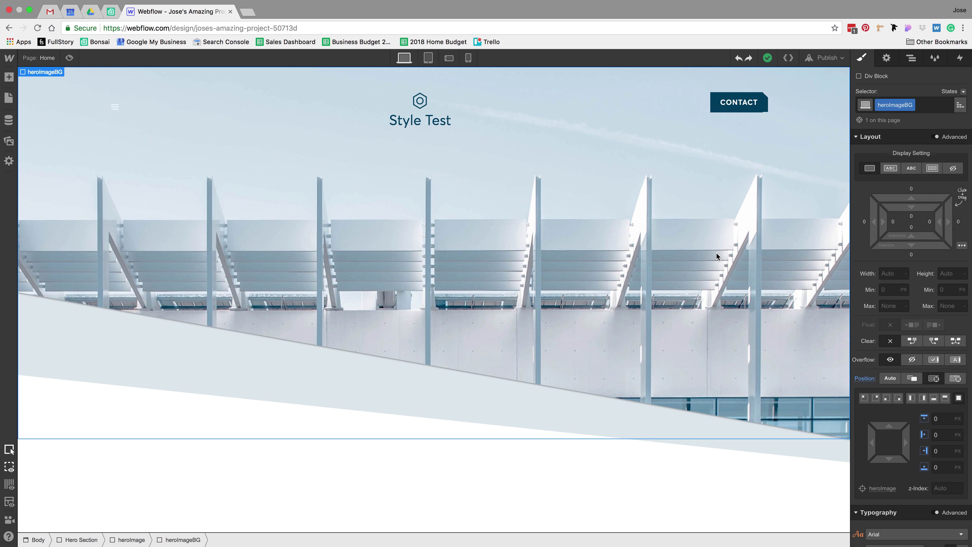
Step: Try setting the chiselAngle image's height to 100%
click(767, 106)
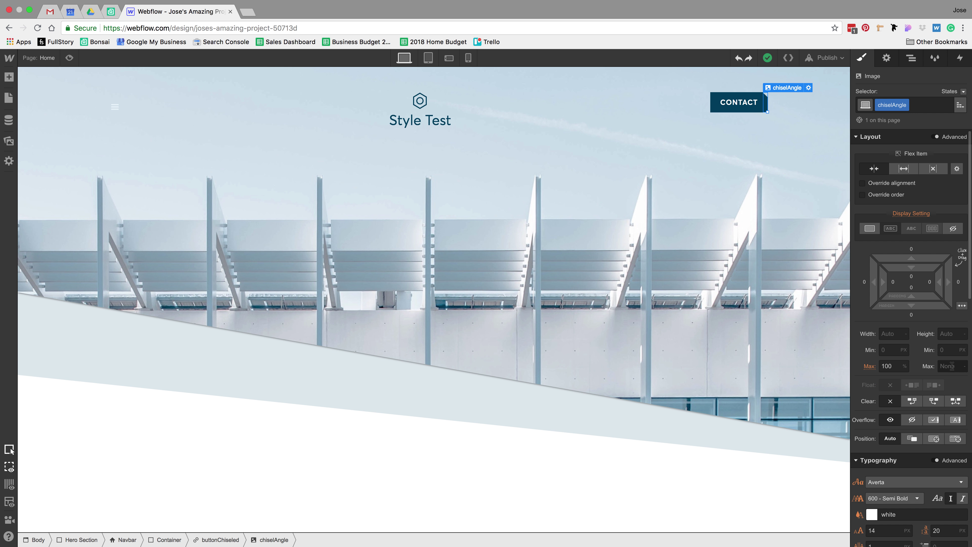
click(956, 336)
text(100%)
key(Return)
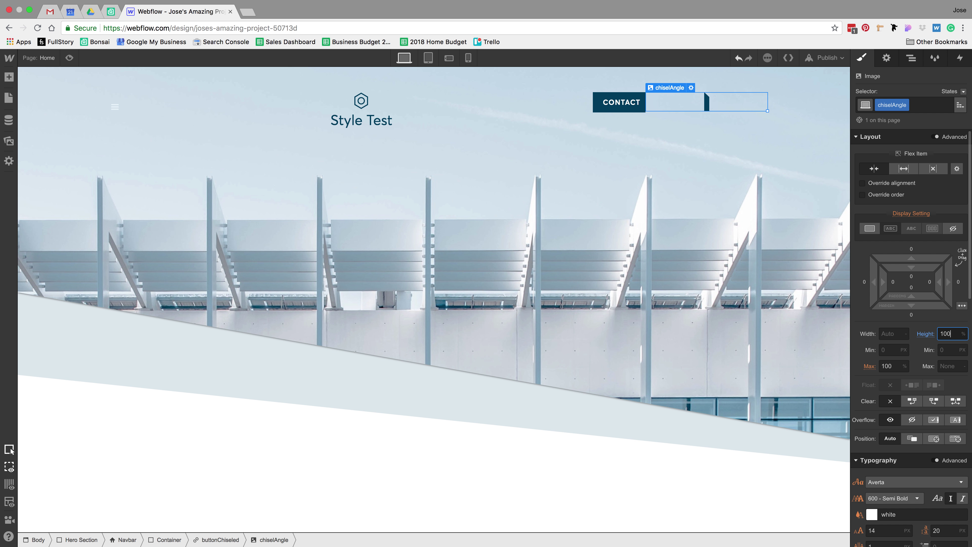
click(710, 249)
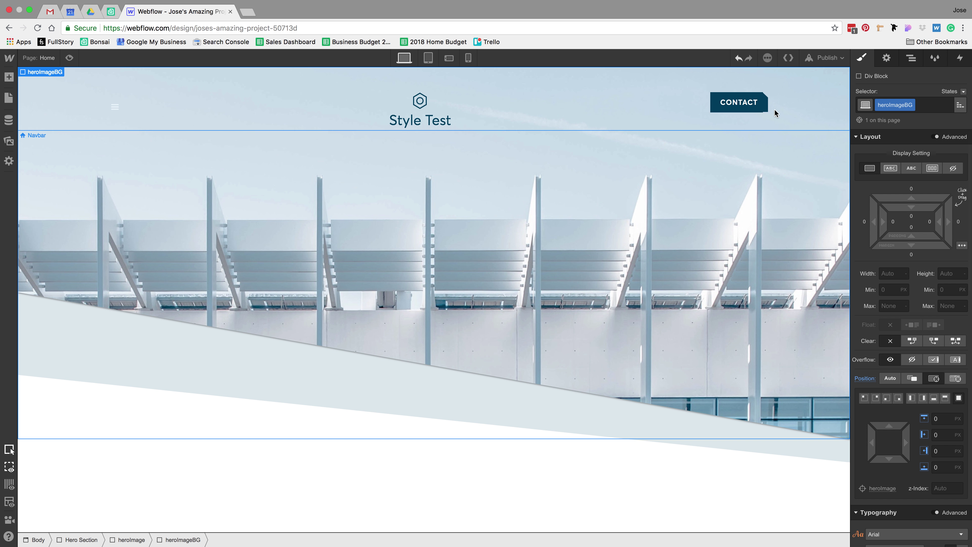
Step: Try the grow option and the neither-shrink-nor-grow option as the chiselAngle image's flex sizing
click(766, 102)
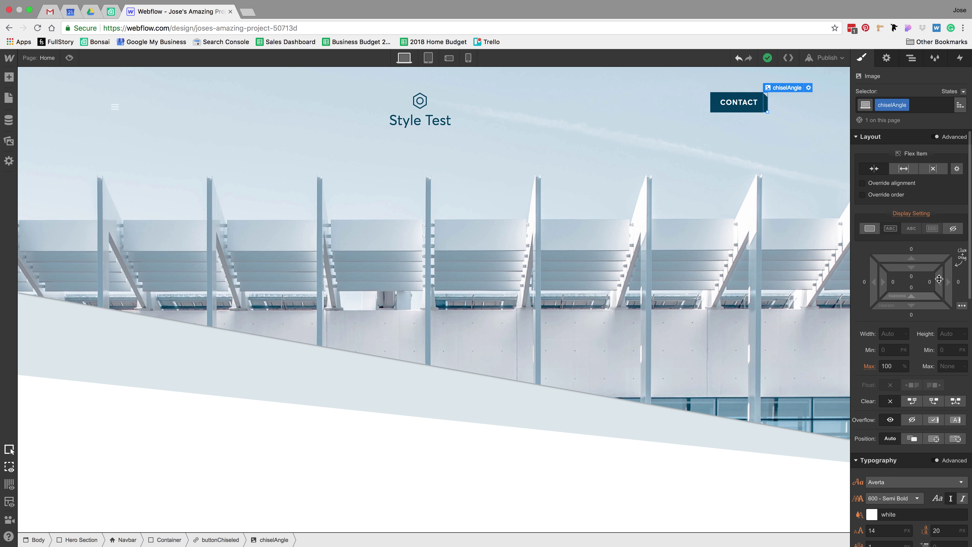
click(903, 168)
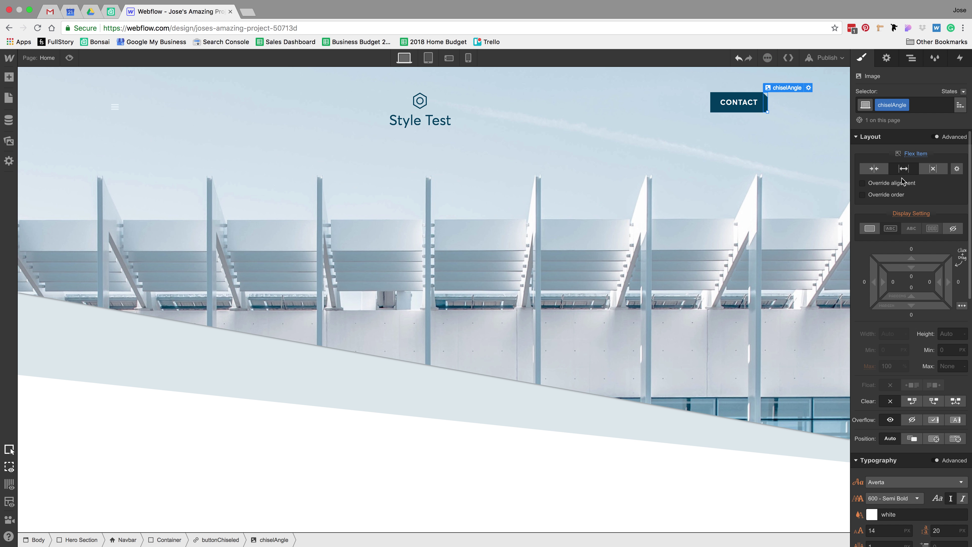
alt+click(914, 154)
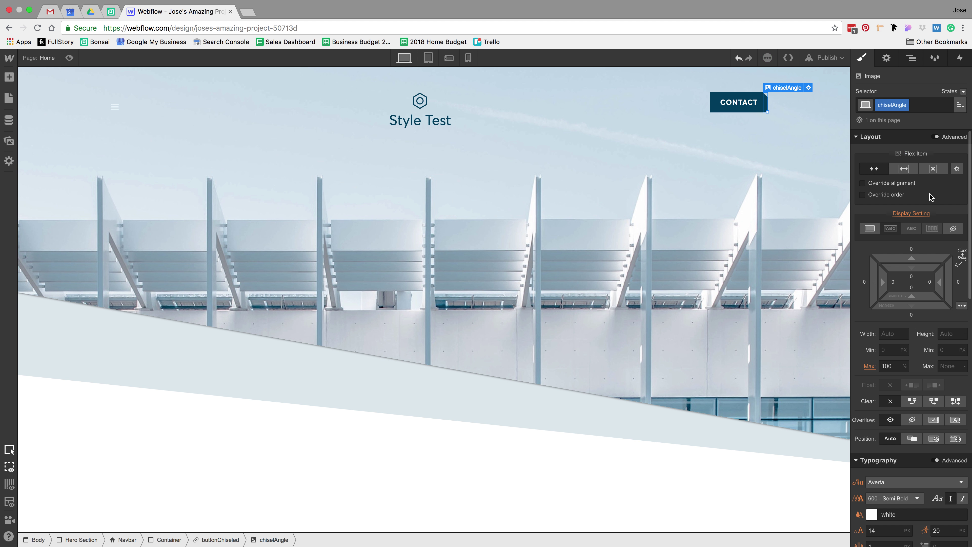
click(933, 170)
click(746, 197)
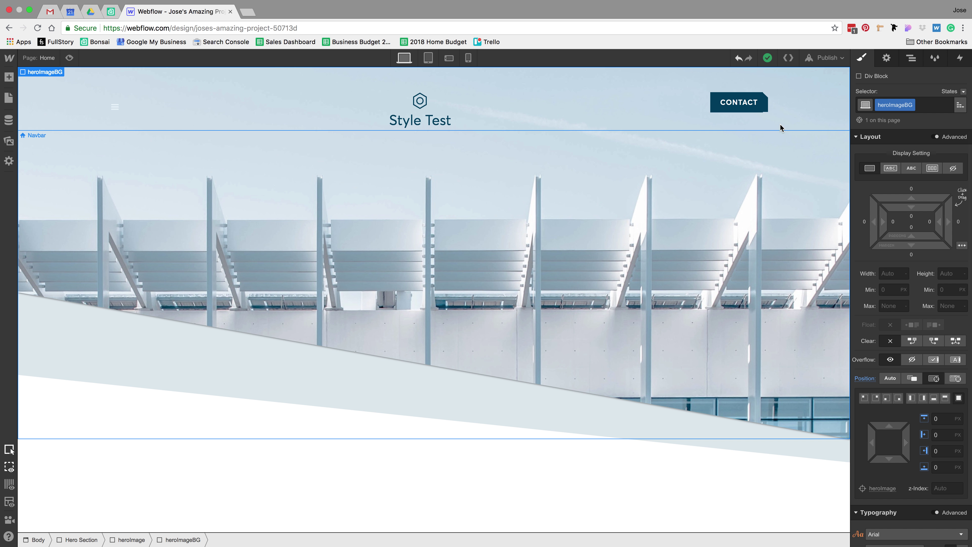
Step: Justify the children of the buttonChiseled link block to the start
scroll(915, 318, down, 3)
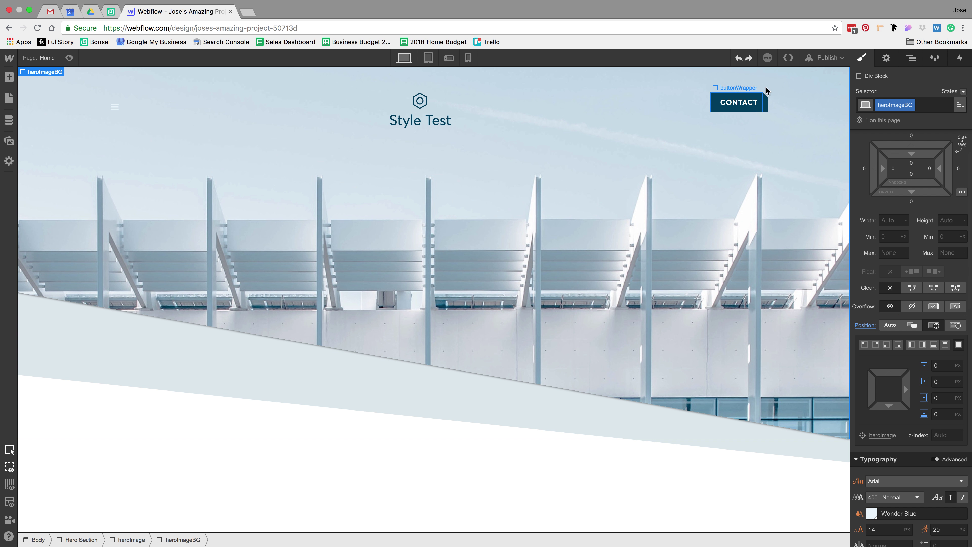
click(815, 164)
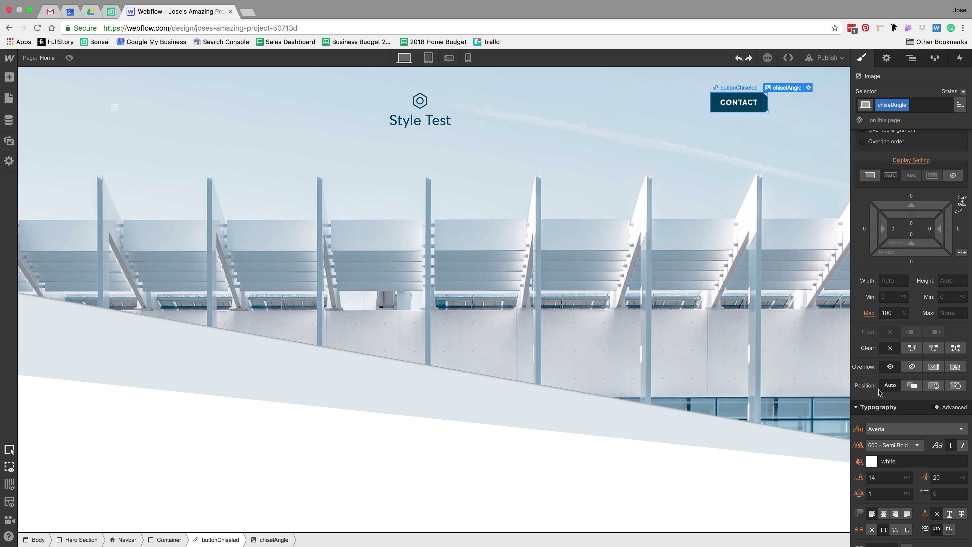
click(219, 540)
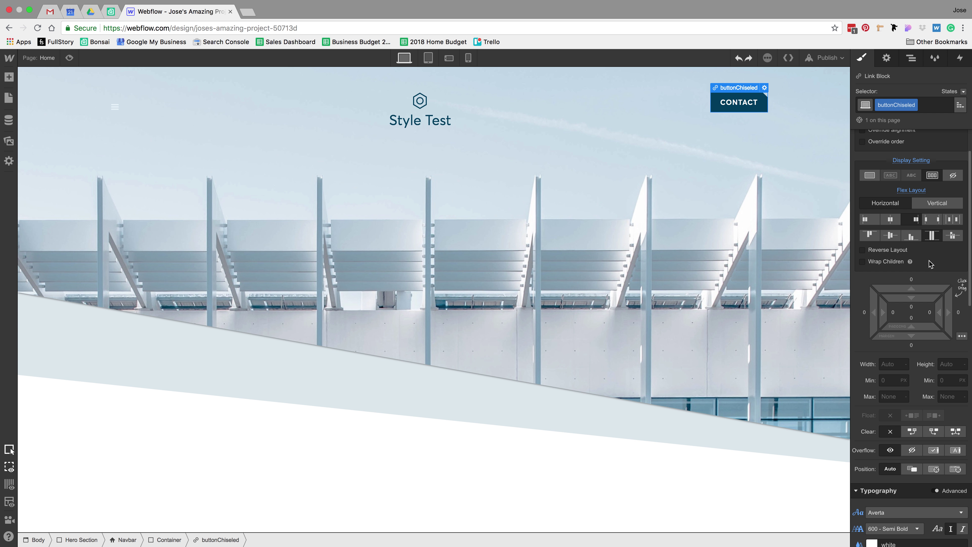
click(868, 219)
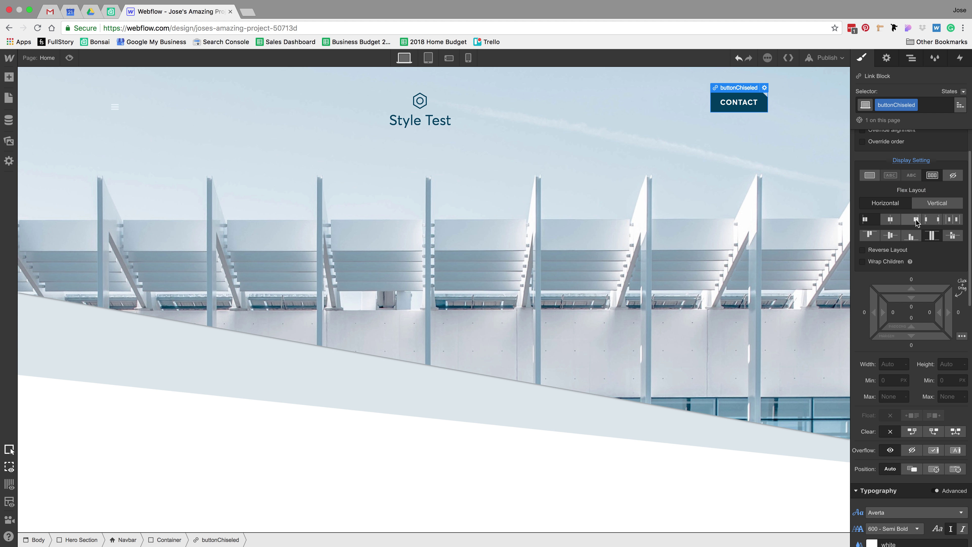
click(800, 143)
Step: Give the chiselAngle image a solid 1 px bottom border in Dark Slate
click(768, 107)
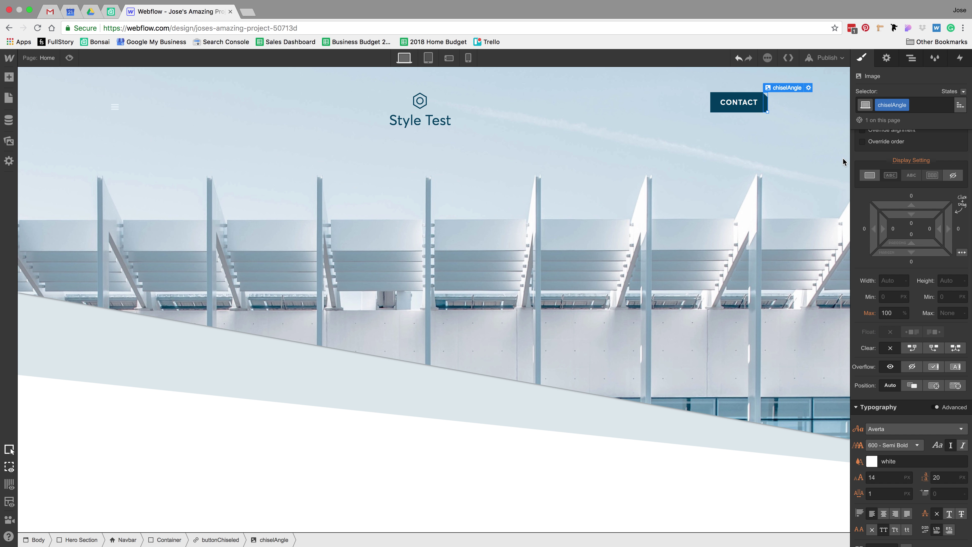
scroll(934, 348, down, 10)
scroll(934, 348, up, 5)
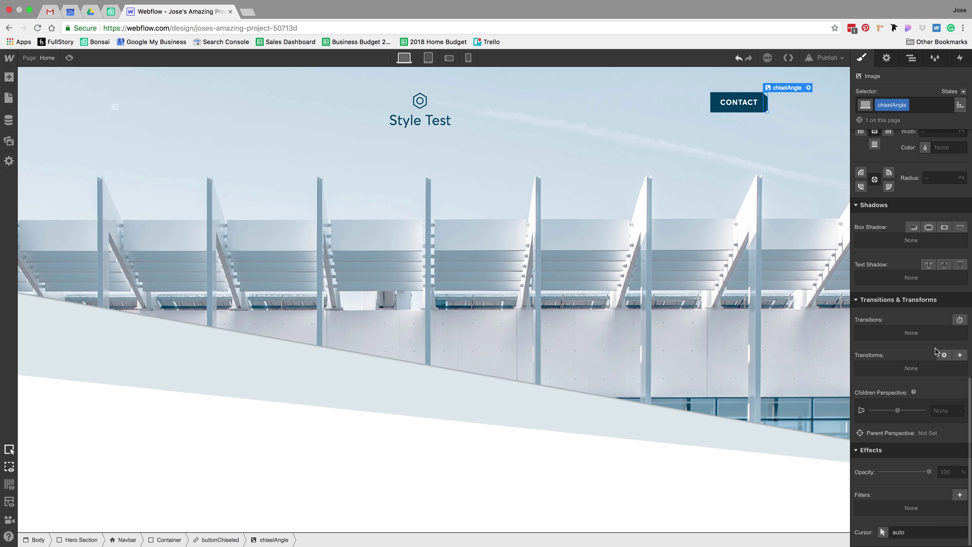
click(874, 235)
click(937, 205)
click(932, 222)
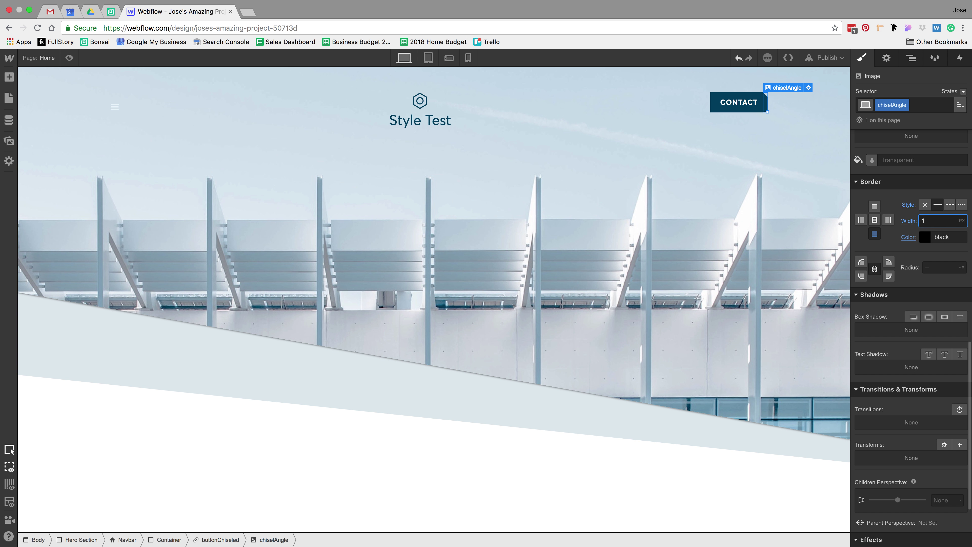
click(924, 236)
click(919, 433)
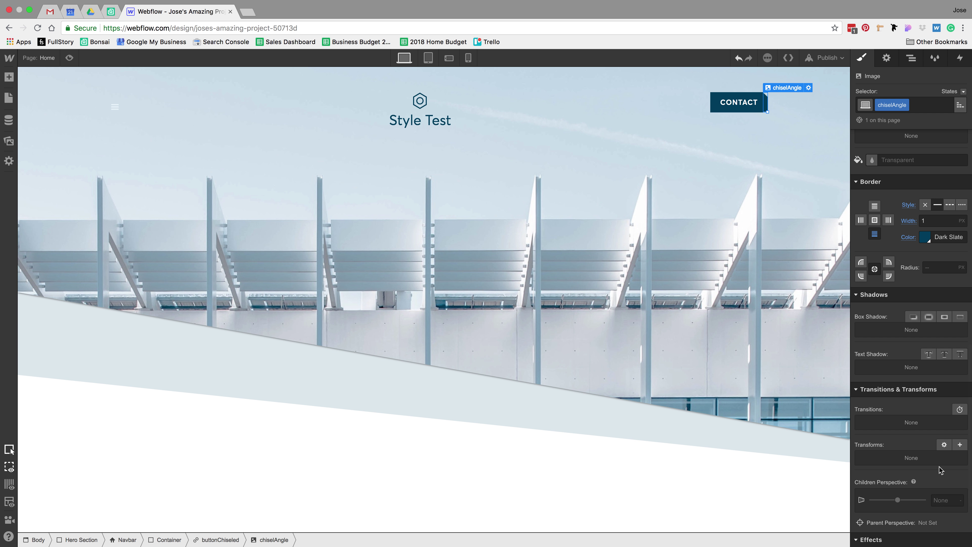
click(751, 254)
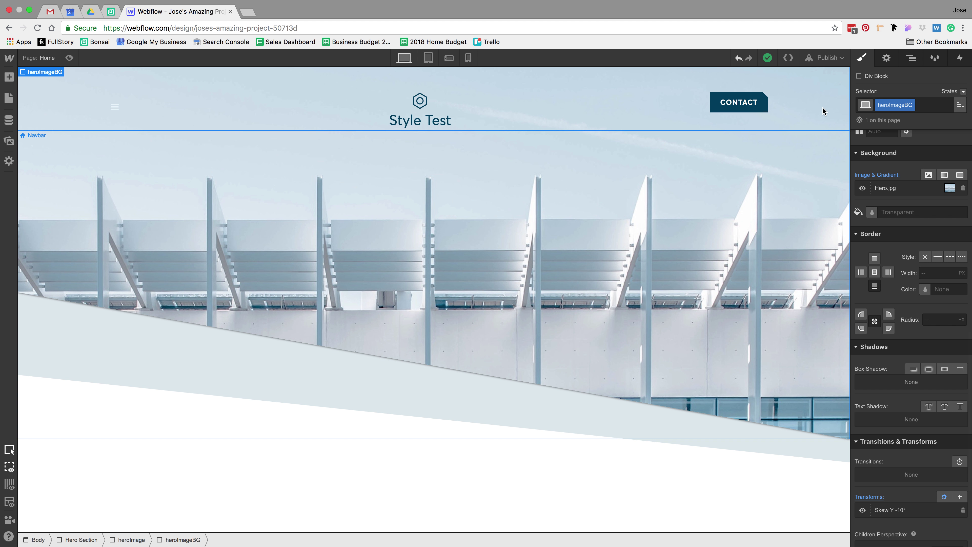
click(767, 107)
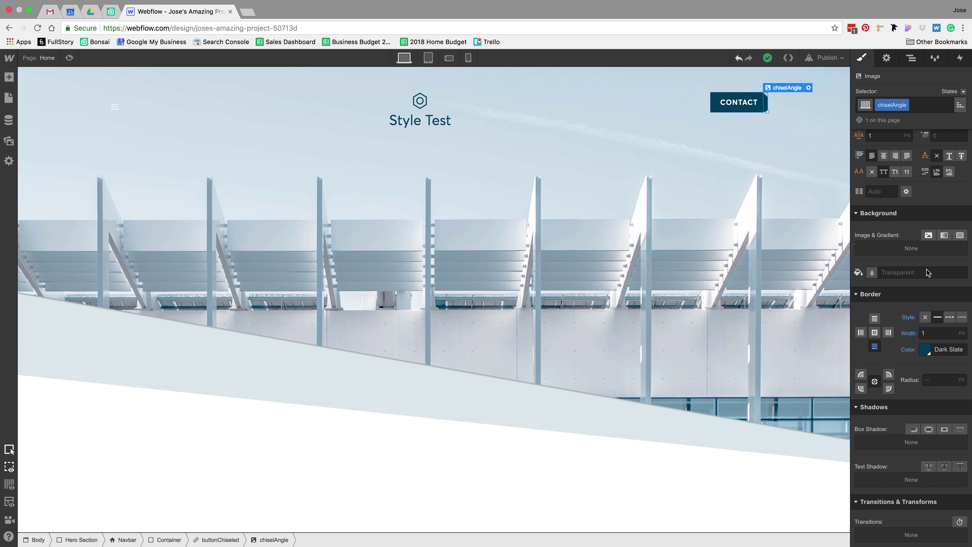
click(737, 272)
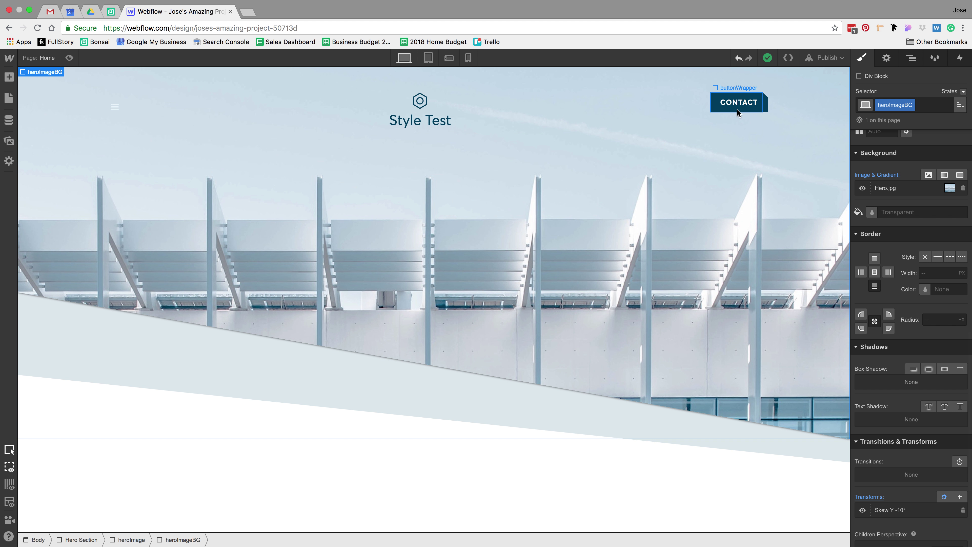
Step: Align the children of the buttonChiseled link block to the bottom end of its horizontal flex layout
click(766, 106)
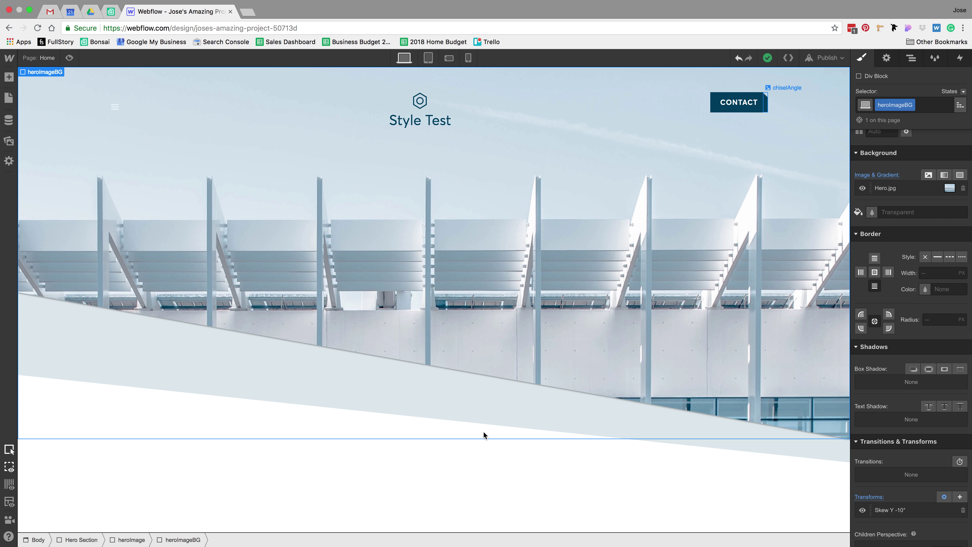
click(228, 537)
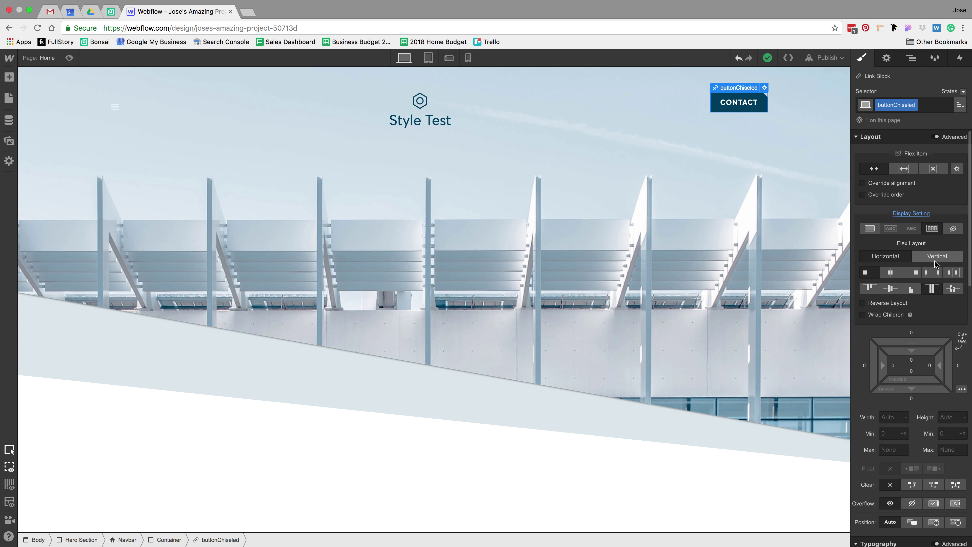
click(911, 291)
click(722, 218)
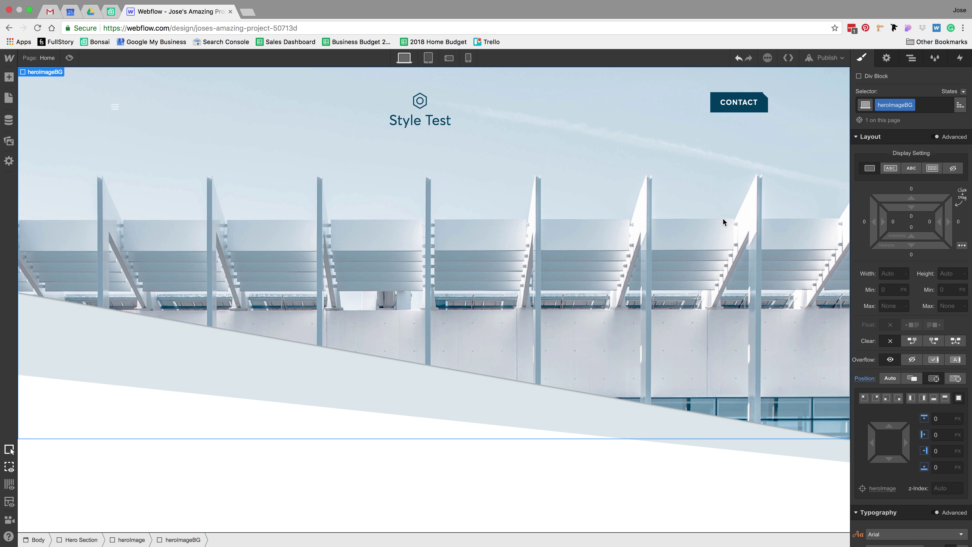
Step: Review the contact button's element settings and set the chiselAngle image's flex sizing to grow
click(765, 103)
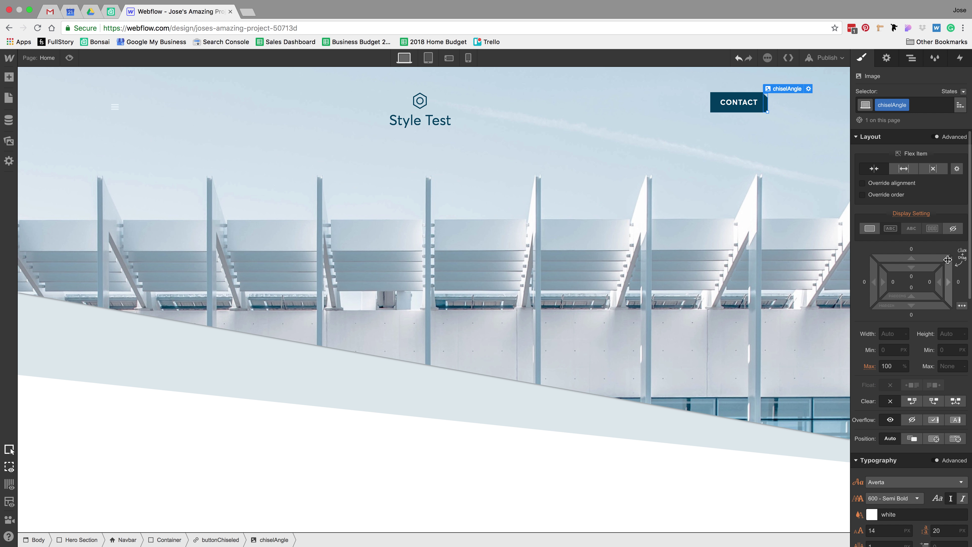
click(742, 99)
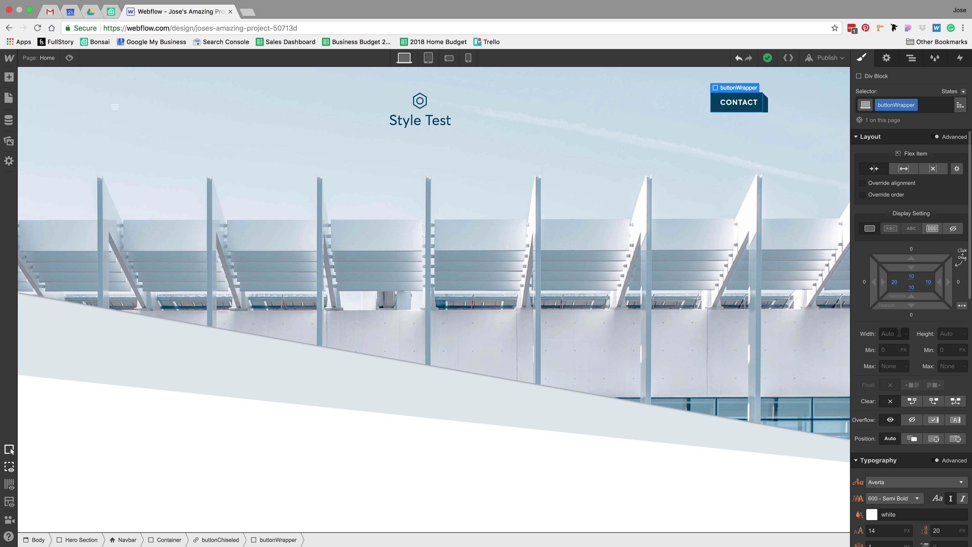
click(224, 539)
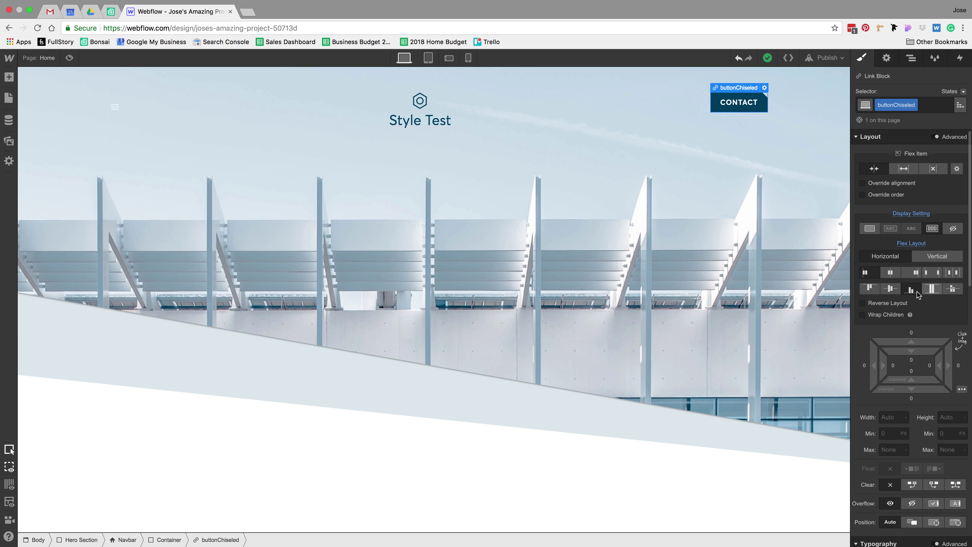
click(767, 106)
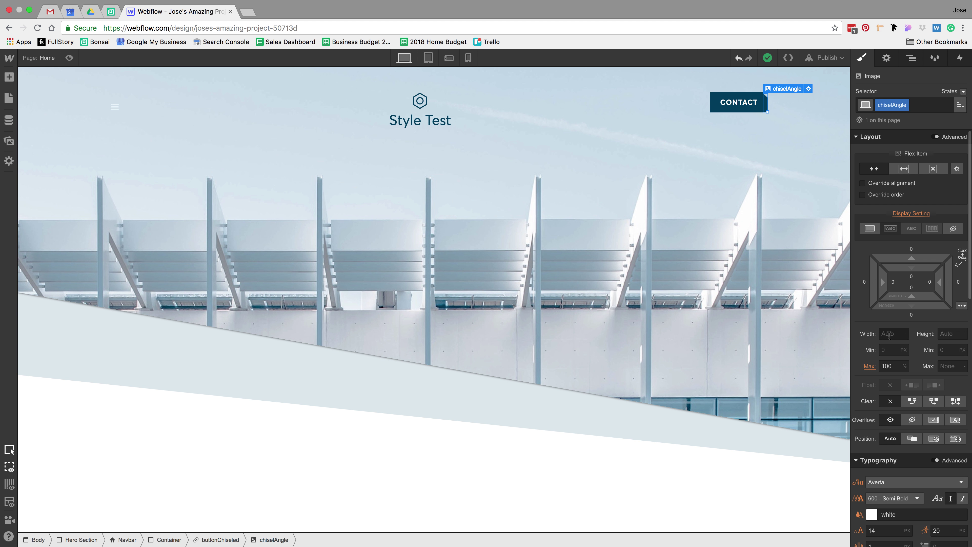
click(903, 168)
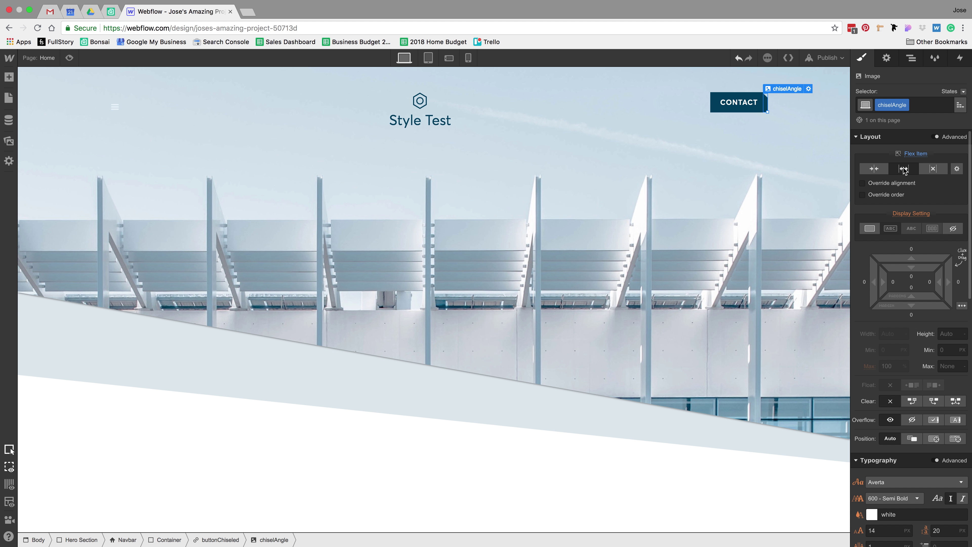
click(698, 243)
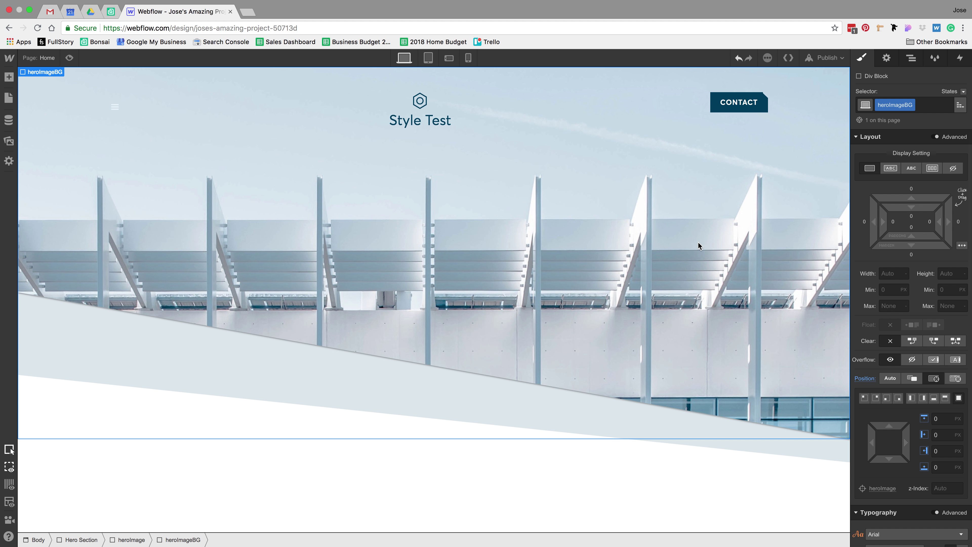
Step: Switch to the Sketch mockup, examine the Home artboard's MENU label and the bars of its menu icon, and return to Webflow
key(super+Tab)
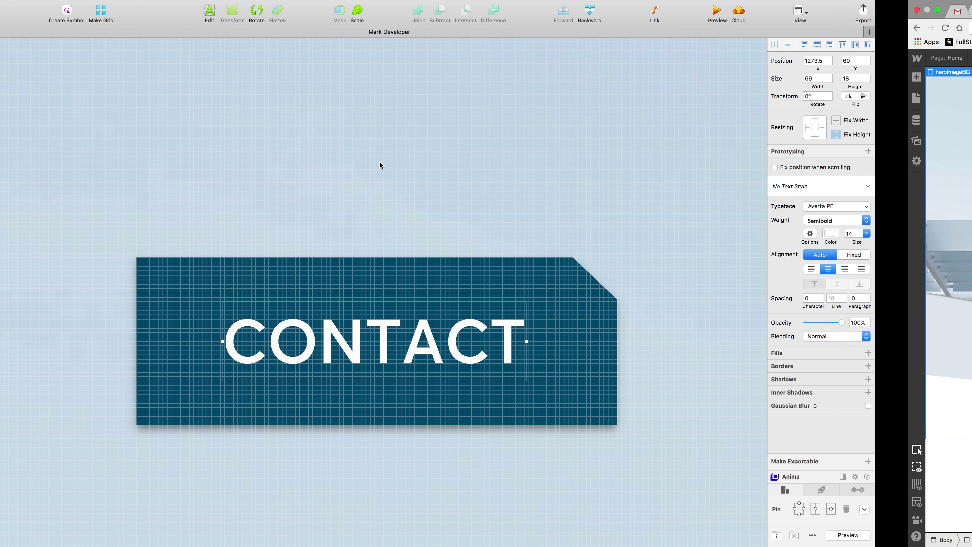
key(super+1)
click(459, 98)
key(super+2)
scroll(532, 145, up, 1)
click(418, 98)
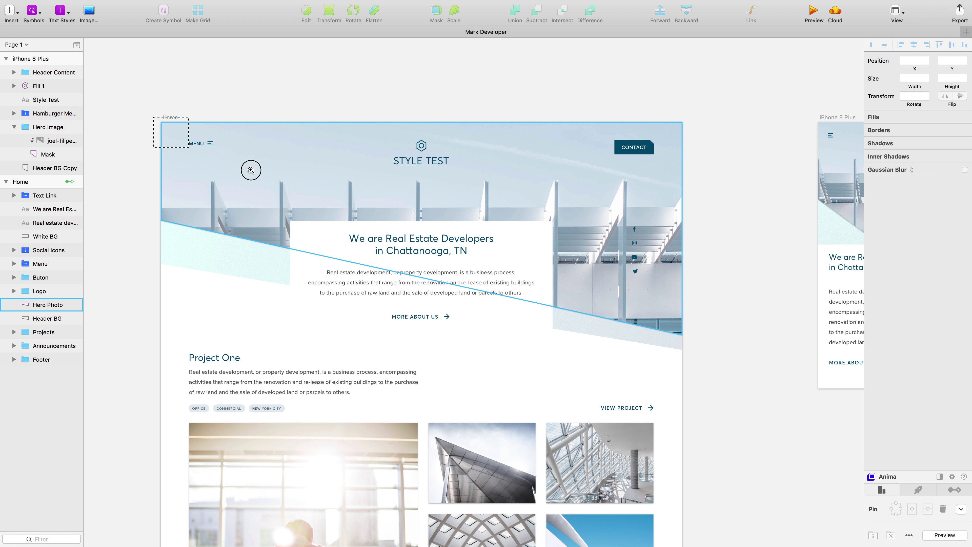
scroll(167, 117, up, 5)
super+click(434, 264)
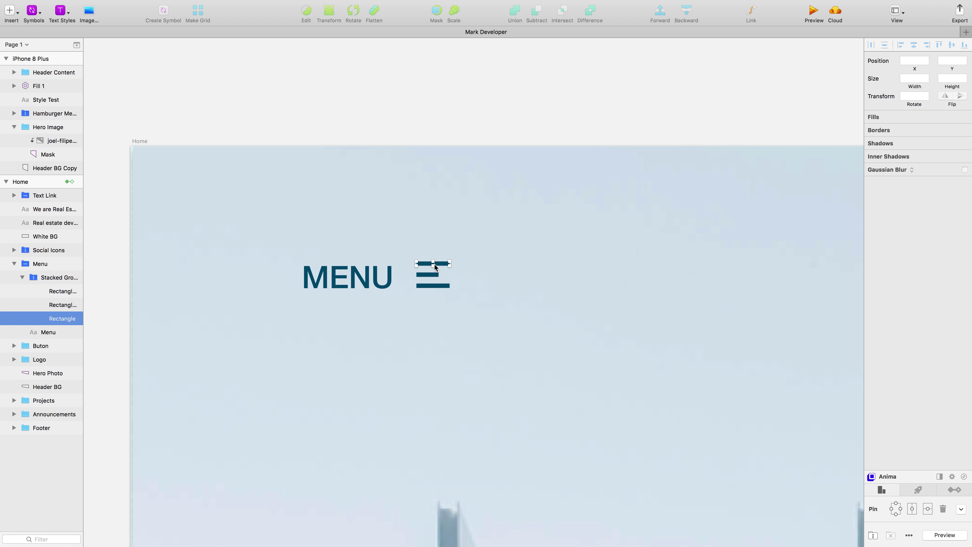
click(433, 285)
click(486, 145)
key(ctrl+Right)
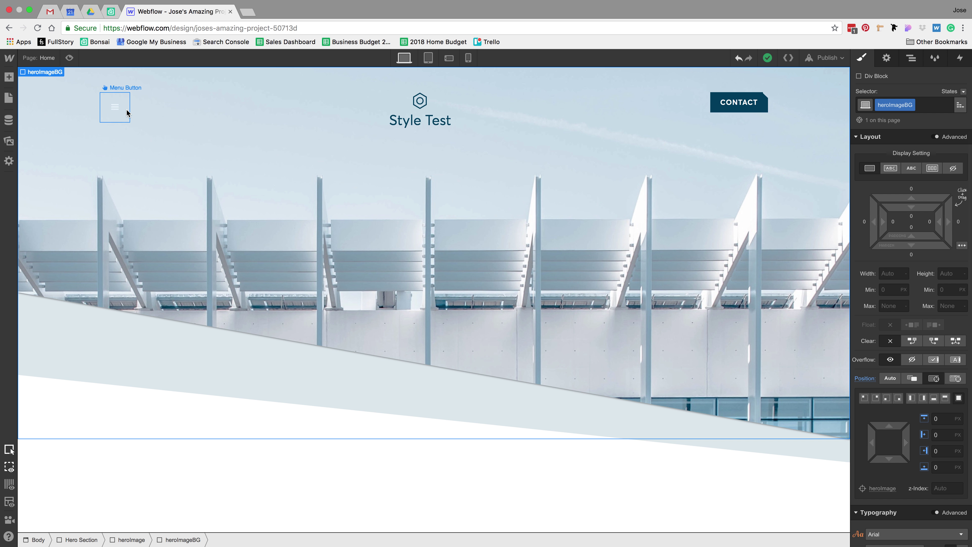
Step: Add a Div Block inside the navbar's Menu Button and select the Menu Button
click(126, 108)
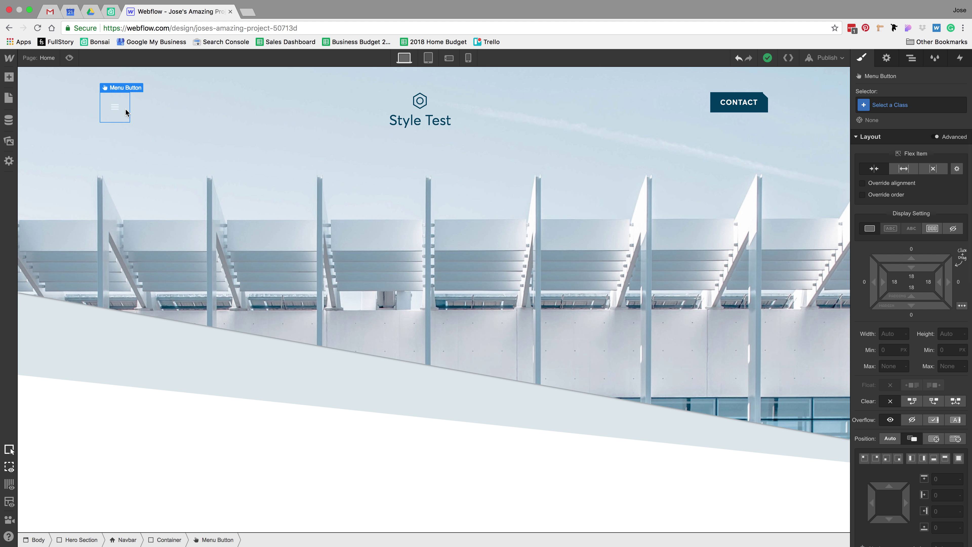
click(9, 77)
drag(46, 202, 142, 171)
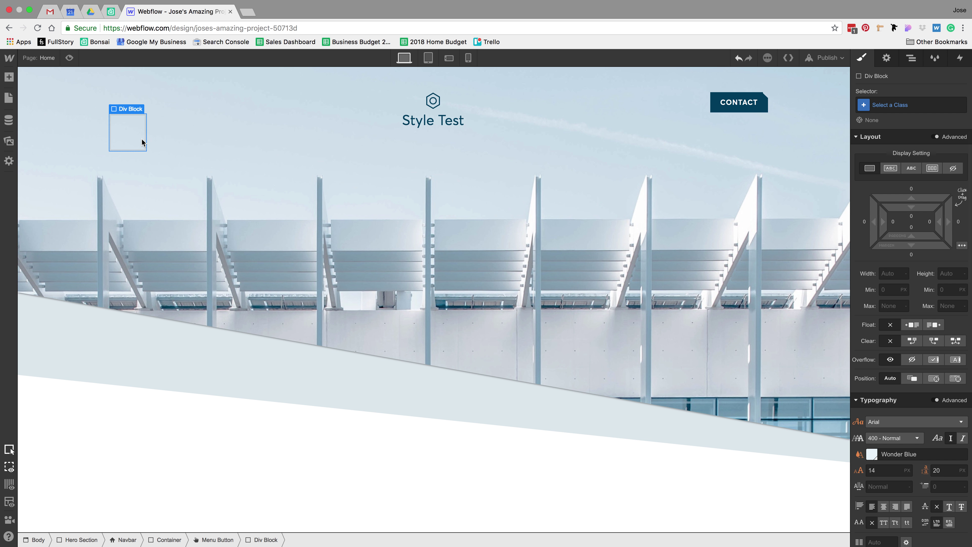
click(194, 202)
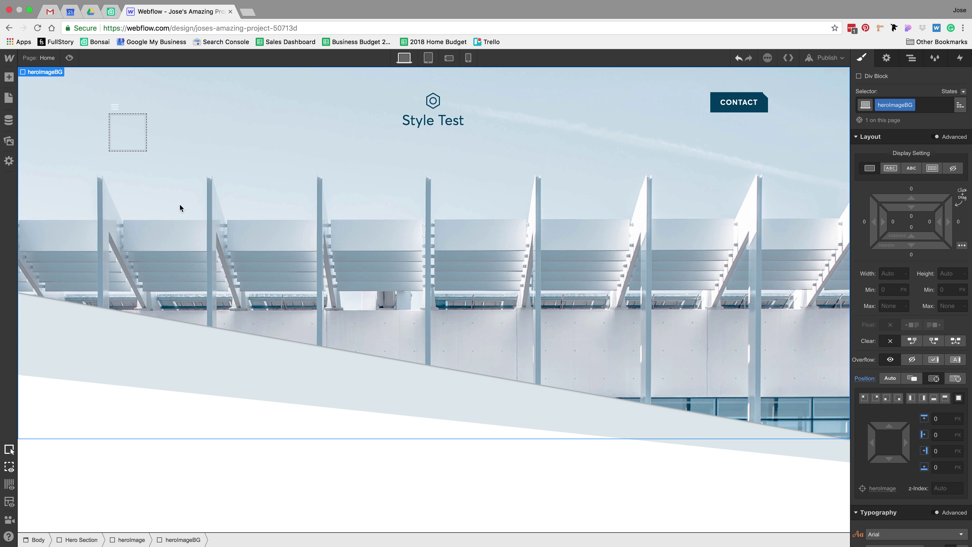
click(129, 156)
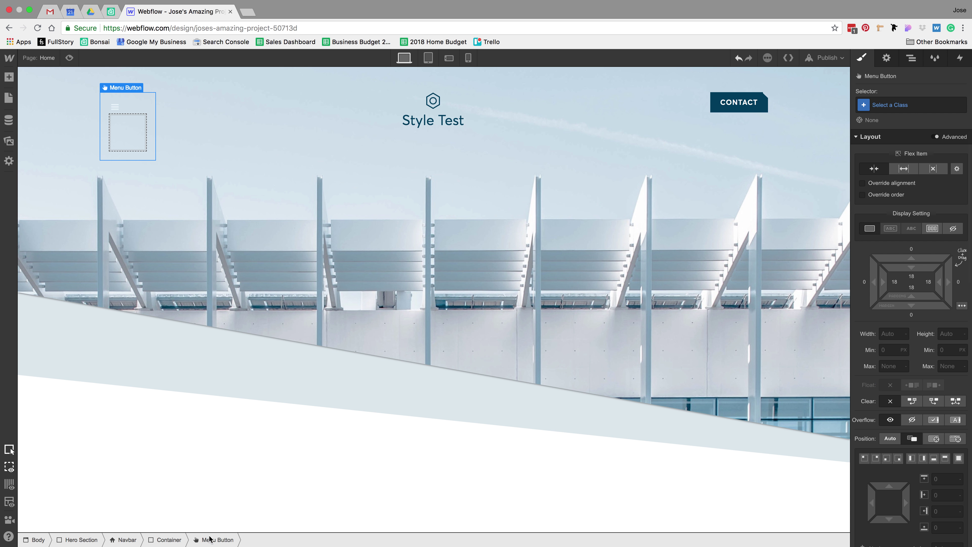
Step: Give the empty Div Block inside the Menu Button the new class Hamburger Wrapper
click(128, 145)
click(918, 106)
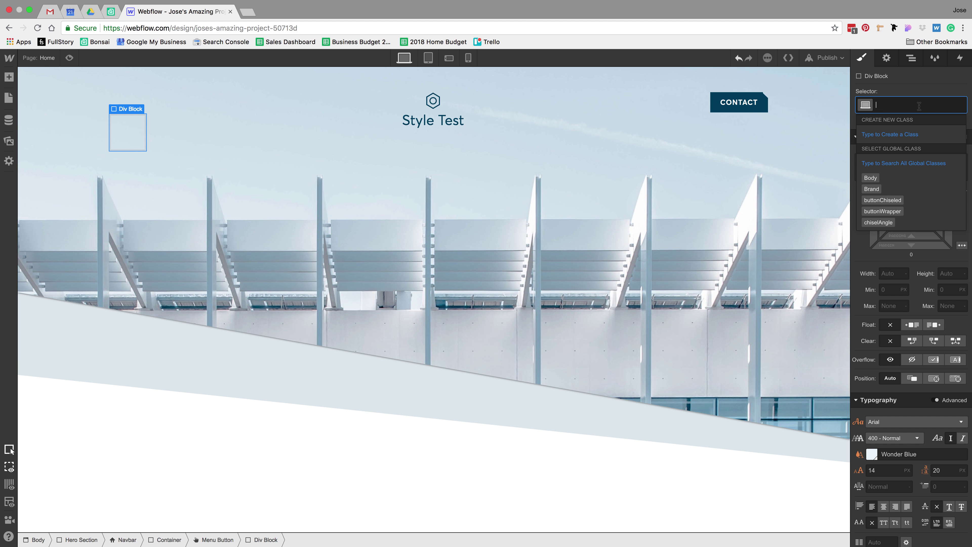
text(Hamburg)
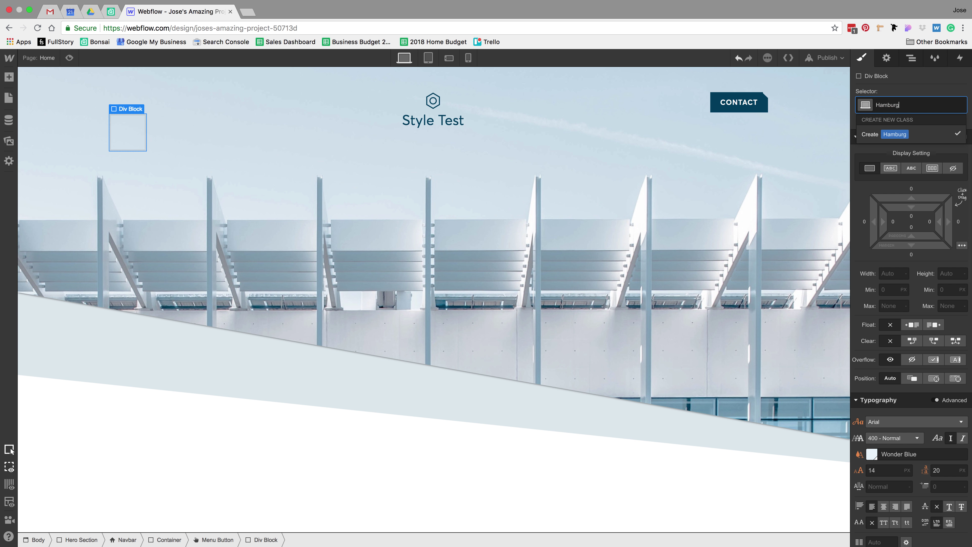
text(er Wrapper)
key(Return)
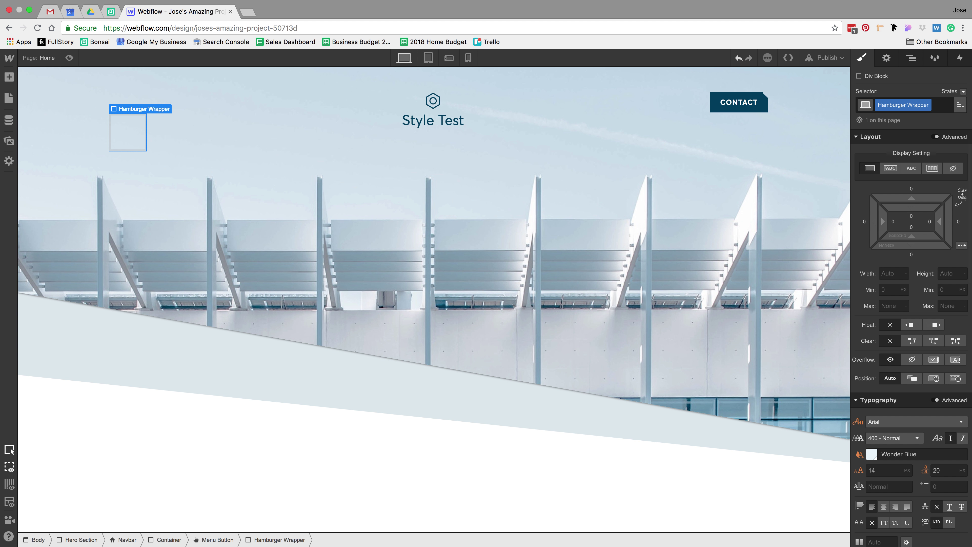
Step: Add a Div Block inside the Hamburger Wrapper and assign it the new class hamburgerPatty
click(8, 77)
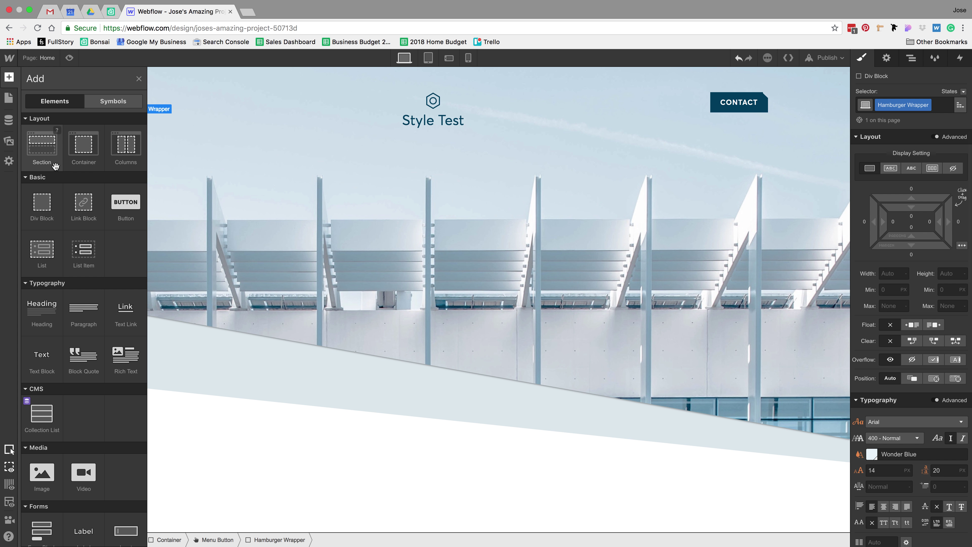
drag(36, 203, 215, 213)
click(899, 107)
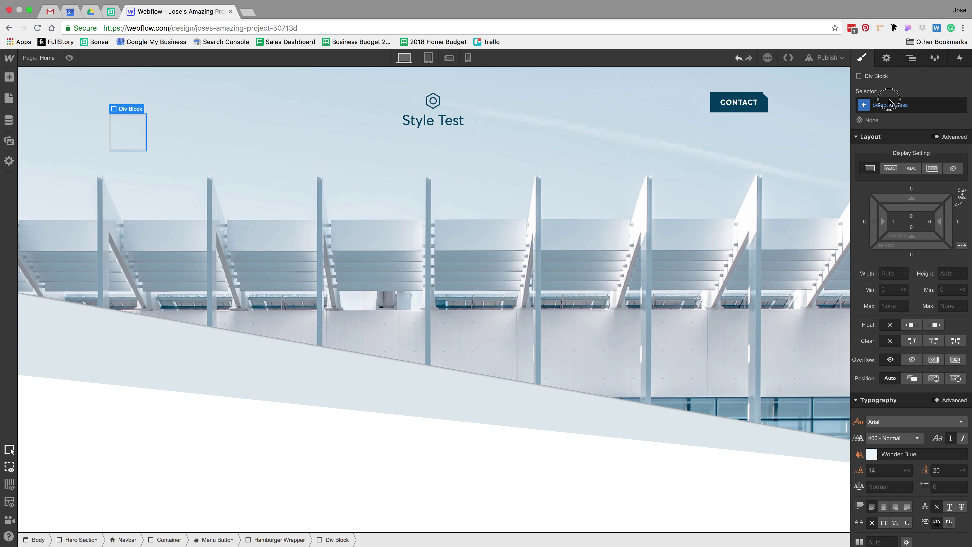
text(ham)
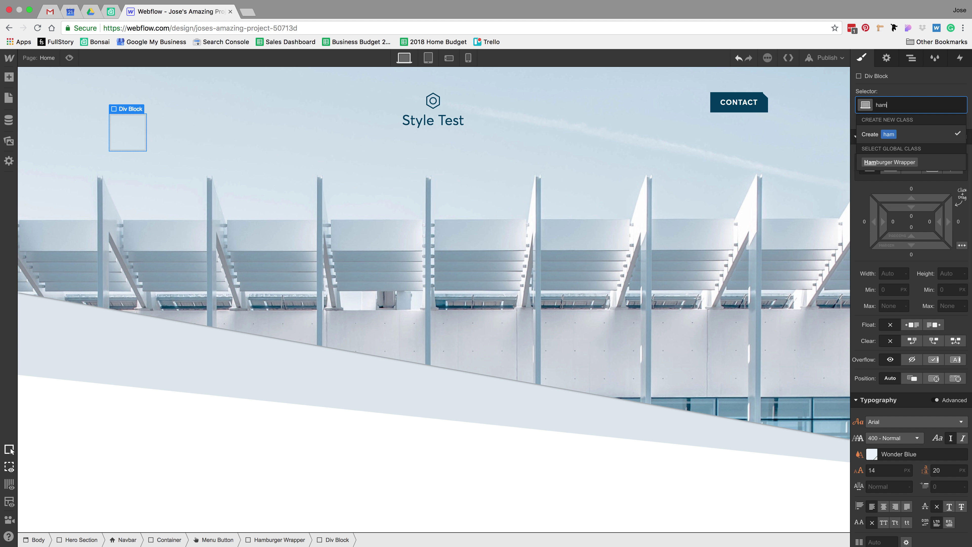
text(burgerPatty)
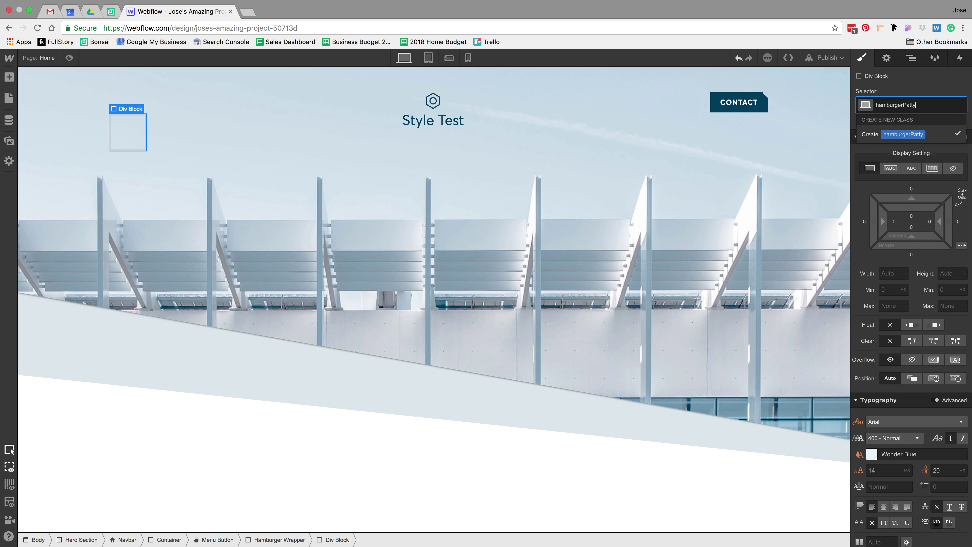
key(Return)
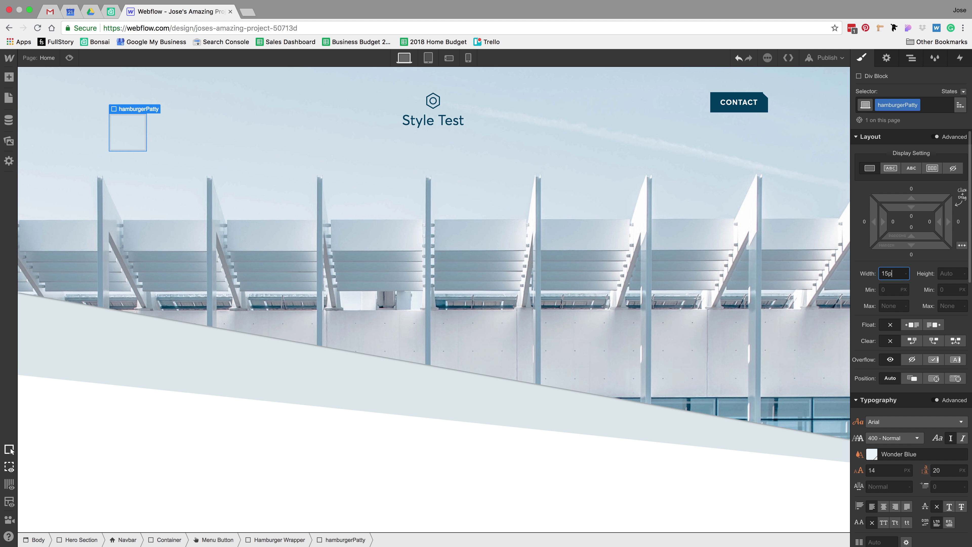
Step: Size the hamburgerPatty 15 px wide by 2 px high and fill its background with Dark Slate Blue
text(15px)
key(Return)
click(960, 278)
text(2)
scroll(910, 472, down, 5)
scroll(896, 453, down, 4)
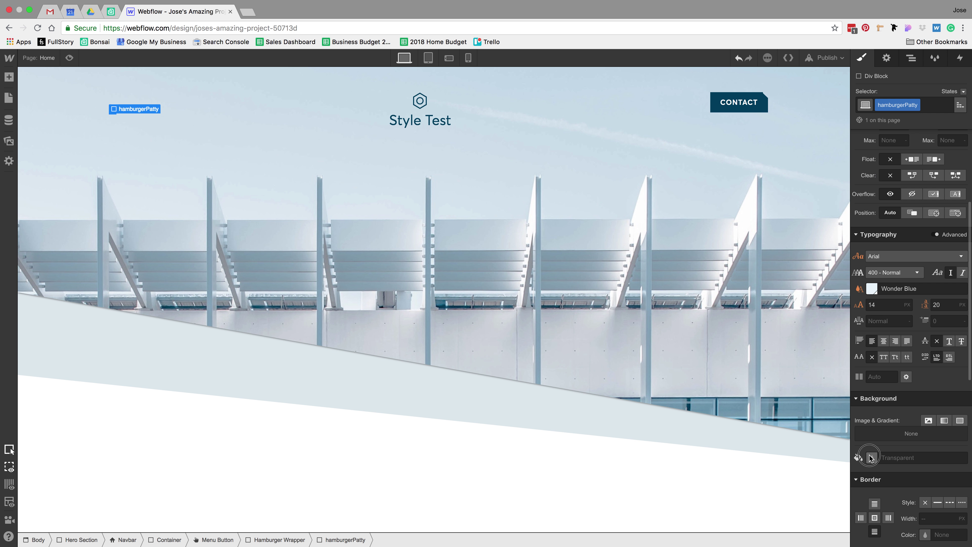
click(907, 464)
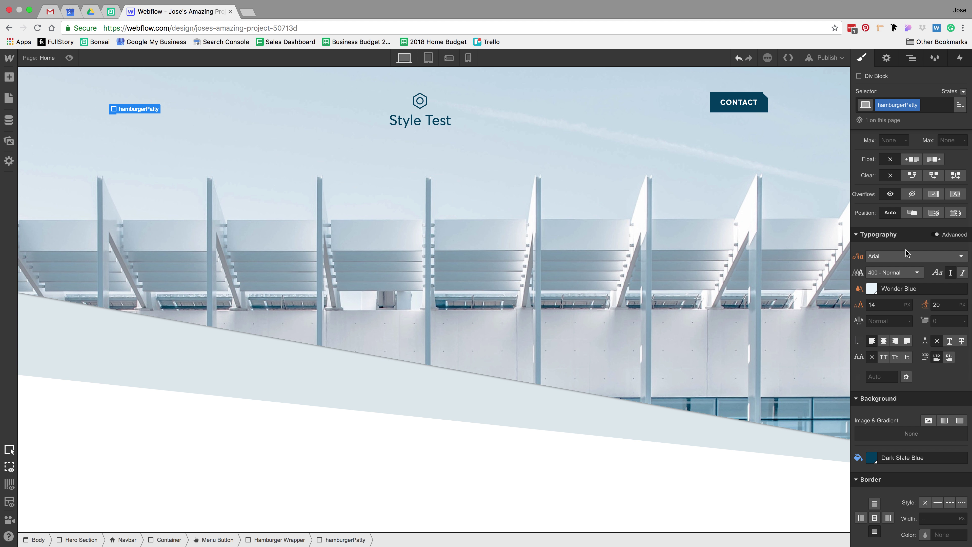
click(145, 220)
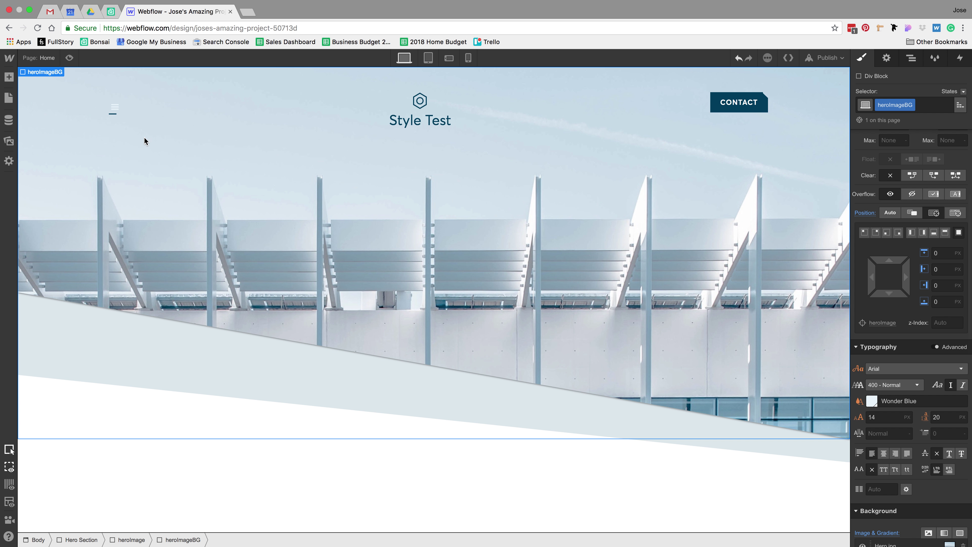
Step: Delete the default icon from the navbar's Menu Button and preview the page, opening and closing the menu
click(114, 107)
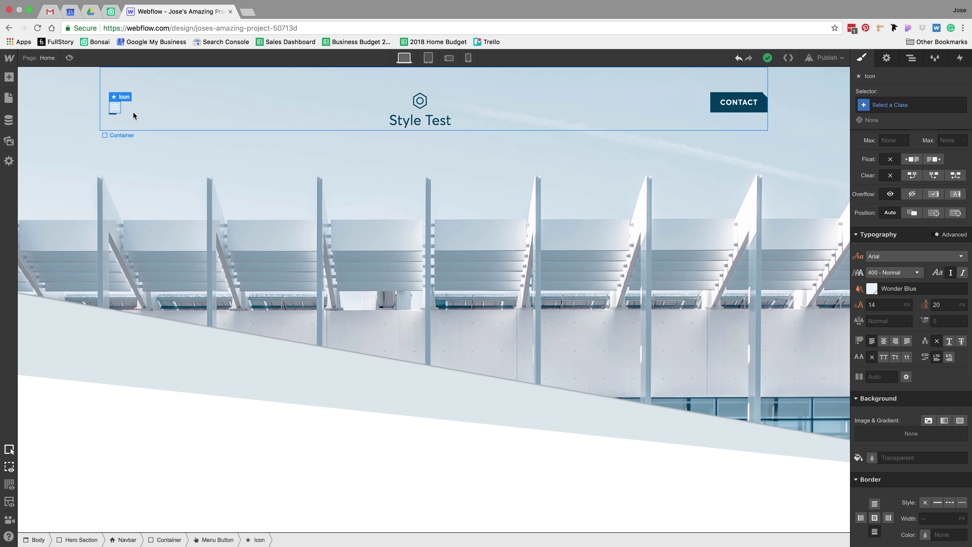
click(116, 108)
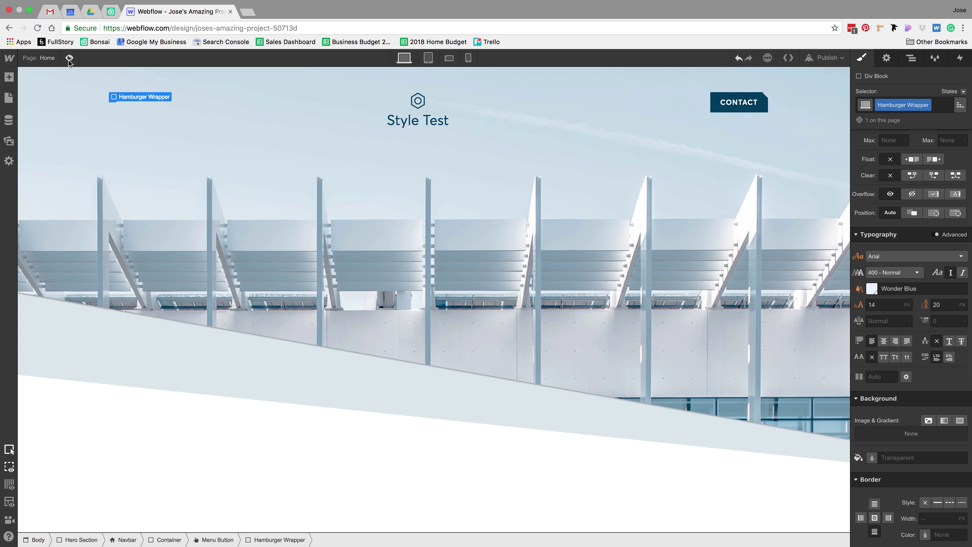
key(super+shift+p)
click(162, 102)
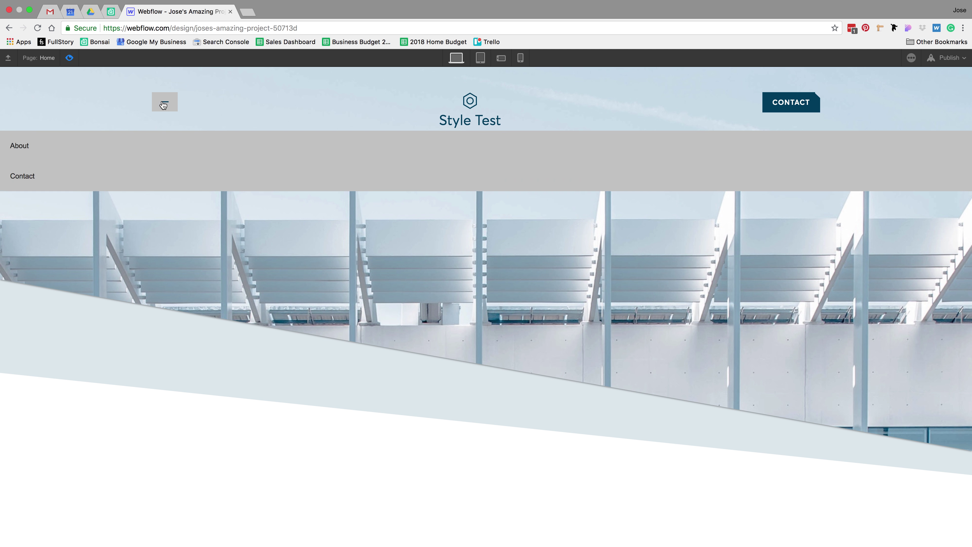
click(163, 102)
click(69, 58)
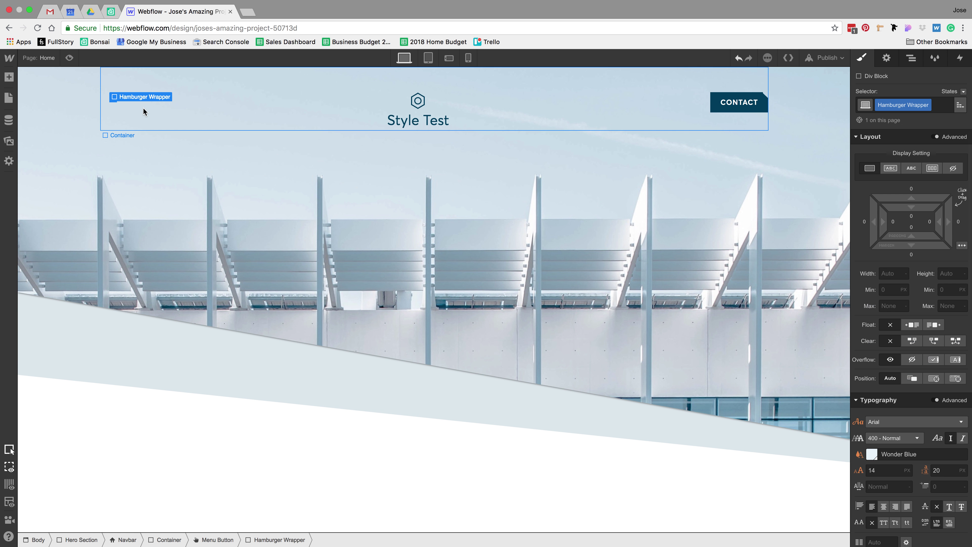
Step: Select the hamburgerPatty, switch to the Sketch mockup to examine the spacing of the menu icon's bars, and return to Webflow
click(152, 129)
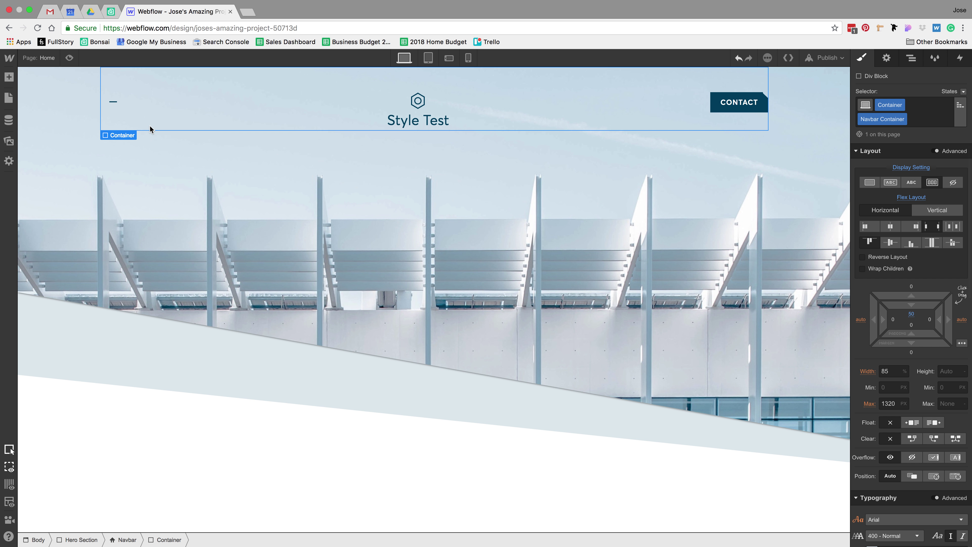
click(112, 101)
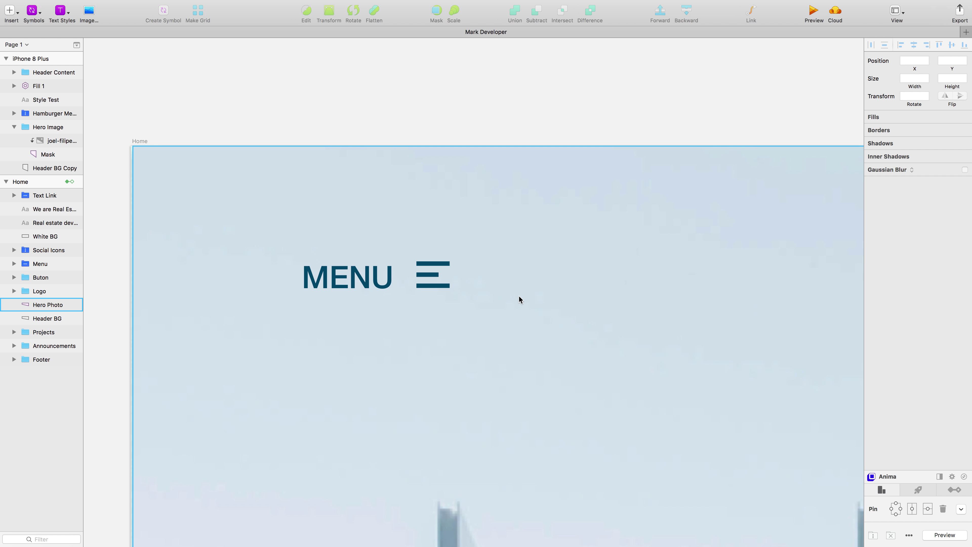
click(432, 264)
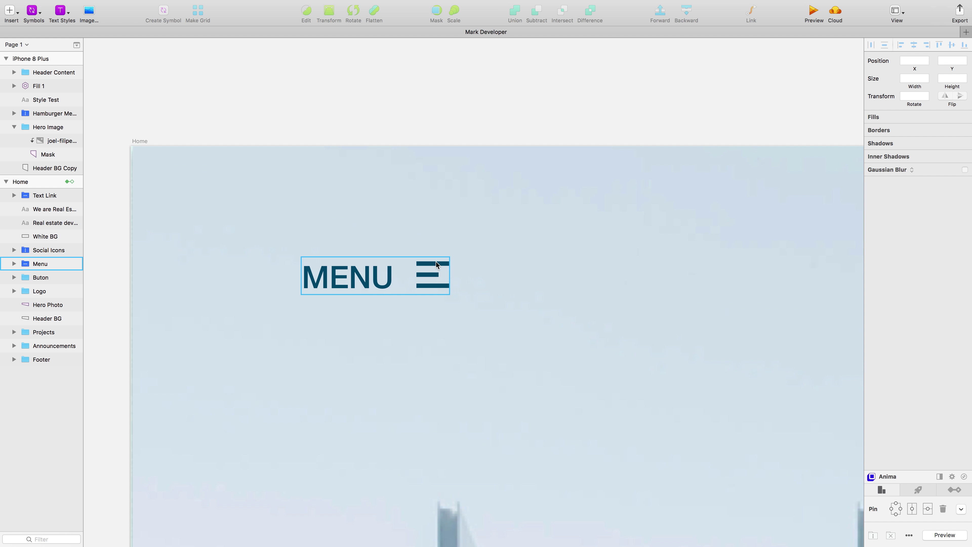
double_click(432, 263)
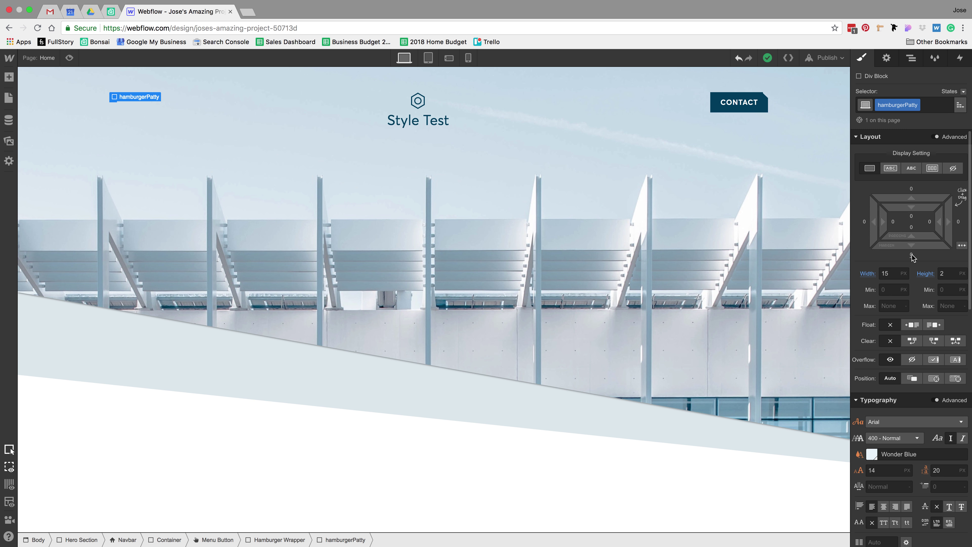
Step: Give the hamburgerPatty a 3 px bottom margin and duplicate it twice inside the Hamburger Wrapper
click(912, 254)
text(3)
key(Return)
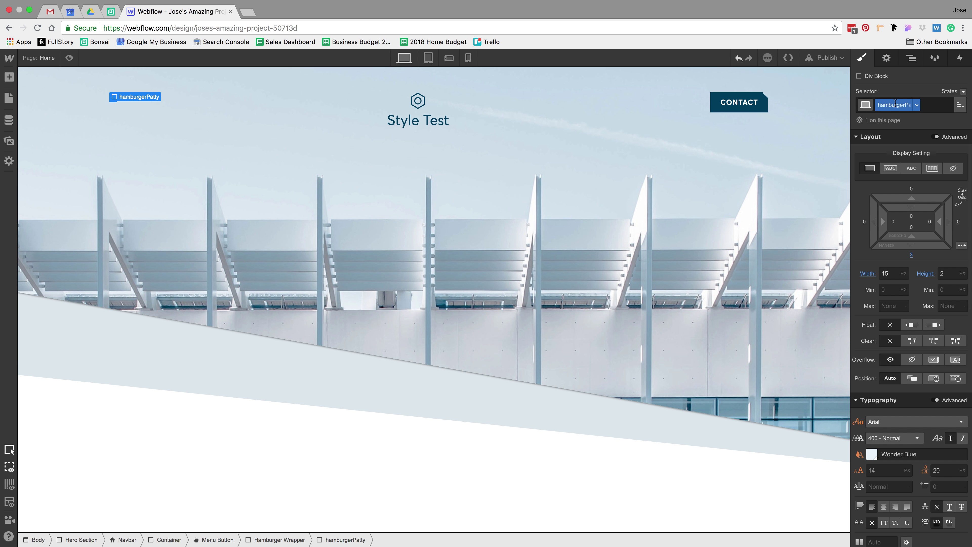
click(911, 58)
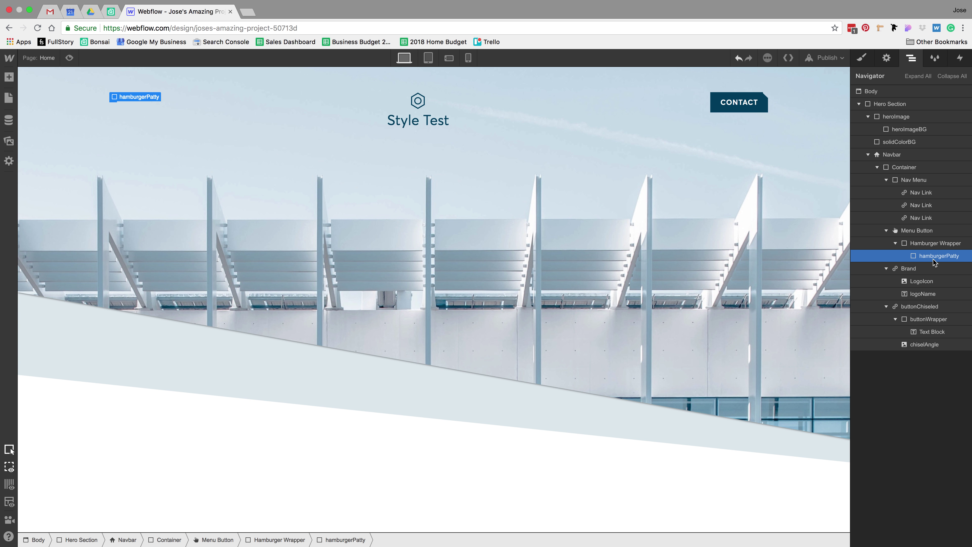
key(super+d)
key(super+d)
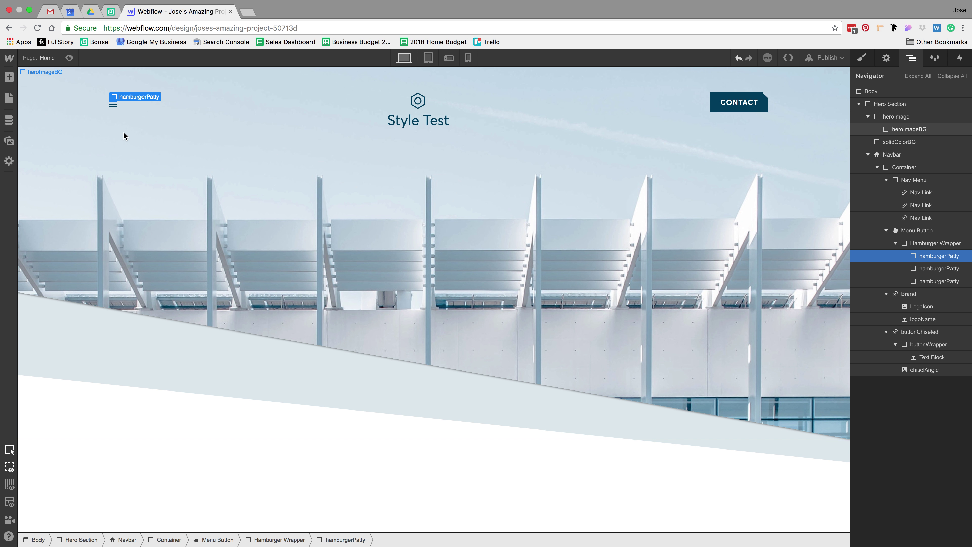
click(154, 148)
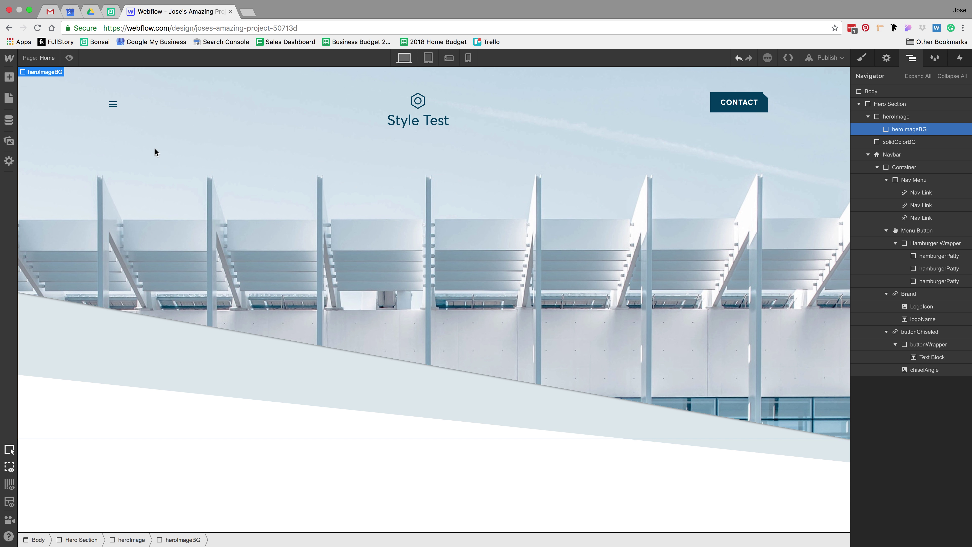
Step: Add the combo class middlePatty to the middle hamburgerPatty bar and set its width to 10 px
click(113, 104)
click(861, 57)
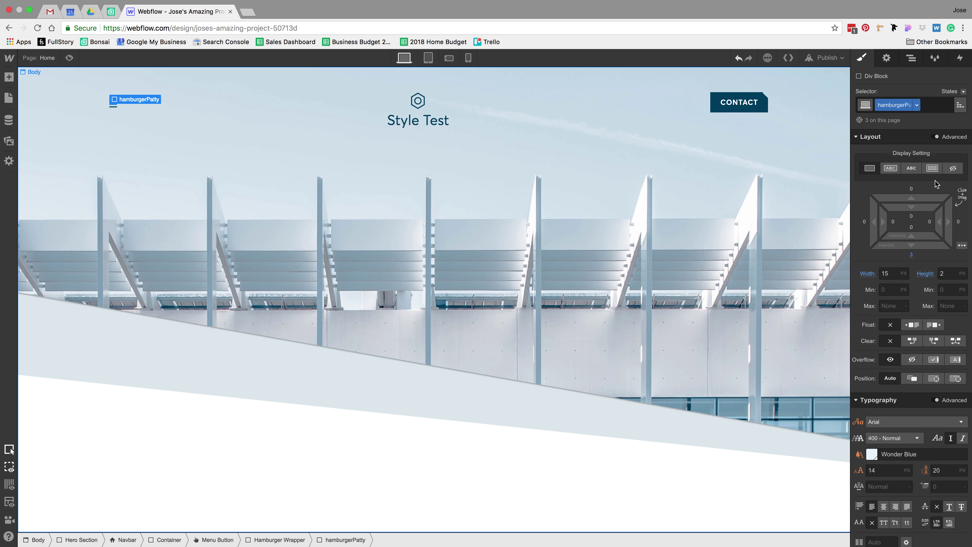
click(932, 109)
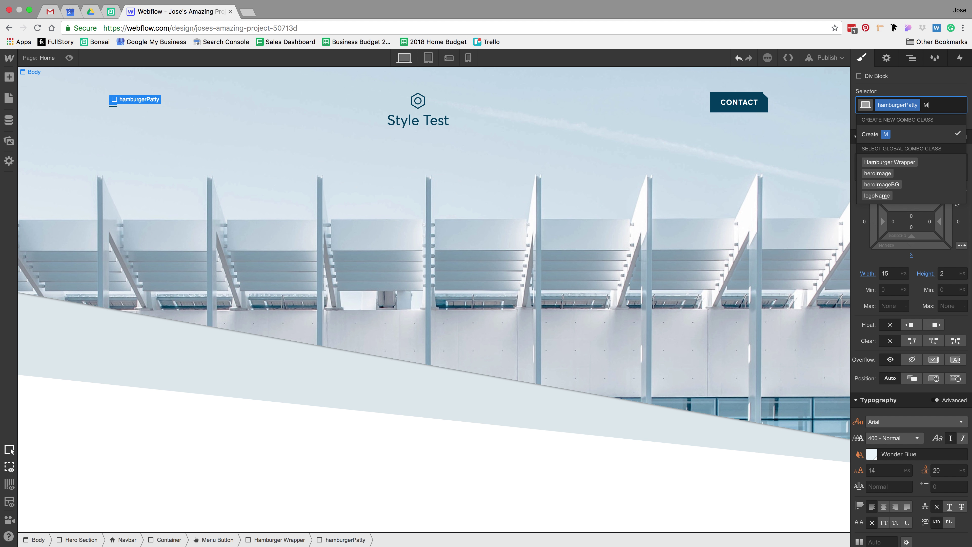
text(middlePatty)
key(Return)
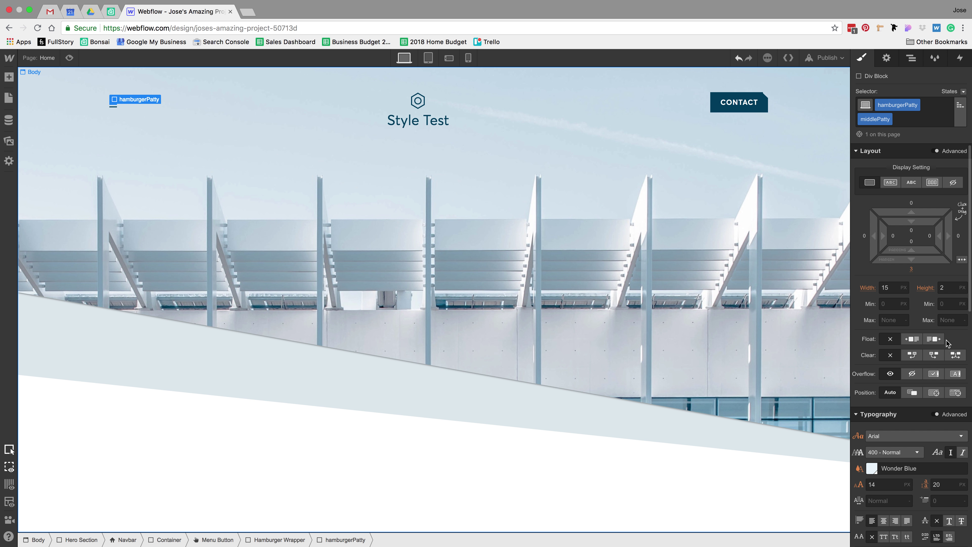
click(895, 287)
click(334, 261)
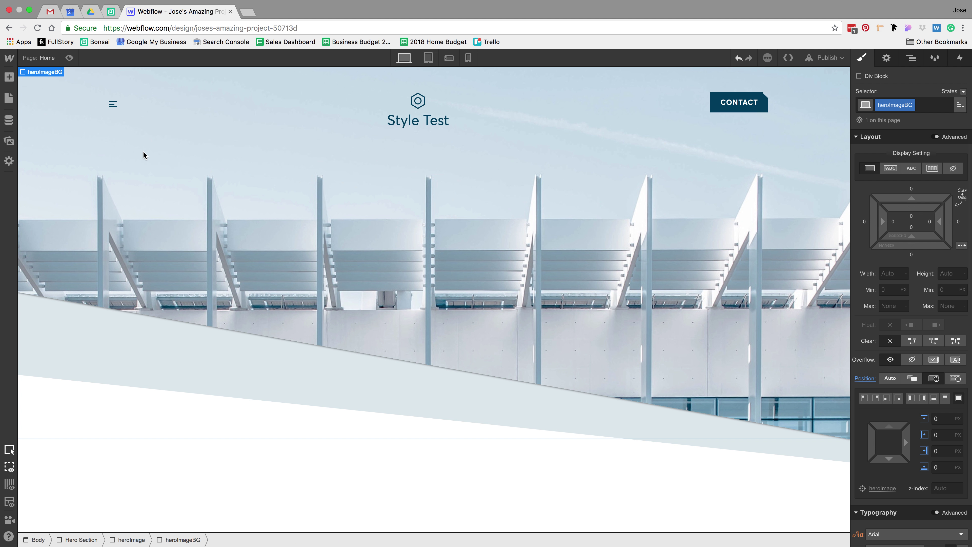
Step: Remove the bottom margin from the hamburgerPatty class and give the middlePatty bar 3 px top and bottom margins
click(114, 109)
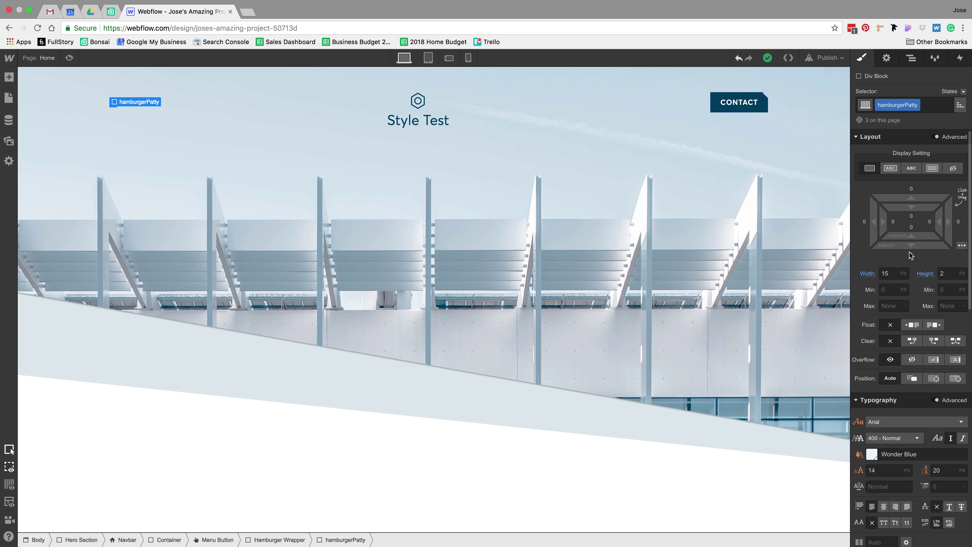
click(160, 132)
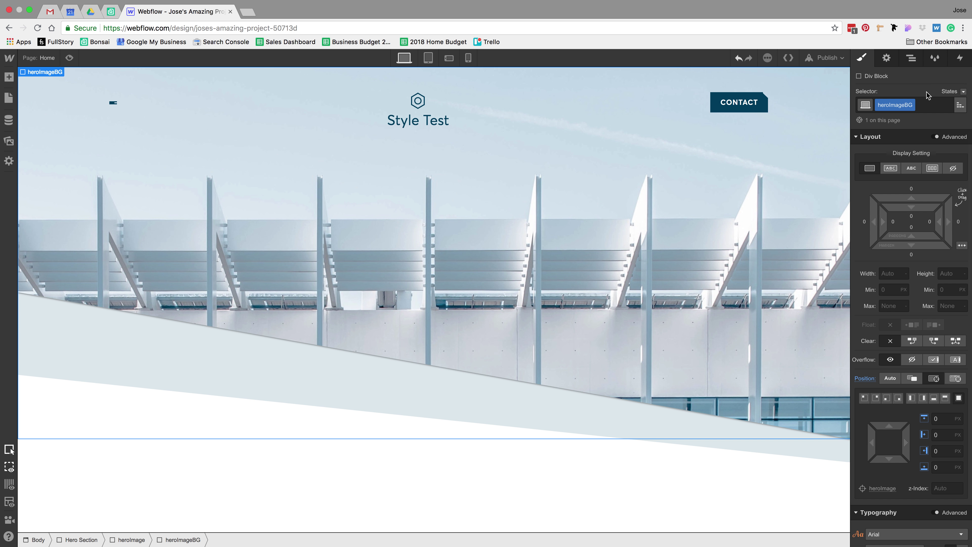
click(912, 62)
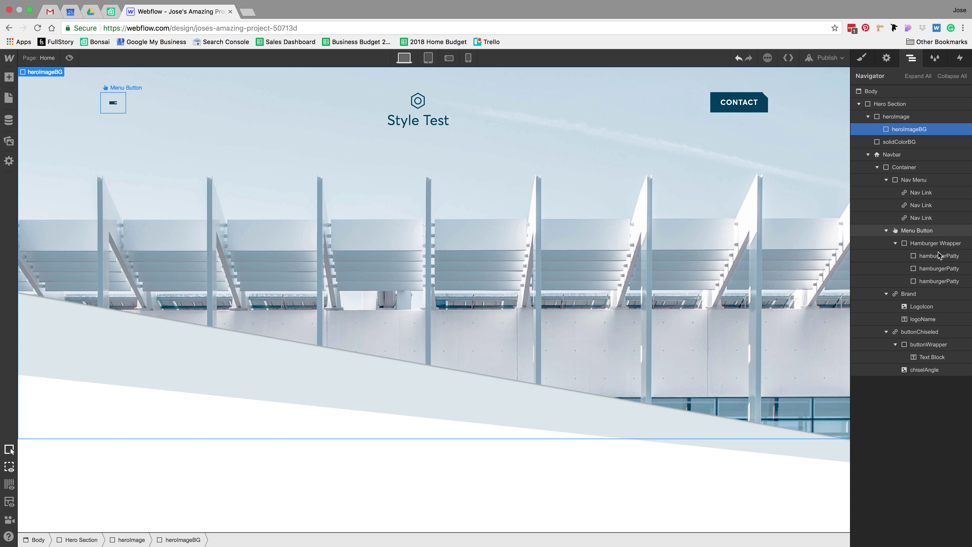
click(938, 269)
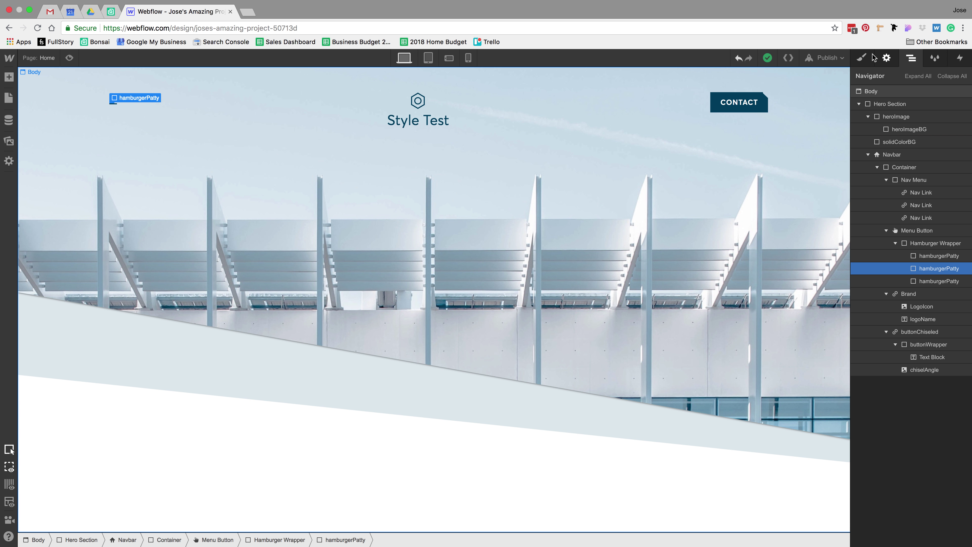
click(862, 59)
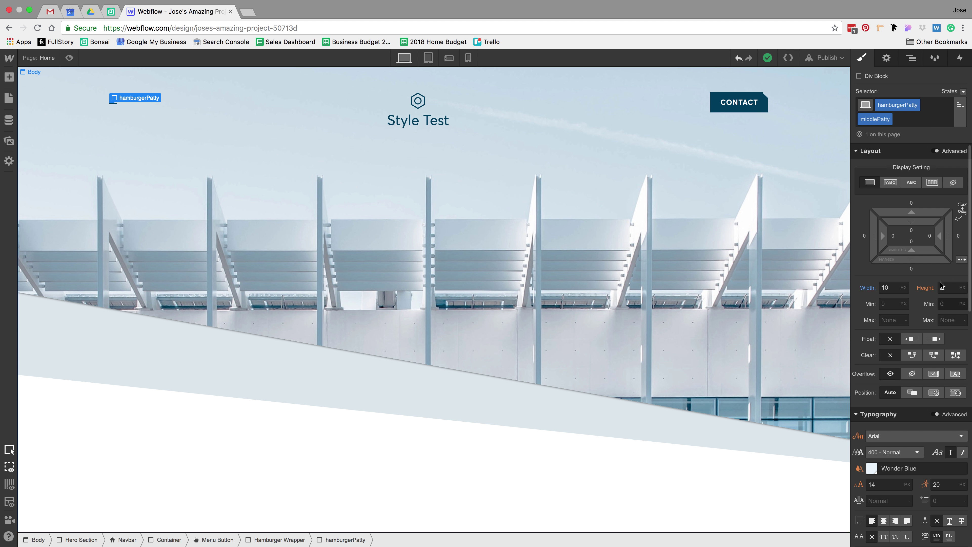
mouse_move(927, 215)
mouse_down()
mouse_move(927, 197)
mouse_move(926, 206)
mouse_up()
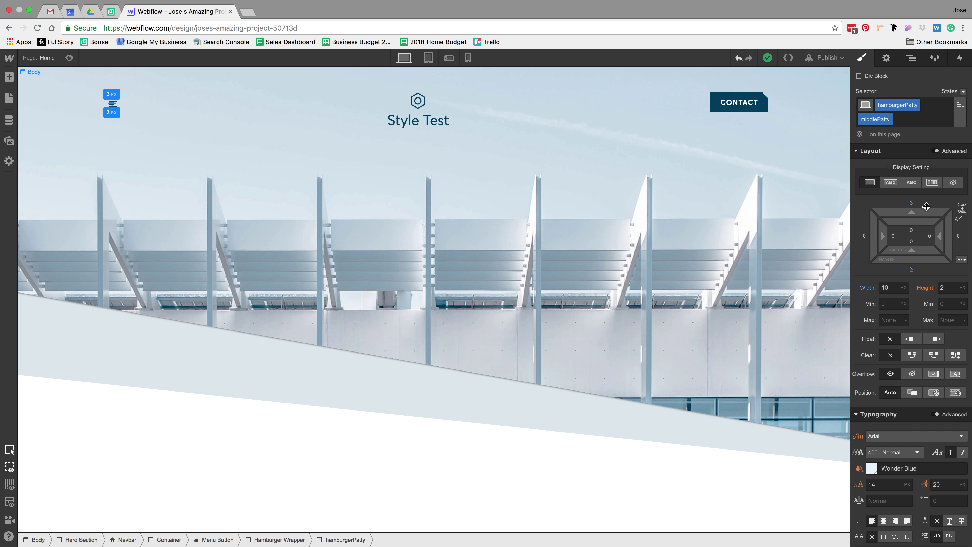
click(133, 130)
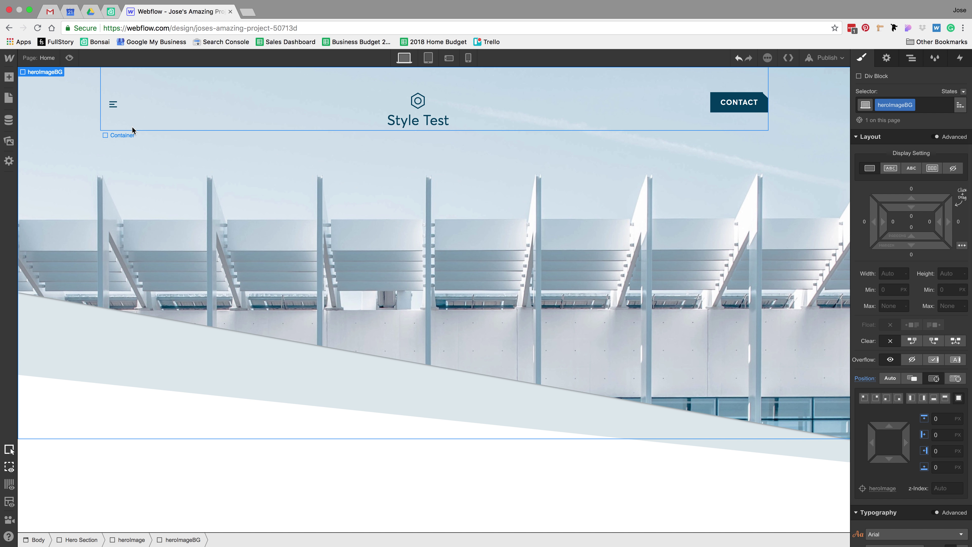
click(122, 109)
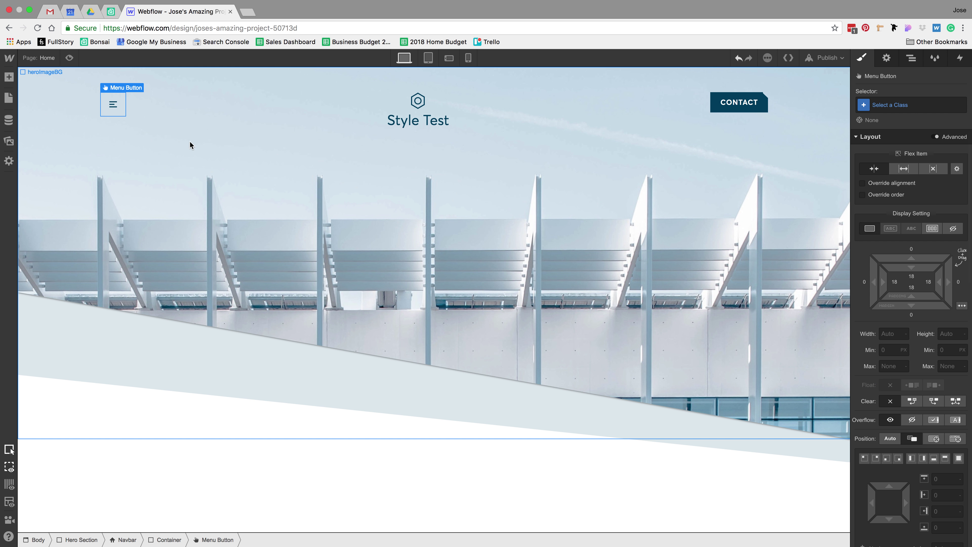
Step: Add a text block inside the Menu Button and set its text to "Menu"
click(9, 77)
drag(42, 356, 174, 71)
double_click(214, 116)
text(Menu)
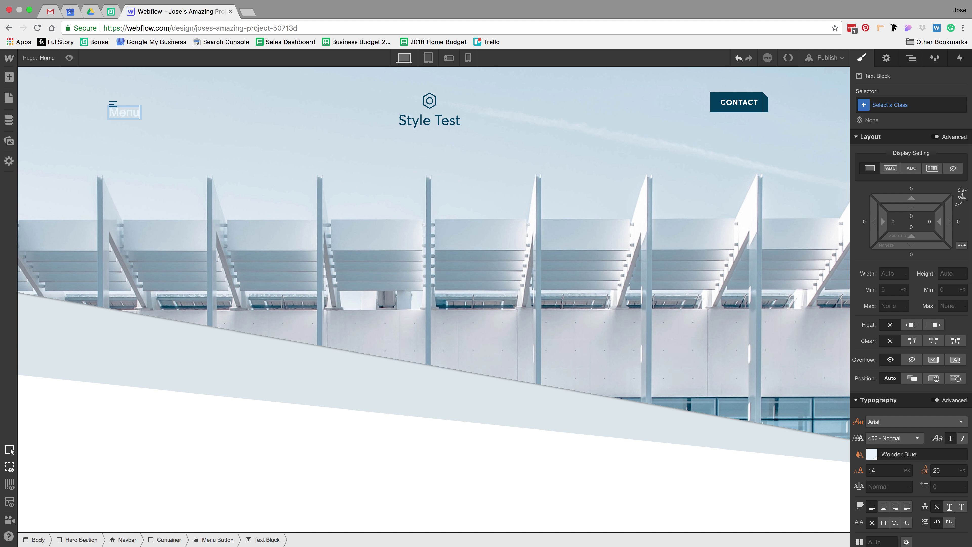
key(Escape)
Step: Switch to the Sketch mockup and examine the text styling of the MENU label and the MORE ABOUT US link
click(904, 110)
key(ctrl+Left)
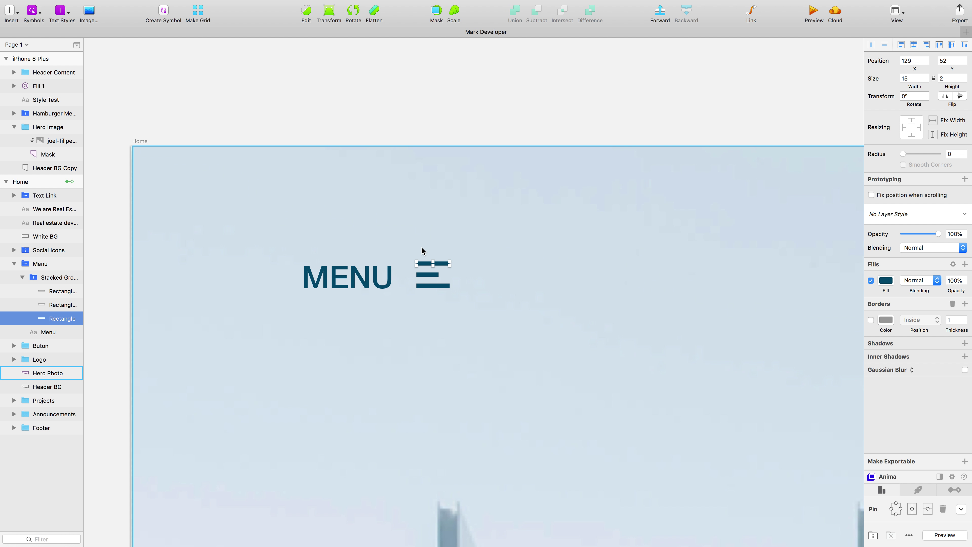
click(340, 284)
scroll(340, 279, down, 5)
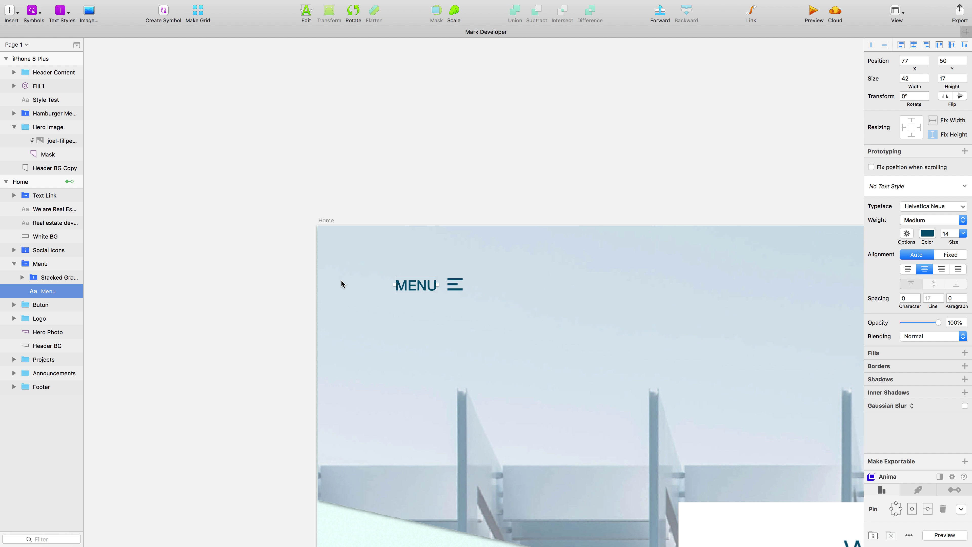
scroll(341, 279, up, 3)
scroll(543, 295, down, 3)
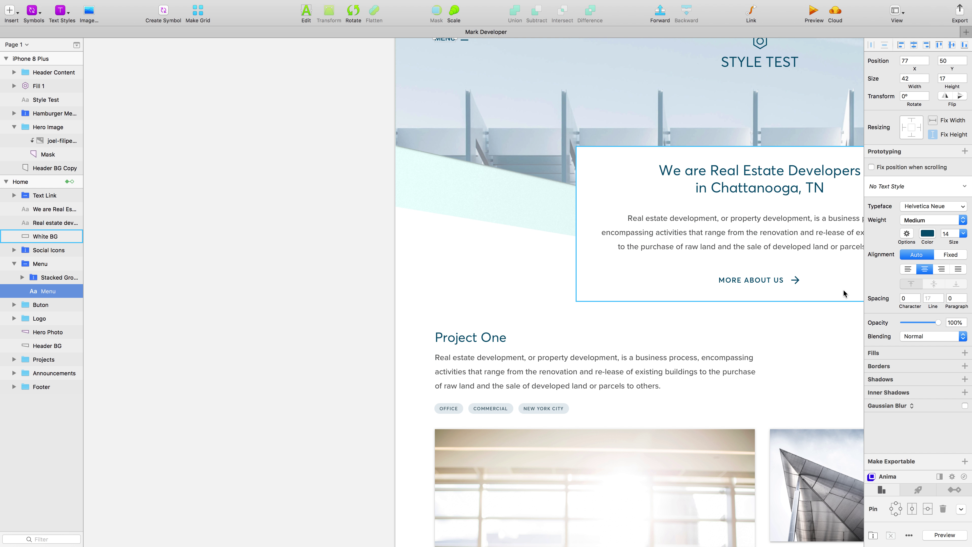
double_click(757, 279)
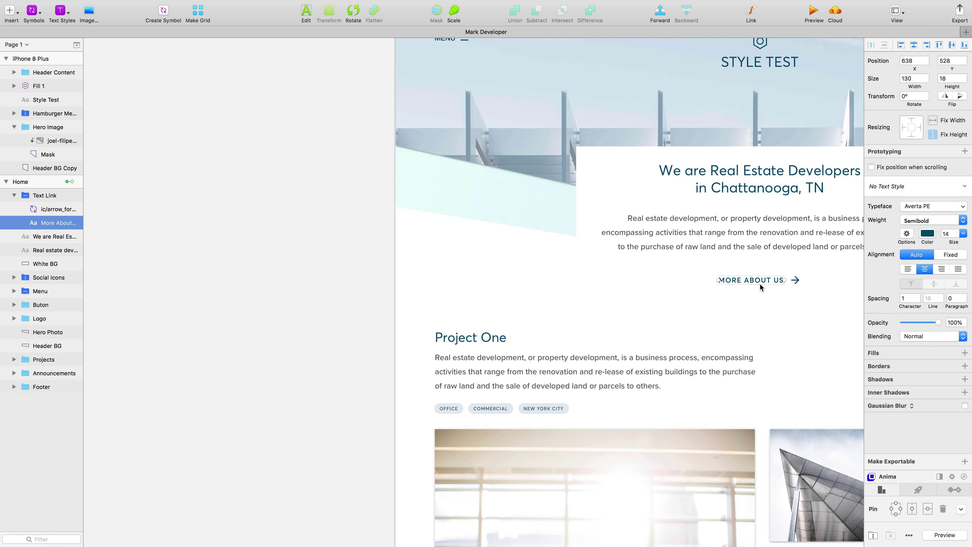
scroll(672, 214, up, 5)
double_click(445, 123)
Step: Return to Webflow and enter link as the new class name for the Menu text block
key(ctrl+Right)
text(link)
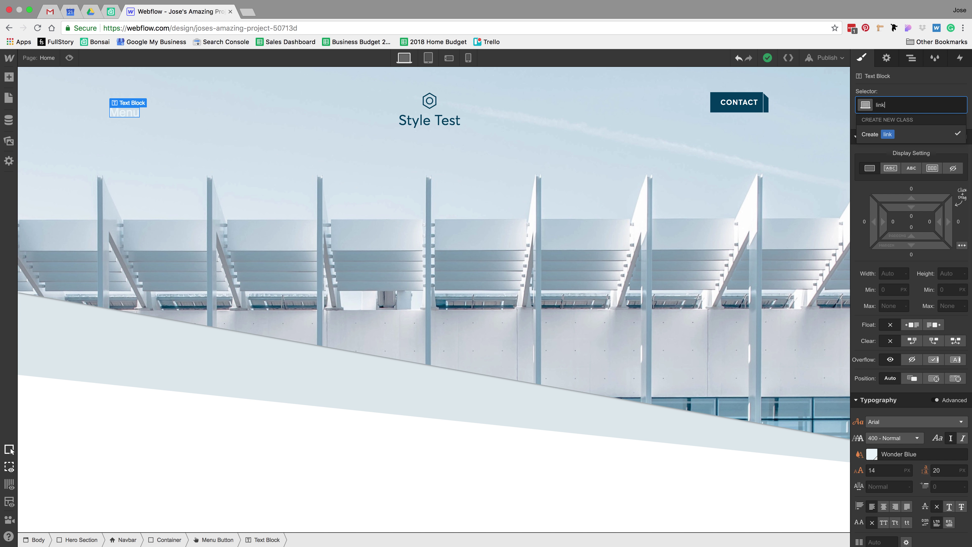
Step: Create the class "link" for the Menu text block and set its font to Averta
key(Return)
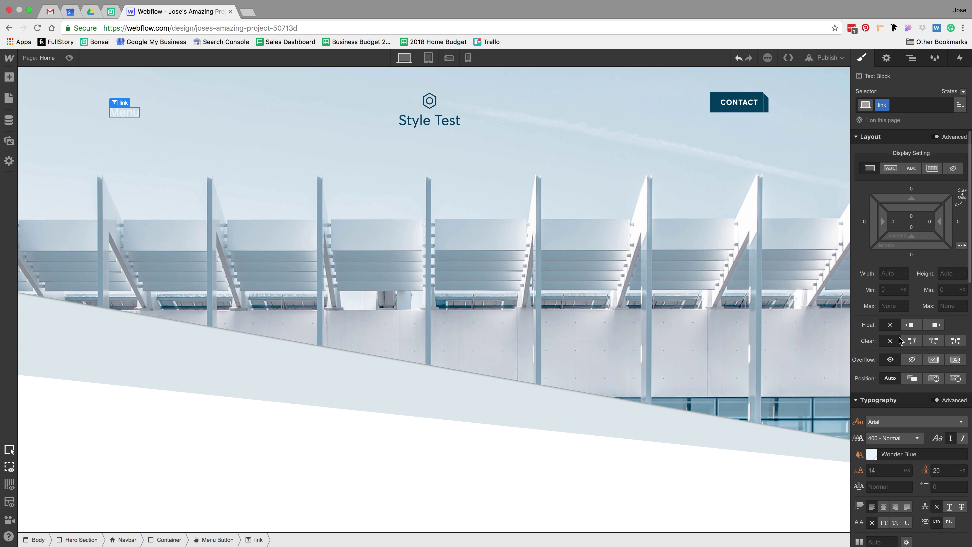
click(887, 422)
click(898, 448)
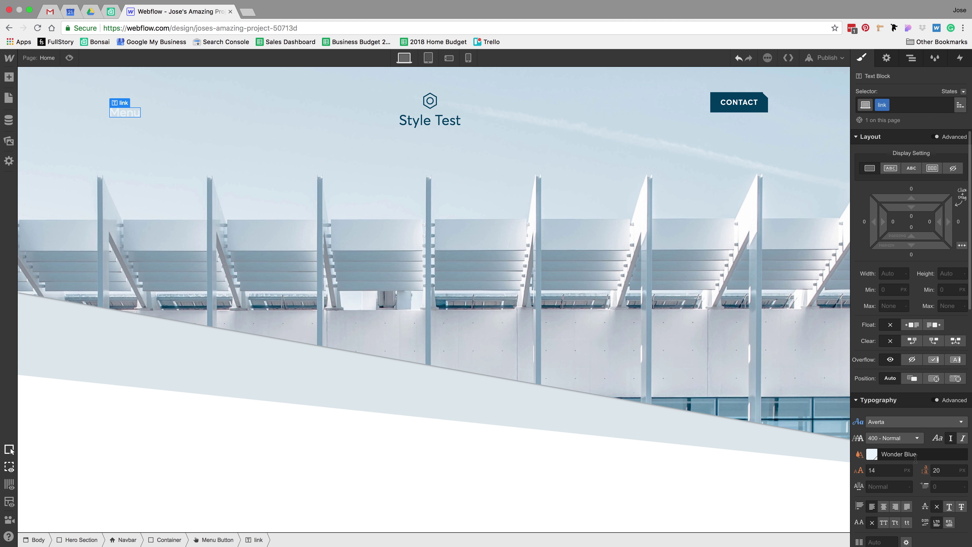
Step: Check the menu text in the Sketch mockup, and give the link text a 1.5 em line height and Dark Slate Blue colour
scroll(898, 452, down, 3)
key(super+Tab)
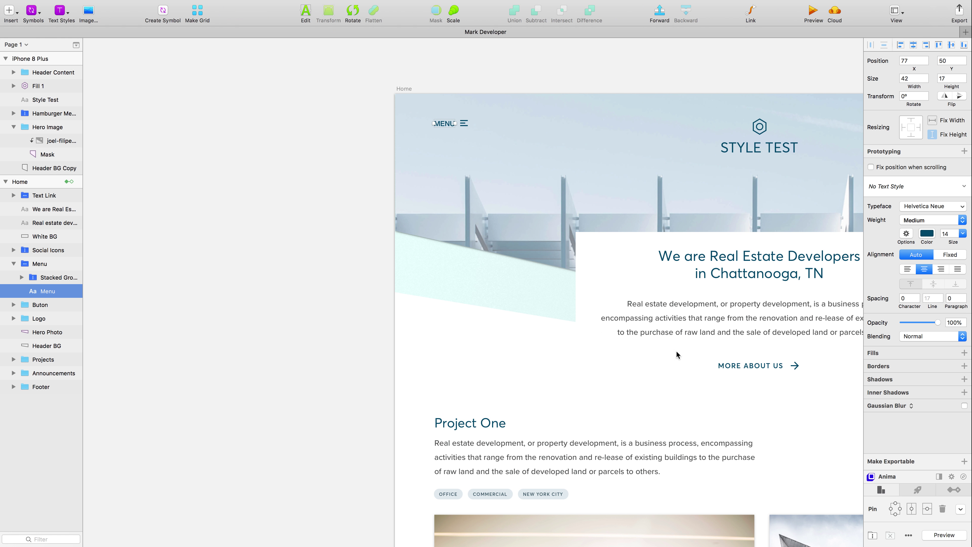
key(super+Tab)
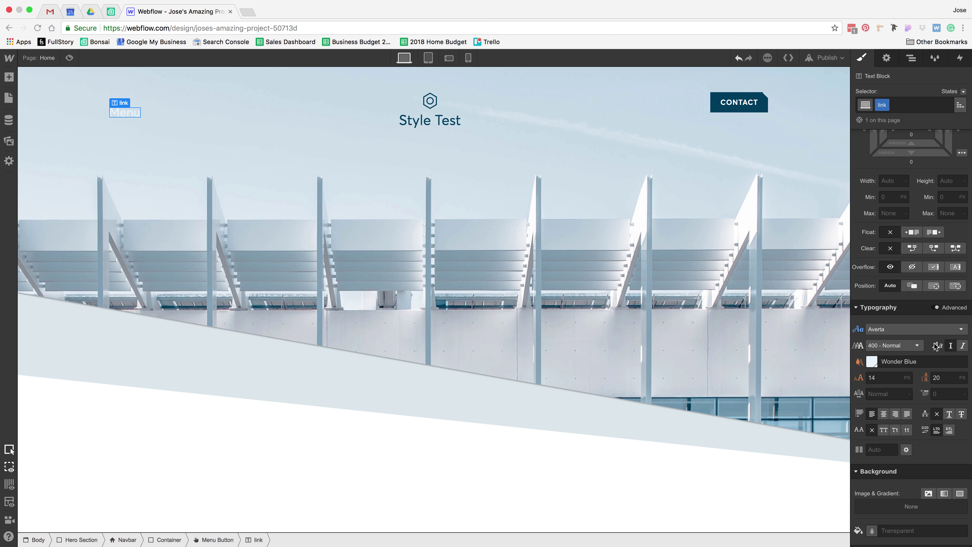
click(944, 378)
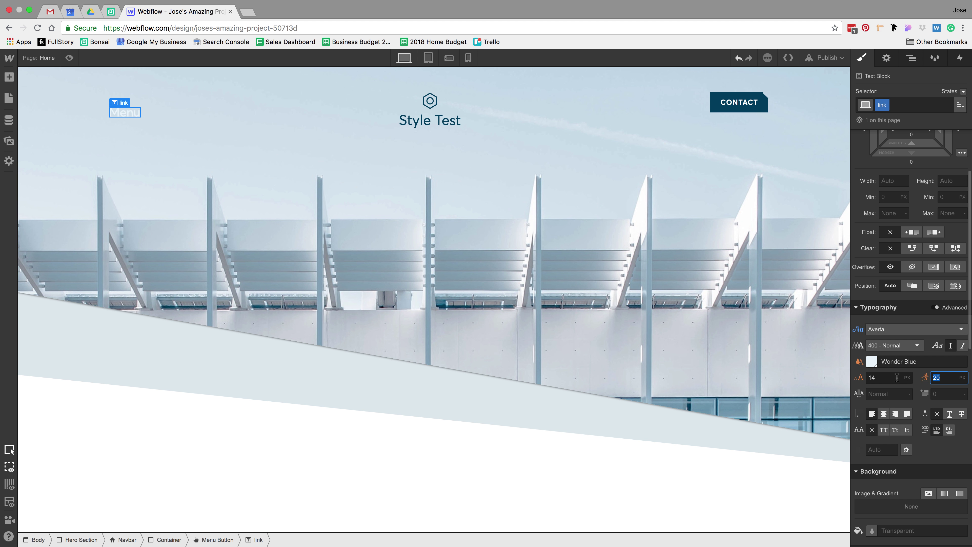
text(1.5)
key(Return)
click(871, 362)
click(904, 491)
click(912, 259)
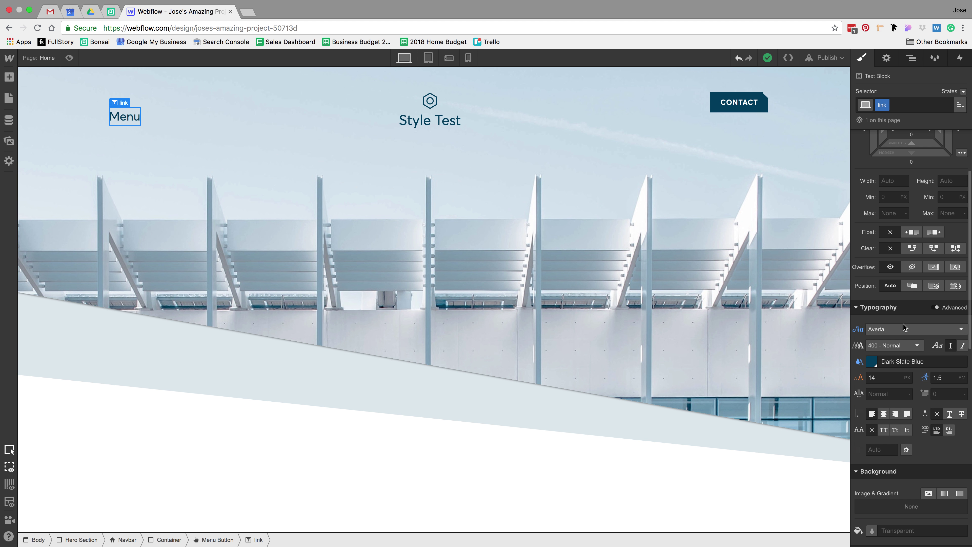
Step: Set the link text's font size to 14 px and make it all caps
click(886, 377)
key(BackSpace)
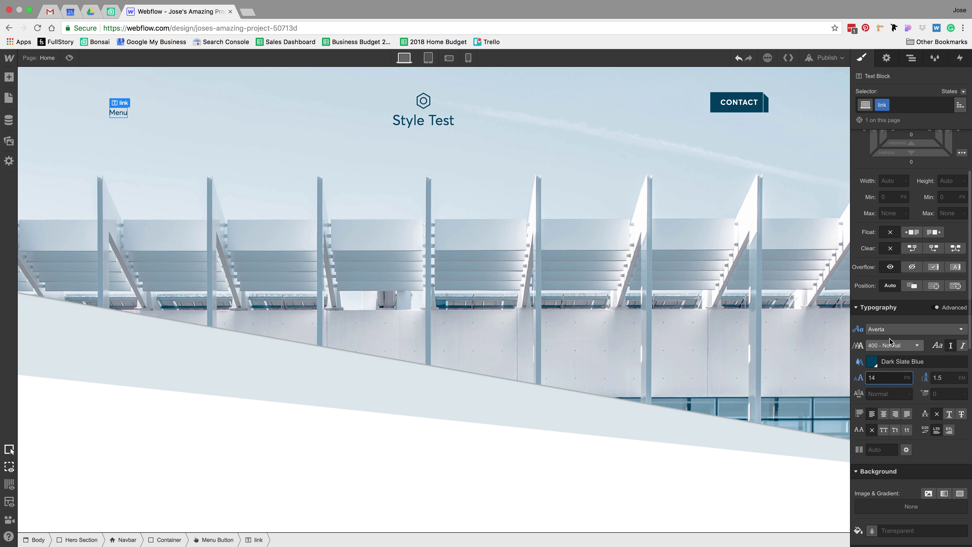
click(883, 429)
Step: Set the link text's letter spacing to 1 and its weight to 600 - Semi Bold, consulting the Sketch mockup
click(887, 393)
text(1)
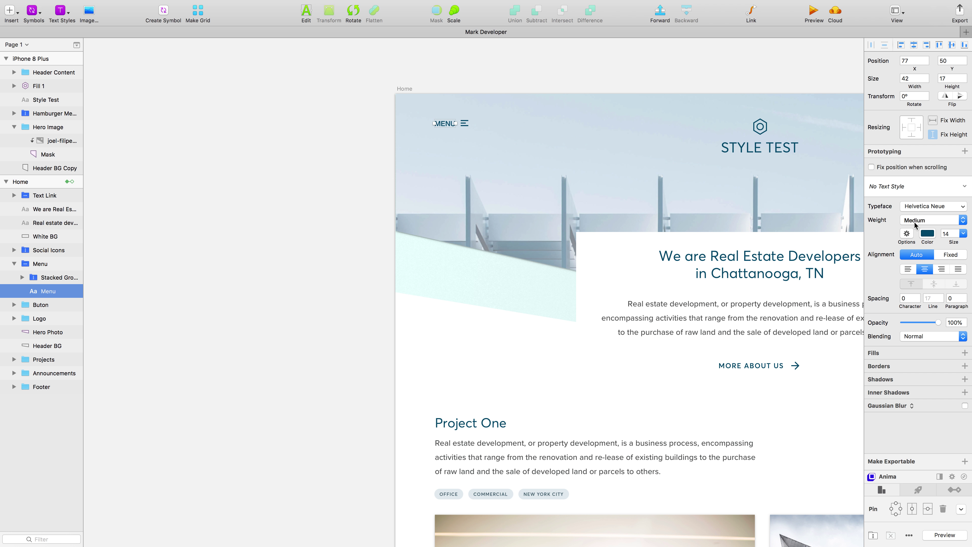
key(ctrl+Right)
click(896, 345)
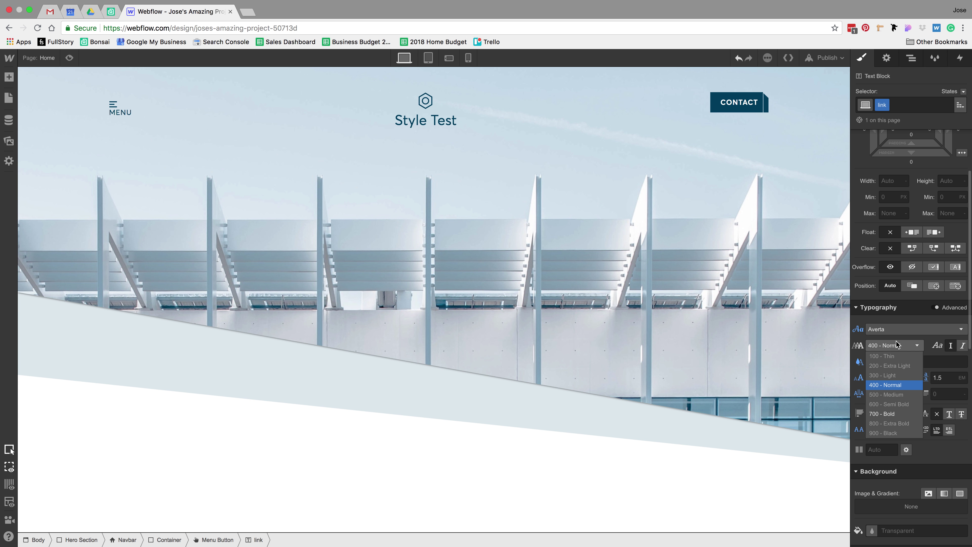
click(902, 403)
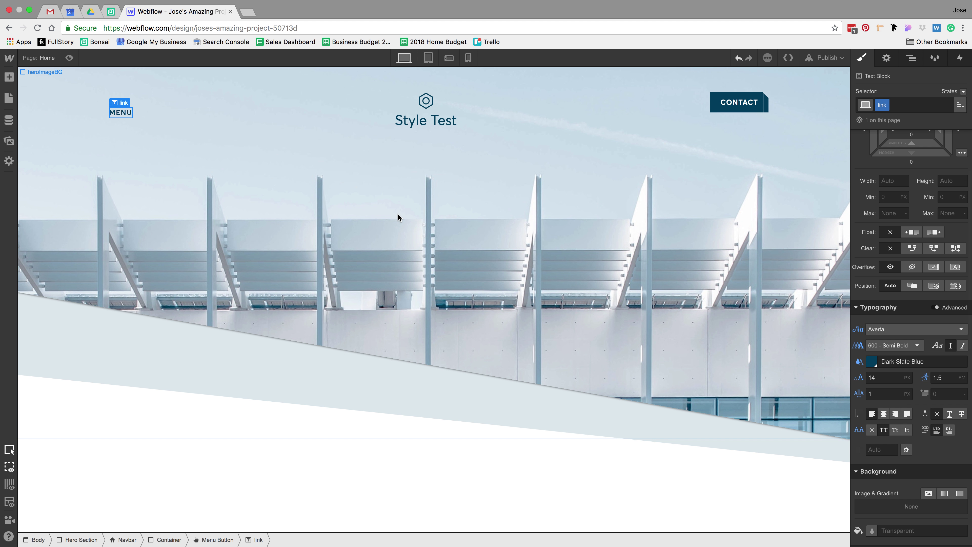
Step: Switch the Menu Button's display setting to flex
click(217, 539)
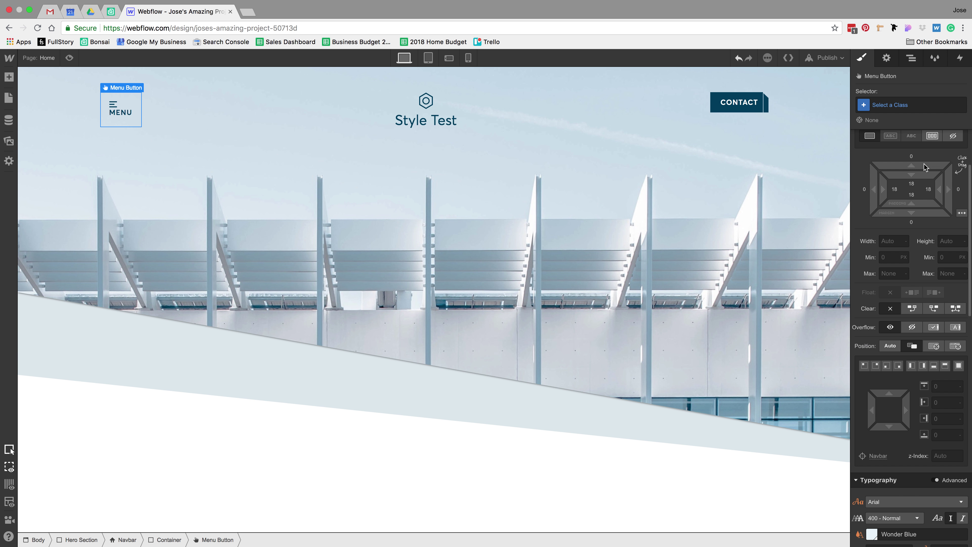
click(932, 136)
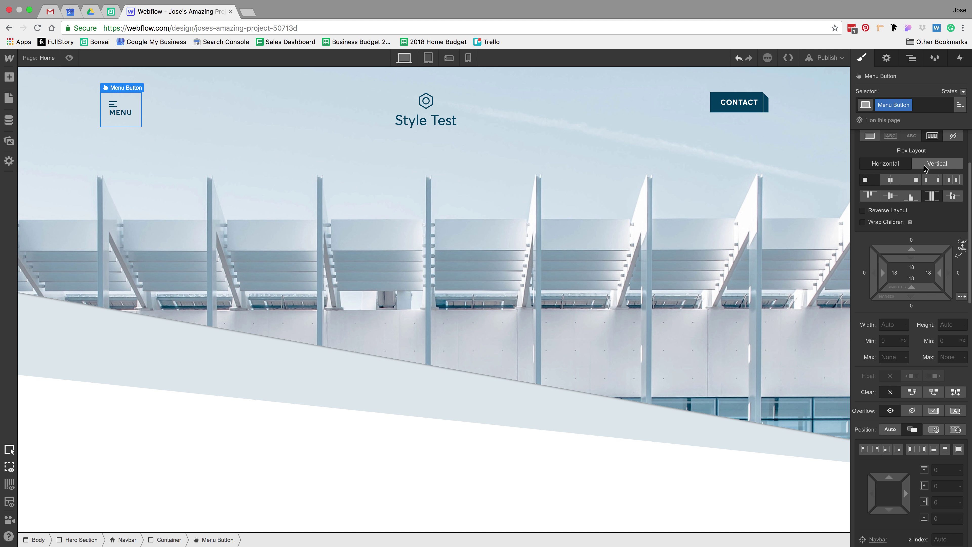
Step: Reorder the Menu Button's children so the link text comes before the Hamburger Wrapper, and collapse the Nav Menu branch
click(915, 58)
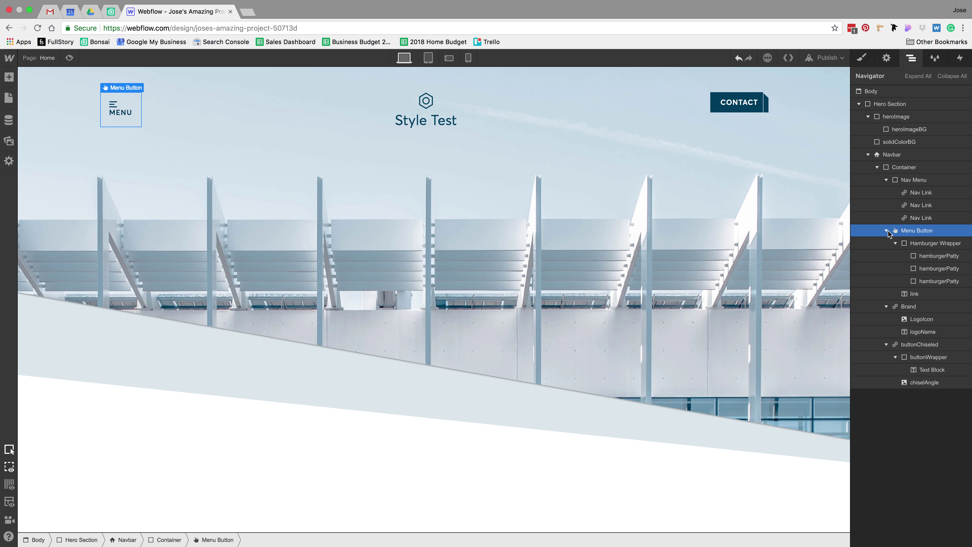
drag(914, 294, 917, 238)
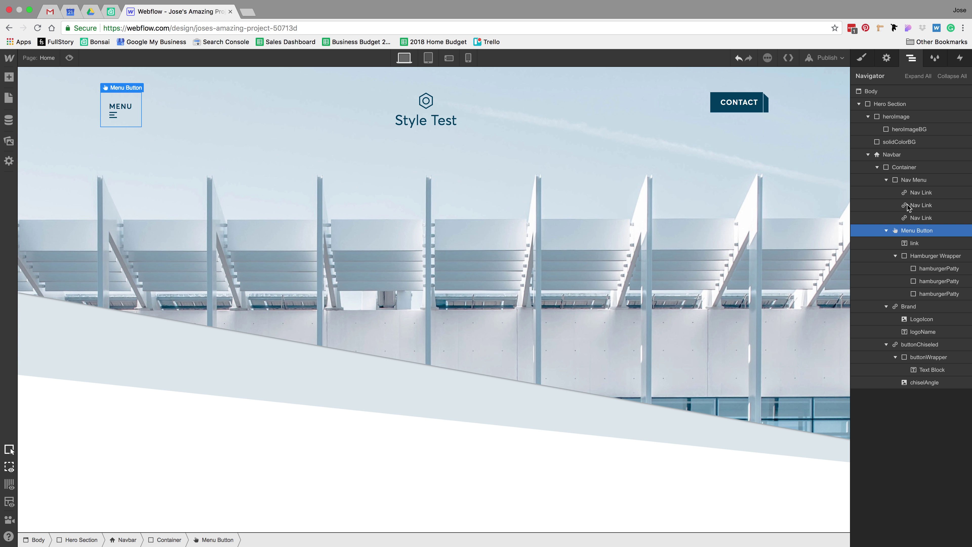
click(887, 180)
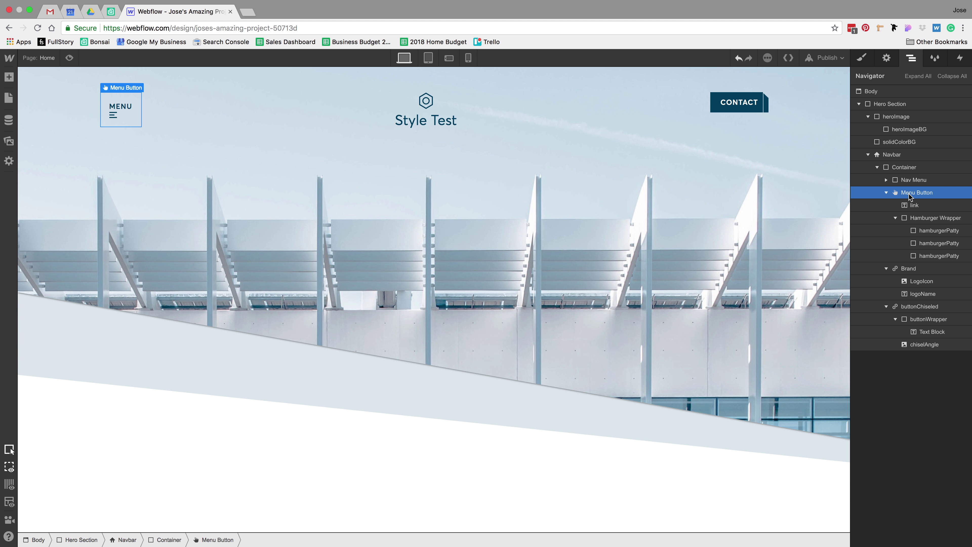
Step: Try centre alignment on the Menu Button and a flex sizing option on the Hamburger Wrapper, and reset the button's flex display
key(s)
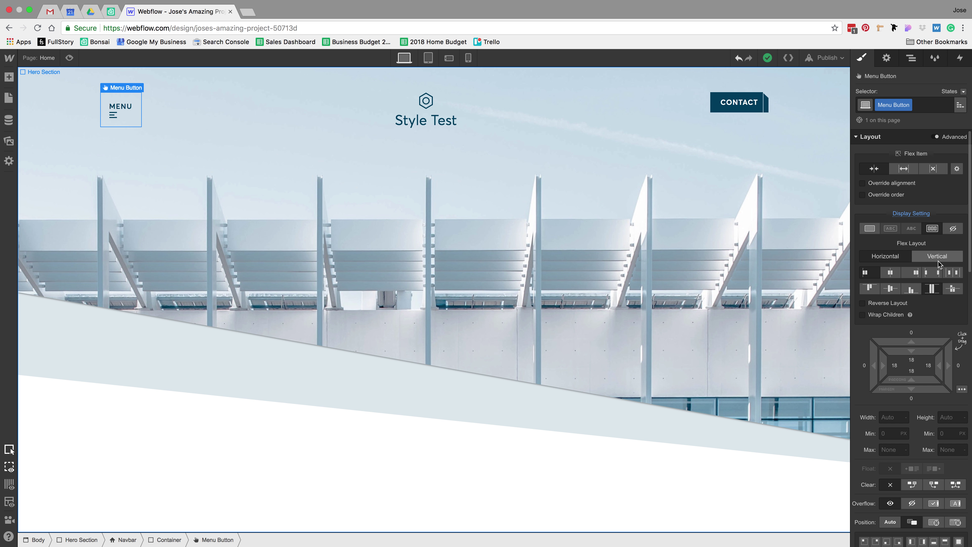
click(887, 290)
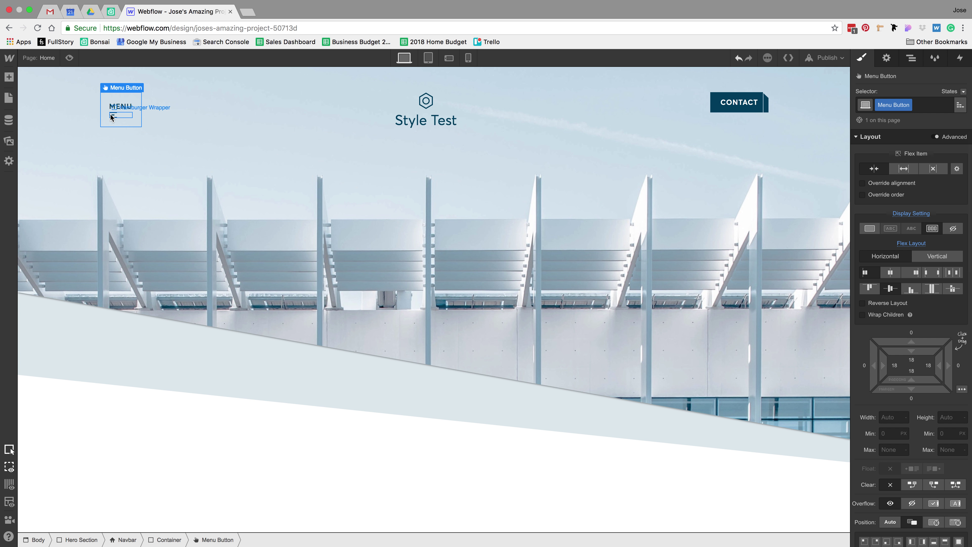
click(125, 117)
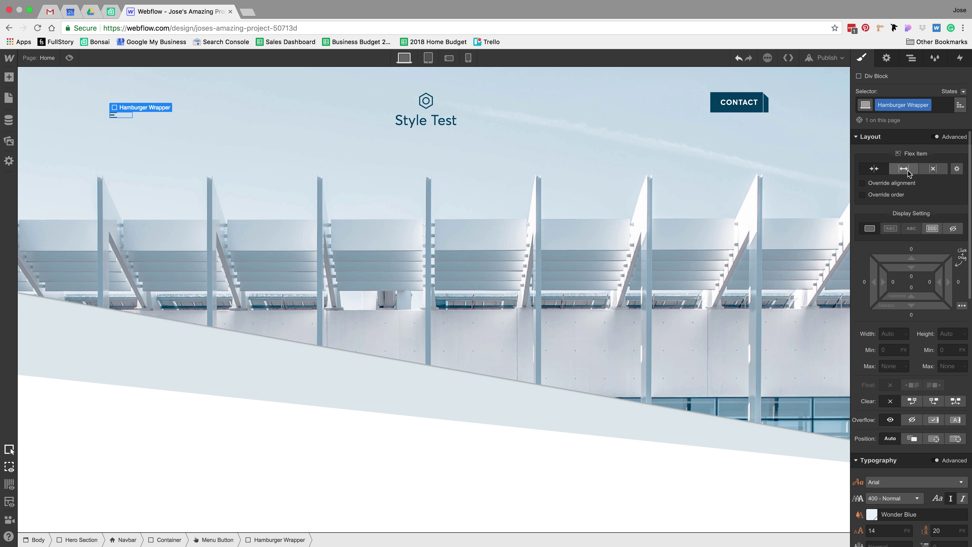
click(931, 169)
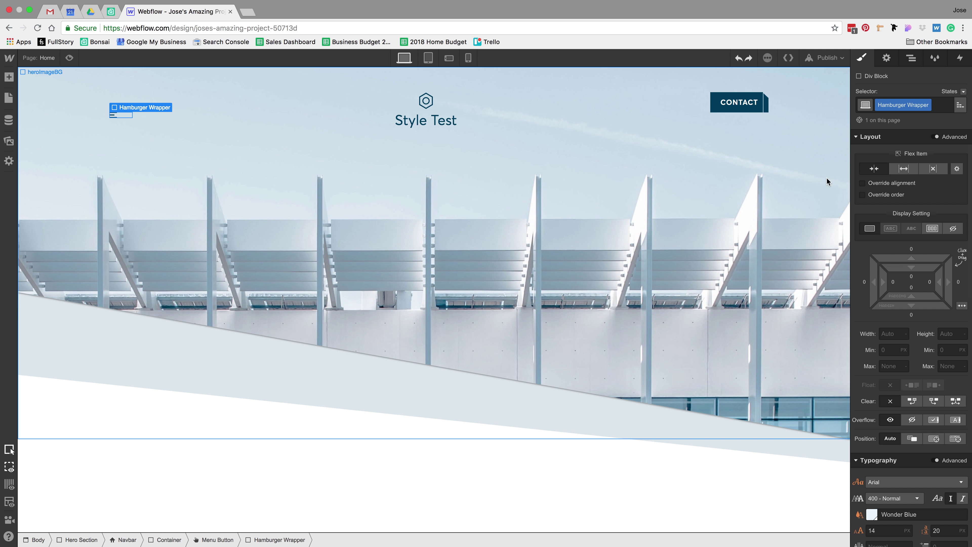
click(229, 540)
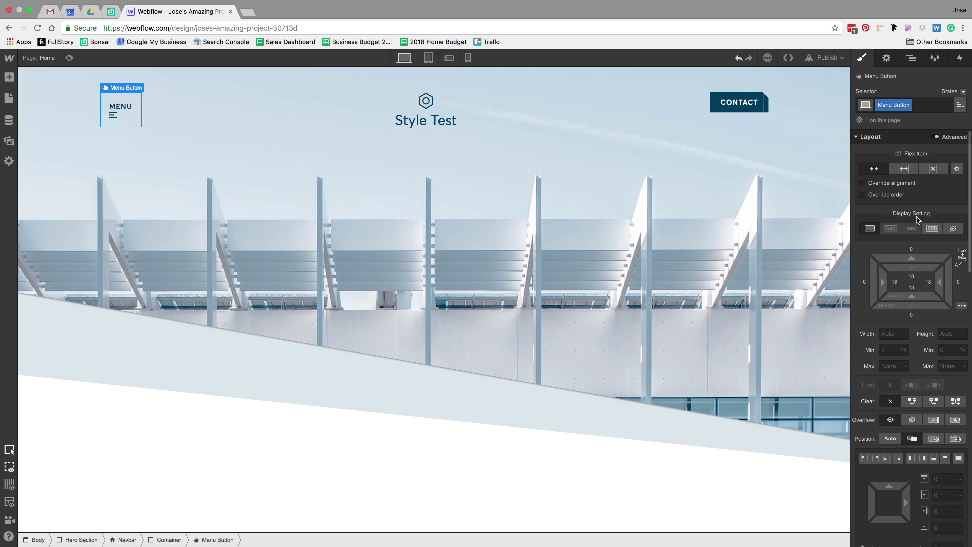
Step: Set the MENU link text's display to inline-block
click(123, 106)
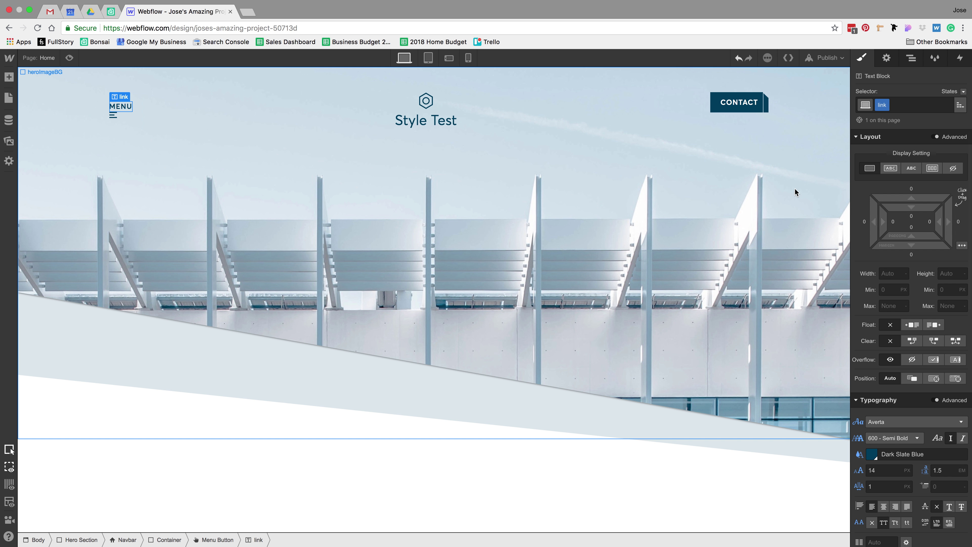
click(895, 171)
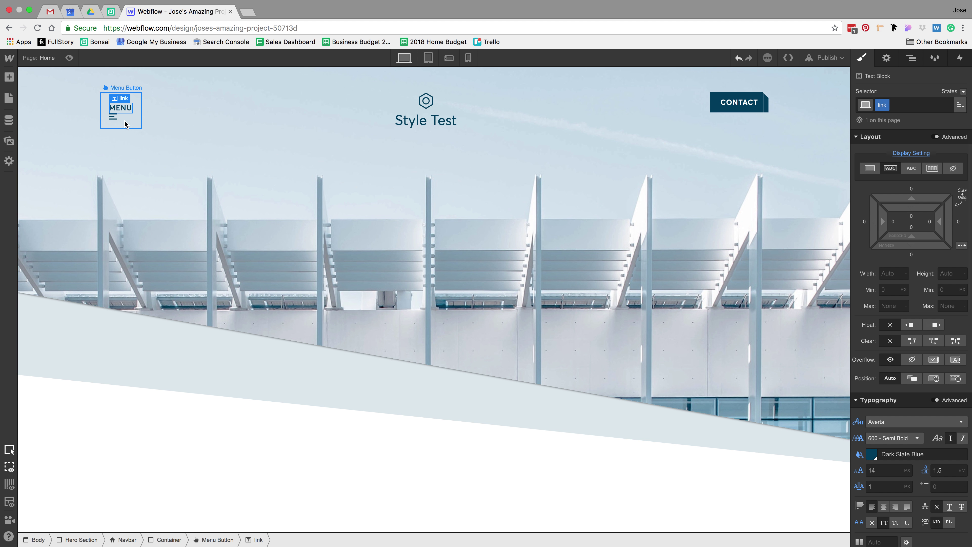
Step: Set the Hamburger Wrapper's display to inline-block and float it right beside the MENU text
click(117, 117)
scroll(904, 470, down, 5)
scroll(904, 470, up, 3)
click(911, 328)
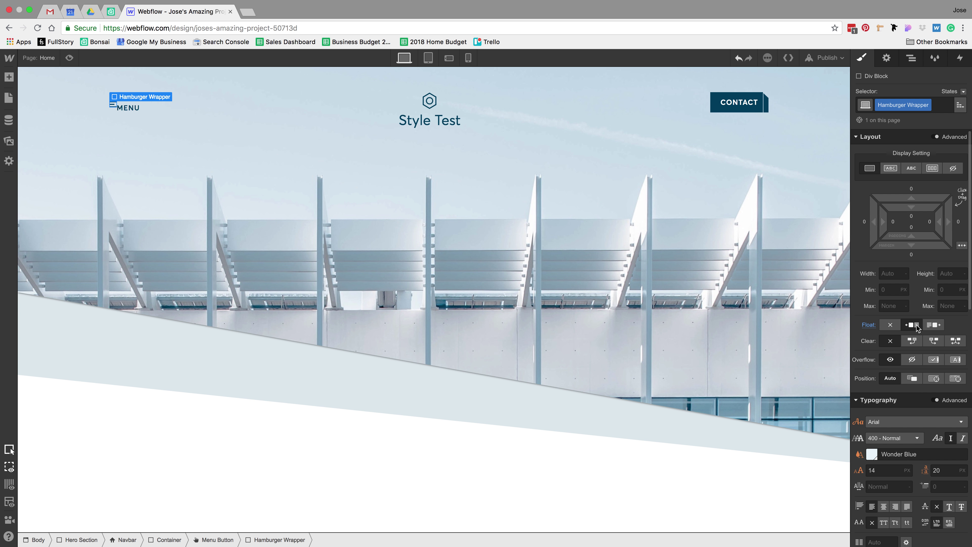
click(890, 168)
click(932, 325)
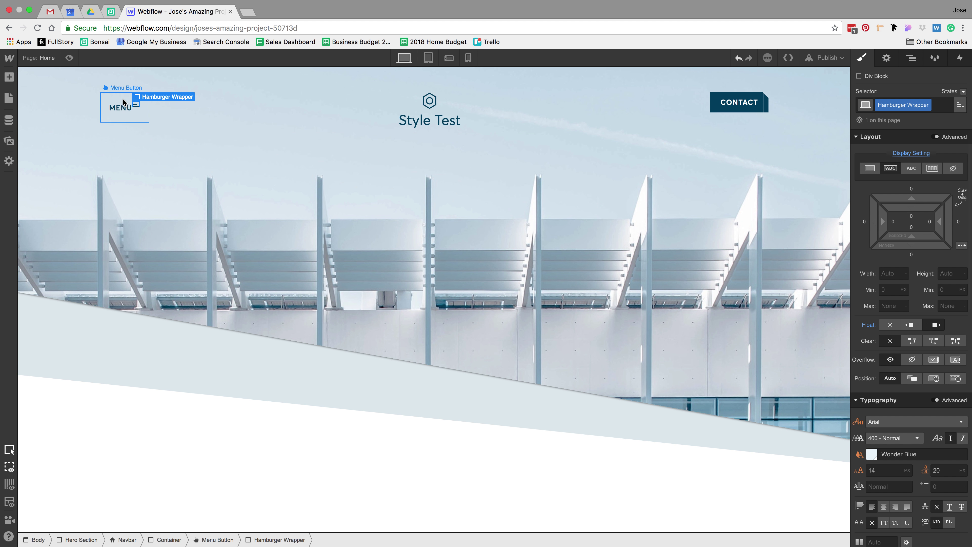
Step: Set the Menu Button's top and bottom padding to 8 px each
click(128, 108)
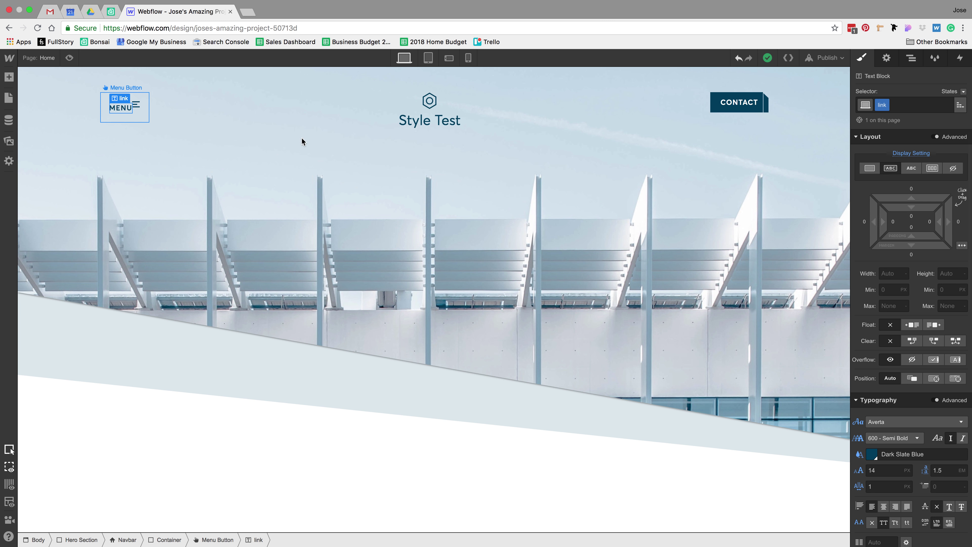
key(Escape)
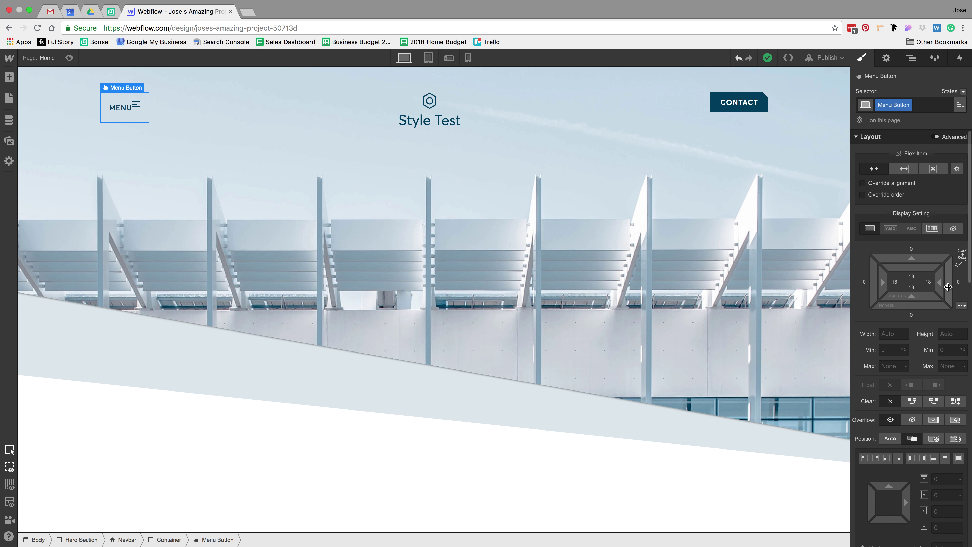
click(913, 277)
key(Return)
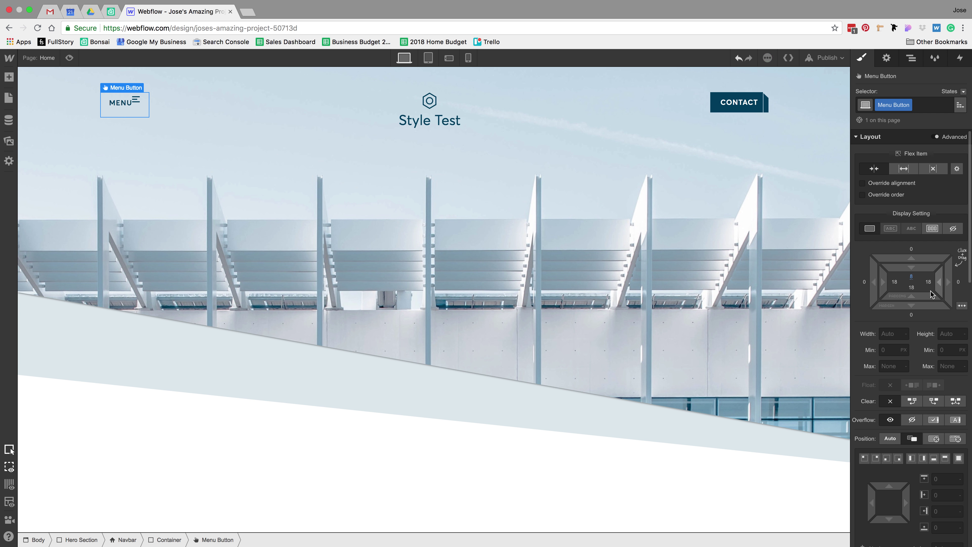
click(912, 289)
text(8)
key(Return)
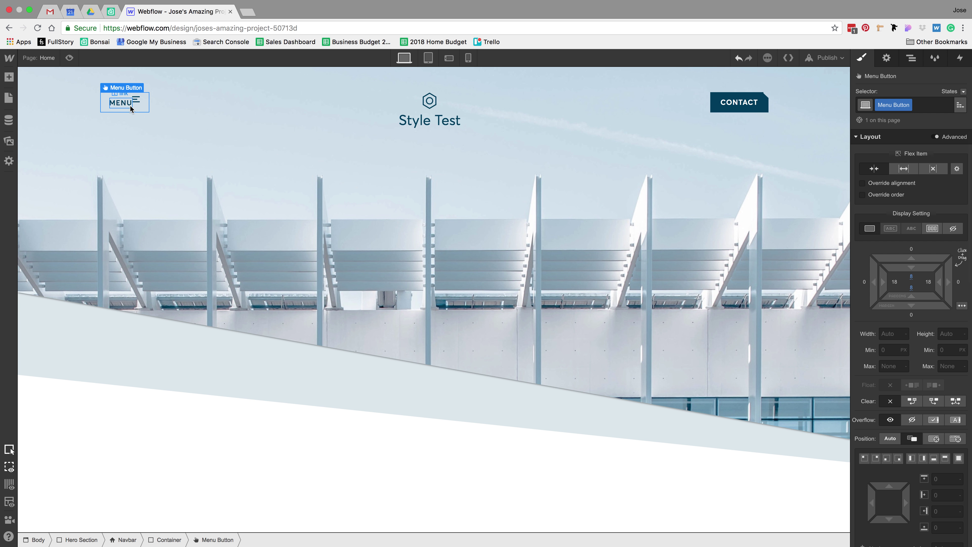
Step: Give the Hamburger Wrapper a top margin of 7 px and a left margin of 10 px
click(136, 101)
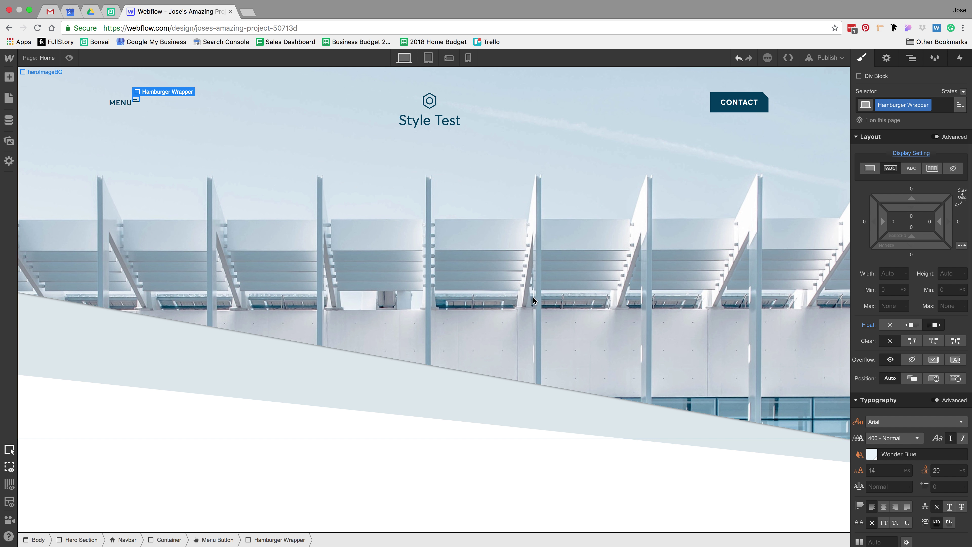
mouse_move(915, 198)
mouse_down()
mouse_move(917, 207)
mouse_move(916, 187)
mouse_up()
key(ctrl+Left)
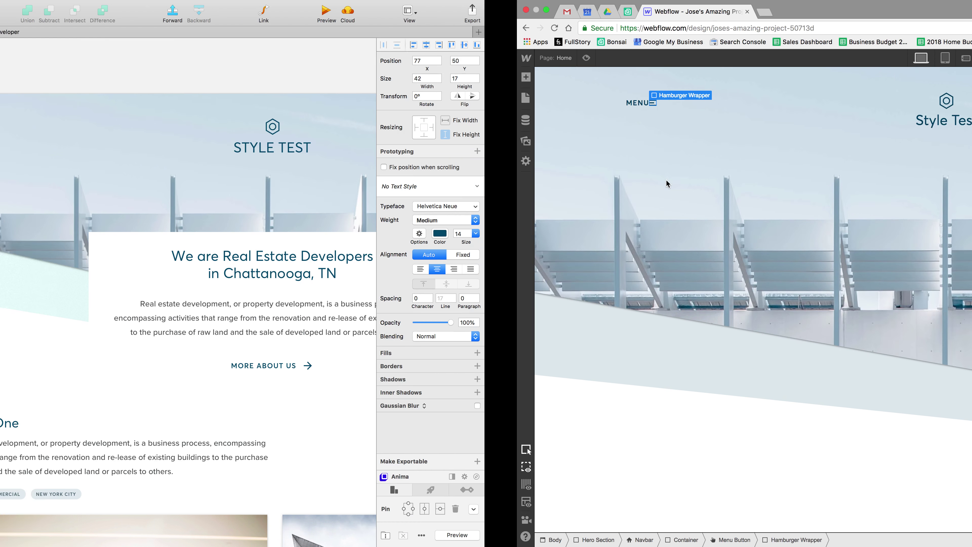
key(ctrl+Right)
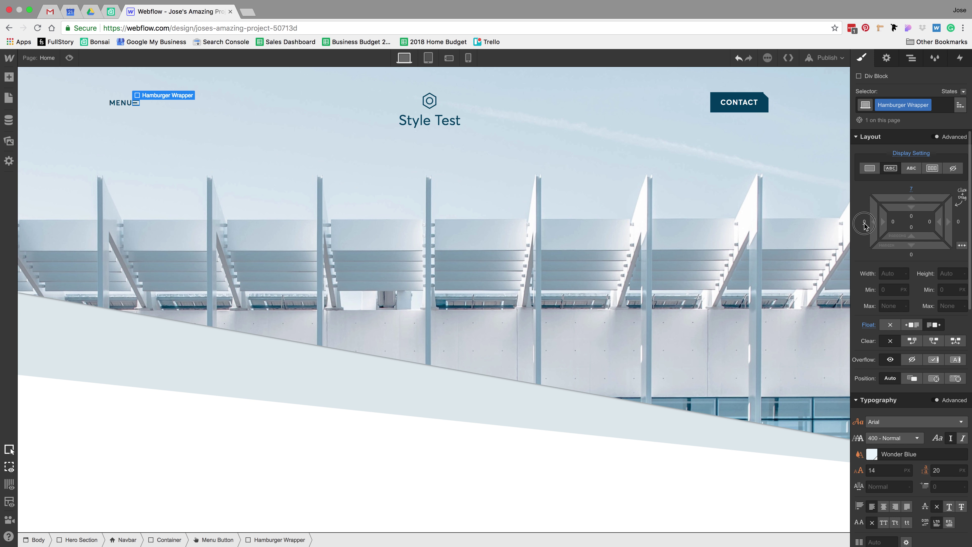
click(865, 223)
key(Return)
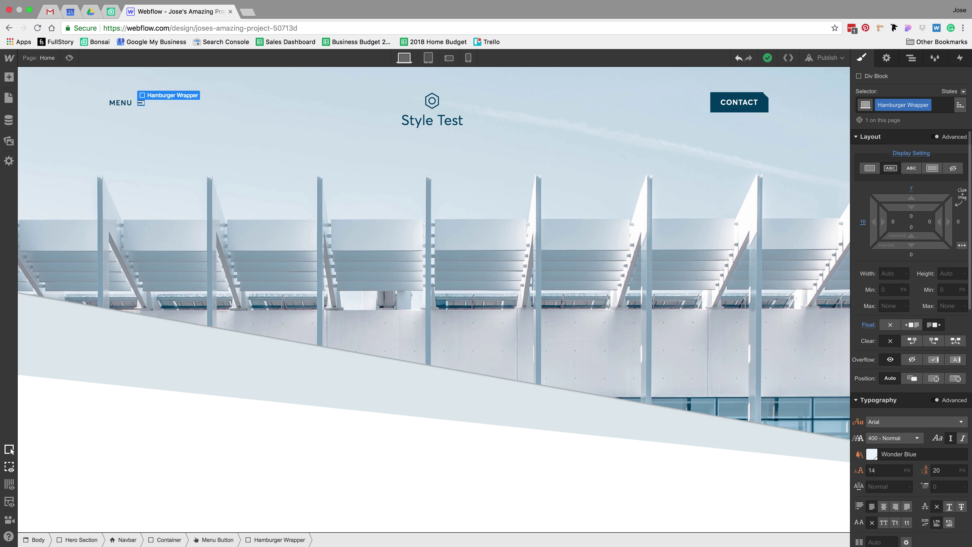
Step: Preview the page, test the MENU button, and return to the design view
click(417, 332)
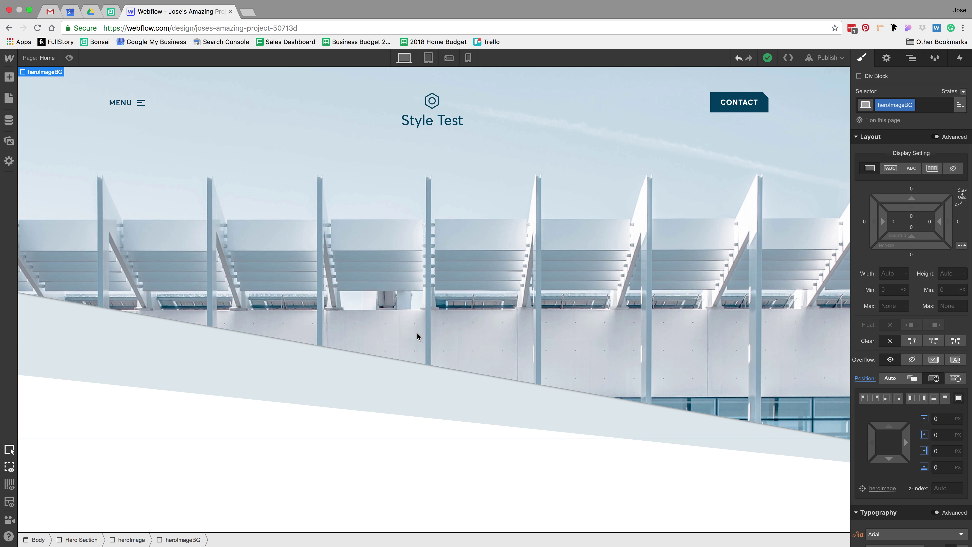
click(70, 57)
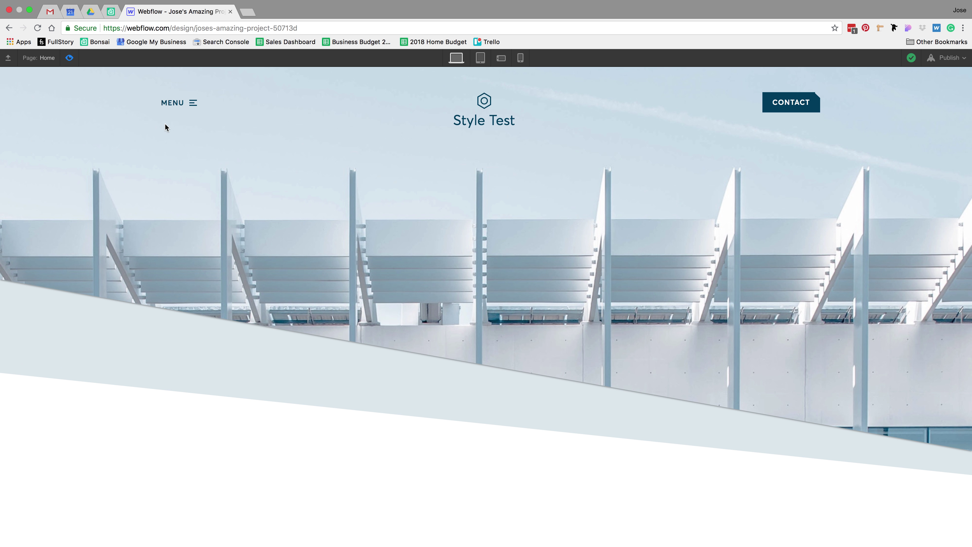
click(180, 103)
click(183, 105)
key(Escape)
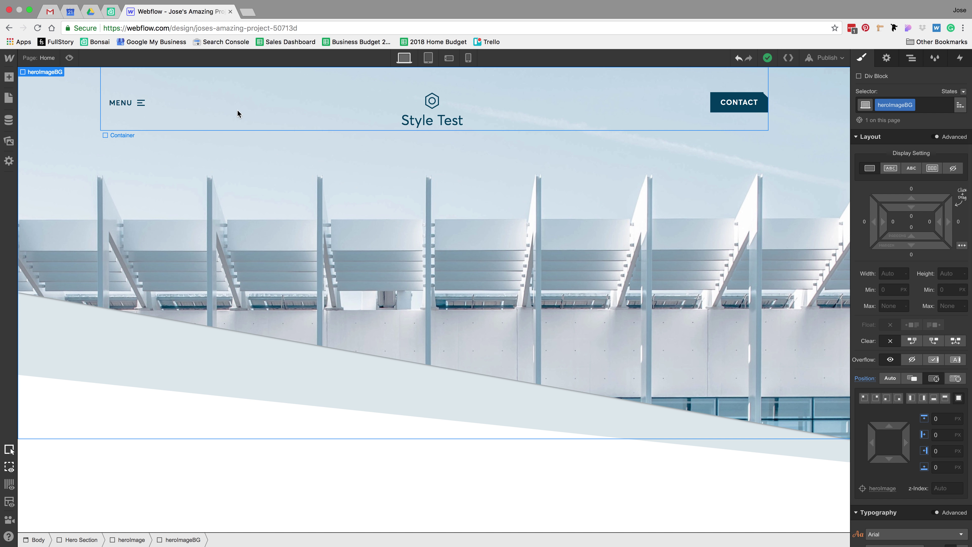
Step: Vertically center the flex children of the Navbar Container so the menu, logo and CONTACT button line up
click(239, 128)
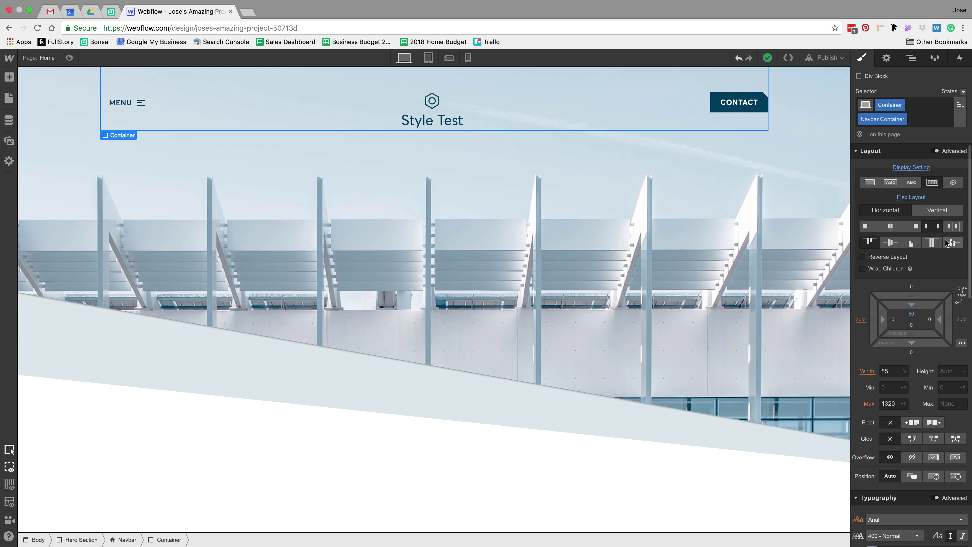
click(890, 242)
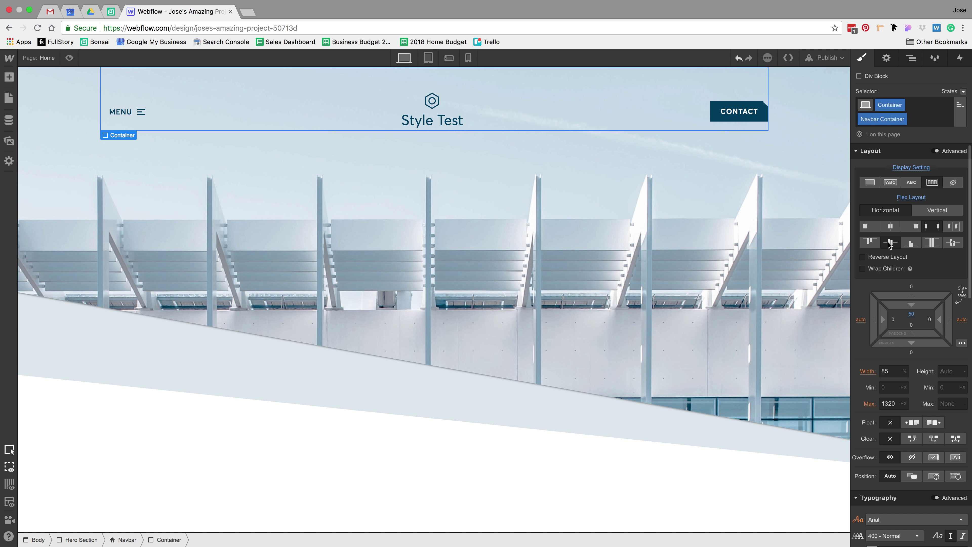
click(518, 192)
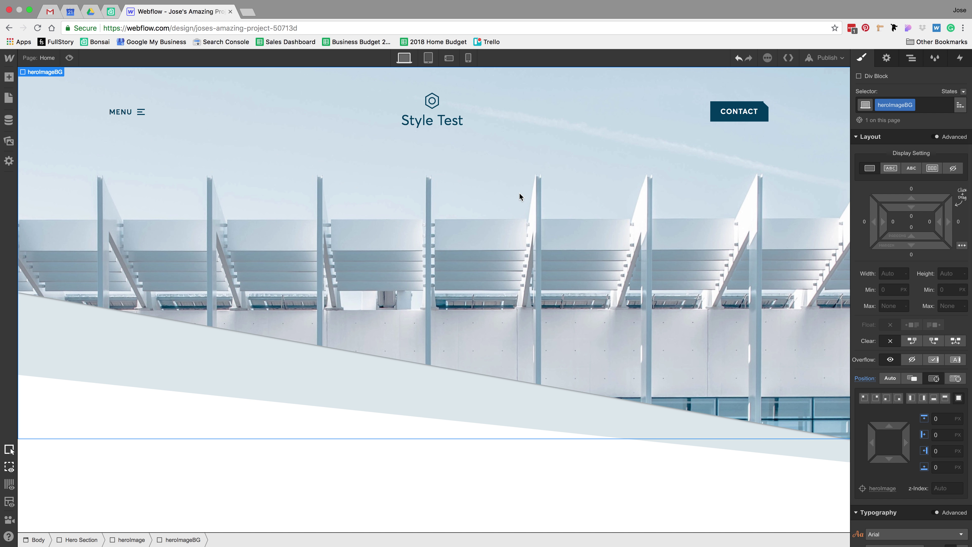
Step: Check the hero layout in the Sketch design, return to Webflow and set the solidColorBG div's z-index to 1
key(super+Tab)
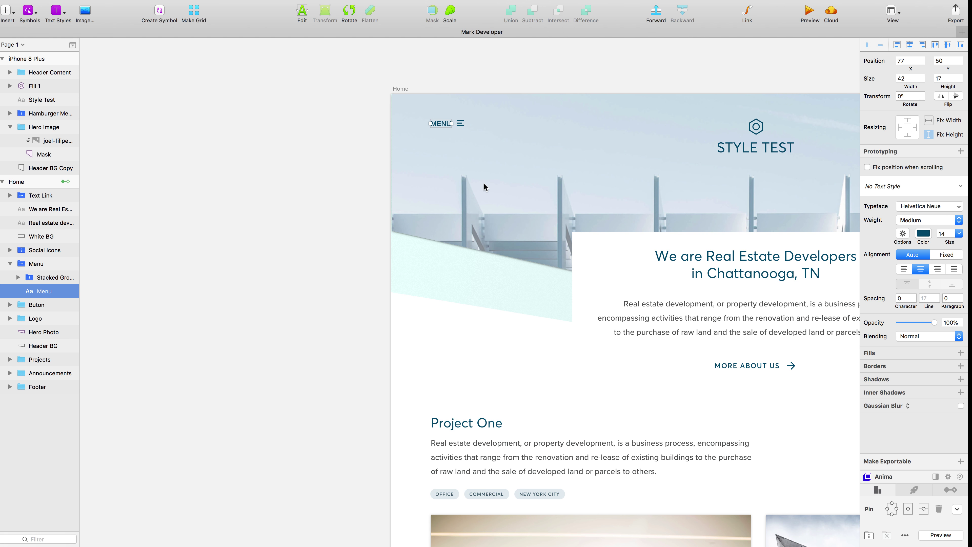
scroll(489, 185, right, 10)
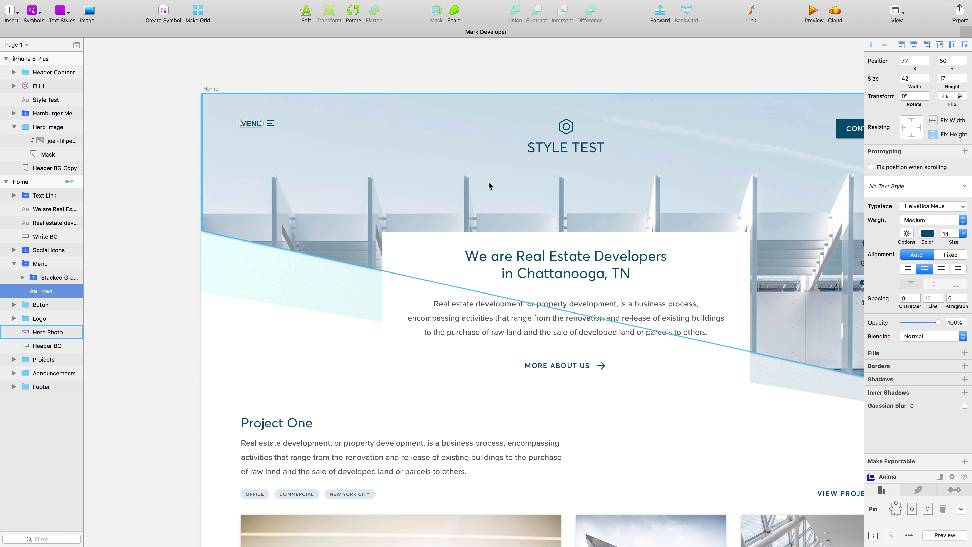
scroll(489, 185, right, 5)
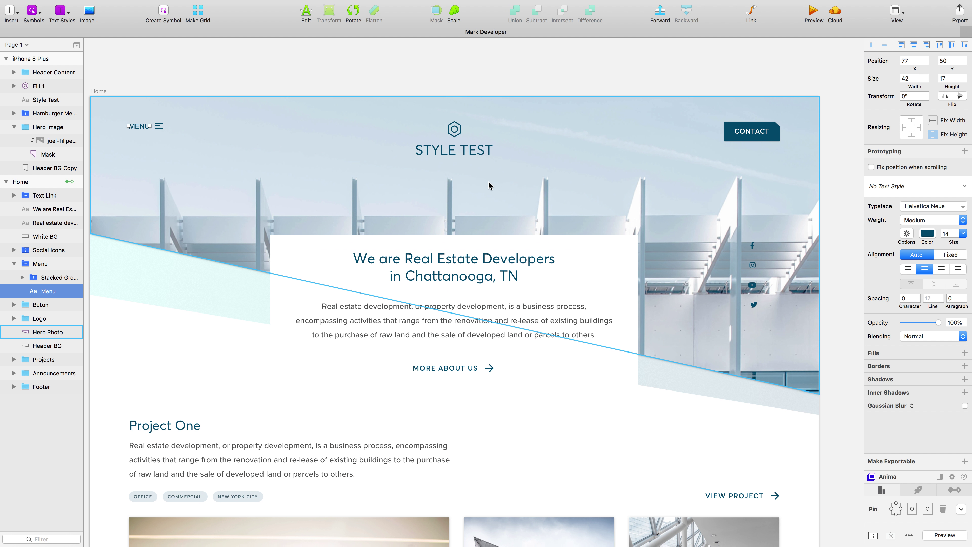
scroll(489, 186, down, 1)
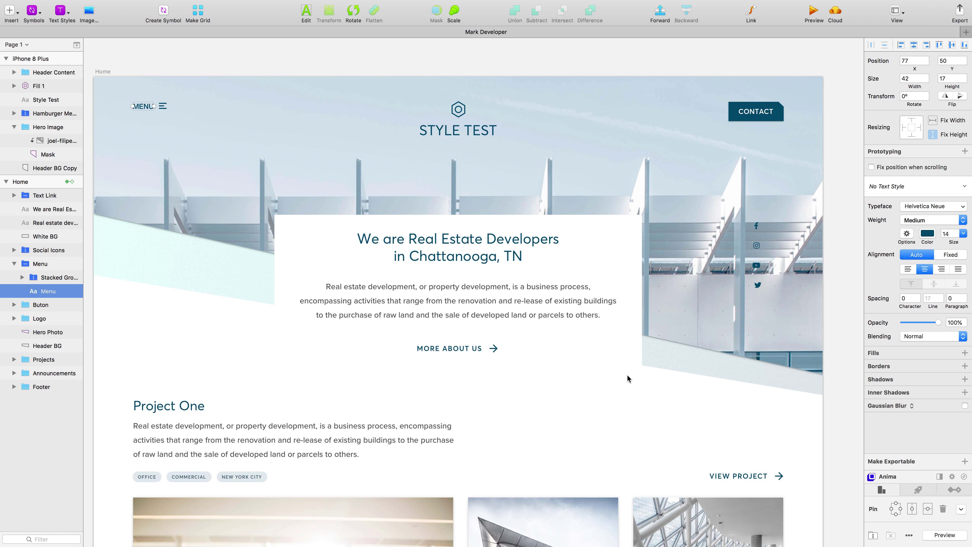
key(super+Tab)
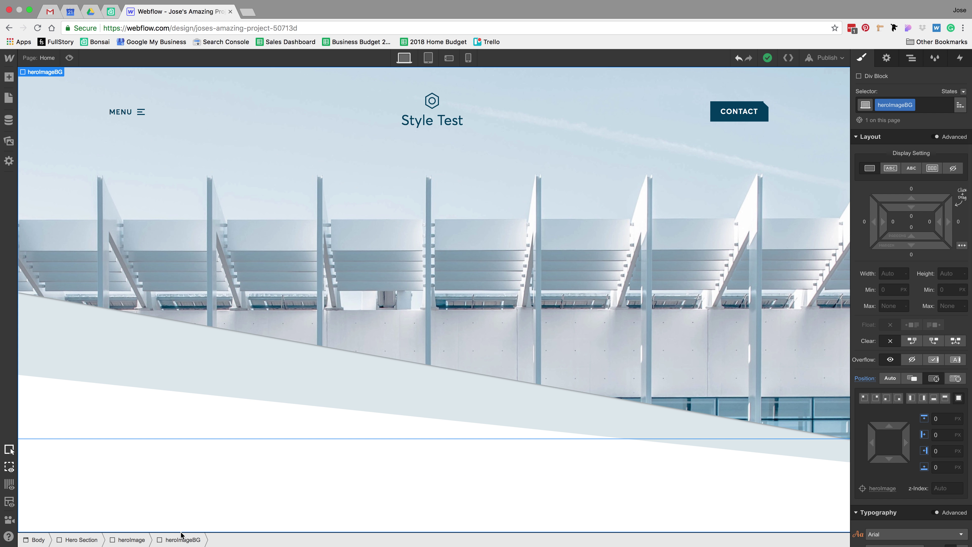
click(131, 539)
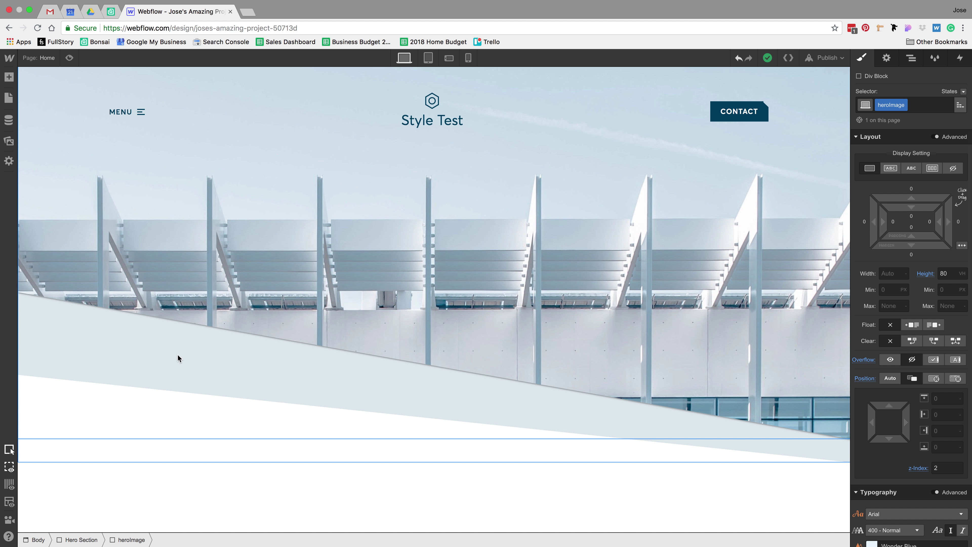
click(158, 354)
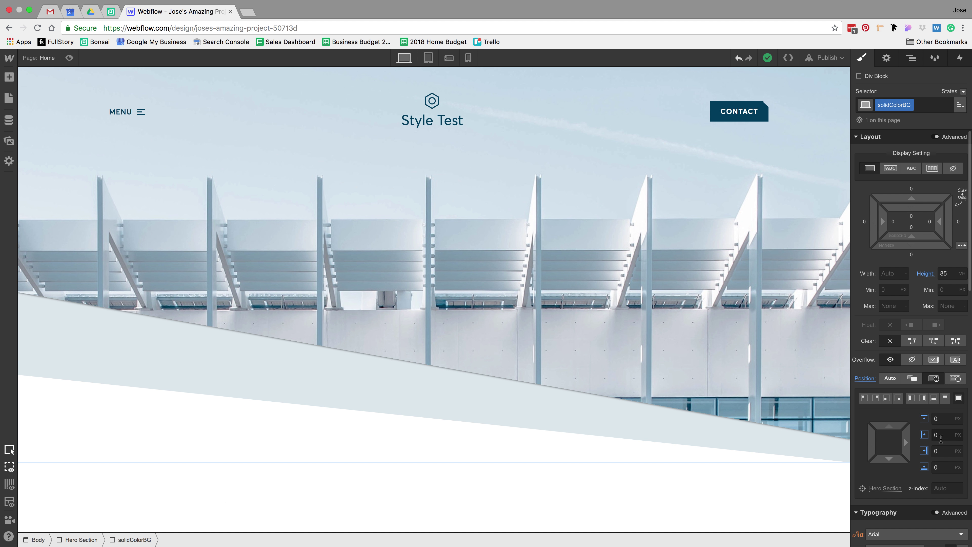
click(947, 487)
text(1)
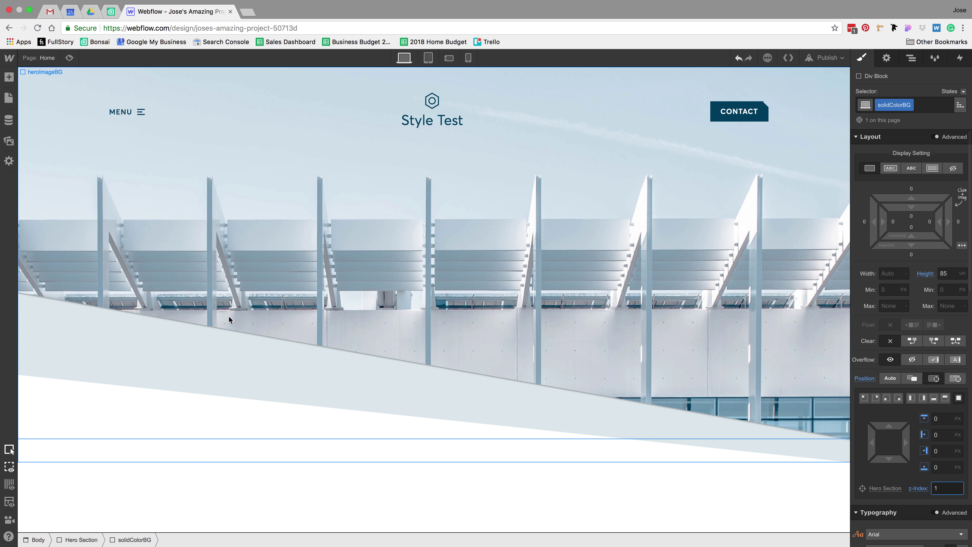
Step: Add a div block to the Hero Section and give it the class heroContentWrapper
click(86, 539)
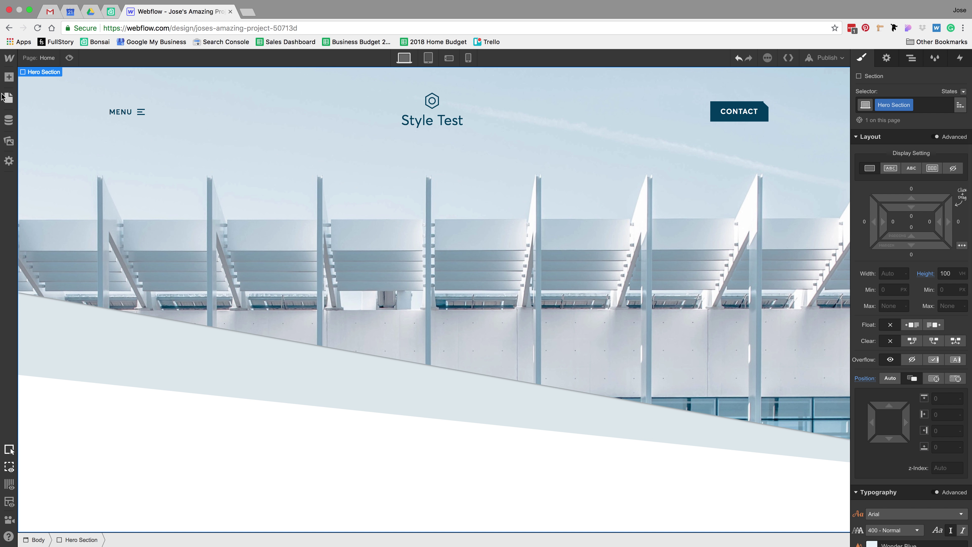
click(9, 77)
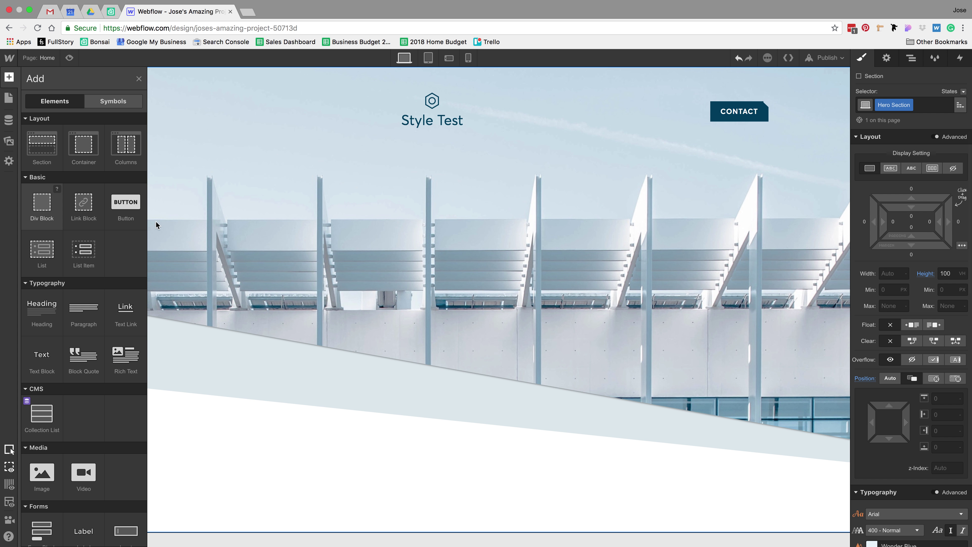
click(45, 201)
click(897, 107)
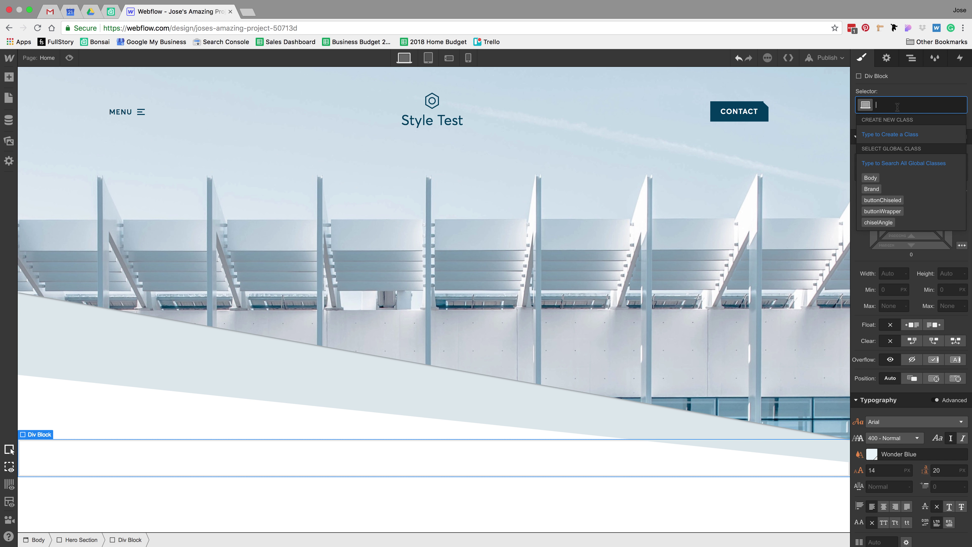
text(h)
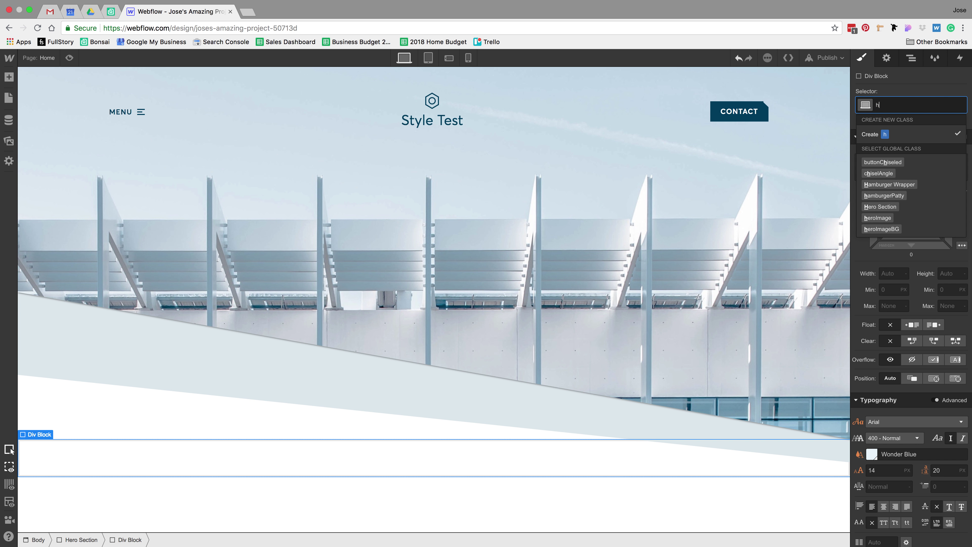
text(eroContentWrapper)
key(Return)
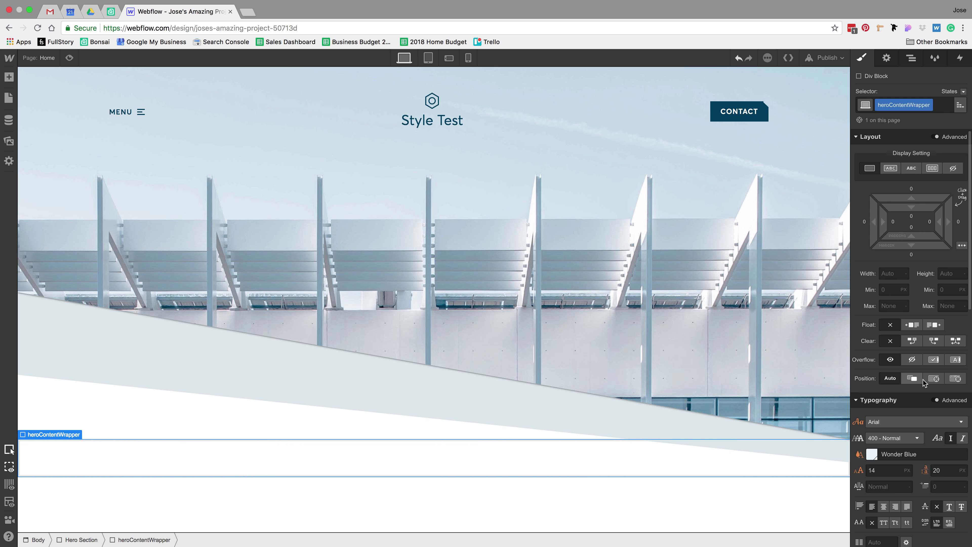
Step: Position heroContentWrapper absolutely with a bottom offset of 0 px and compare it with the Sketch design
click(934, 379)
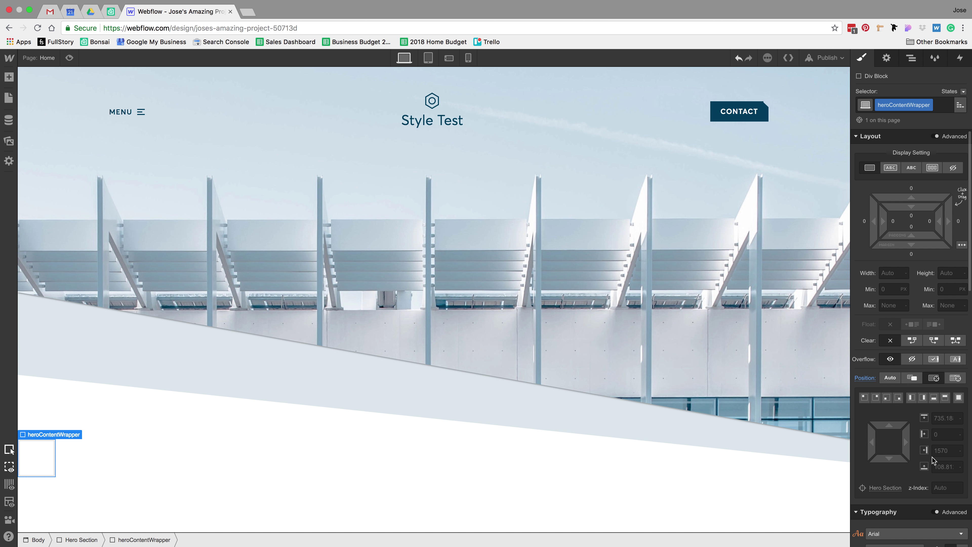
click(944, 467)
text(0)
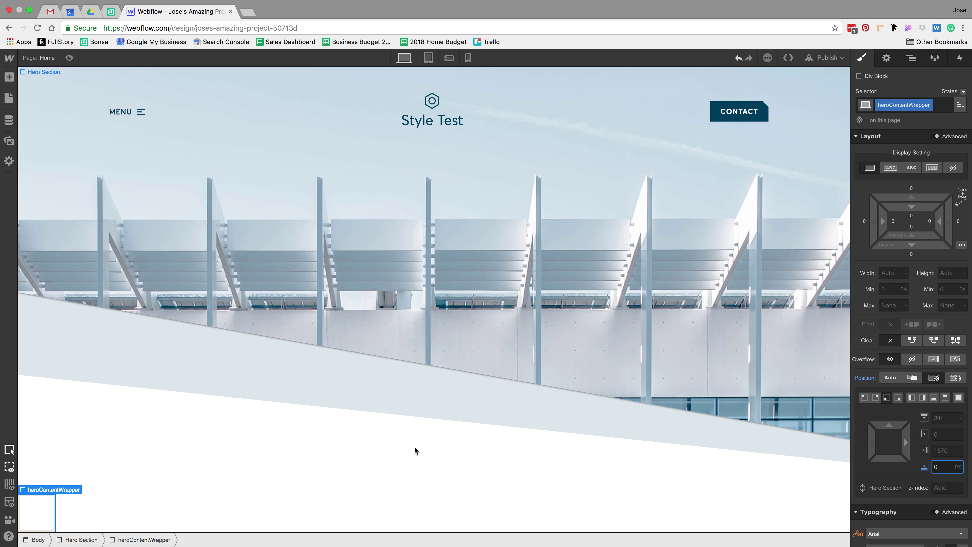
key(ctrl+Left)
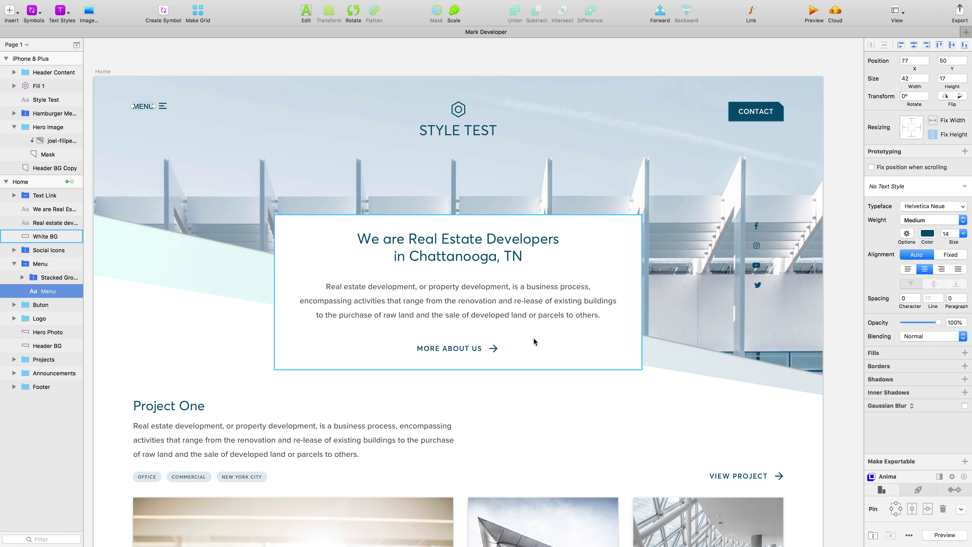
key(ctrl+Right)
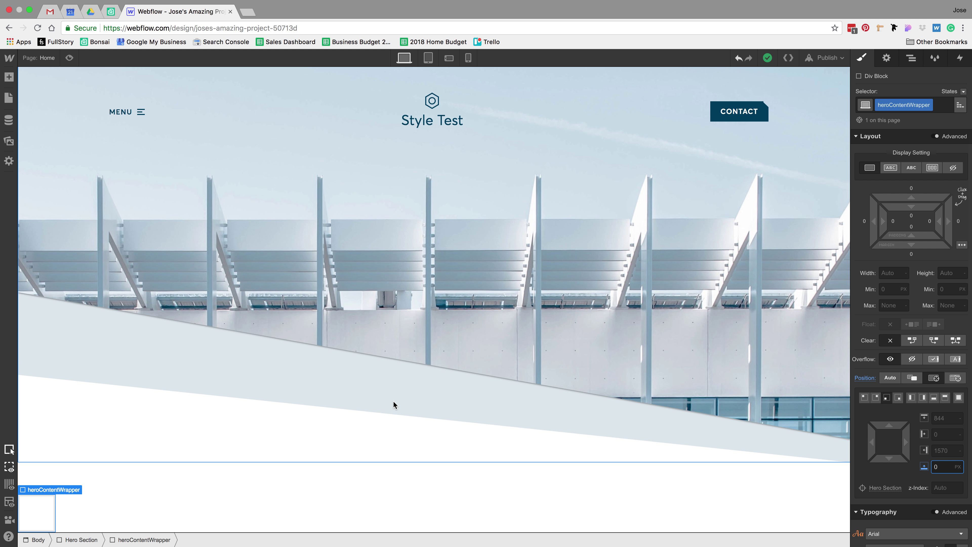
Step: Try nesting heroContentWrapper inside solidColorBG and undo the move
click(911, 57)
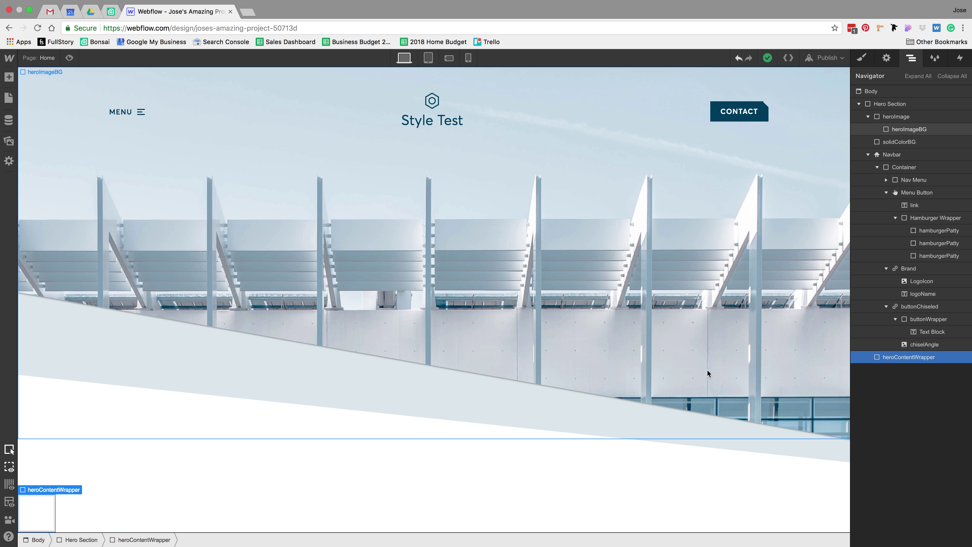
drag(893, 361, 903, 153)
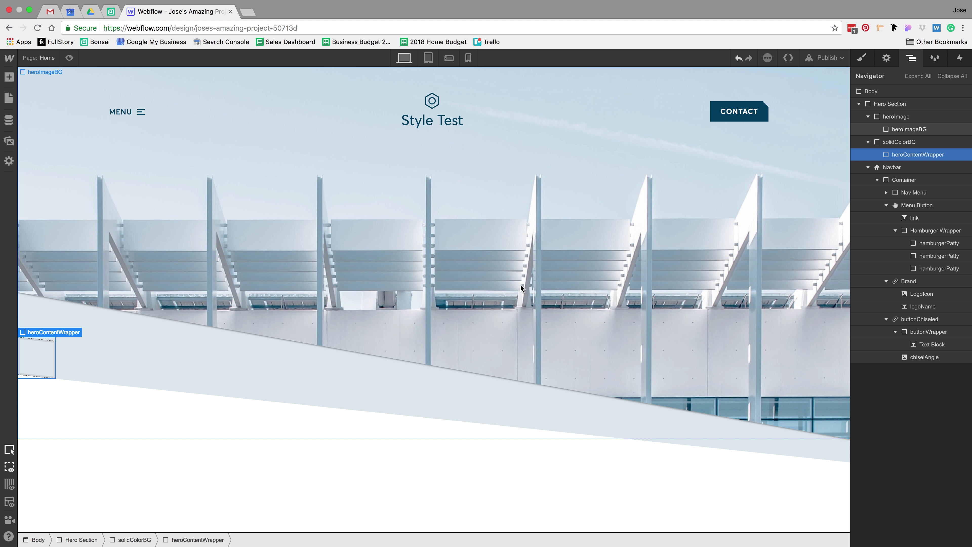
key(super+z)
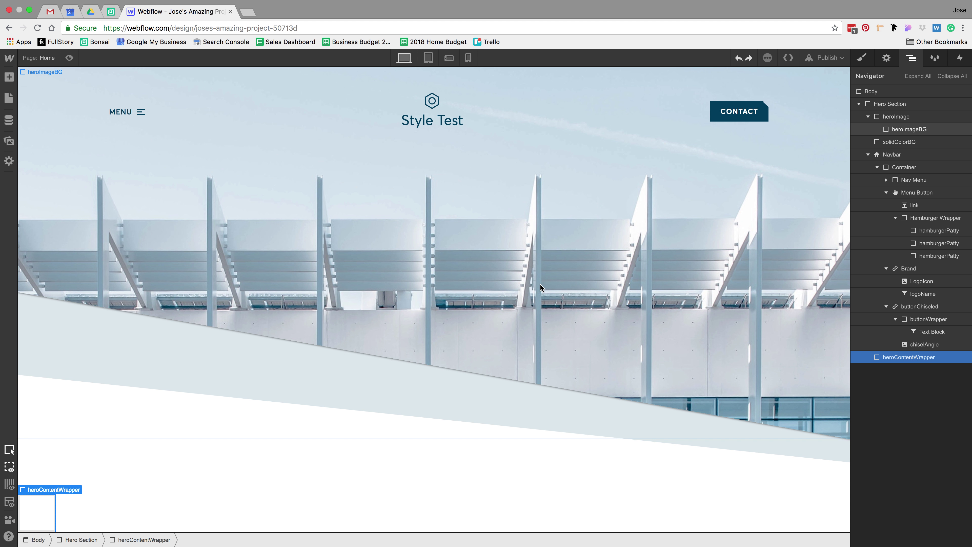
Step: Check solidColorBG's layout settings and set the Hero Section's height to 85 VH
click(123, 354)
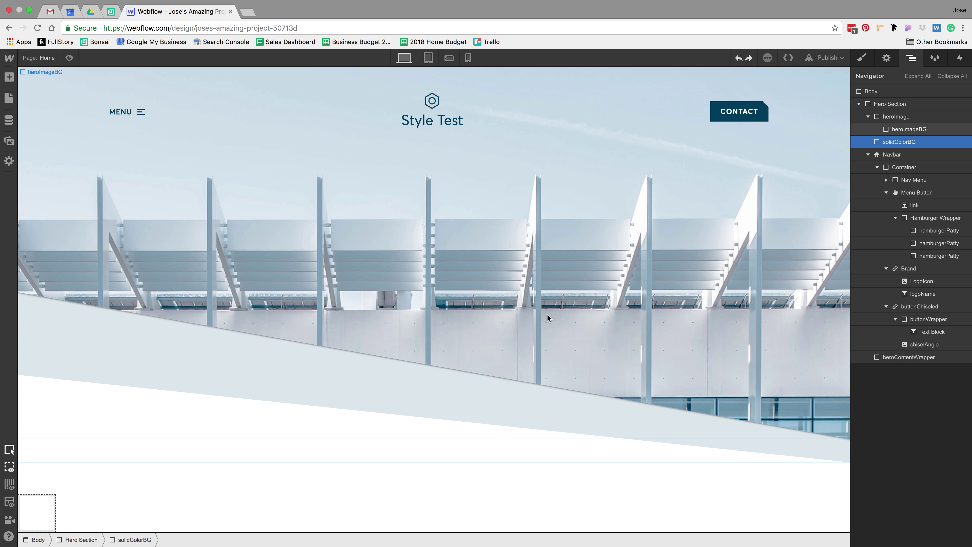
key(s)
scroll(918, 451, down, 5)
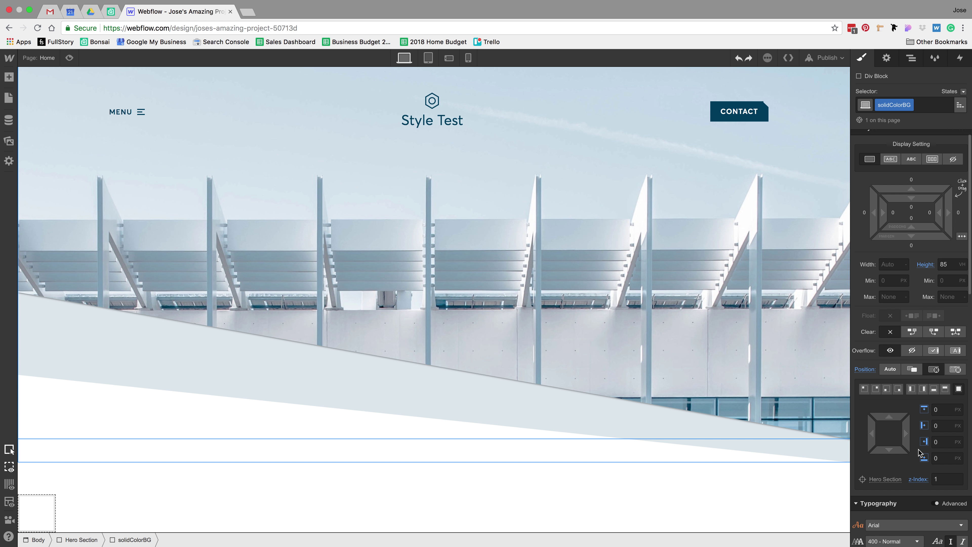
scroll(918, 450, up, 5)
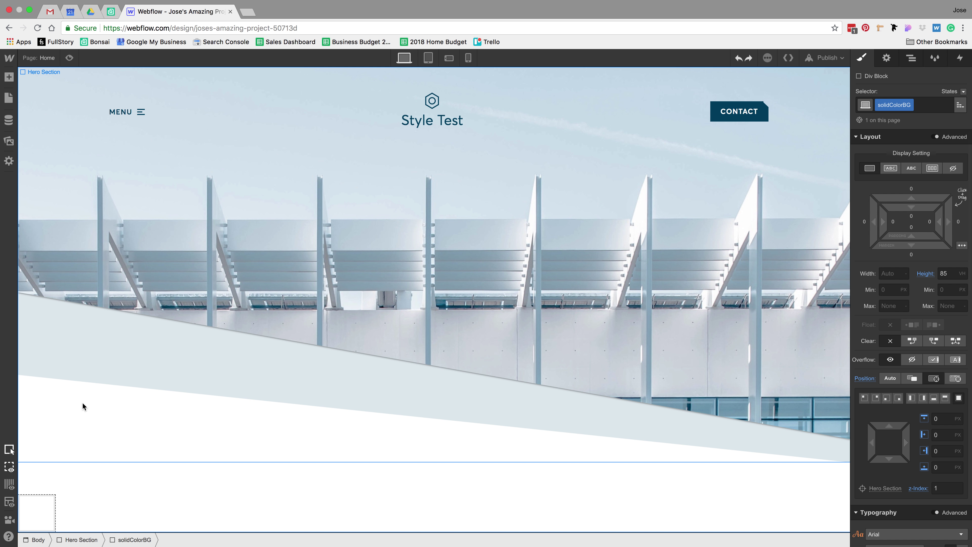
click(82, 539)
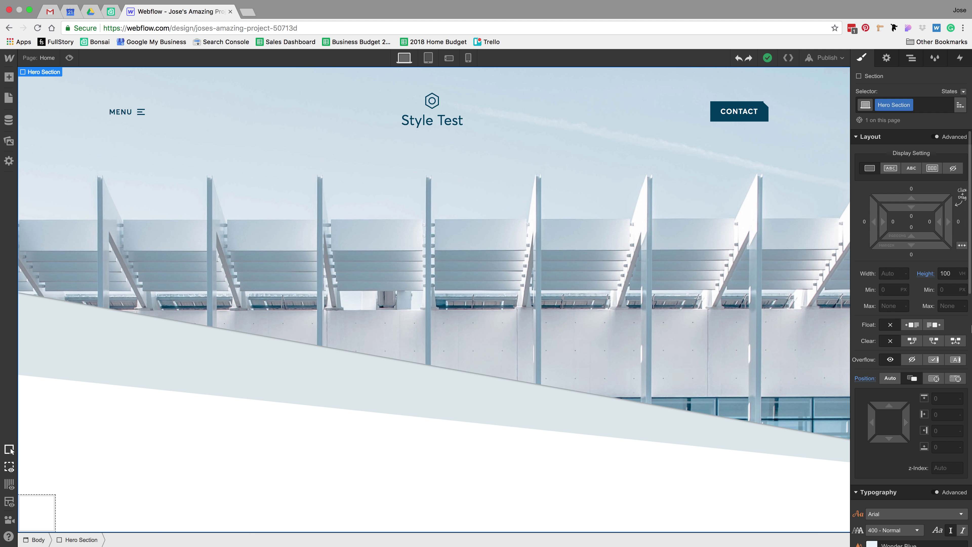
click(945, 273)
text(85)
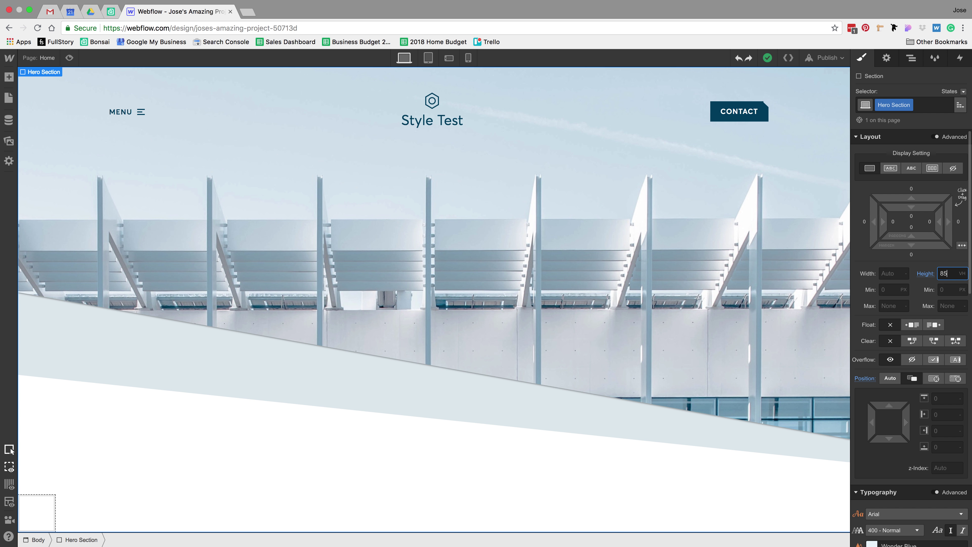
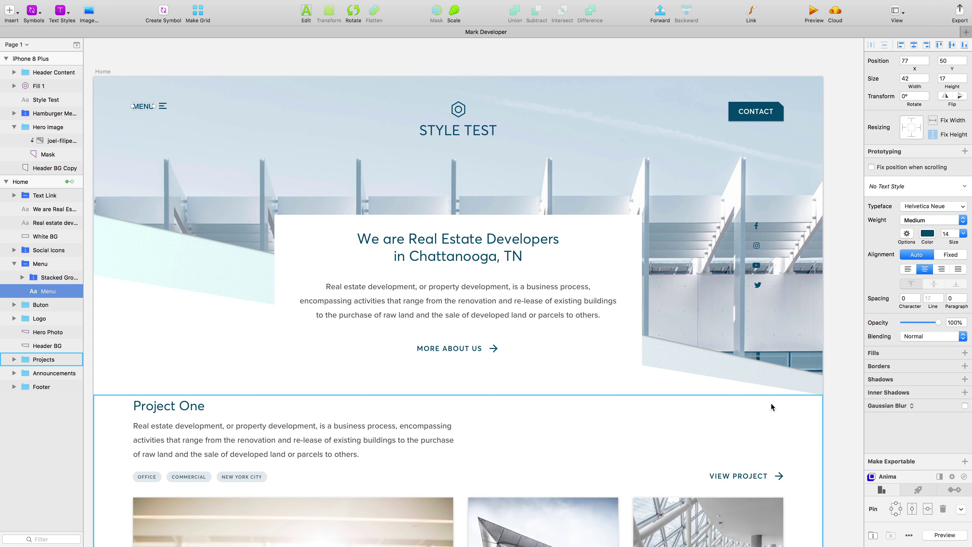
click(637, 387)
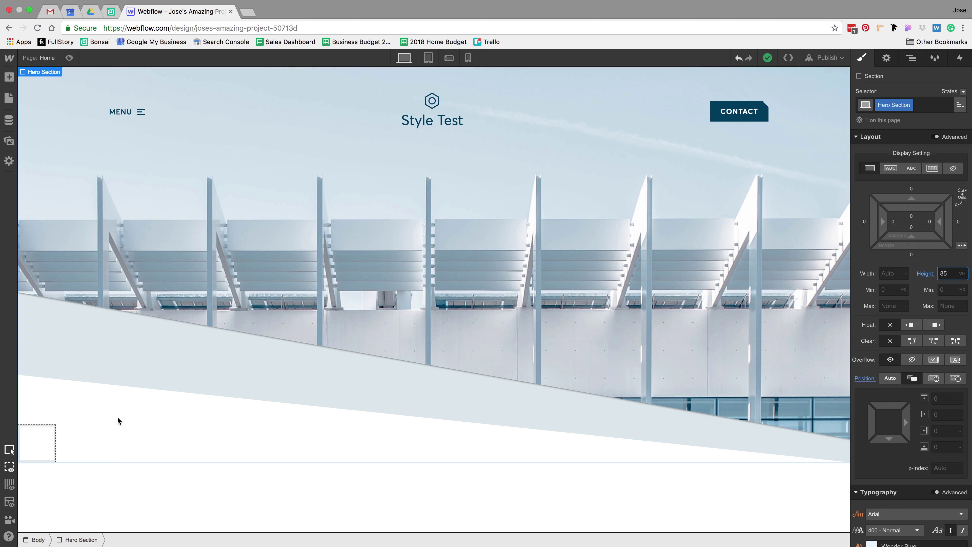
Step: Set heroContentWrapper's left and right margins to auto and try full-width bottom anchoring before restoring bottom-left anchoring
click(38, 441)
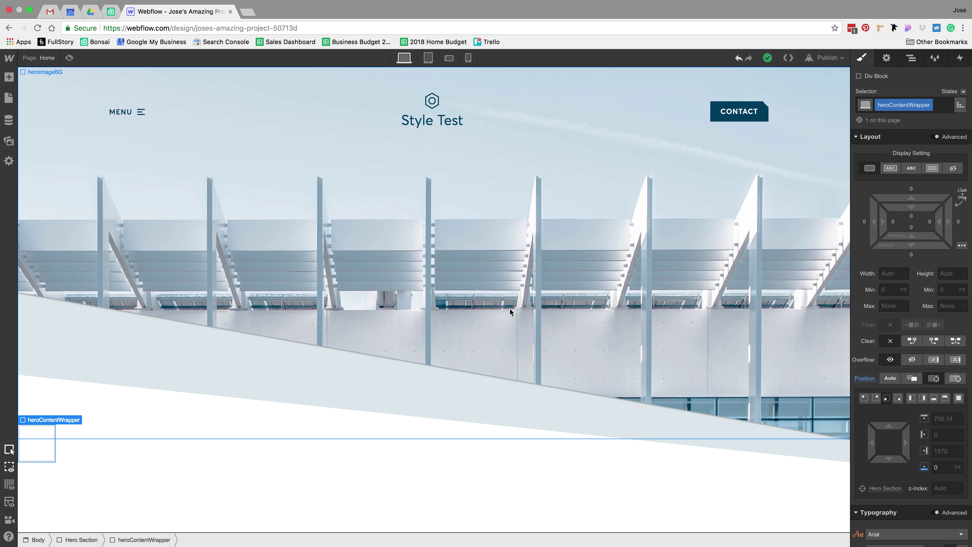
click(961, 245)
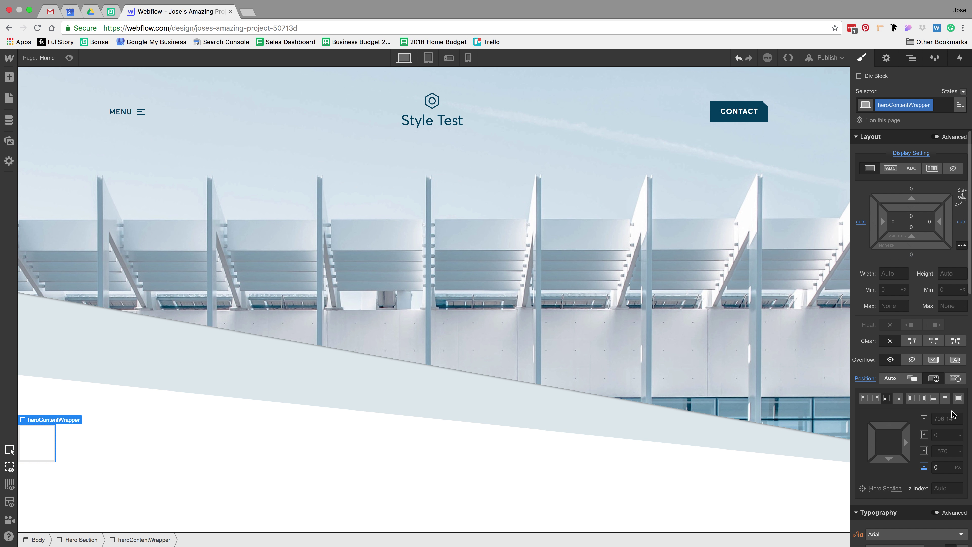
click(934, 399)
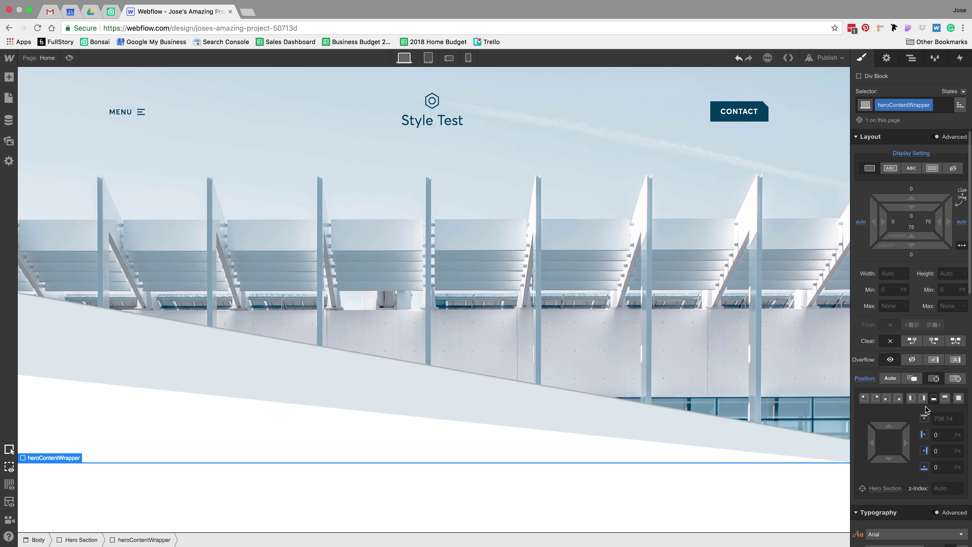
scroll(926, 407, down, 1)
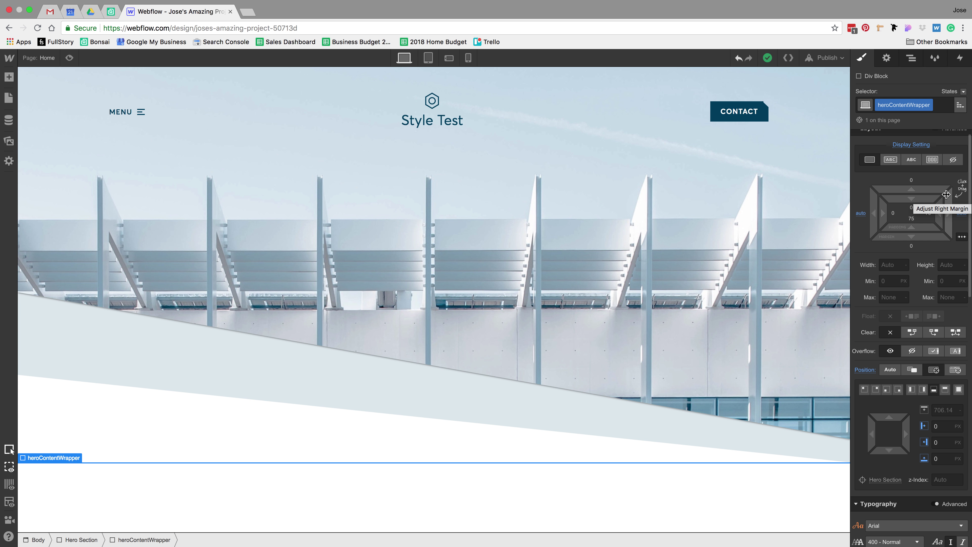
click(886, 389)
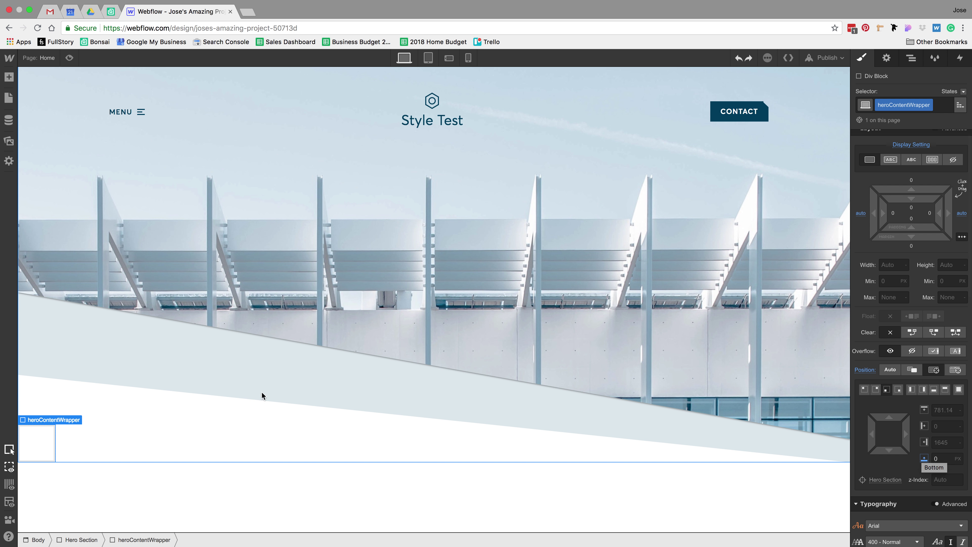
Step: Check the hero heading and paragraph layers in the Sketch design and set heroContentWrapper's top padding to 30 px in Webflow
key(super+Tab)
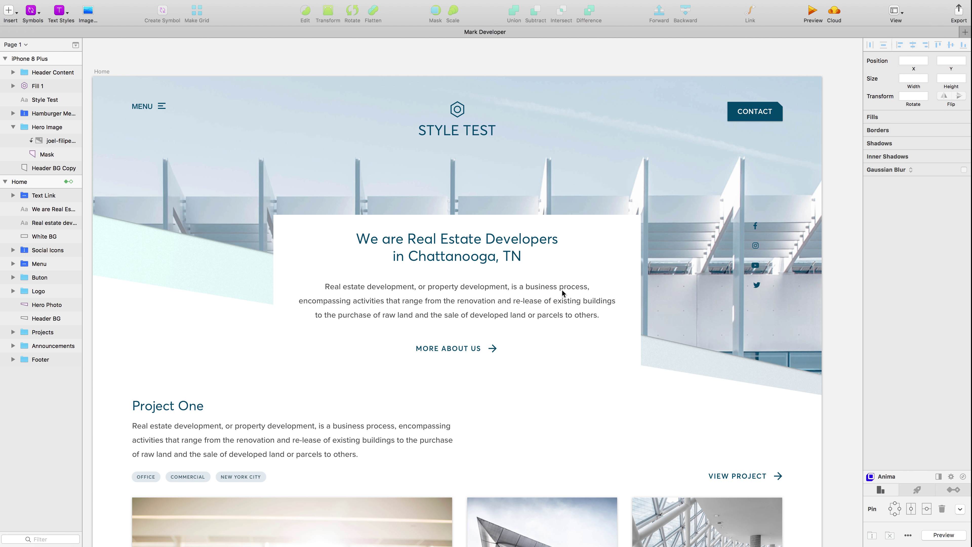
click(488, 225)
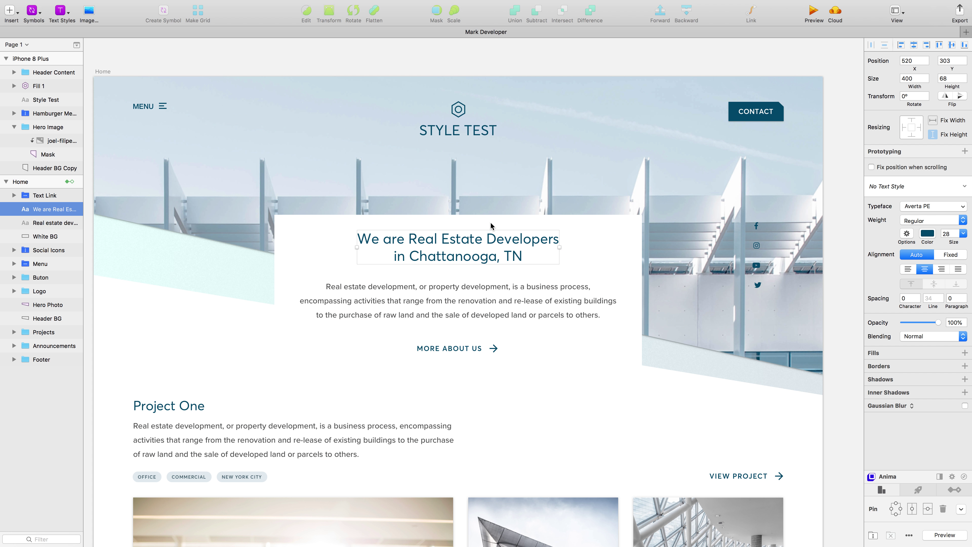
click(301, 301)
key(super+Tab)
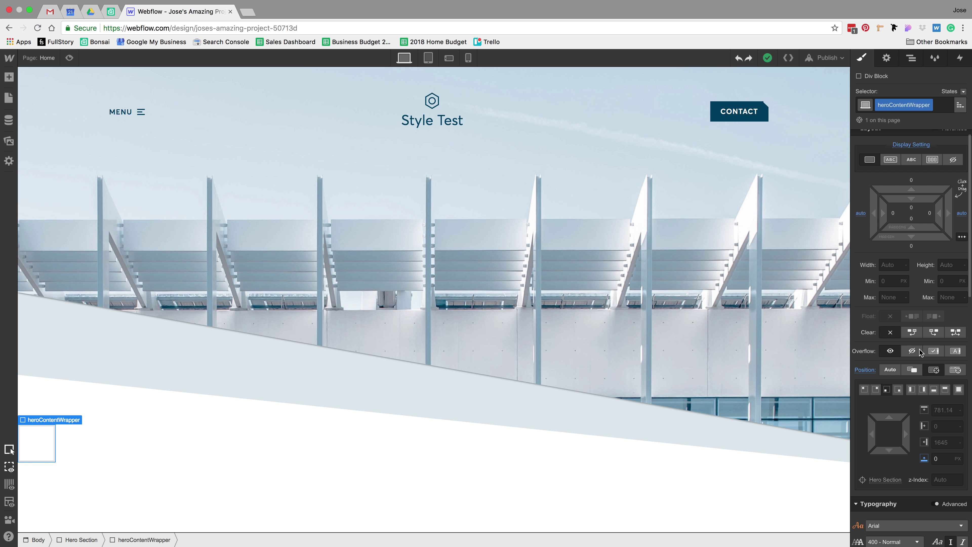
click(914, 211)
key(Escape)
key(super+z)
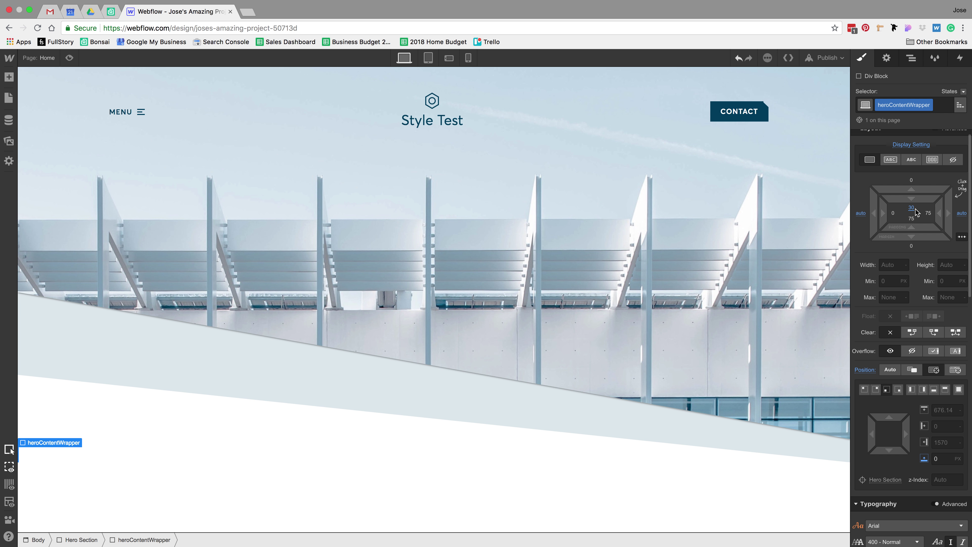
Step: Set heroContentWrapper's left and right padding to 50 px and reset its left and right margins to 0
click(895, 215)
text(50)
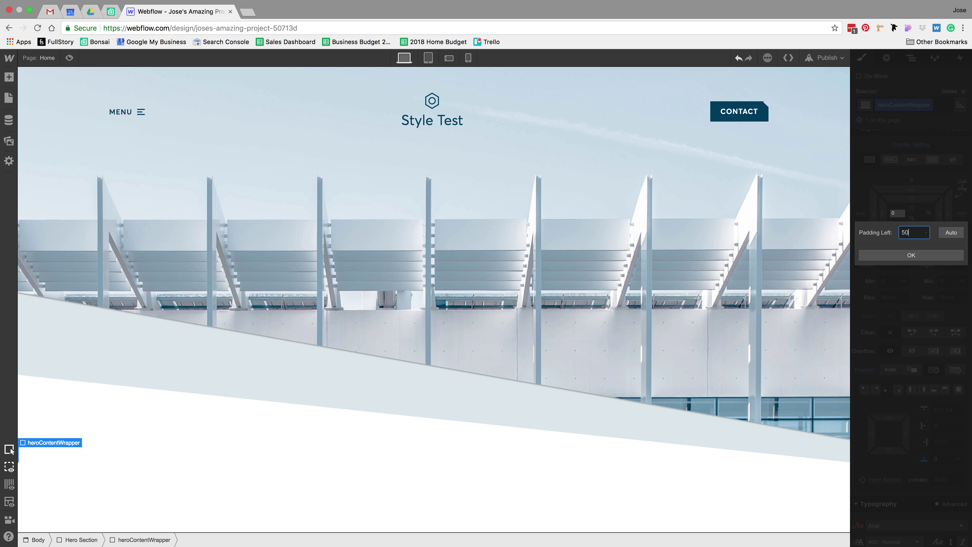
key(Return)
click(927, 214)
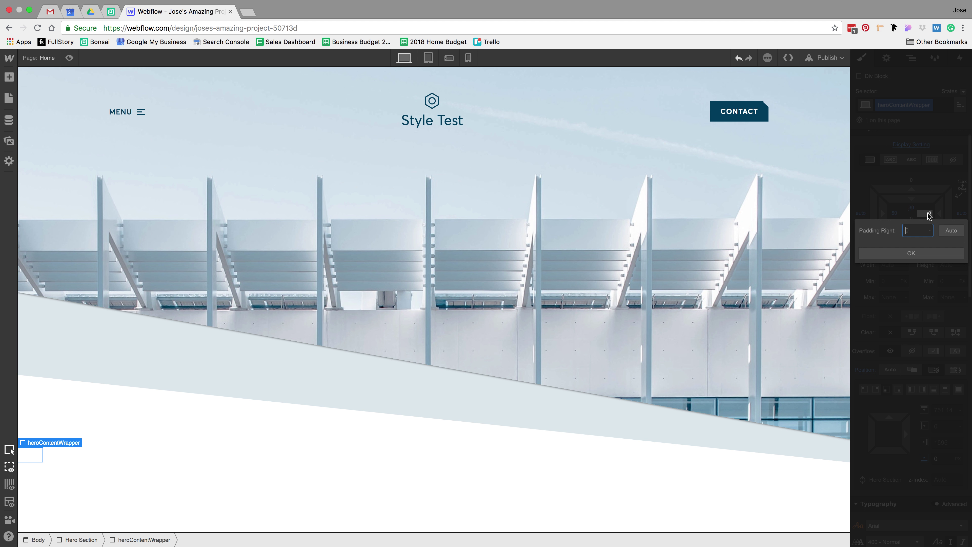
text(50)
key(Return)
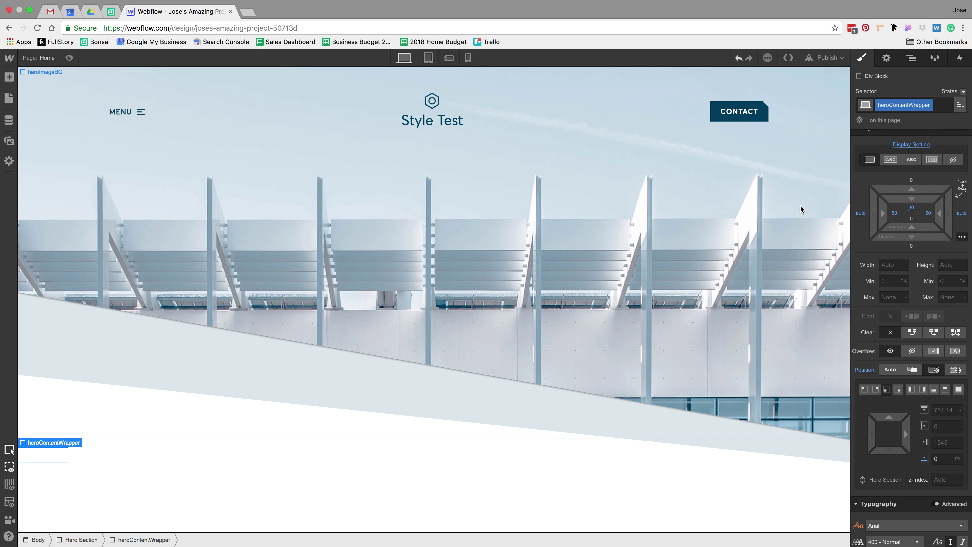
click(861, 215)
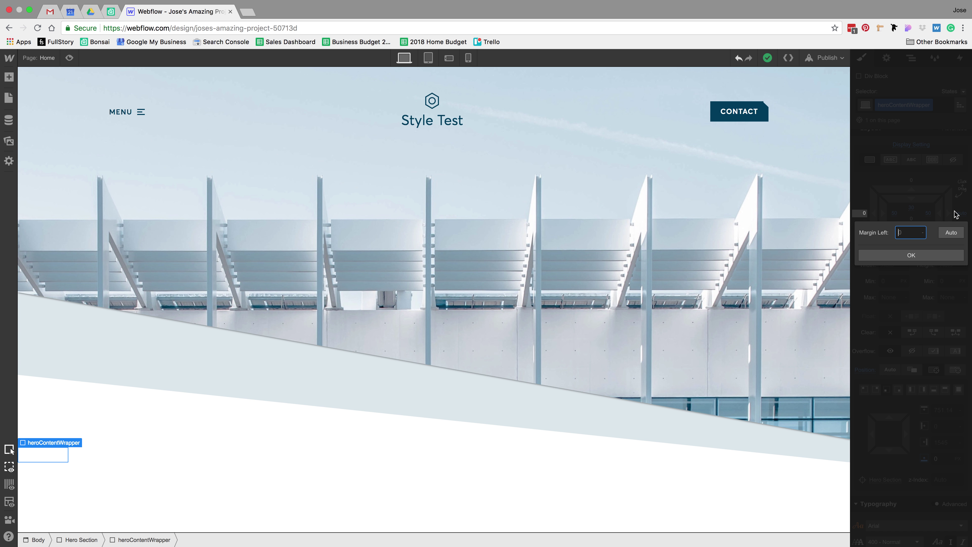
key(Return)
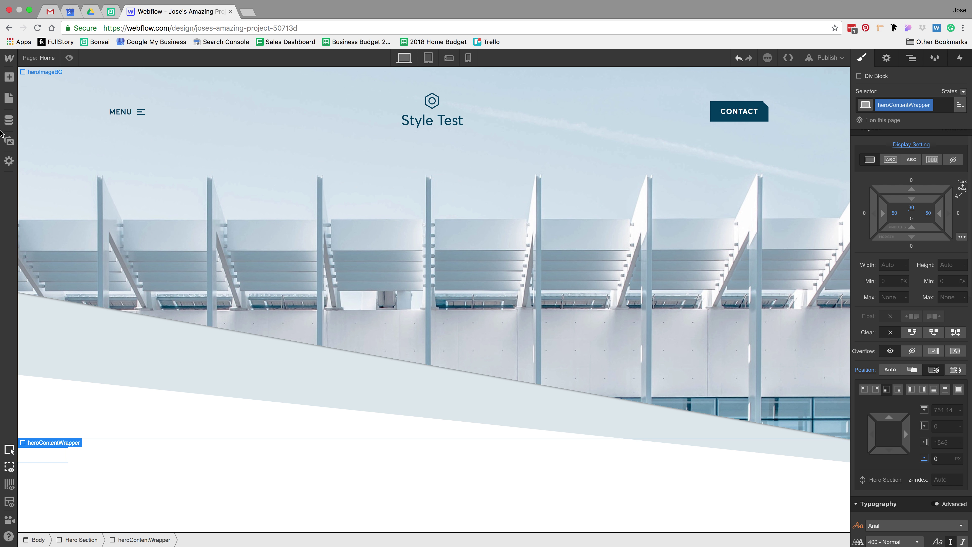
Step: Add an H1 heading inside heroContentWrapper with the text "We are Real Estate Developers in Chattanooga, TN" copied from the Sketch design
click(9, 77)
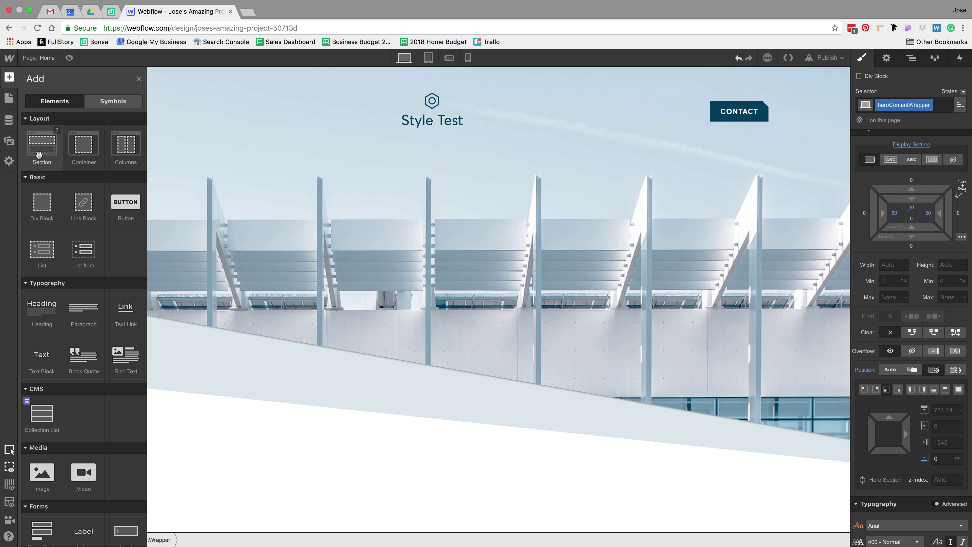
drag(42, 306, 339, 344)
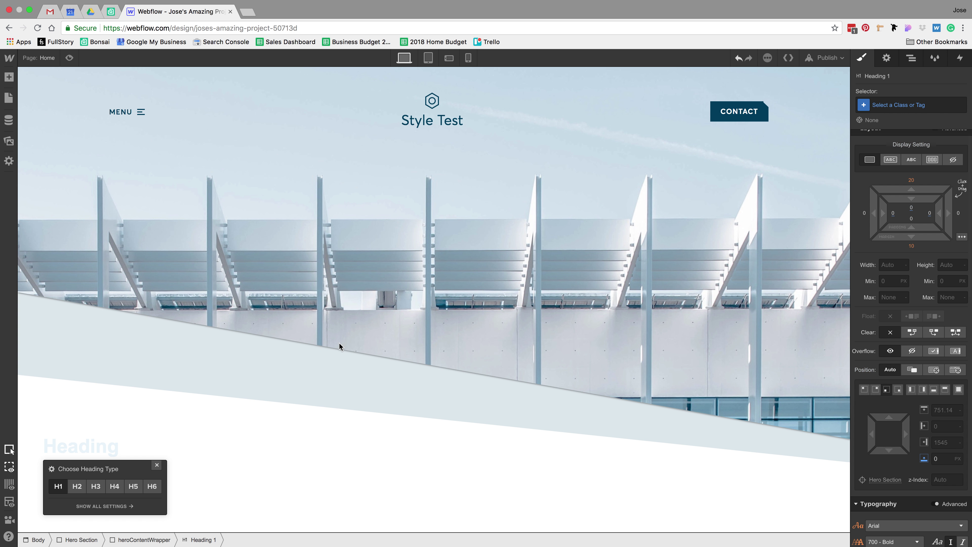
key(ctrl+Left)
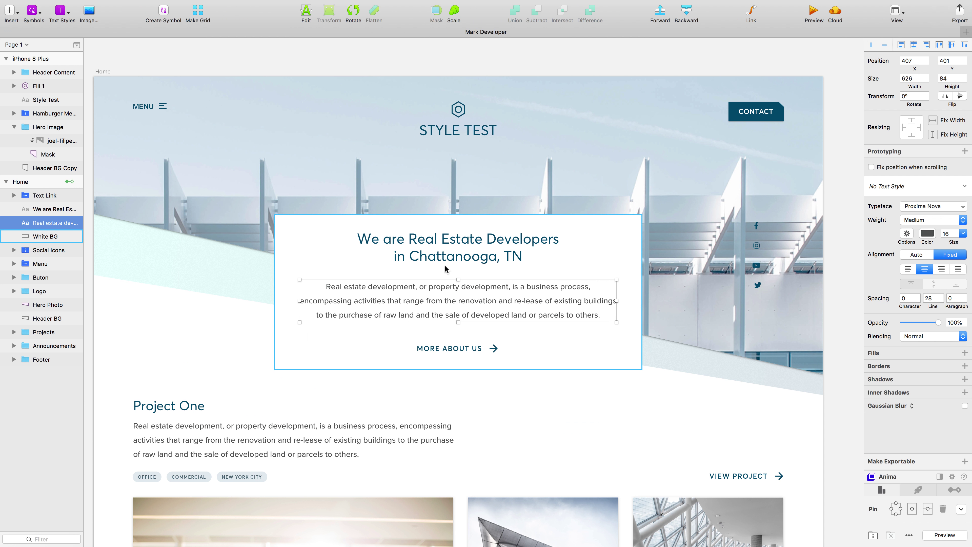
click(444, 257)
double_click(445, 248)
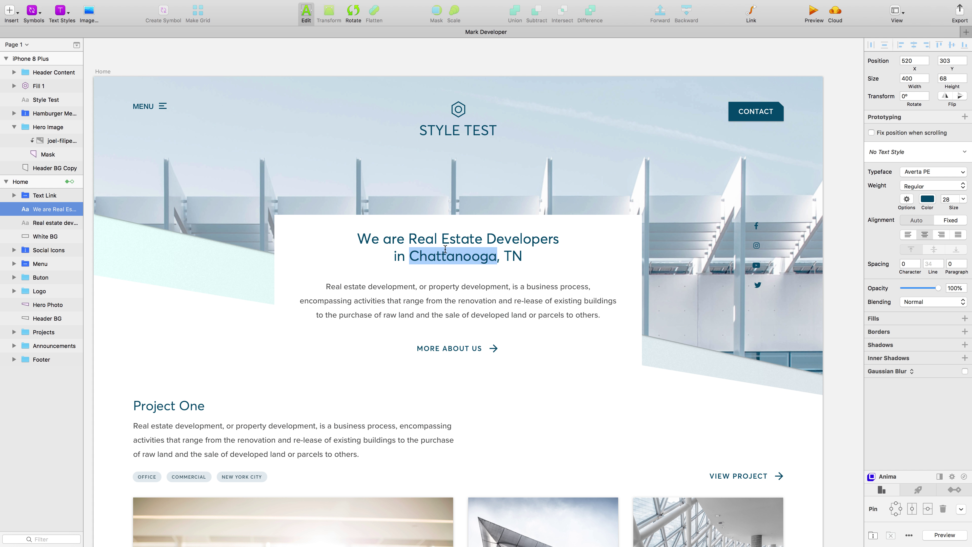
triple_click(444, 250)
key(ctrl+Right)
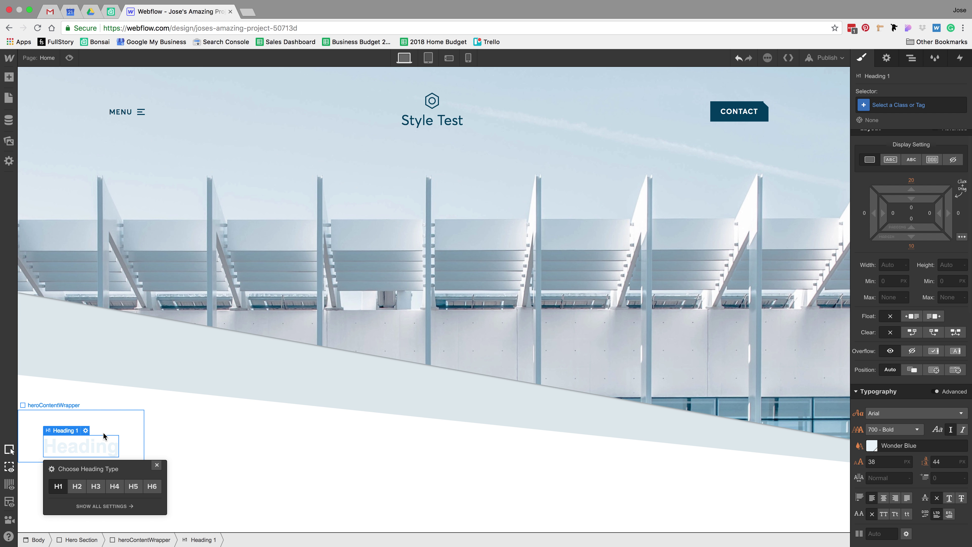
click(93, 452)
double_click(93, 452)
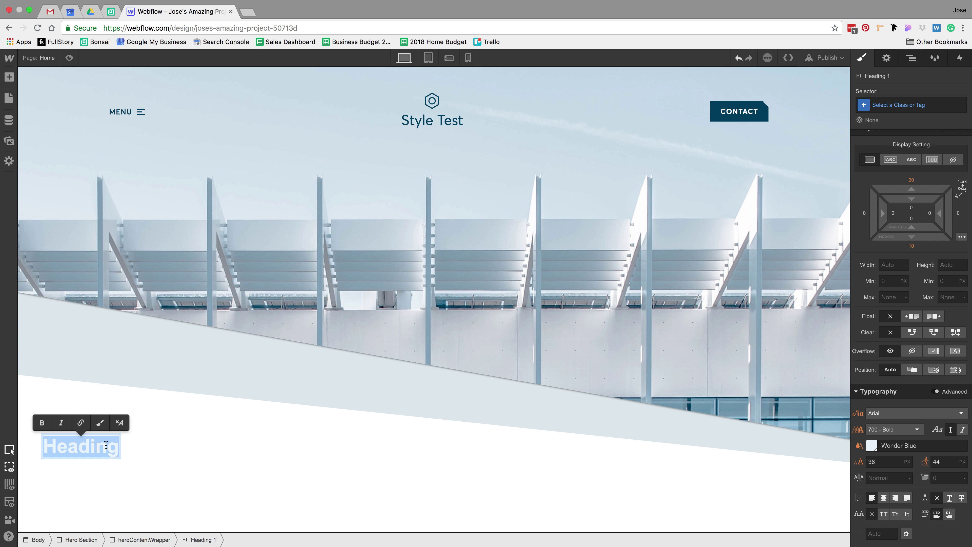
text(We are Real Estate Developersin Chattanooga, TN)
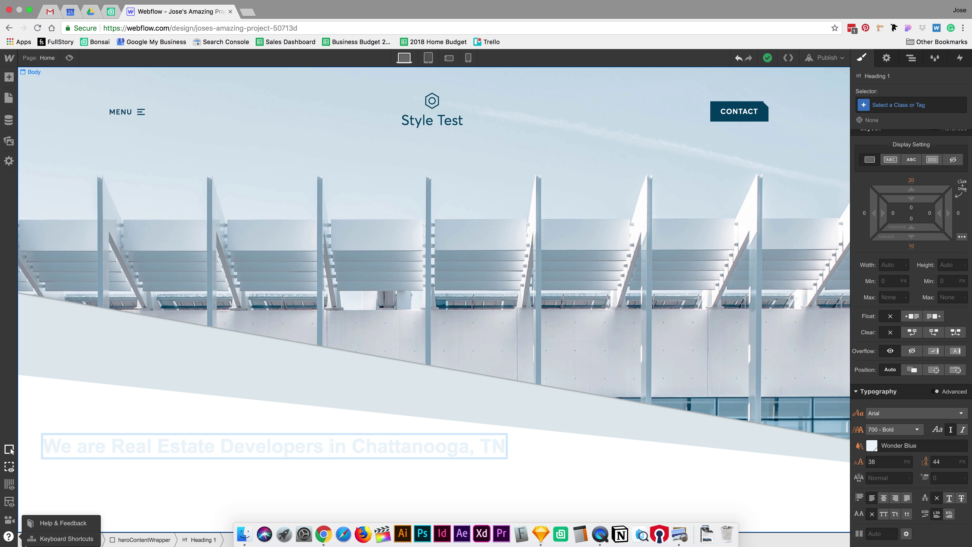
key(Escape)
Step: Set the Body element's font colour to the Dark Slate Blue swatch
click(35, 541)
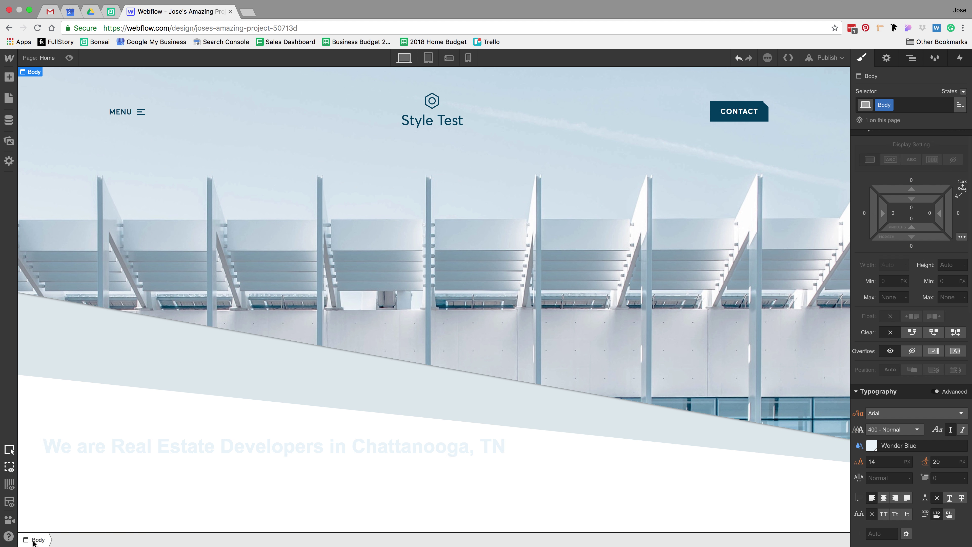
scroll(913, 248, down, 2)
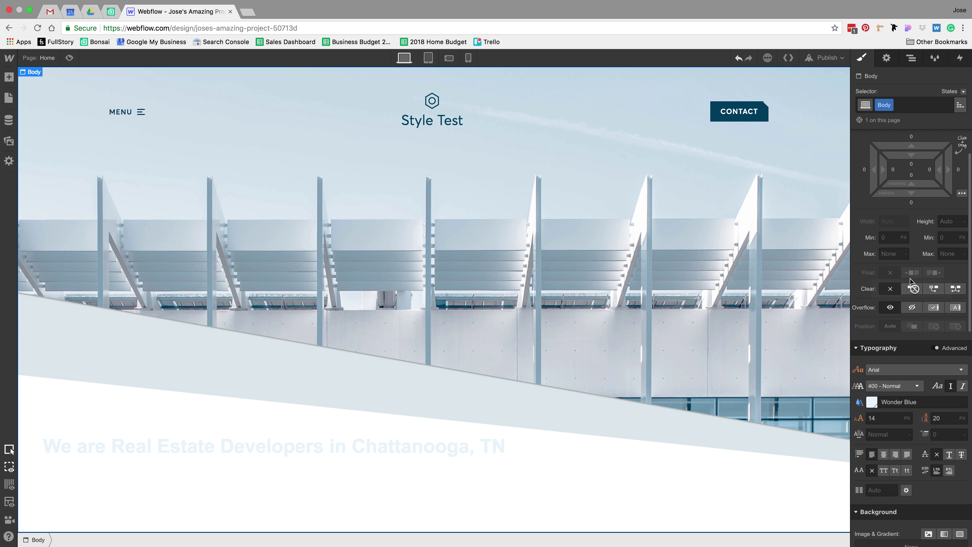
click(873, 402)
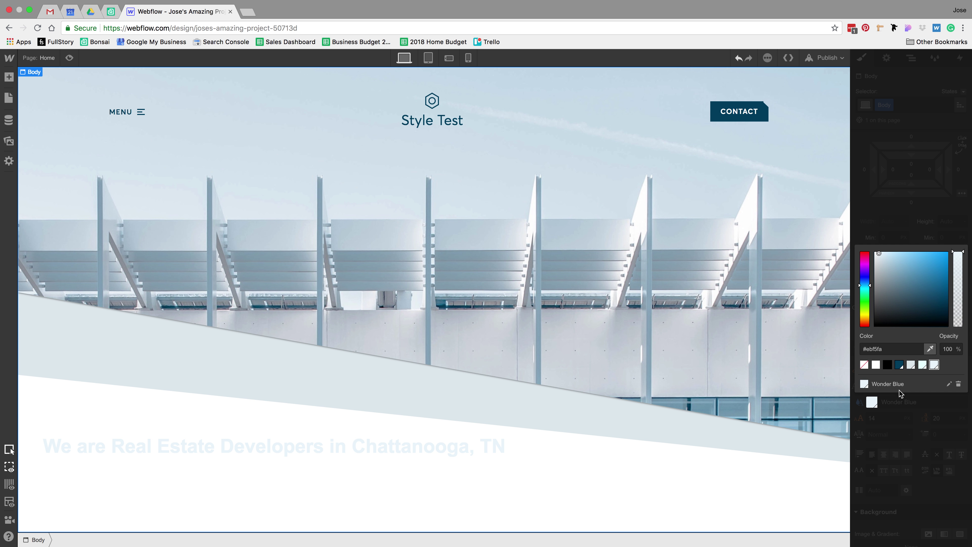
click(899, 364)
click(526, 466)
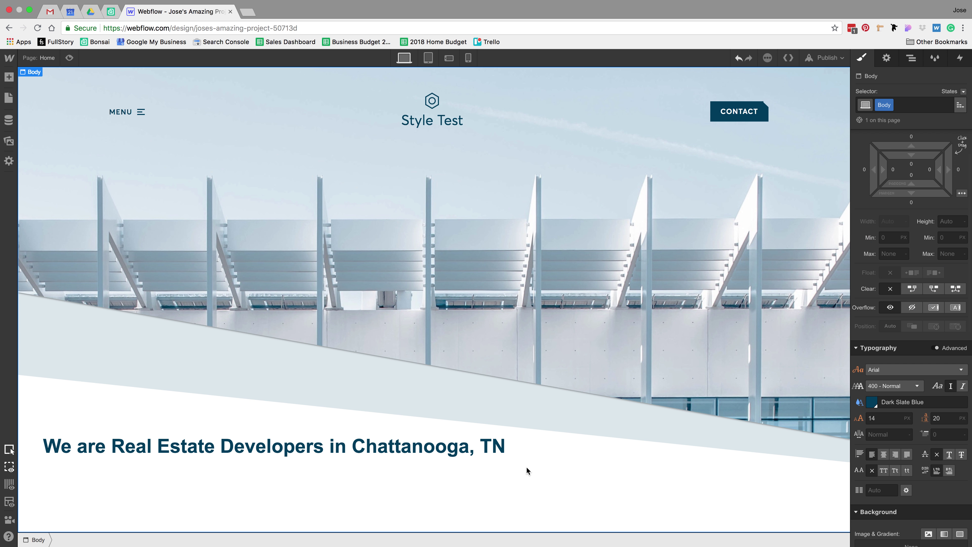
Step: Set the typeface of All H1 Headings to Averta, using the Sketch heading as reference
click(409, 446)
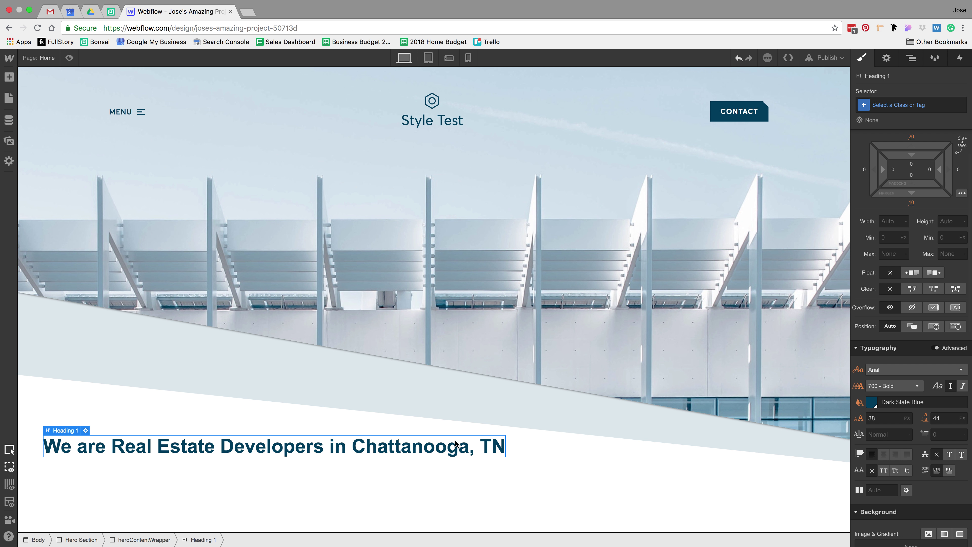
key(super+Tab)
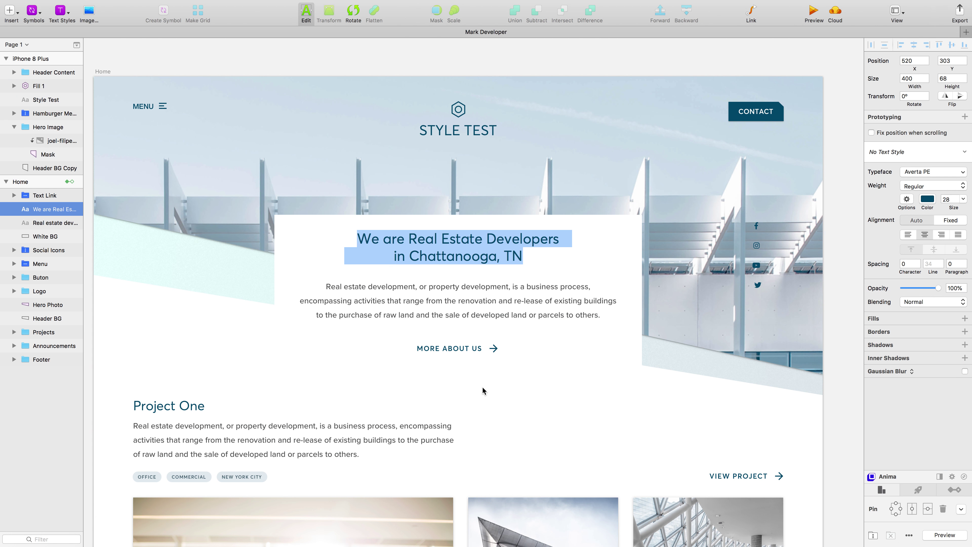
key(super+Tab)
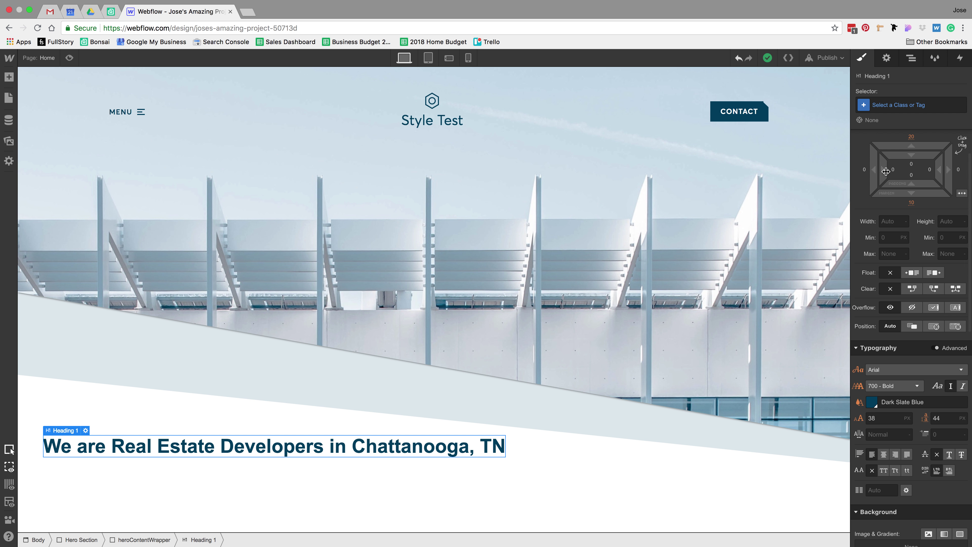
click(899, 107)
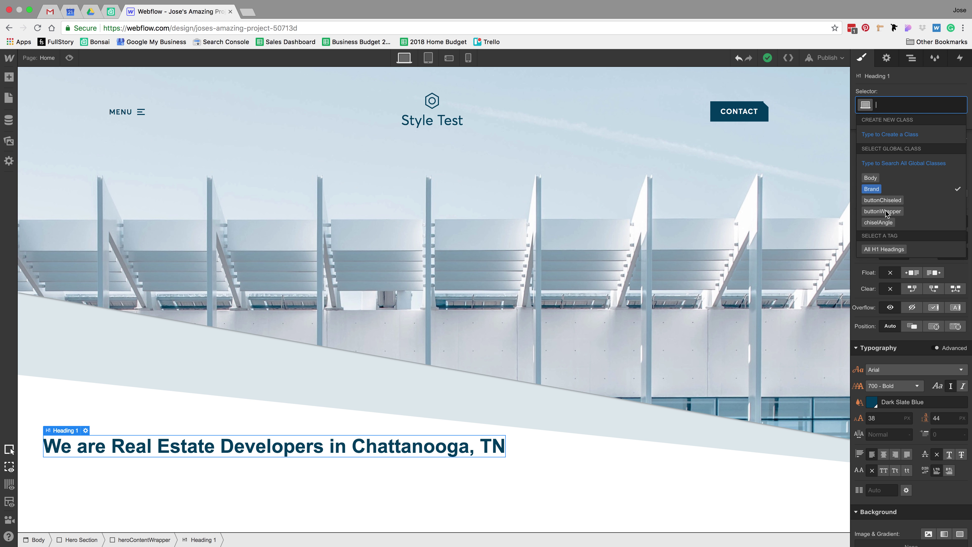
click(880, 187)
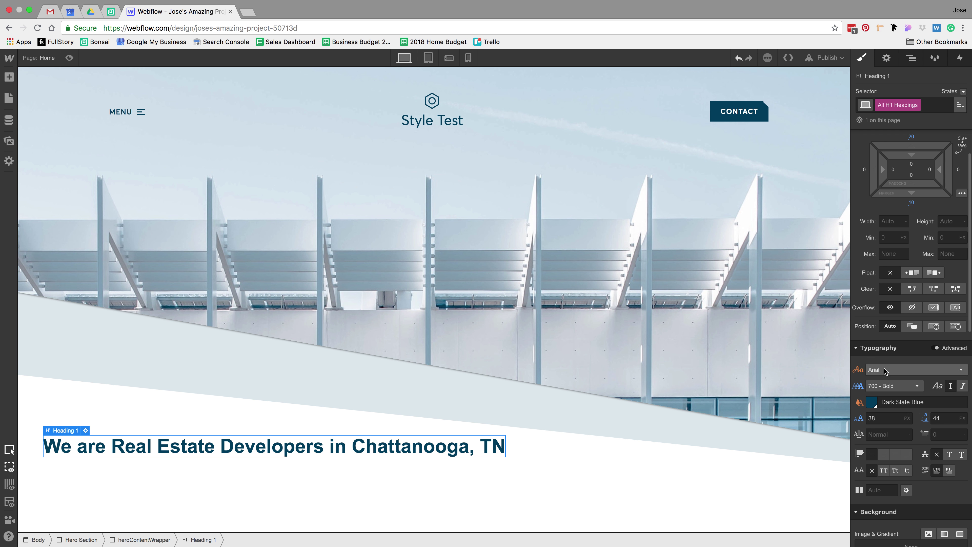
click(898, 369)
click(884, 394)
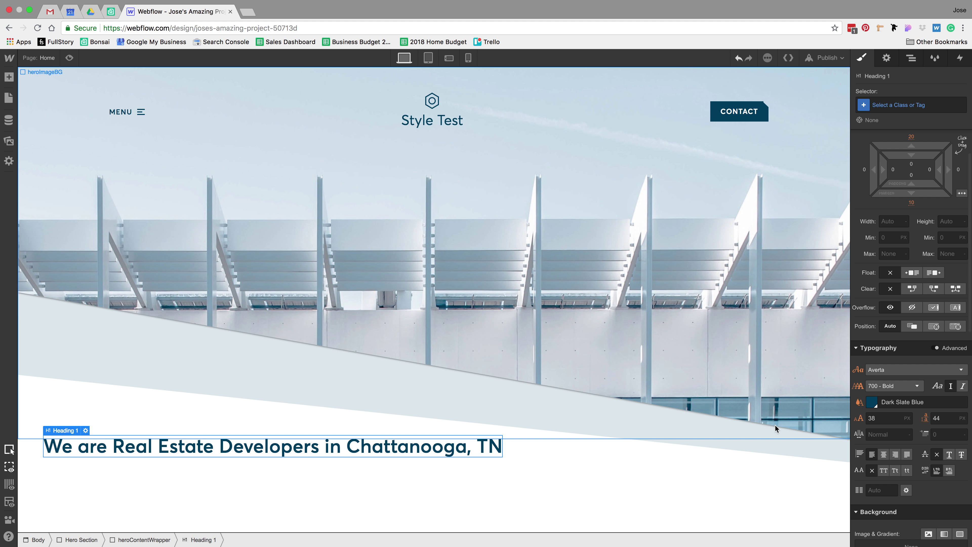
Step: Set the hero heading's font size to 28 px to match the Sketch design and its line height to 1.5 em
key(ctrl+Left)
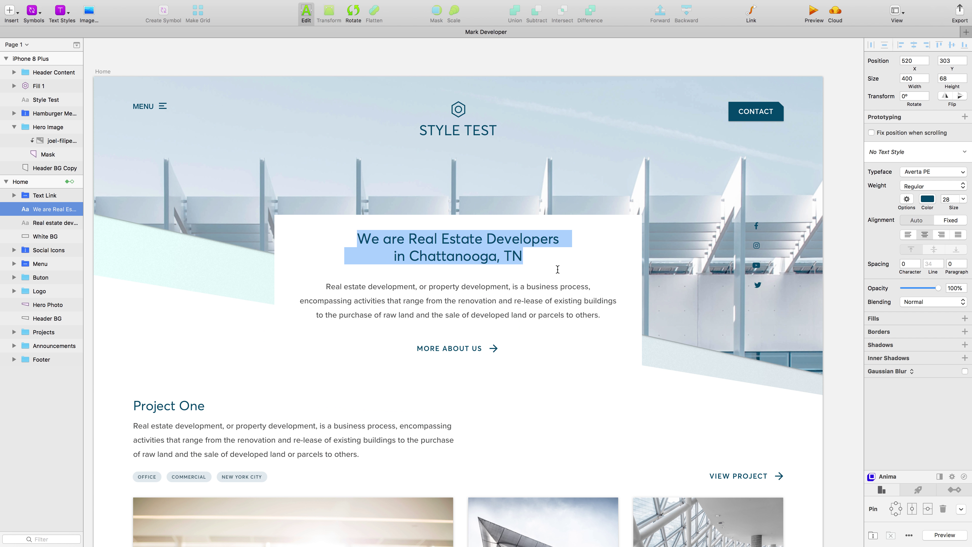
key(ctrl+Right)
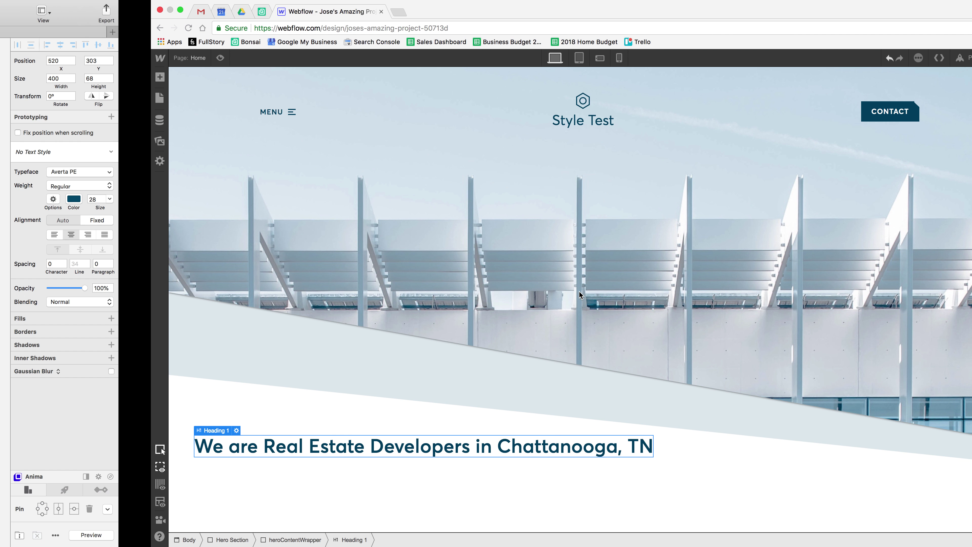
drag(907, 417, 838, 417)
text(28)
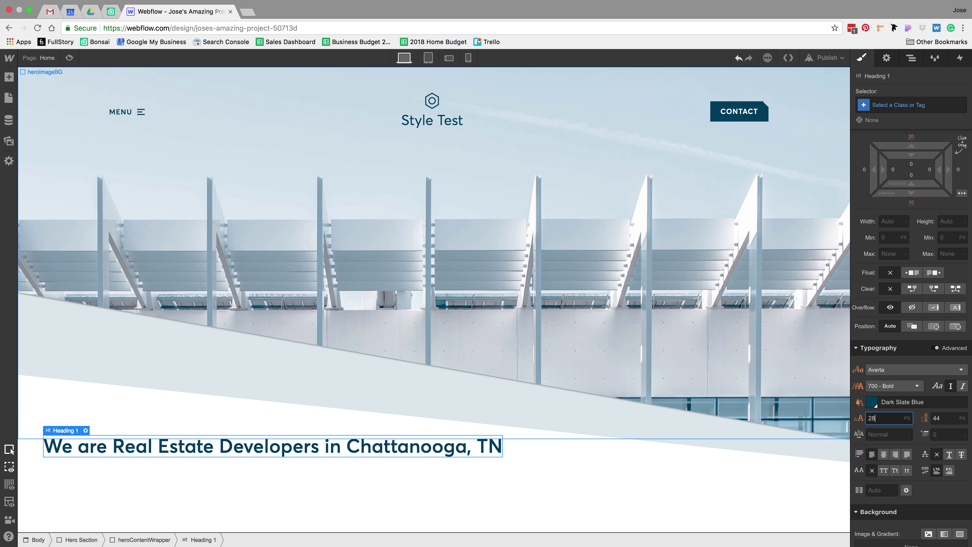
key(Return)
double_click(947, 417)
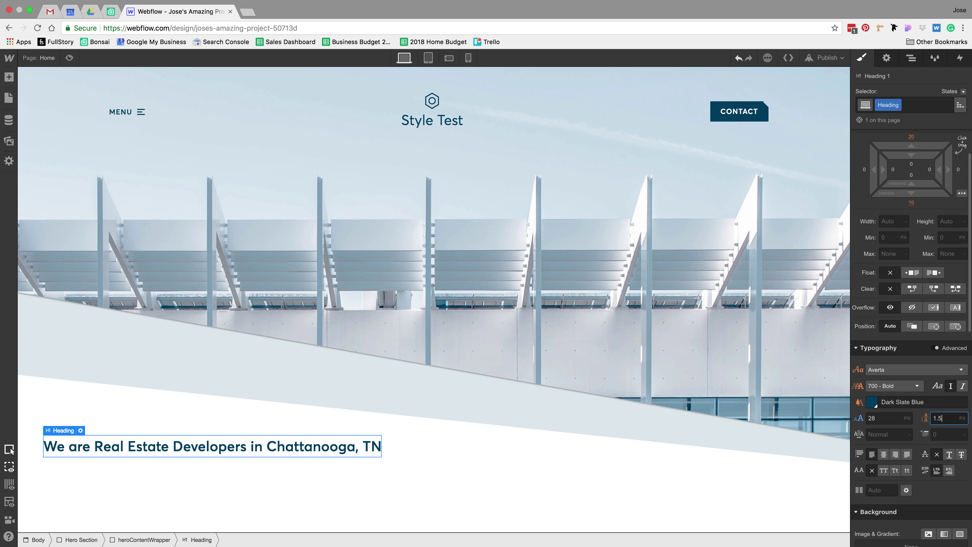
key(Return)
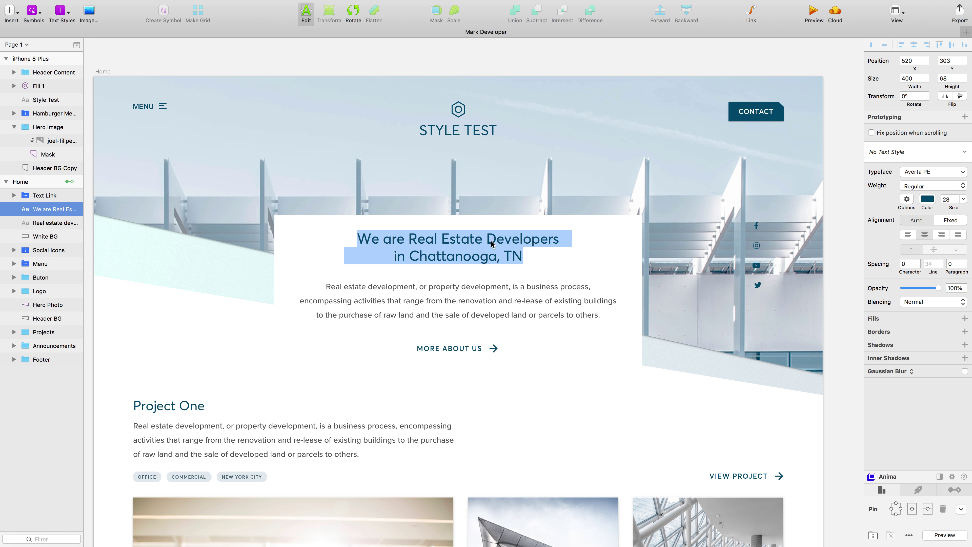
Step: Limit the hero heading's maximum width to 400 px, as in the Sketch design
key(Escape)
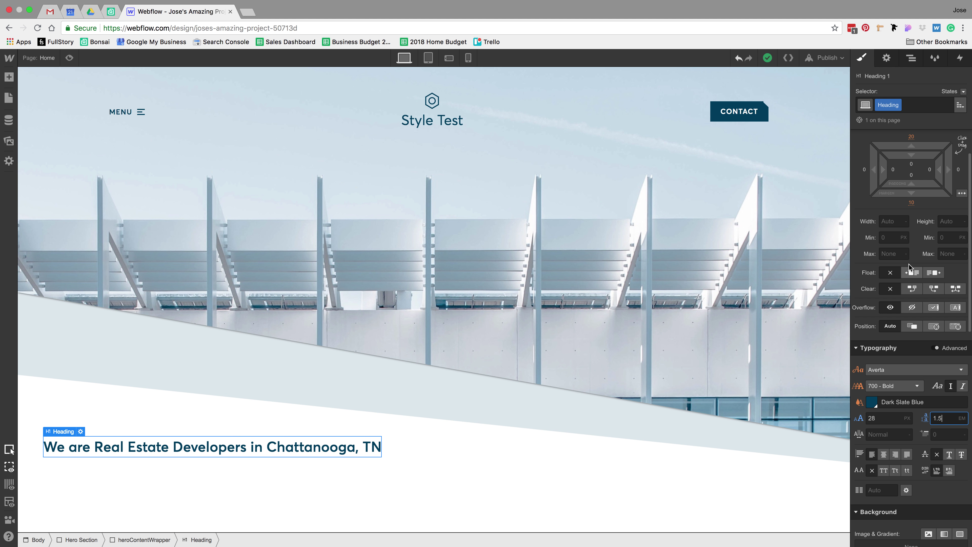
click(890, 254)
key(Return)
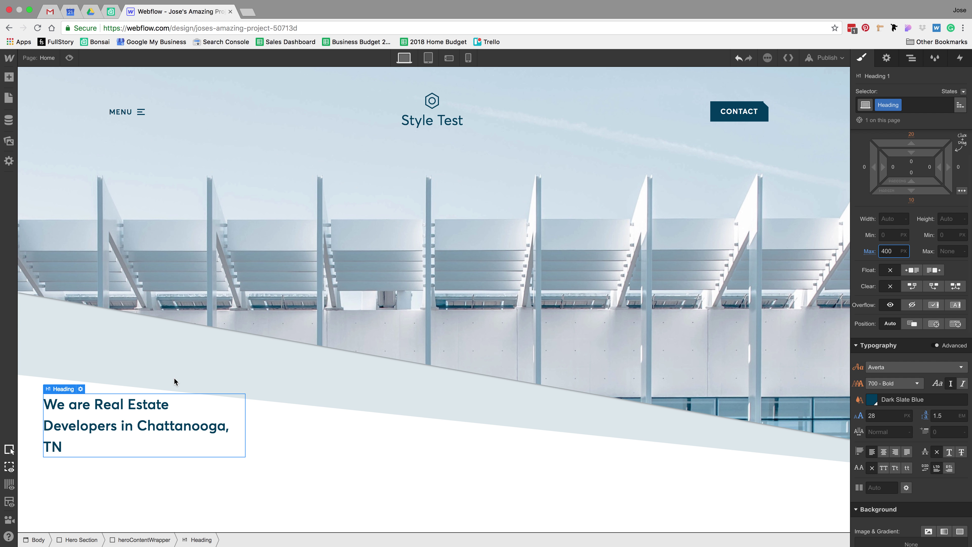
Step: Centre-align the text inside heroContentWrapper
click(161, 539)
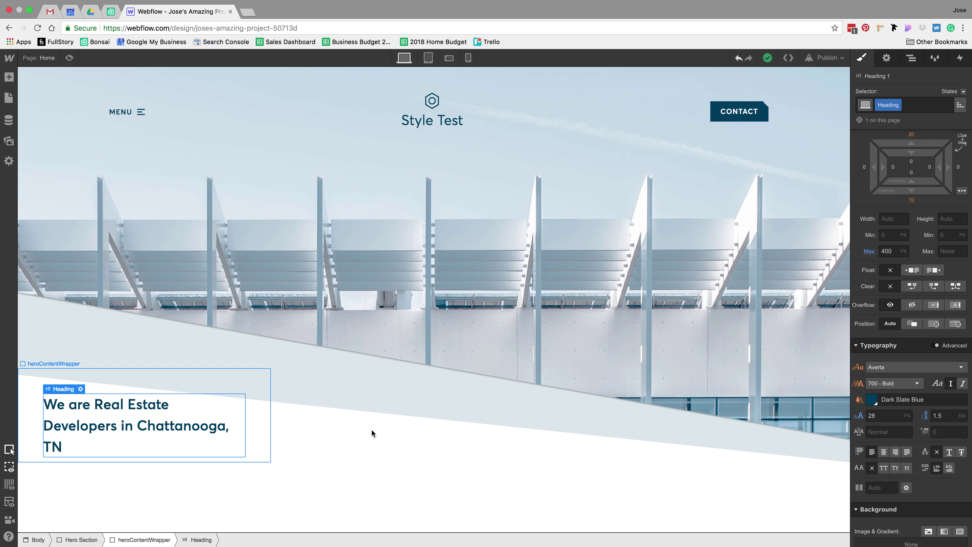
scroll(910, 383, down, 5)
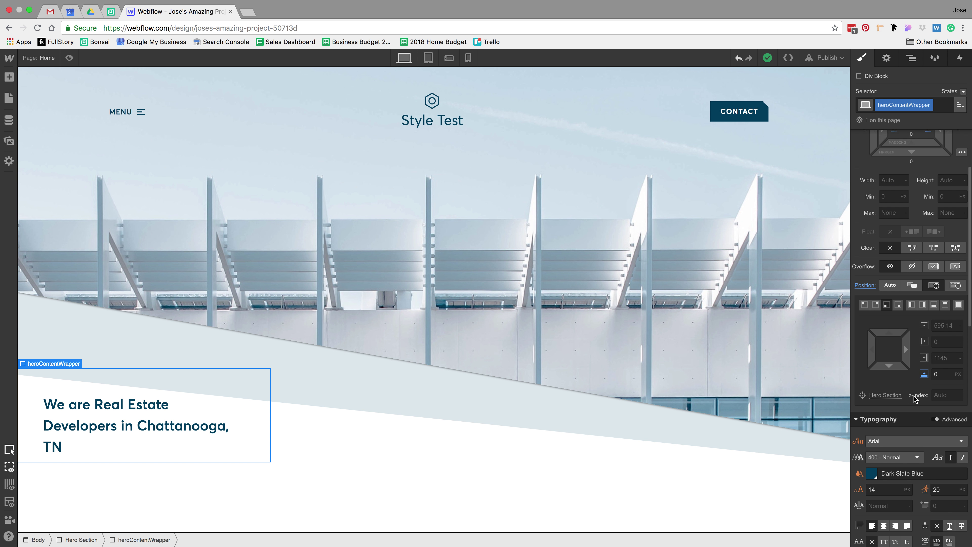
scroll(914, 396, down, 3)
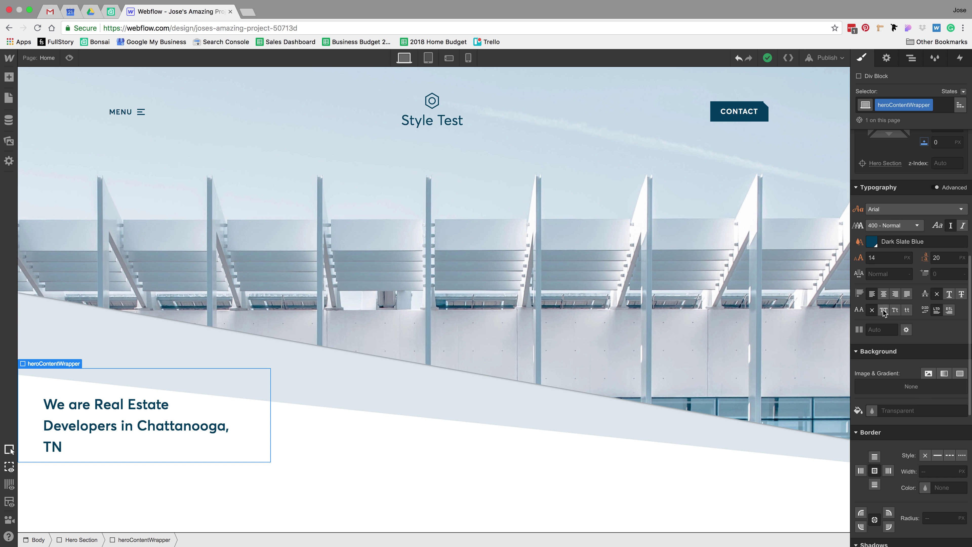
click(885, 294)
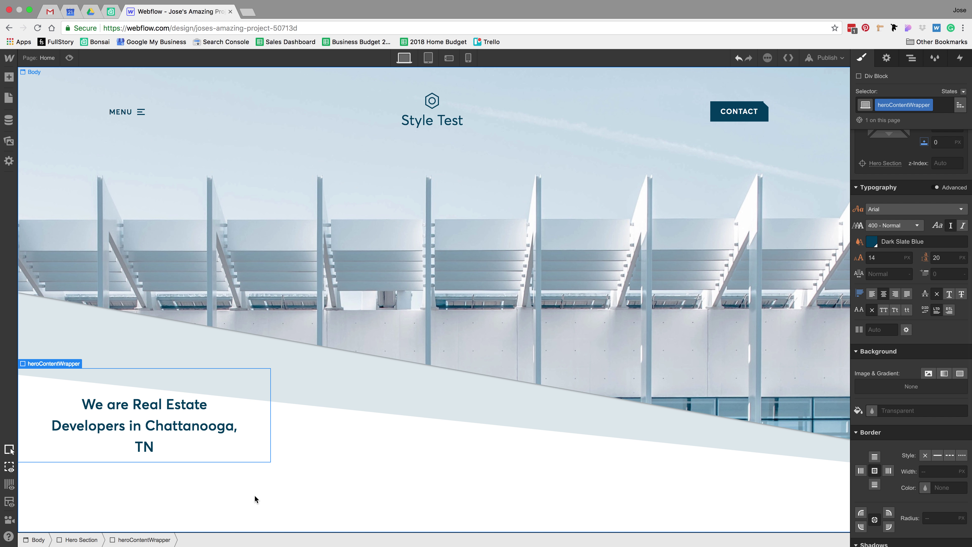
Step: Set the hero heading's maximum width to 410 px
click(196, 428)
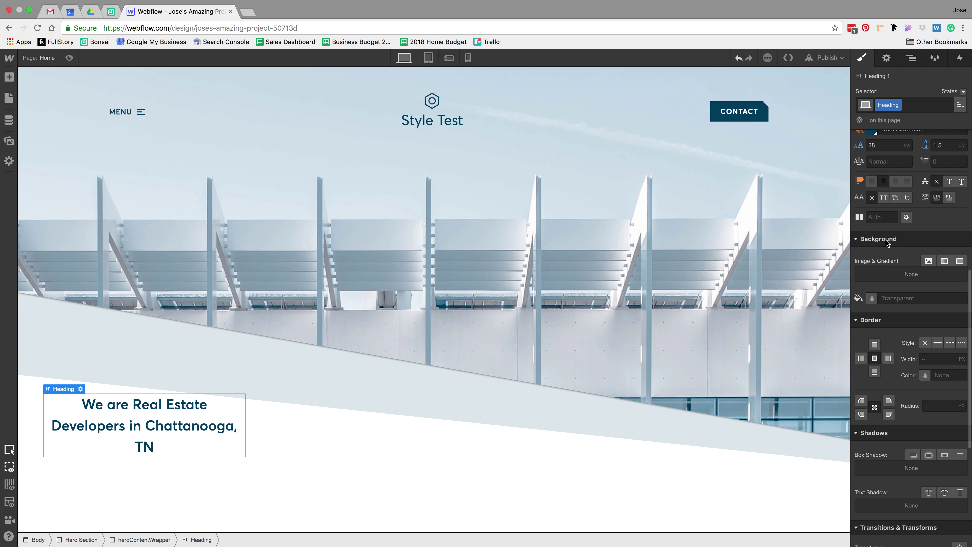
scroll(907, 303, up, 3)
scroll(907, 308, up, 3)
click(900, 305)
key(shift+Up)
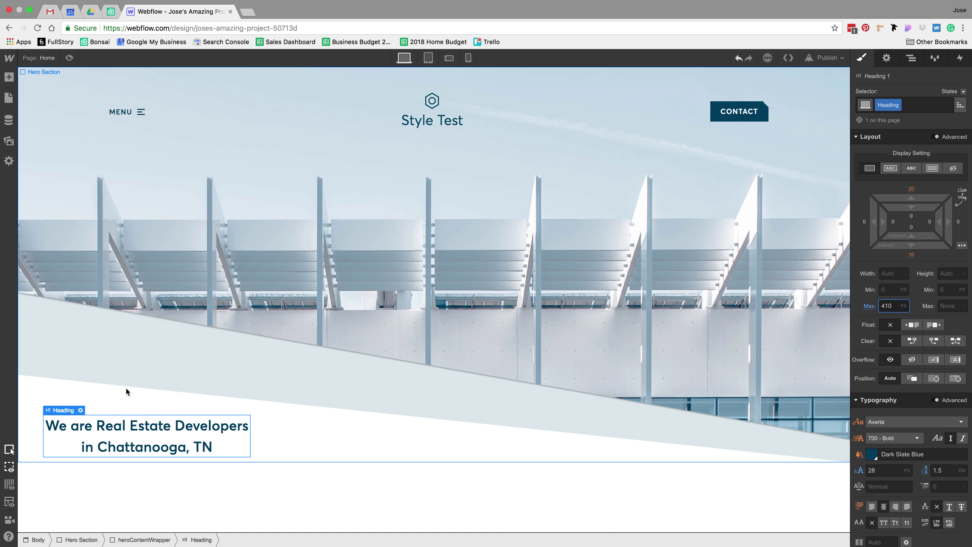
Step: Give heroContentWrapper a white background using the White swatch
click(126, 402)
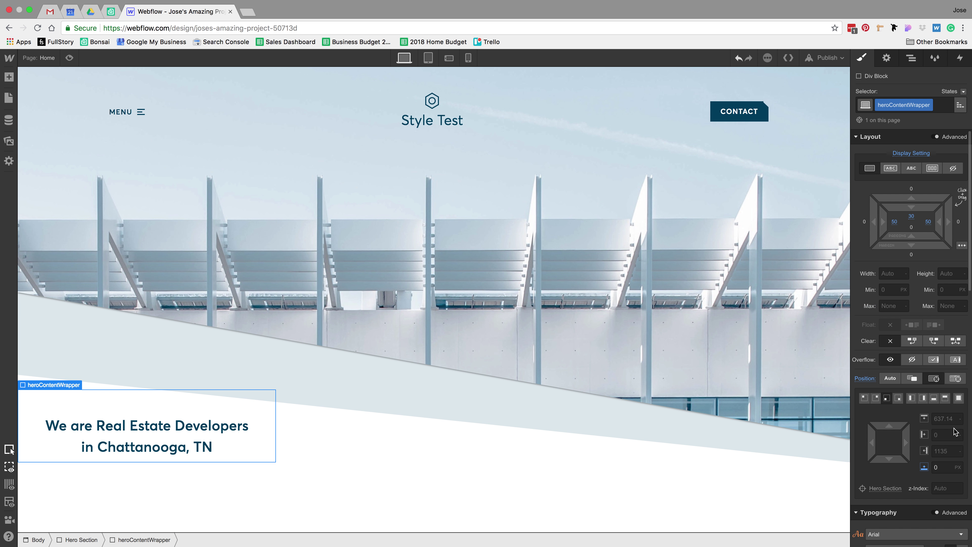
scroll(955, 431, down, 3)
scroll(874, 498, down, 5)
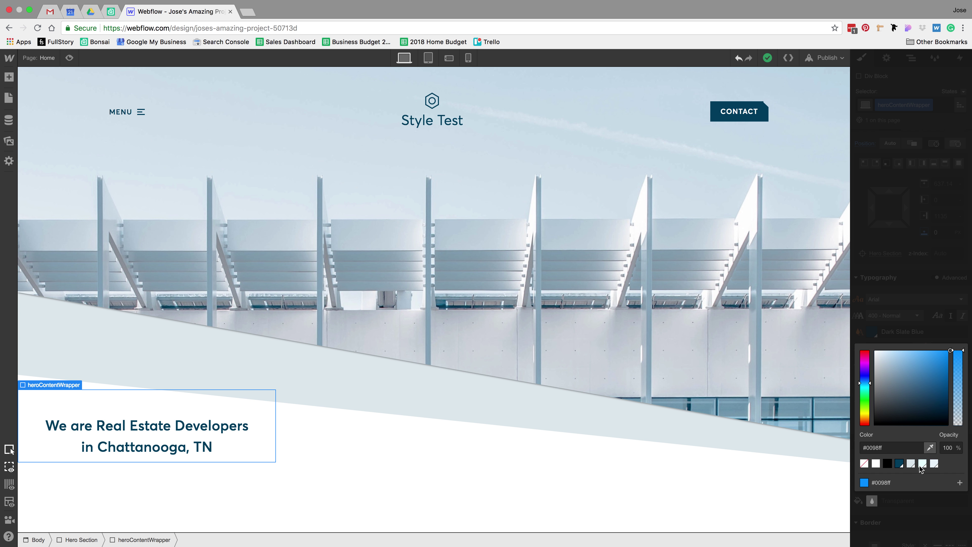
click(876, 463)
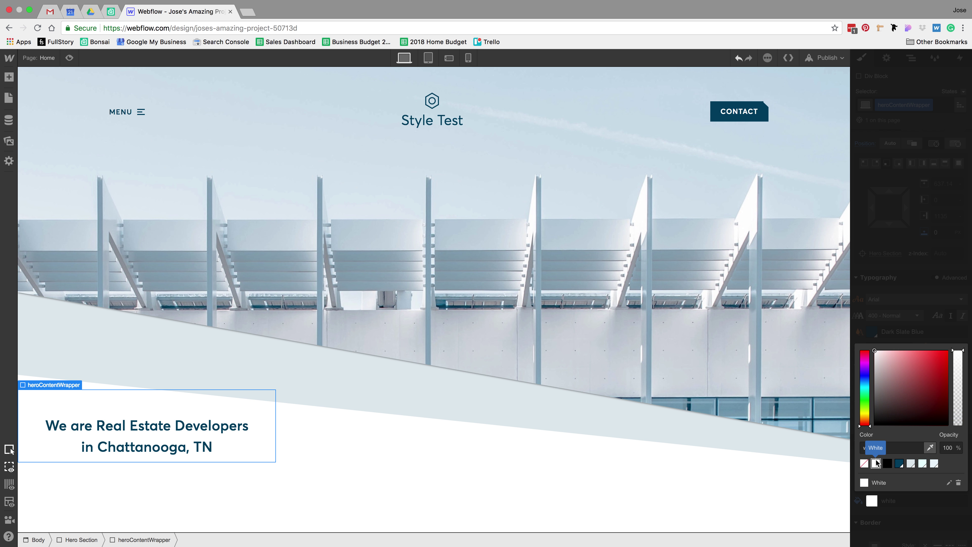
click(928, 522)
Step: Set heroContentWrapper's z-index to 5
scroll(949, 464, up, 6)
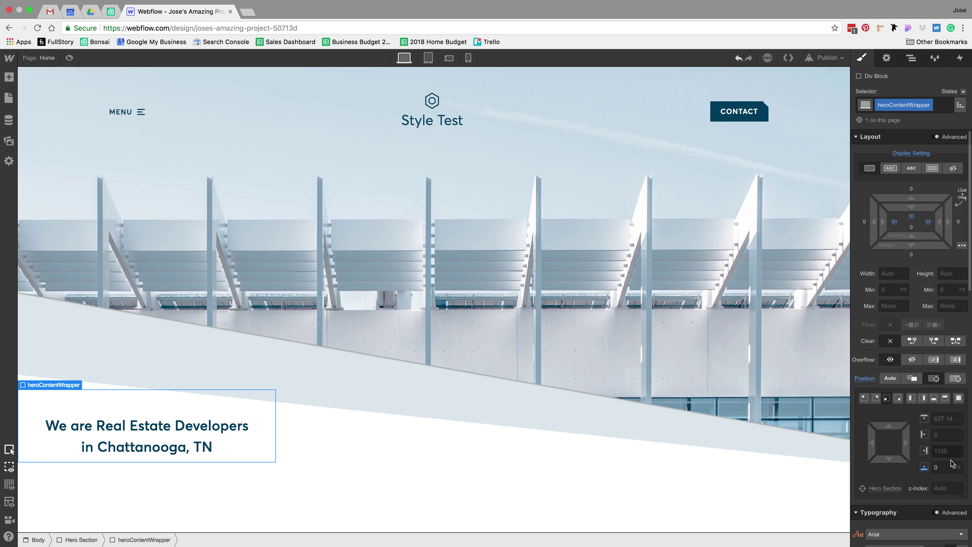
click(946, 490)
text(5)
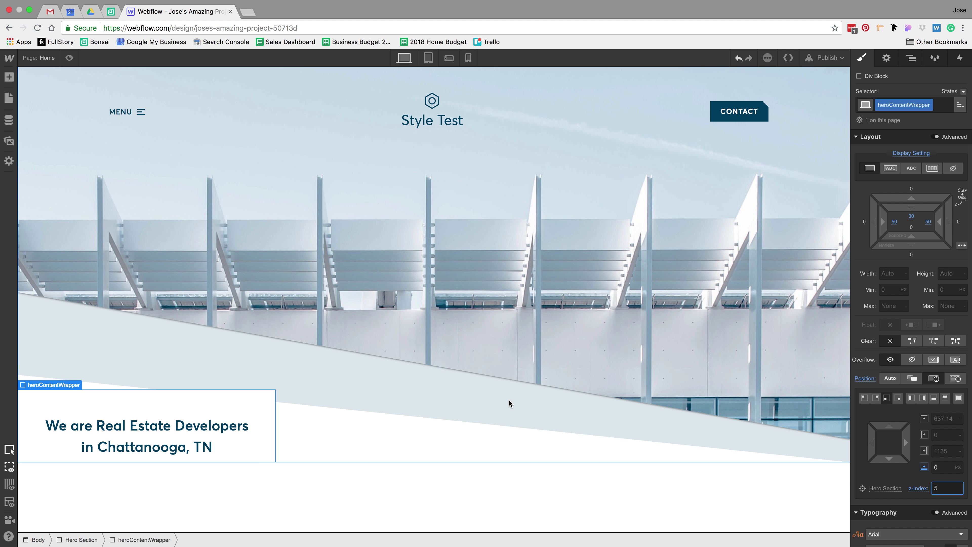
Step: Try a Move transform on heroContentWrapper, shifting it about 130 px to the right
scroll(951, 398, down, 10)
scroll(951, 398, up, 7)
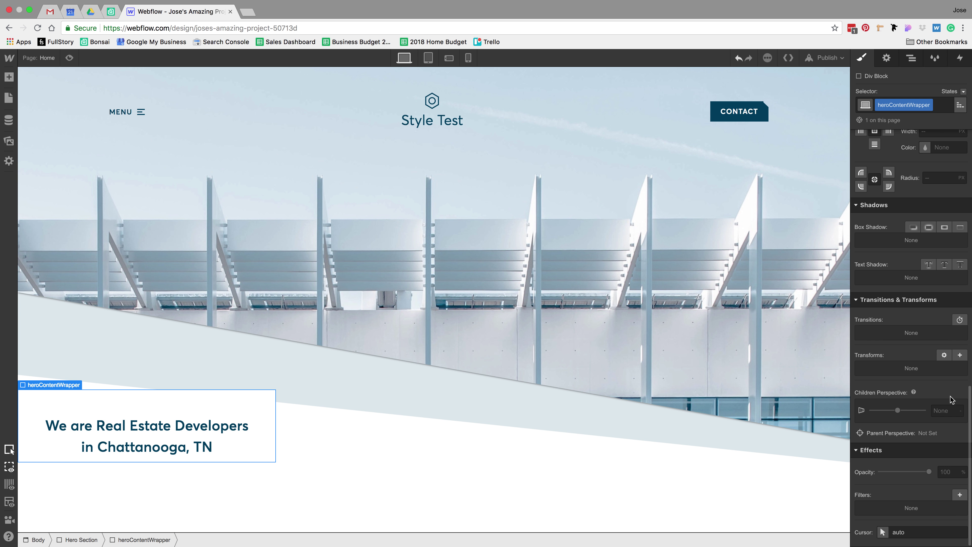
scroll(951, 398, up, 6)
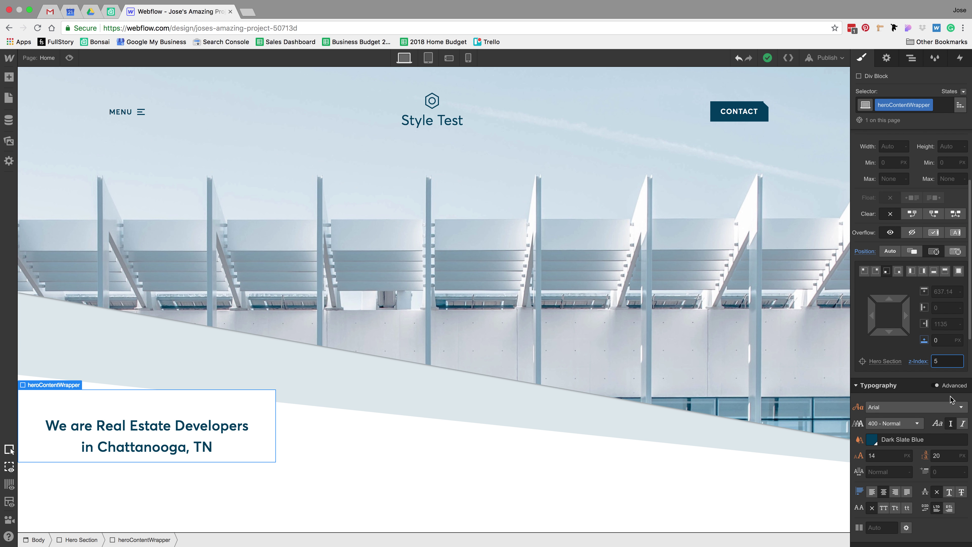
scroll(913, 335, down, 4)
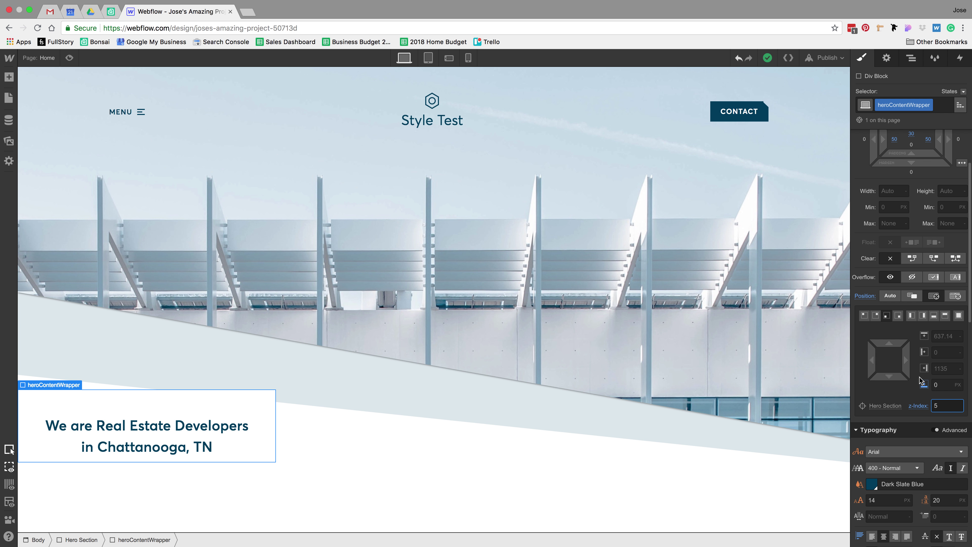
click(939, 357)
scroll(901, 404, down, 20)
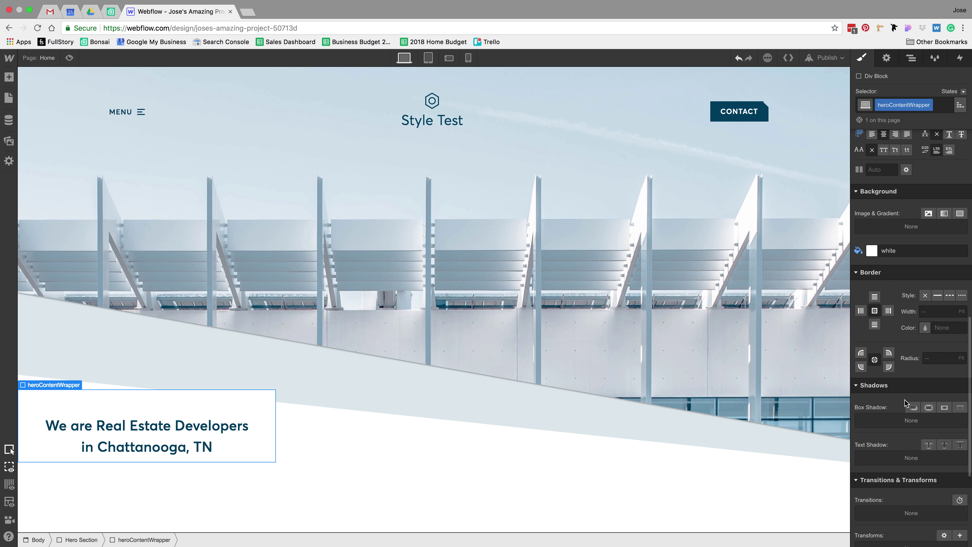
scroll(902, 455, down, 3)
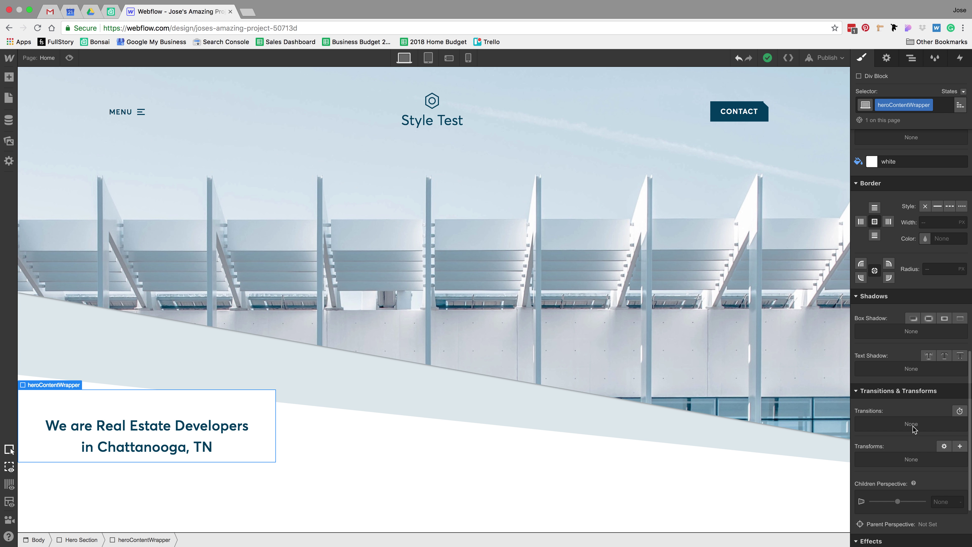
click(944, 445)
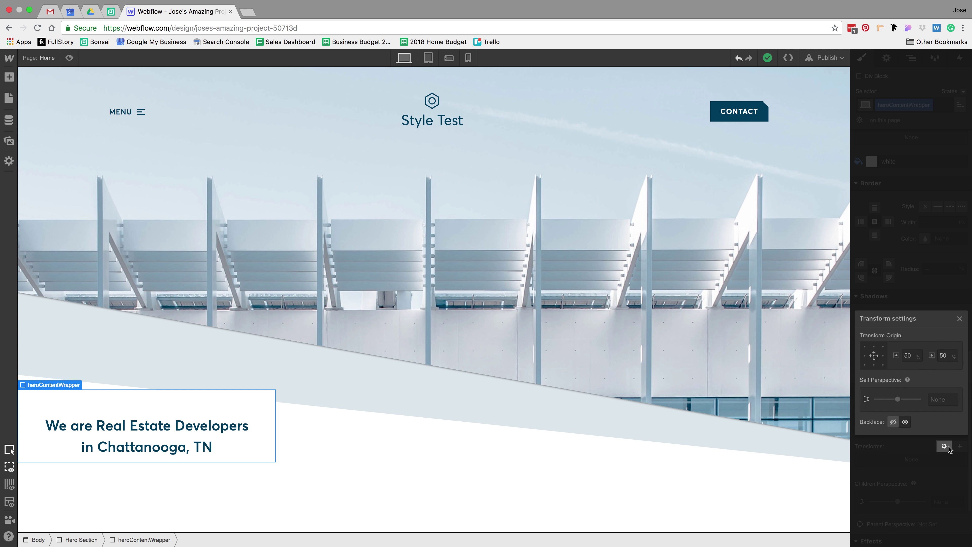
click(940, 453)
click(960, 446)
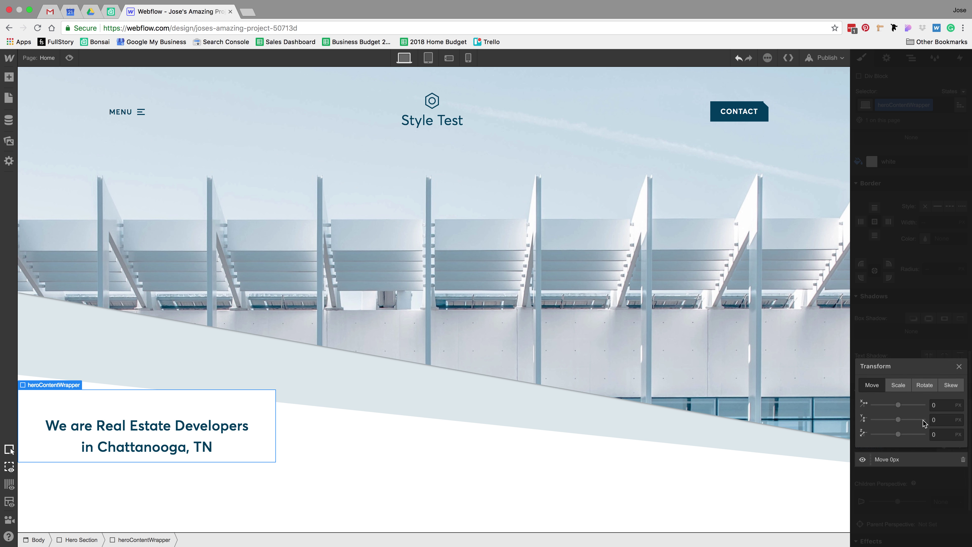
drag(898, 405, 910, 404)
Step: Try horizontal distances of 50% and 50vw for heroContentWrapper's Move transform
click(944, 404)
text(5)
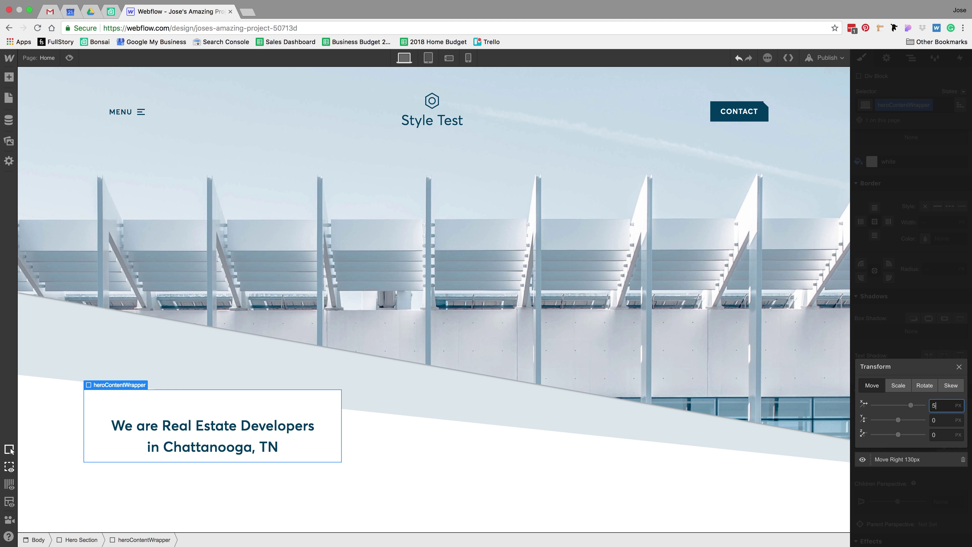
text(0%)
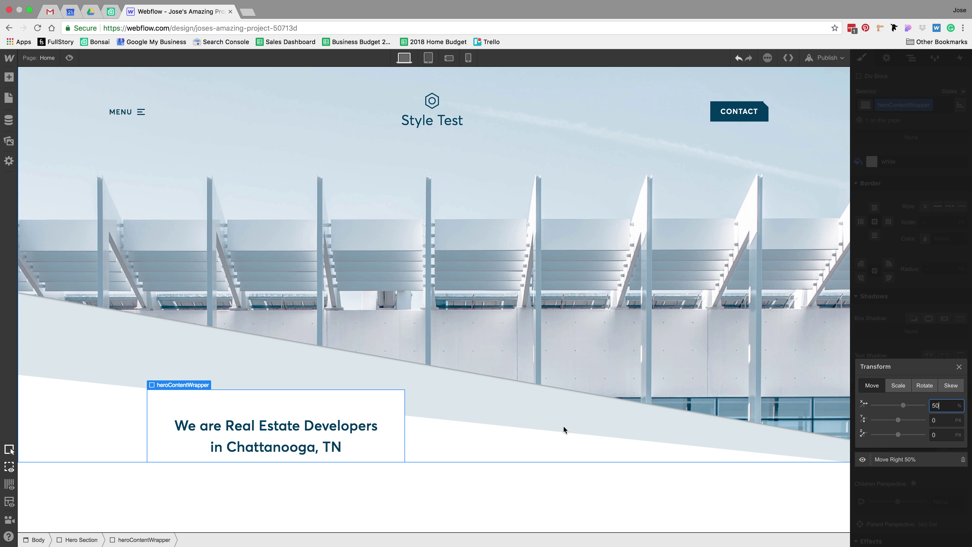
text(w)
key(Return)
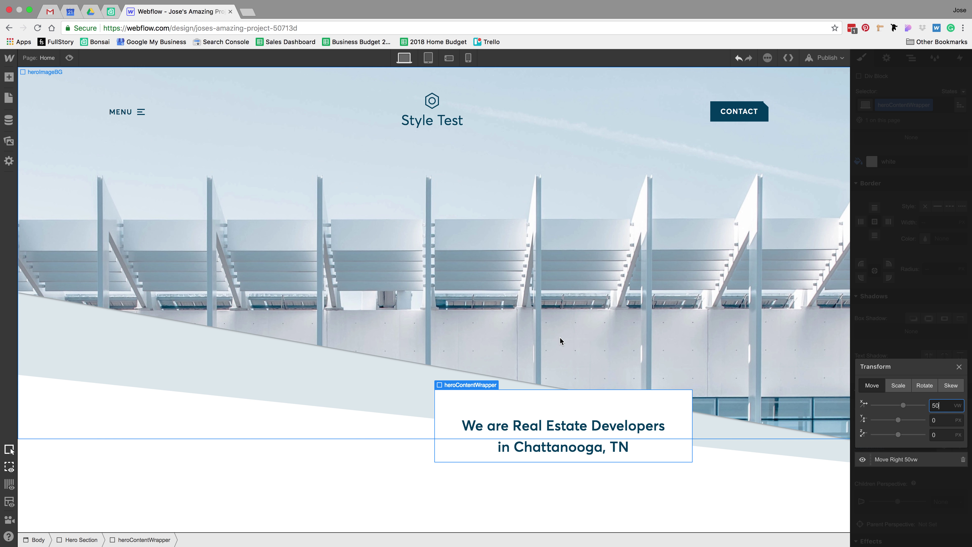
click(905, 338)
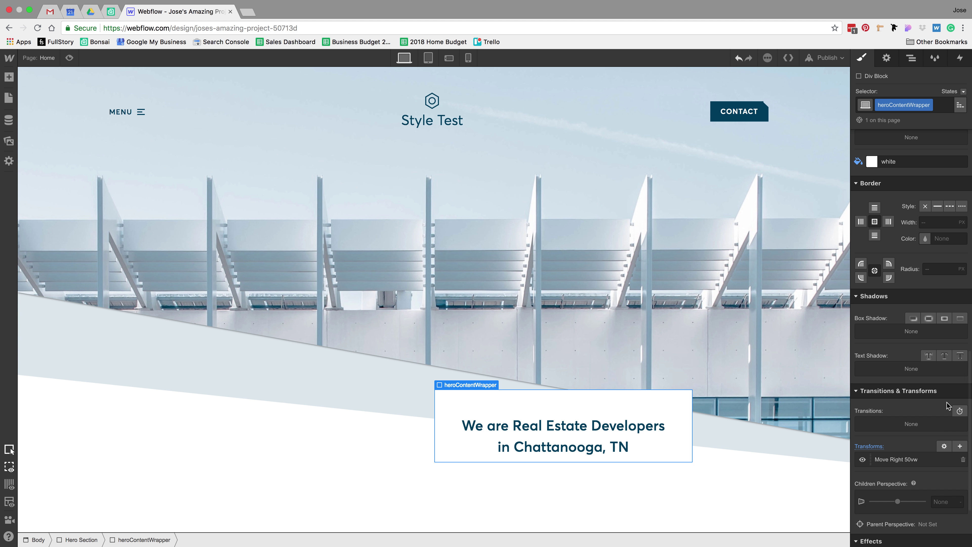
Step: Try different transform origins for heroContentWrapper, ending with the bottom-right corner at 100% and 100%
click(944, 446)
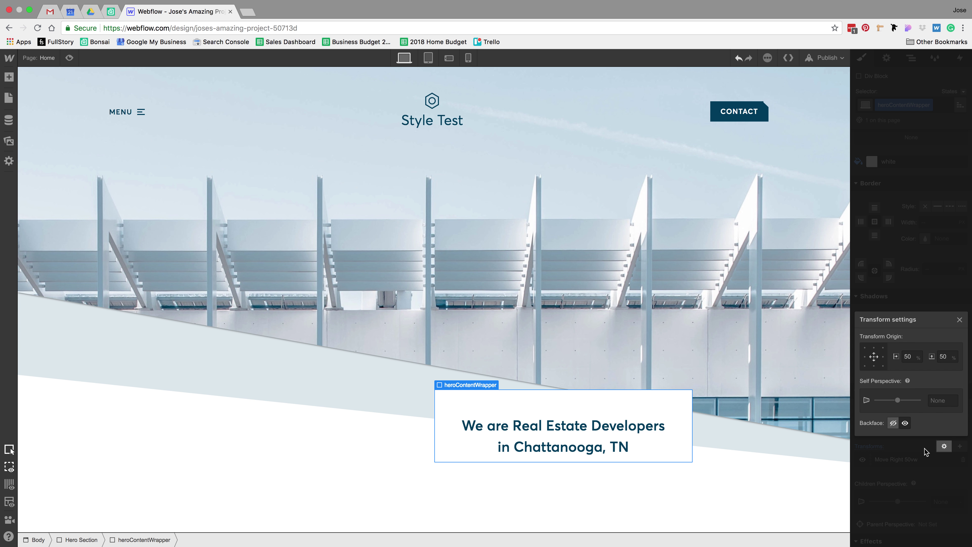
click(883, 357)
click(865, 357)
click(864, 365)
click(884, 367)
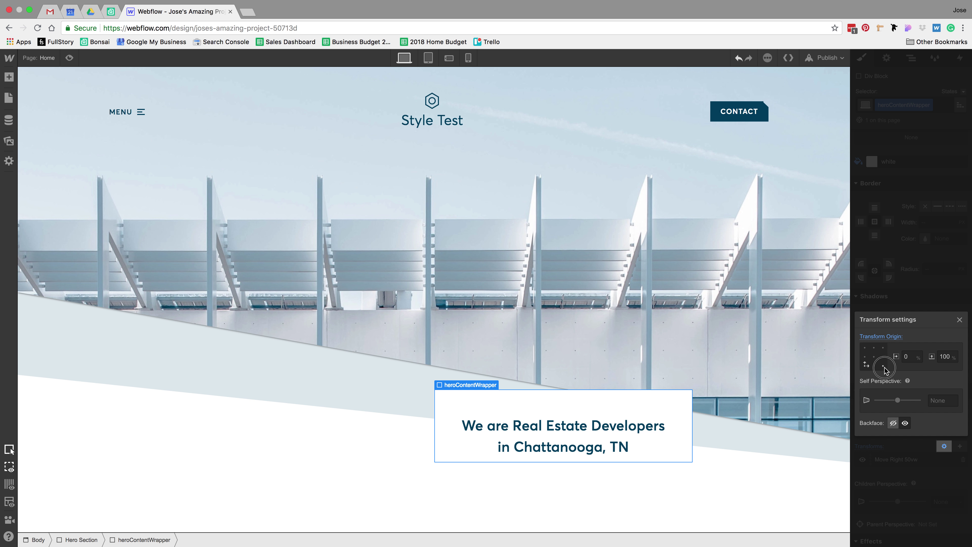
click(886, 299)
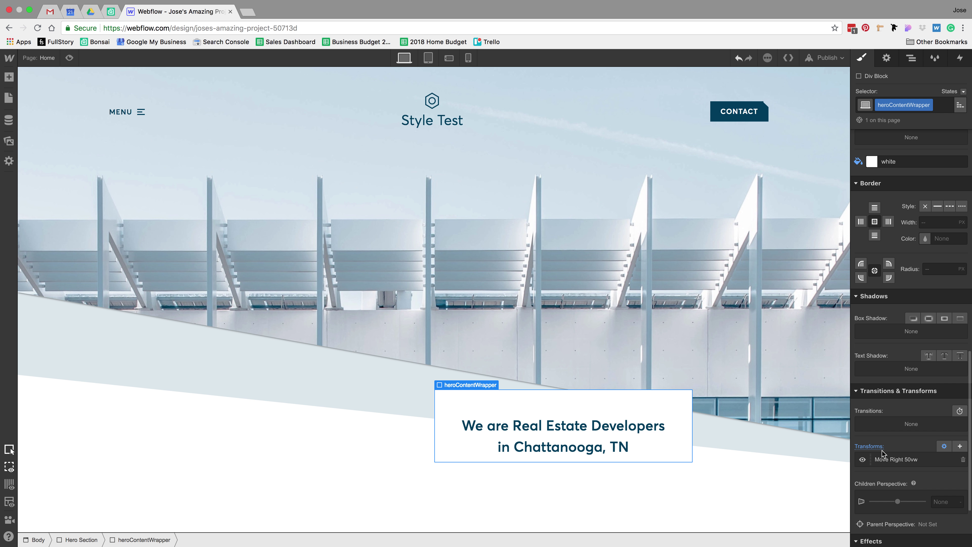
Step: Remove heroContentWrapper's custom transform origin and its Move Right 50vw transform
click(944, 446)
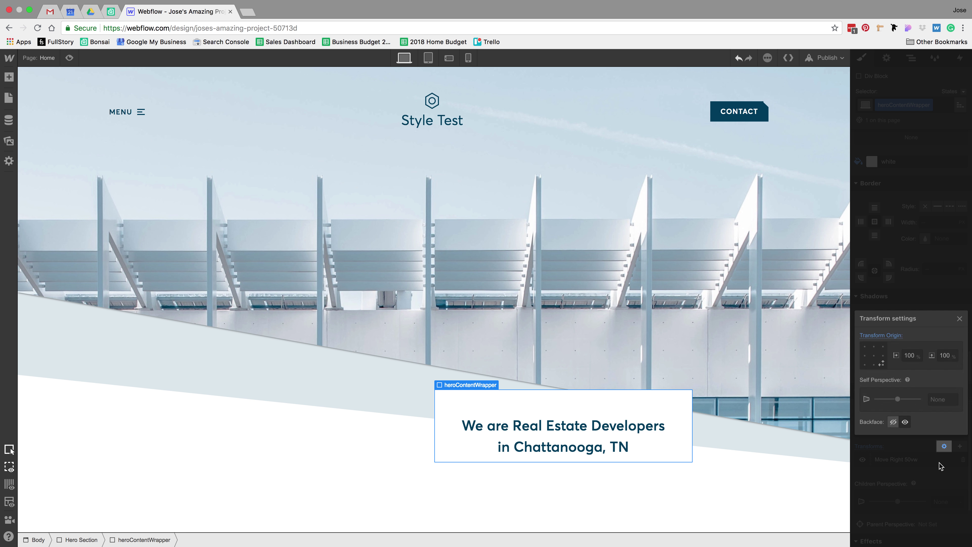
click(902, 337)
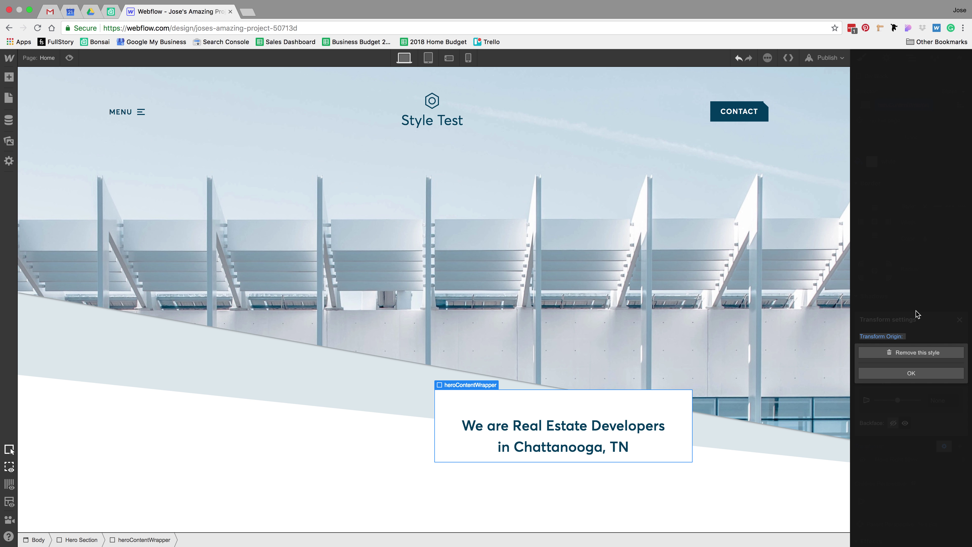
click(920, 353)
click(907, 283)
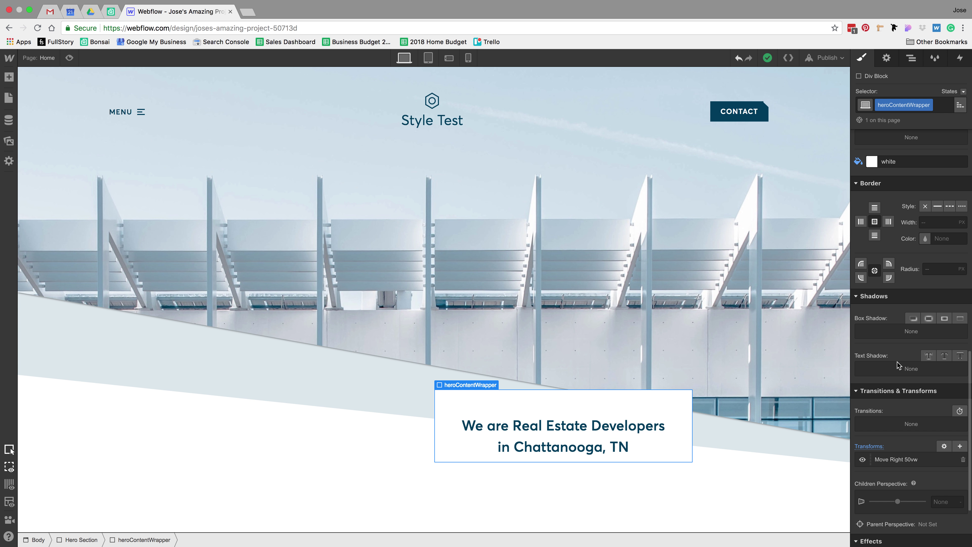
scroll(880, 432, up, 3)
scroll(880, 432, down, 4)
alt+click(879, 428)
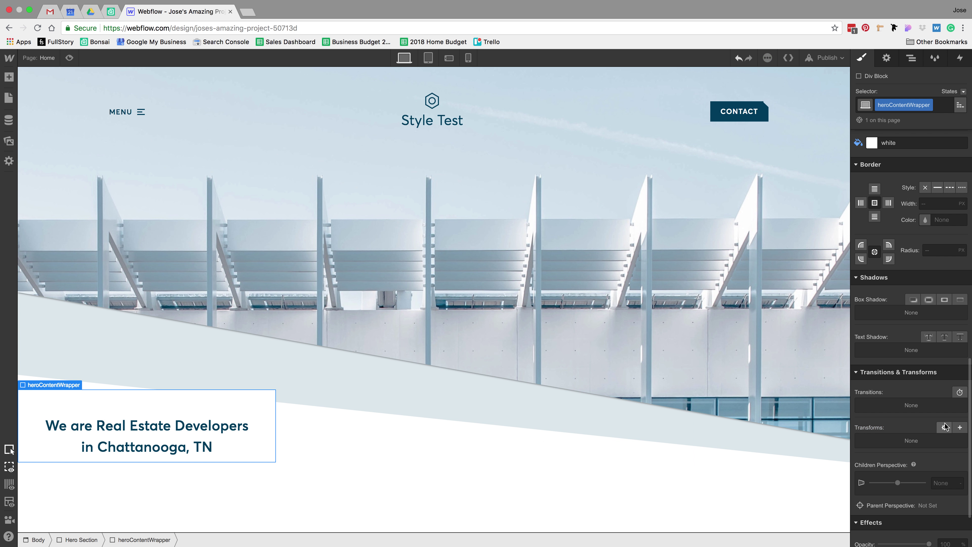
Step: Stretch heroContentWrapper across the Hero Section by setting its left and right position offsets to 0 px
scroll(945, 426, up, 7)
scroll(945, 426, up, 8)
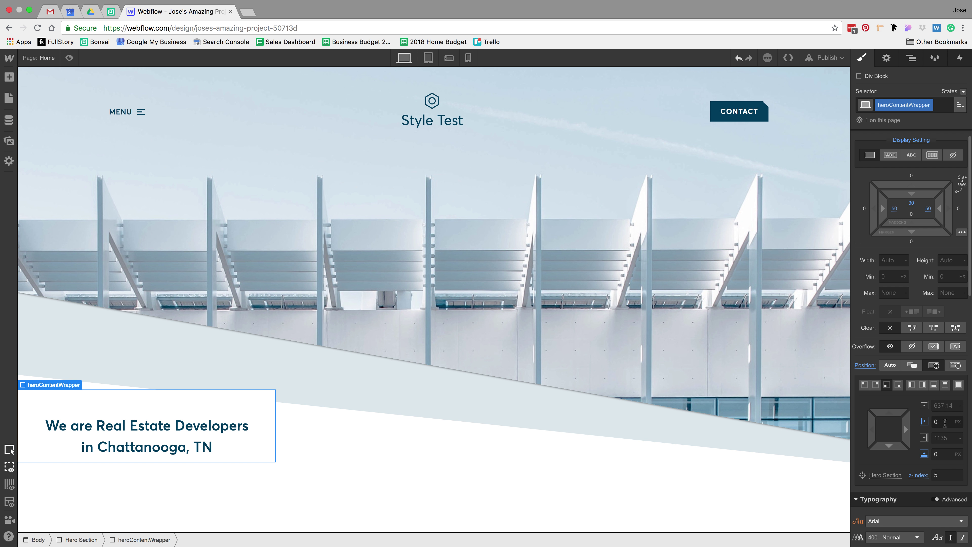
click(941, 437)
key(Return)
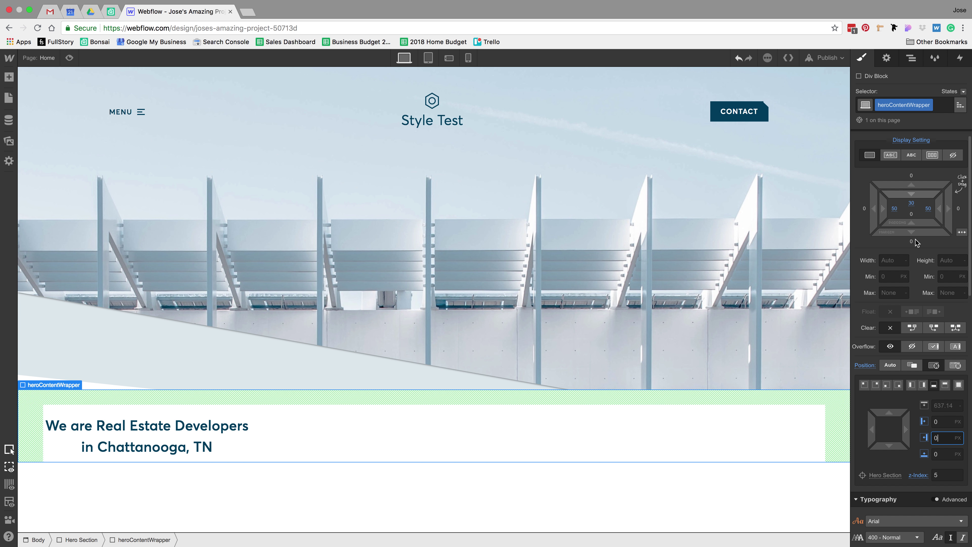
Step: Clear heroContentWrapper's left and top padding and remove its white background colour
scroll(920, 352, down, 5)
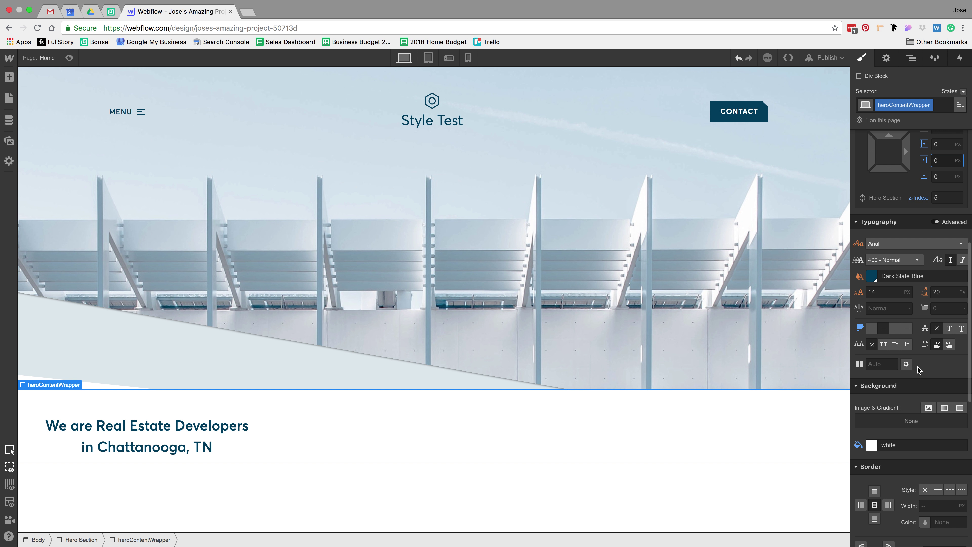
scroll(919, 370, up, 6)
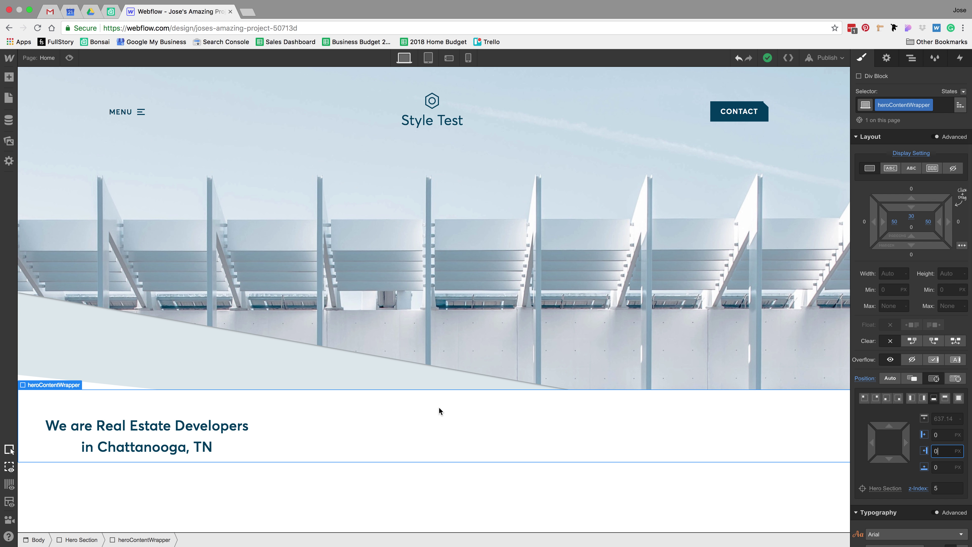
alt+click(894, 221)
alt+click(911, 216)
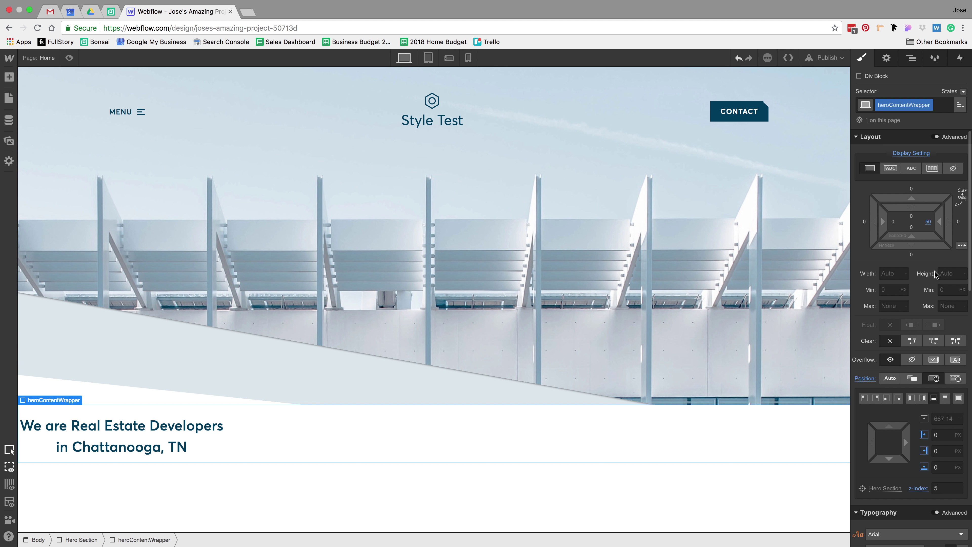
scroll(916, 397, down, 10)
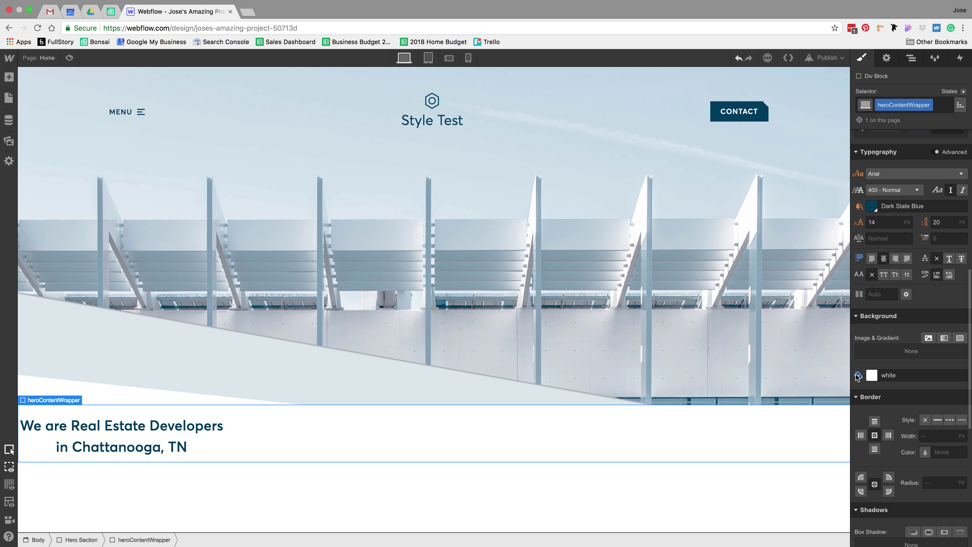
alt+click(857, 376)
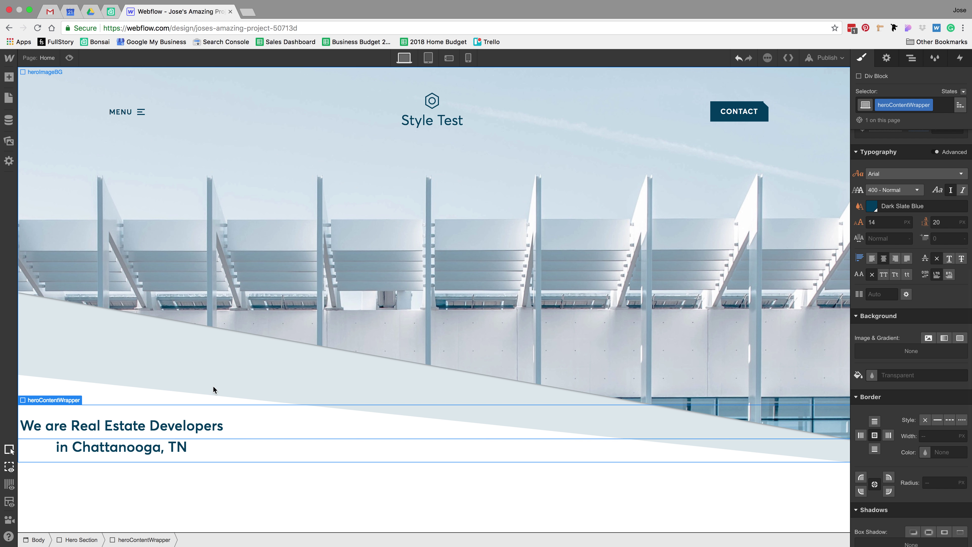
Step: Add a div block inside heroContentWrapper and nest the heading within it
click(8, 77)
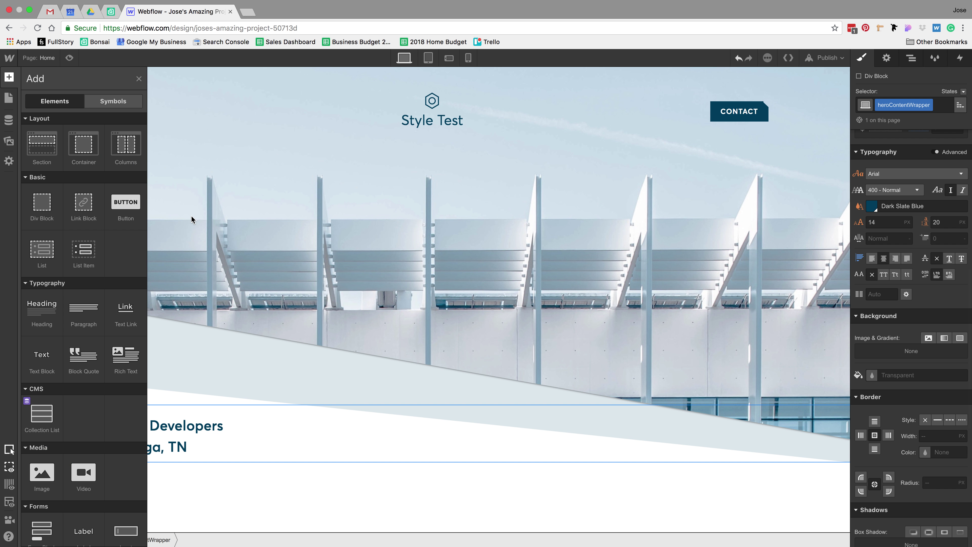
click(54, 209)
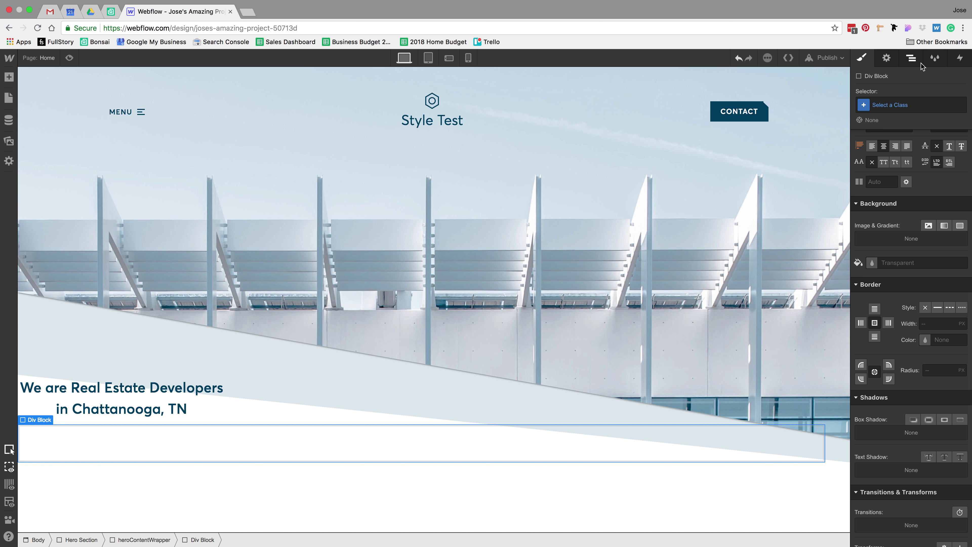
click(910, 58)
drag(903, 372, 900, 381)
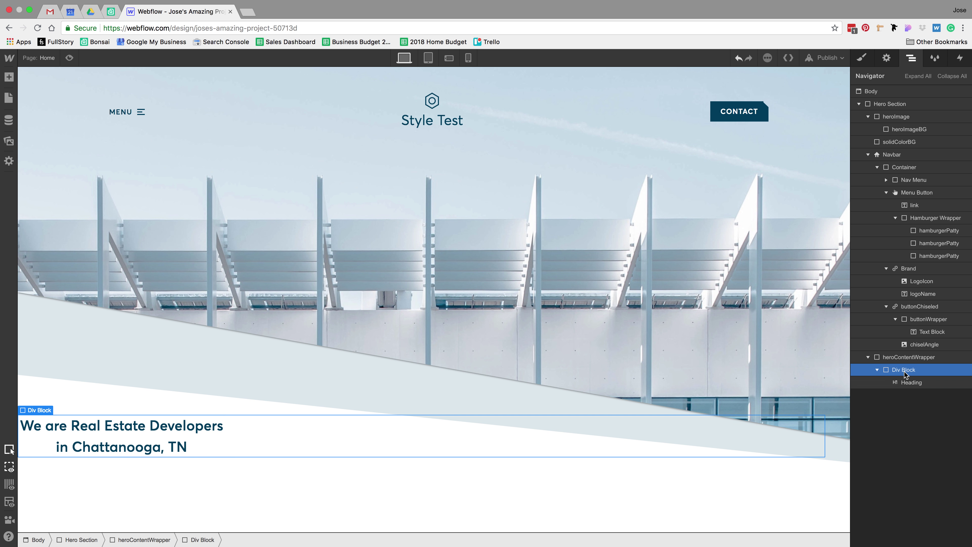
Step: Make heroContentWrapper a horizontal flex layout with its content justified to the center
click(902, 360)
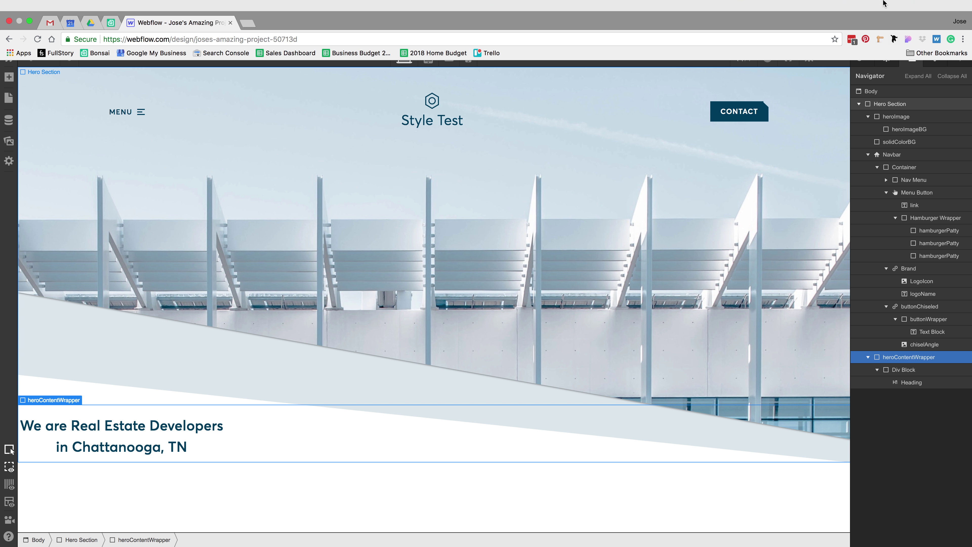
click(862, 63)
click(932, 169)
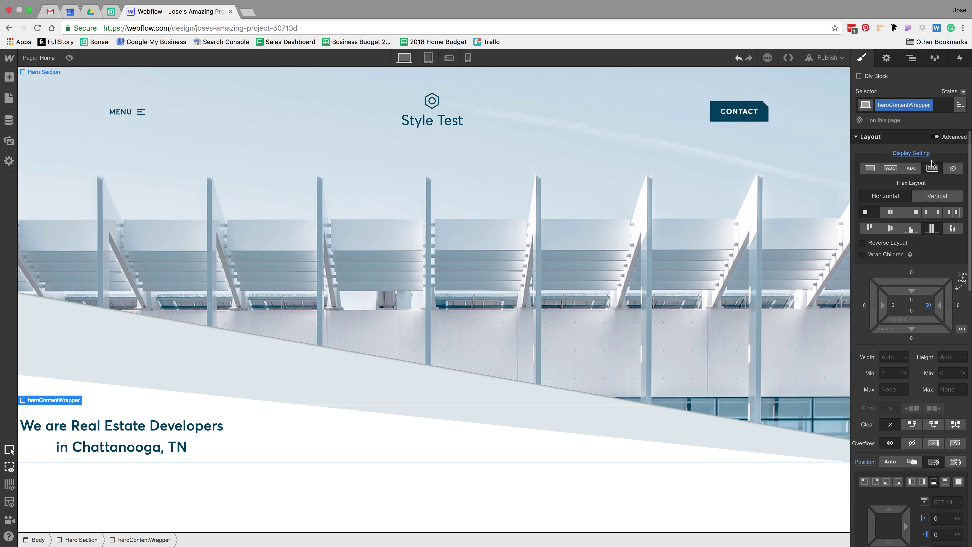
click(894, 214)
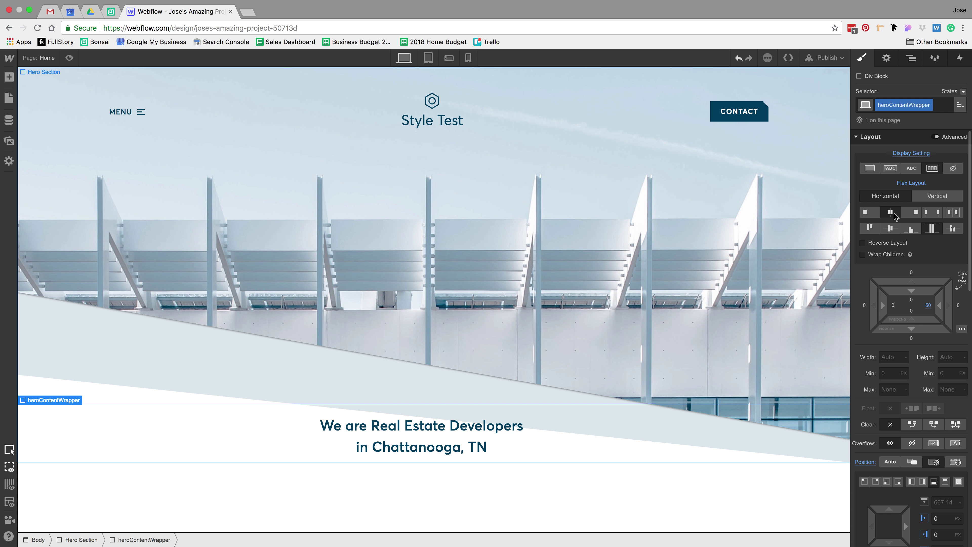
Step: Give the div block around the heading a new class named headerWrapperChild
click(414, 429)
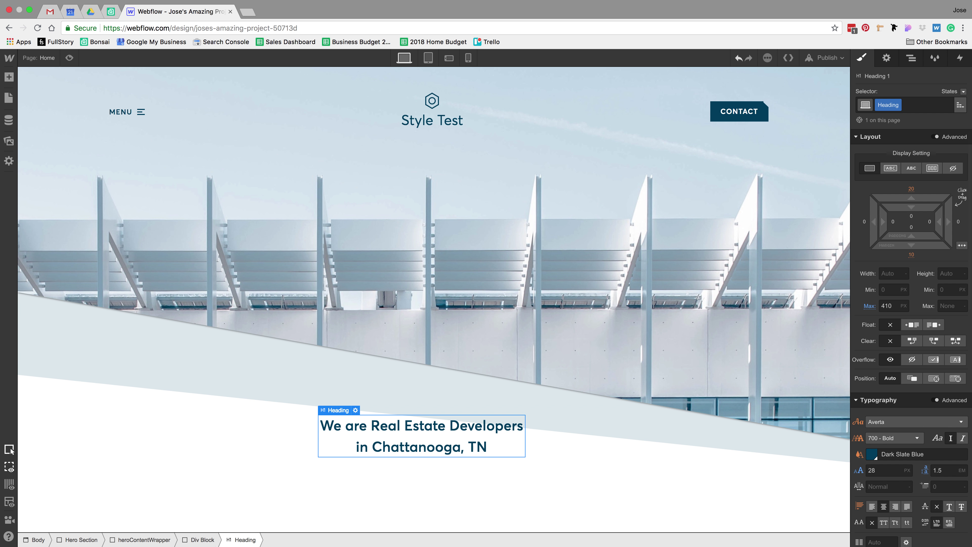
click(199, 539)
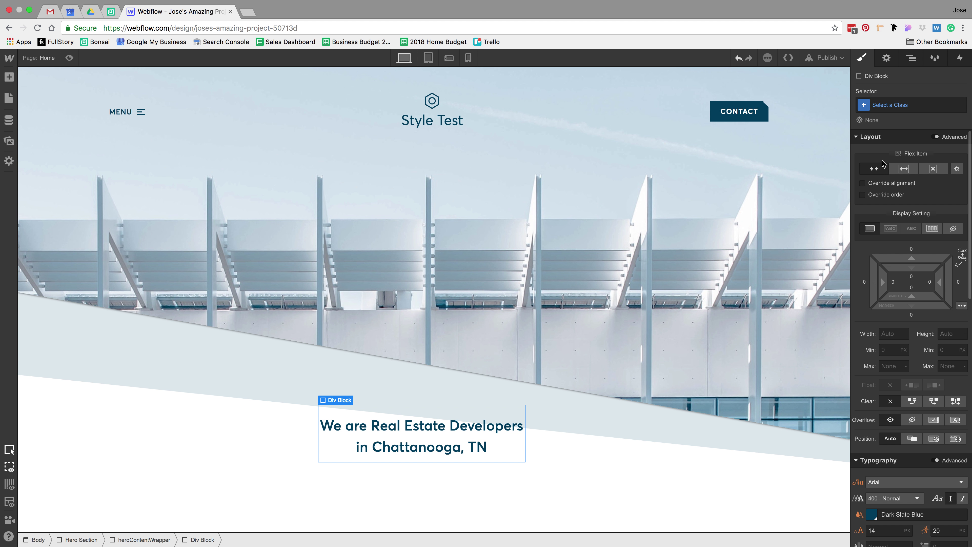
click(894, 106)
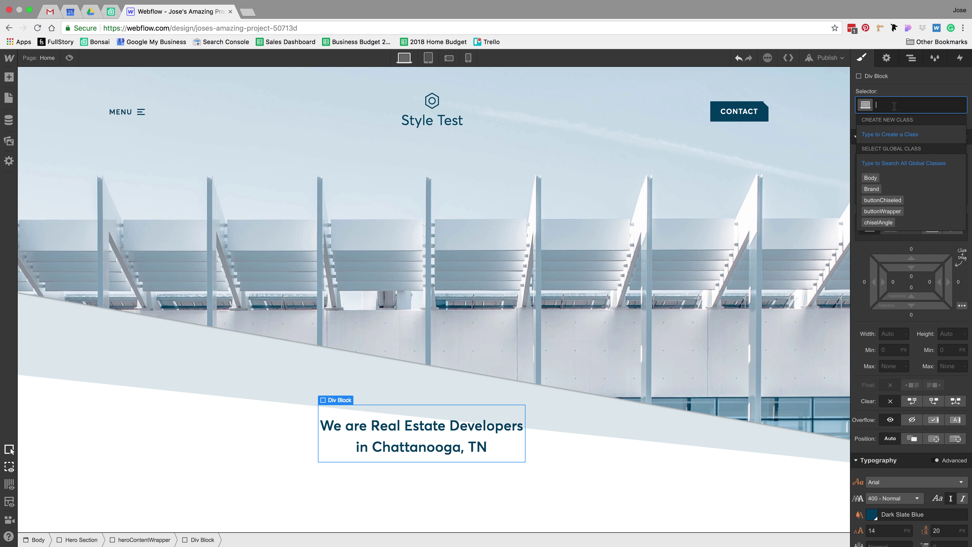
key(Down)
text(H)
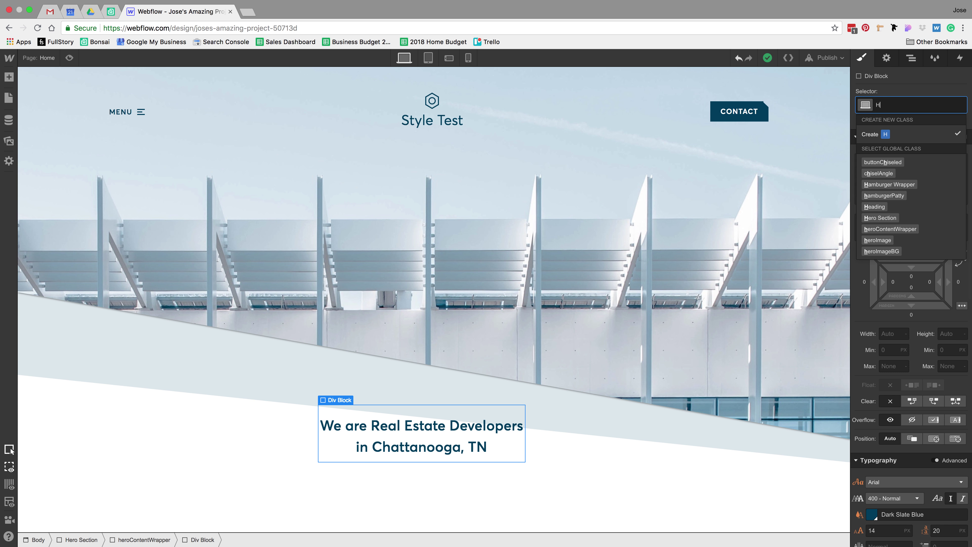
text(eadeer)
key(BackSpace)
key(BackSpace)
key(BackSpace)
key(BackSpace)
key(BackSpace)
key(BackSpace)
key(BackSpace)
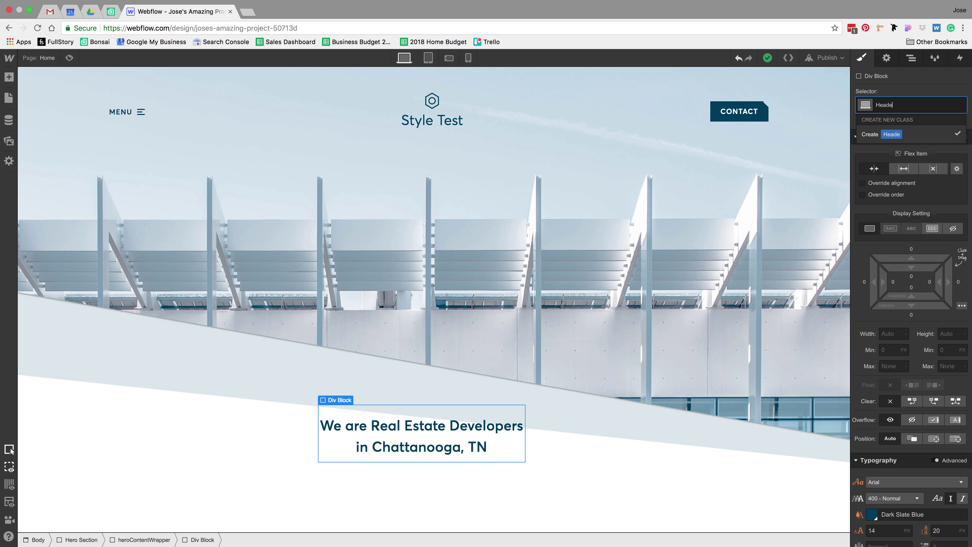
text(head)
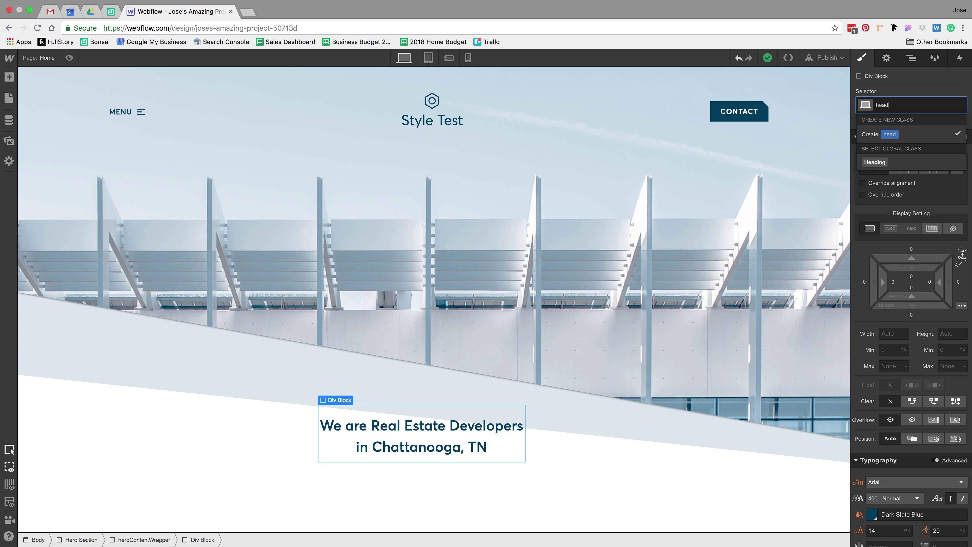
text(erWrapperChild)
key(Return)
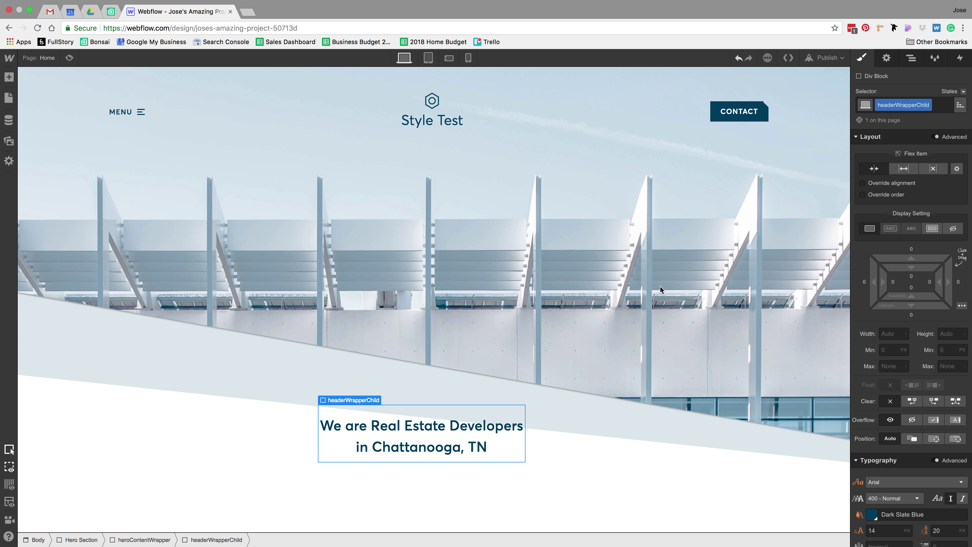
Step: Set headerWrapperChild's top and bottom padding to 30 px and add equal padding on its left and right sides
drag(920, 274, 922, 300)
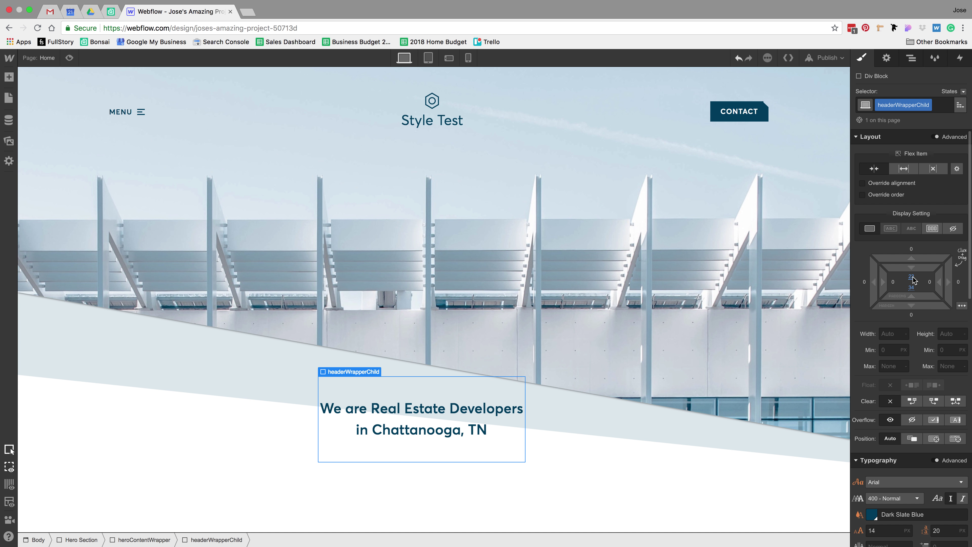
click(911, 276)
text(30)
key(Return)
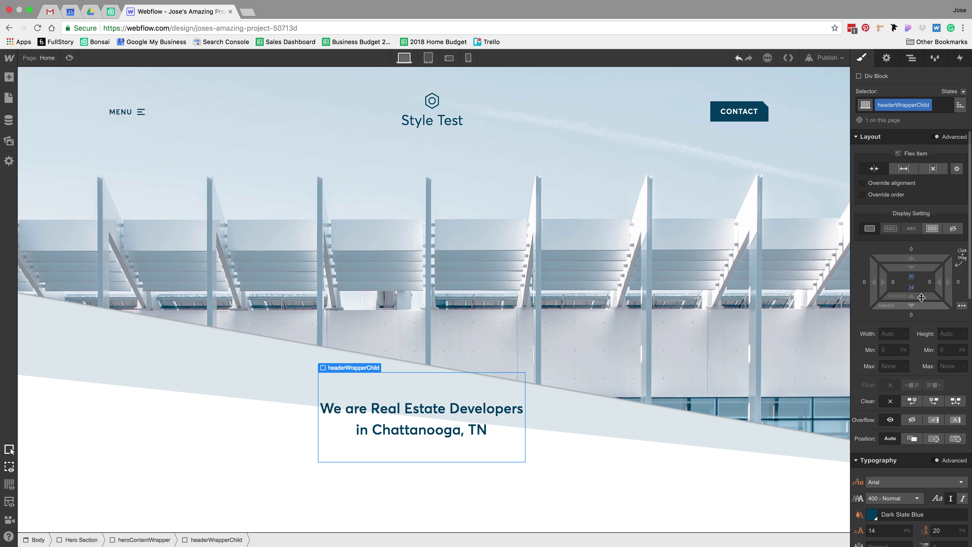
click(913, 288)
text(30)
key(Return)
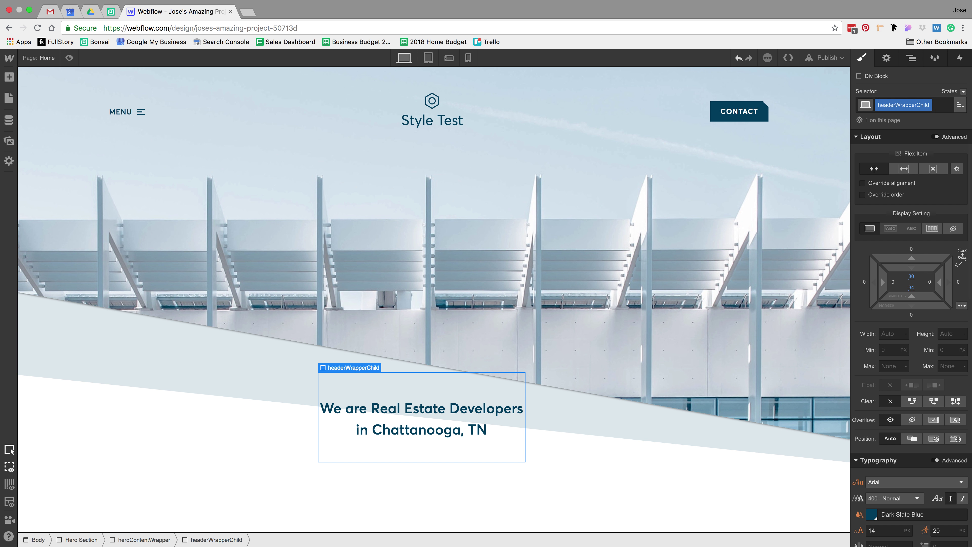
drag(940, 282, 864, 293)
Step: Fill headerWrapperChild's background with the White swatch
scroll(925, 423, down, 3)
scroll(925, 422, down, 3)
click(872, 468)
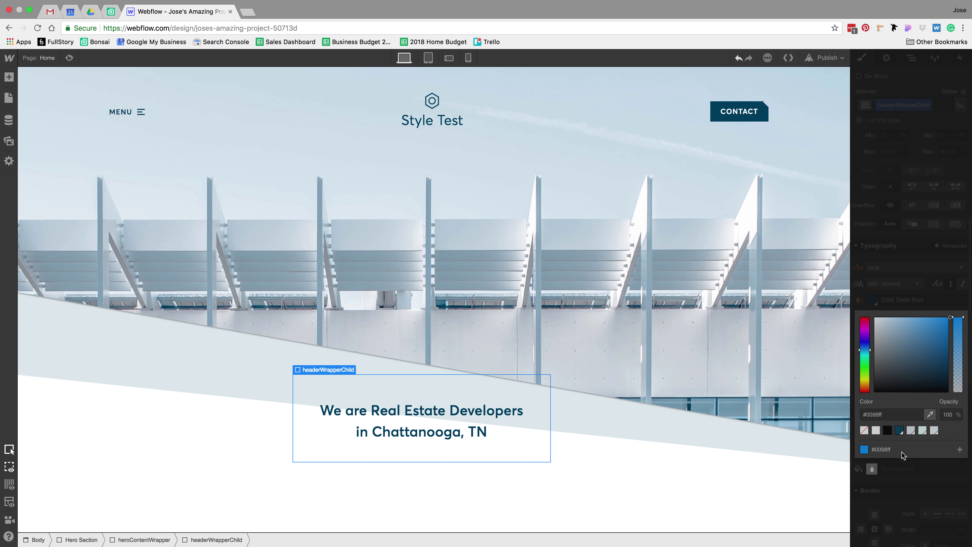
click(875, 433)
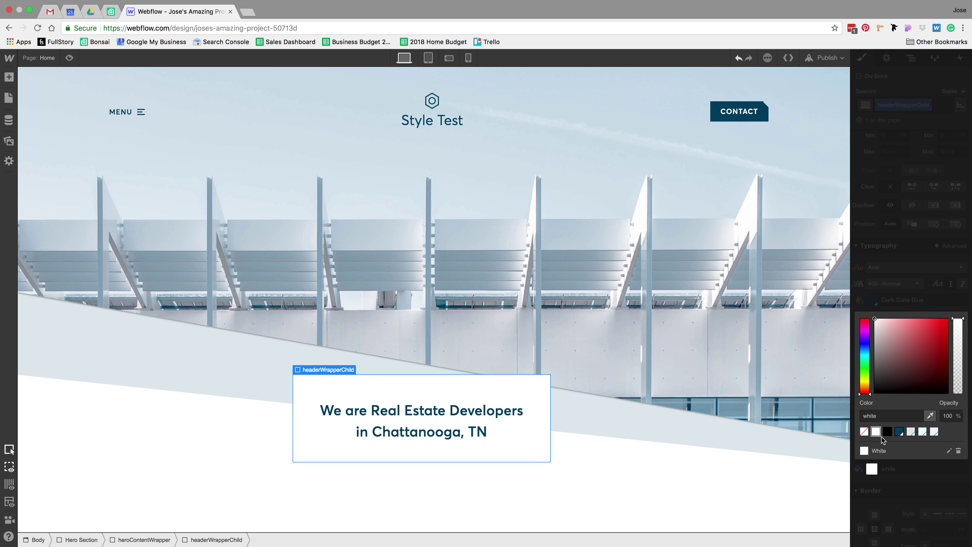
click(692, 421)
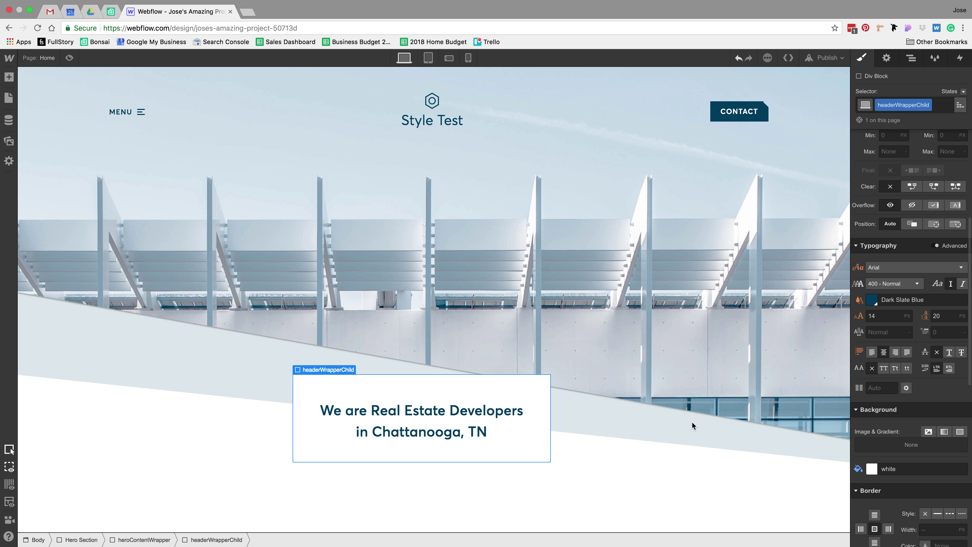
click(561, 495)
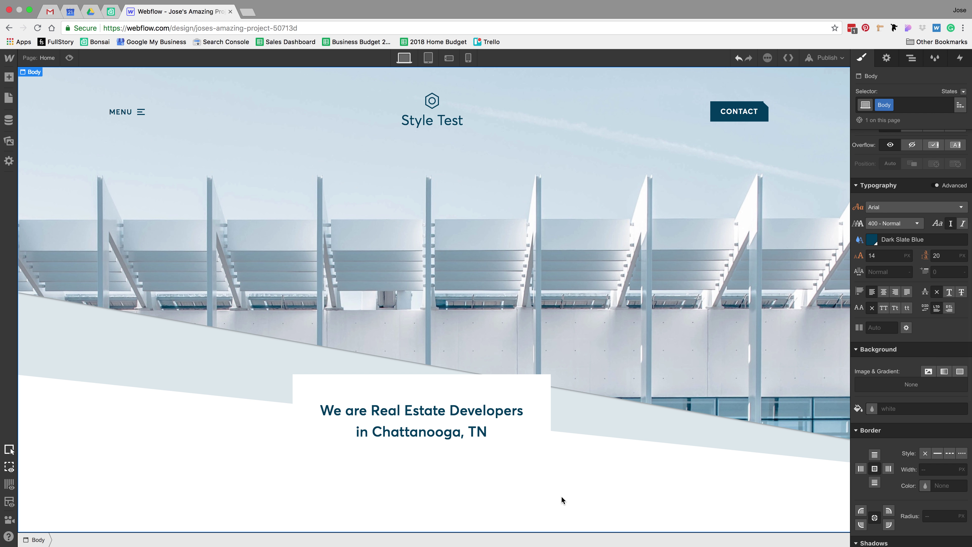
Step: Add a paragraph element below the heading inside headerWrapperChild
click(378, 421)
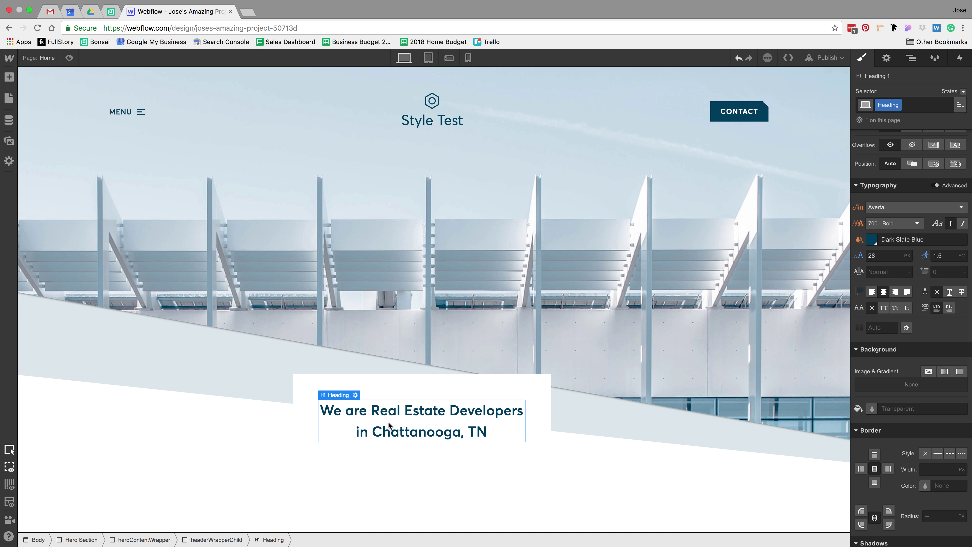
key(a)
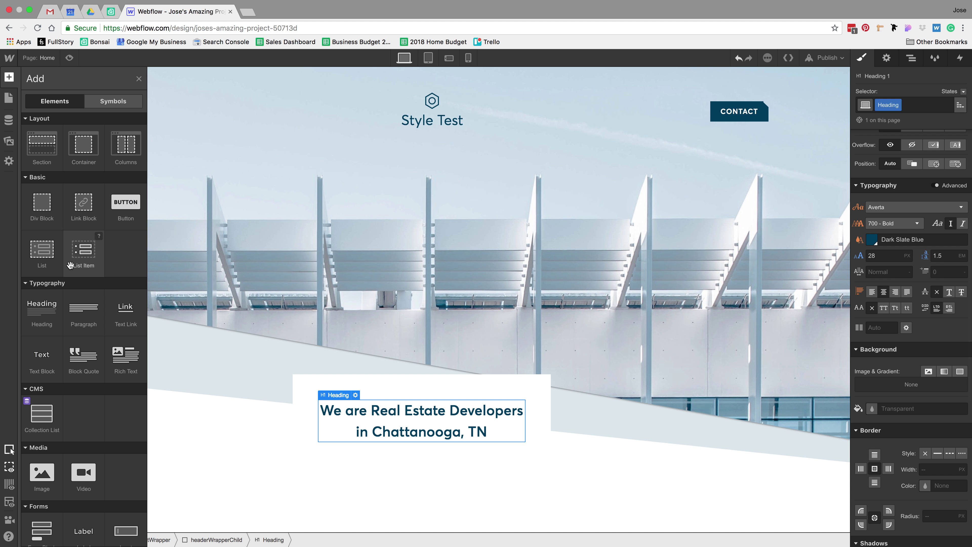
drag(83, 315, 523, 369)
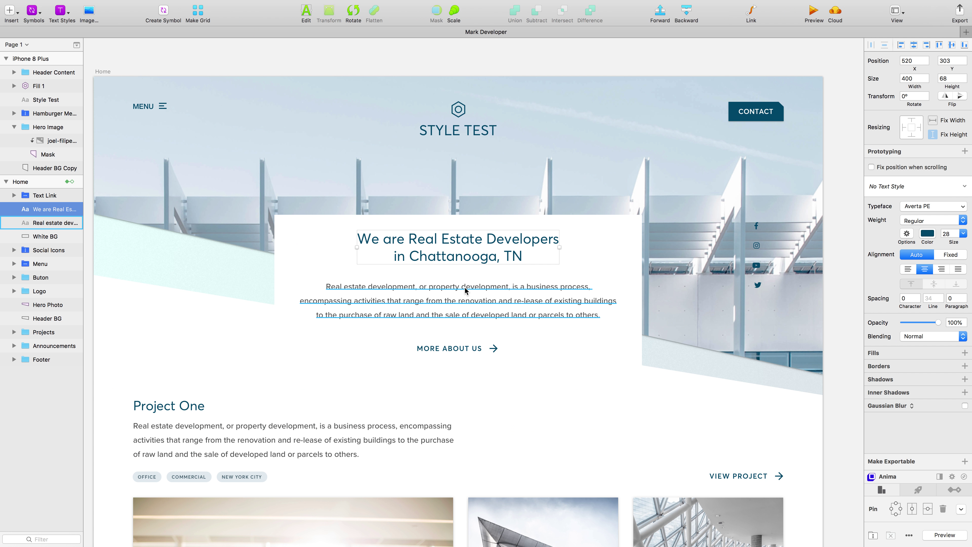
Step: Copy the real estate description from the Sketch hero design and replace the Webflow paragraph's placeholder text with it
click(464, 288)
double_click(465, 288)
key(super+a)
key(super+c)
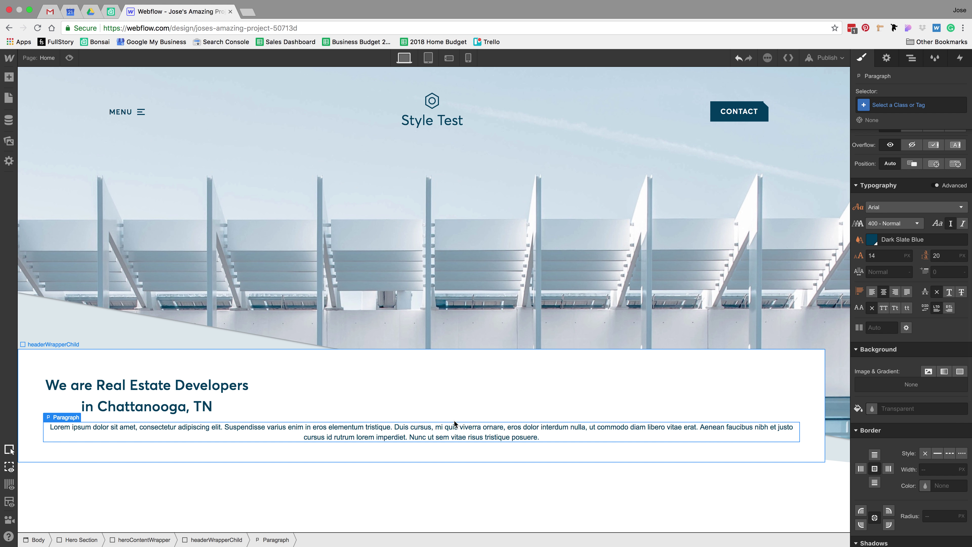
double_click(454, 423)
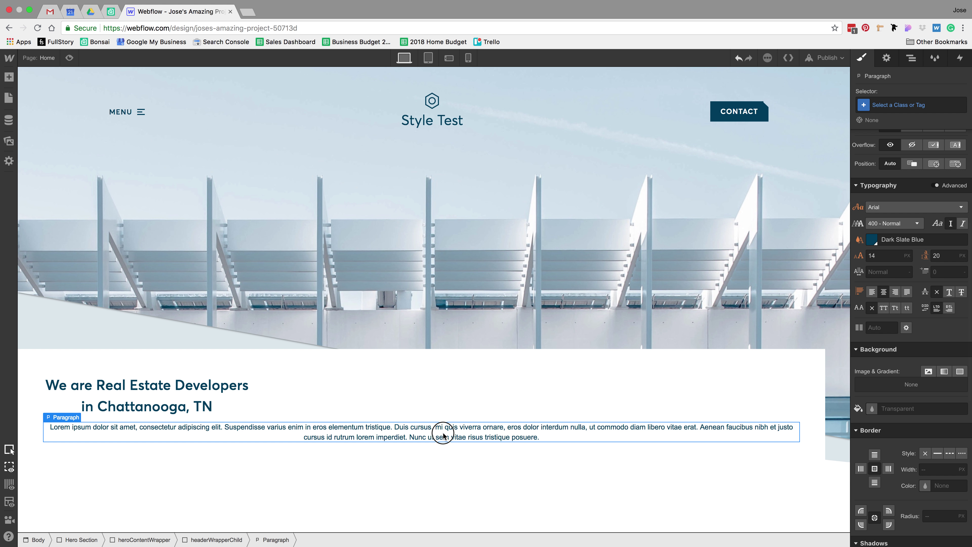
key(super+a)
key(super+v)
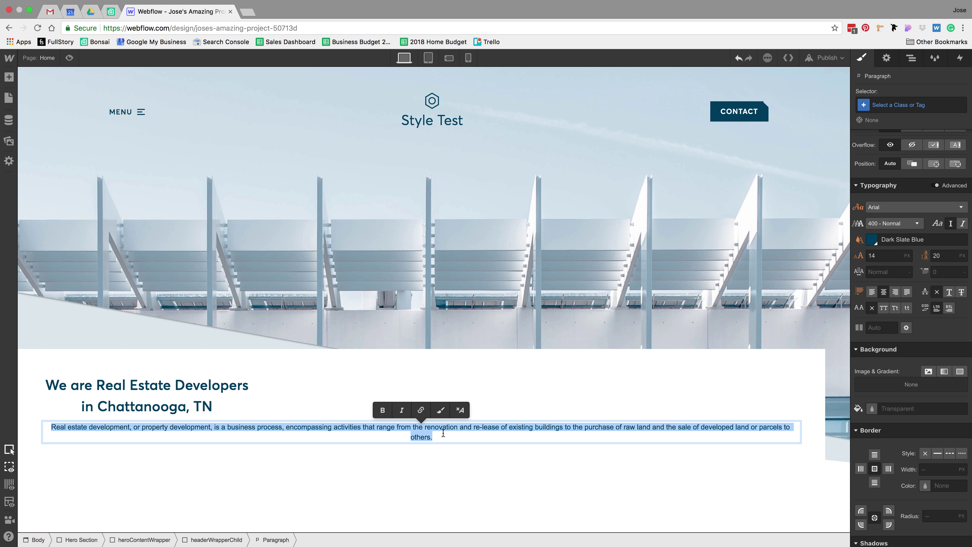
key(Escape)
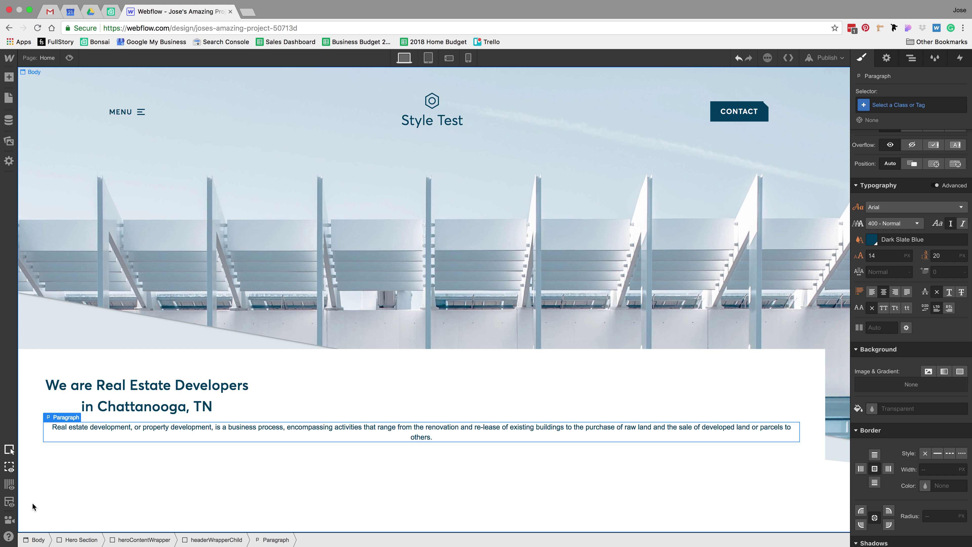
Step: Set the Body's font family to proxima-nova
click(33, 536)
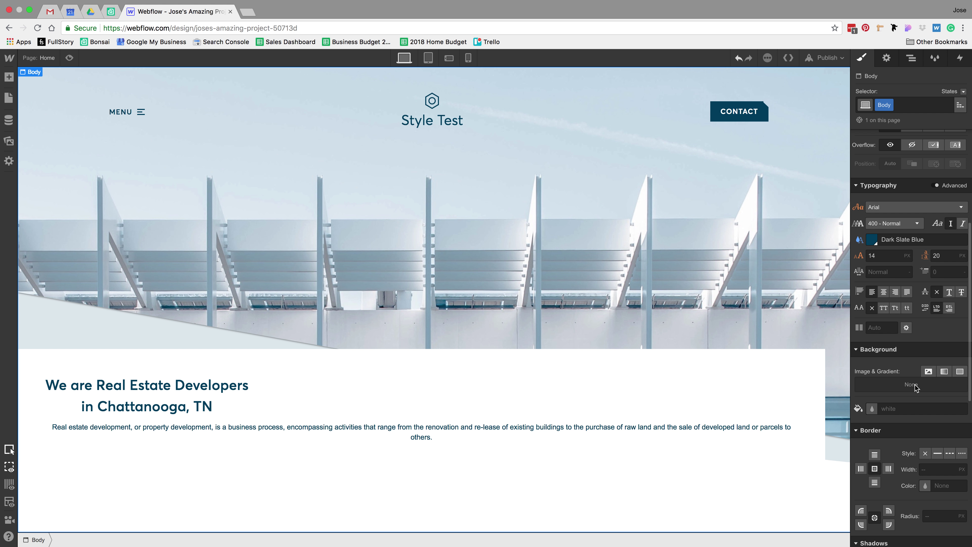
click(893, 211)
key(Down)
key(Down)
key(Down)
key(Down)
key(Down)
key(Down)
key(Down)
key(Down)
key(Down)
key(Down)
key(Down)
key(Down)
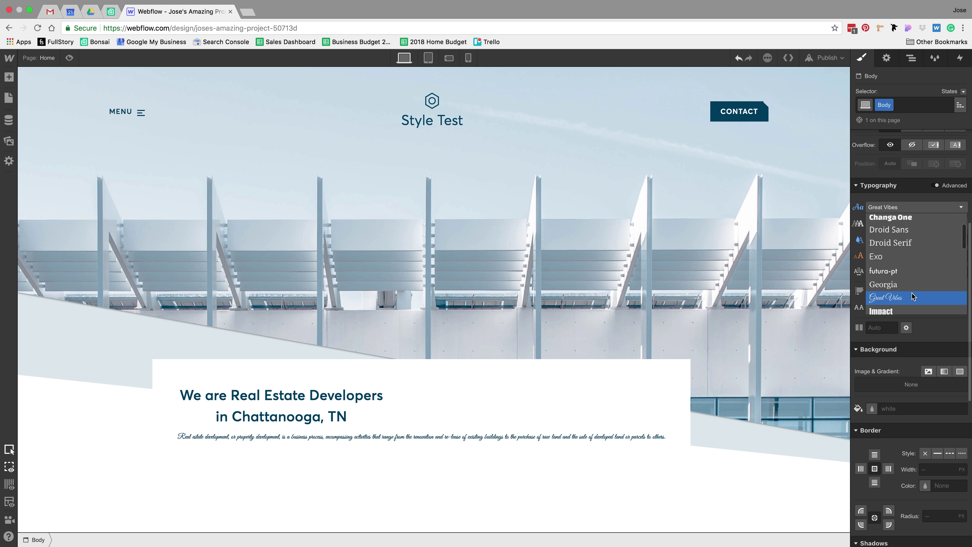
key(Down)
key(Down)
key(Down)
key(Down)
key(Down)
key(Down)
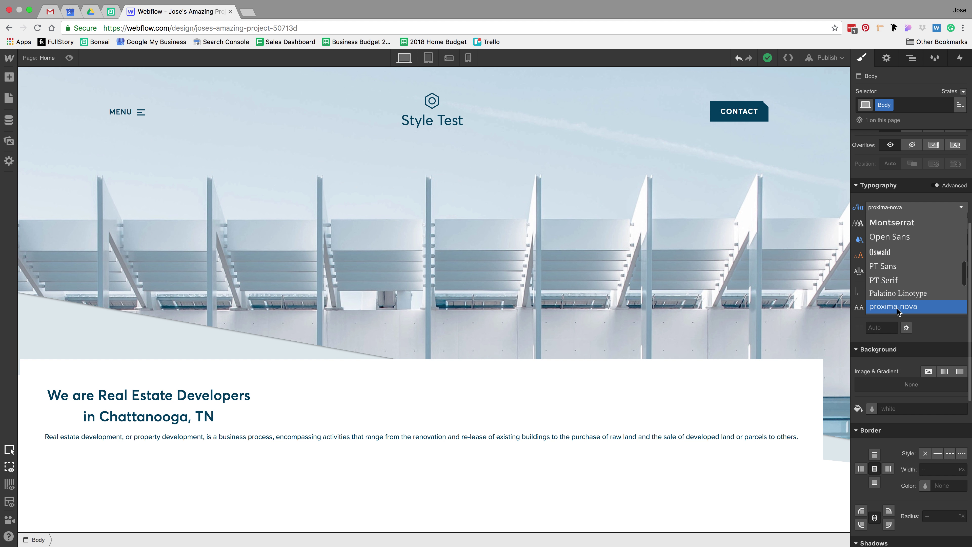
Step: Apply proxima-nova to the Body with a 16 px font size and a line height of 2 em
click(897, 308)
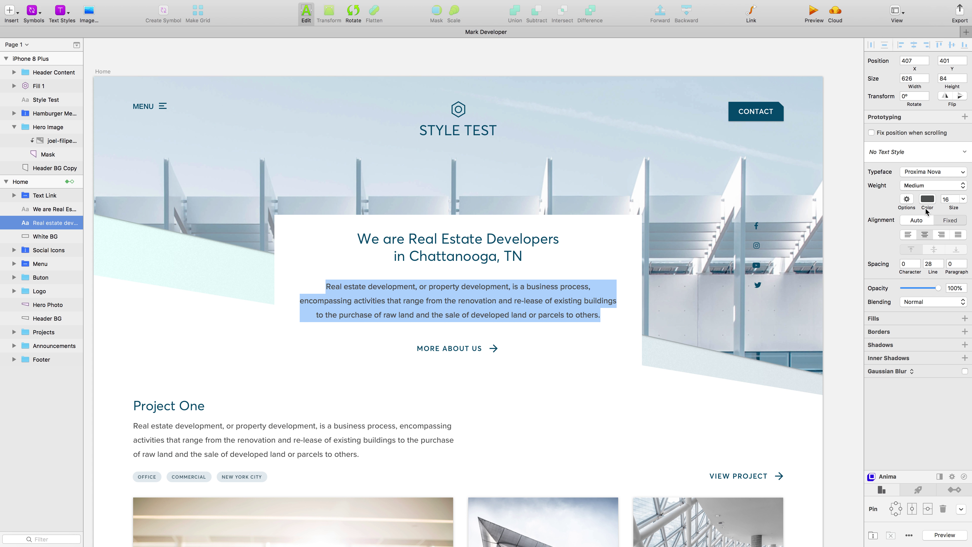
key(ctrl+Right)
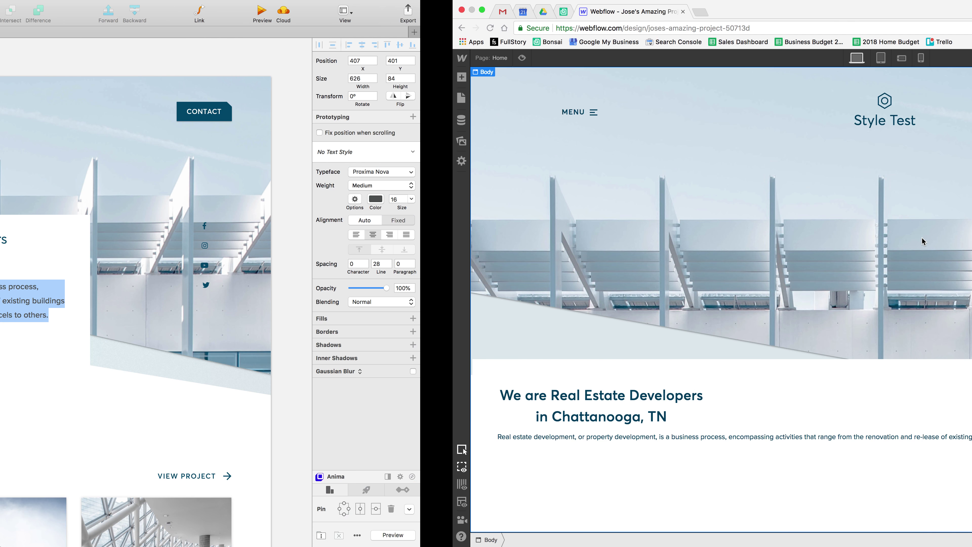
click(879, 259)
text(16)
key(Tab)
key(Return)
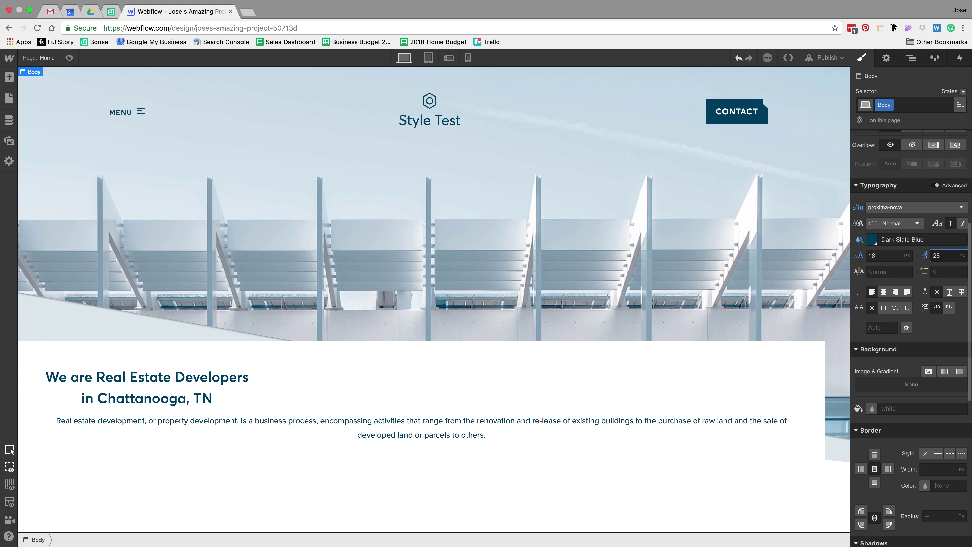
key(super+a)
text(2em)
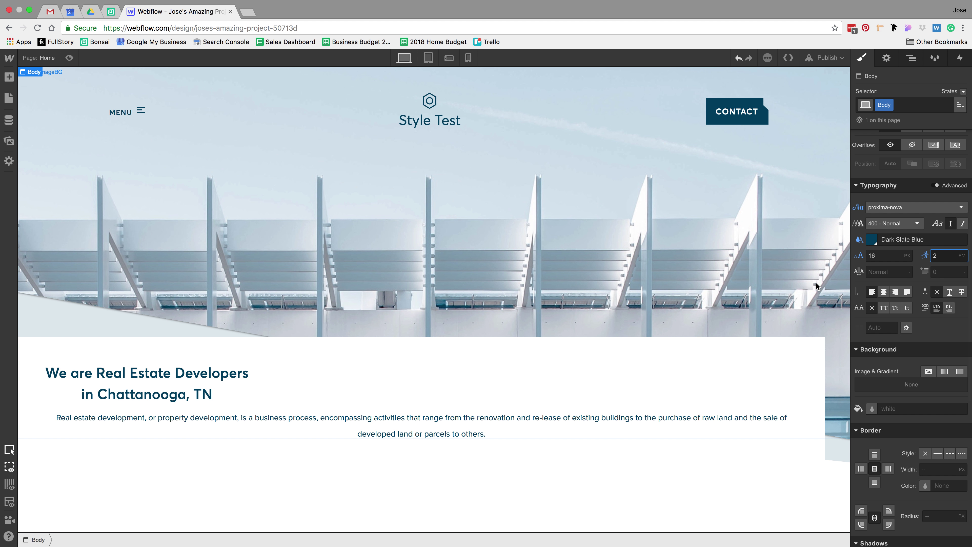
Step: Check the description text's colour in the Sketch design and set the Webflow Body's font colour to #4d4f4f
key(super+Tab)
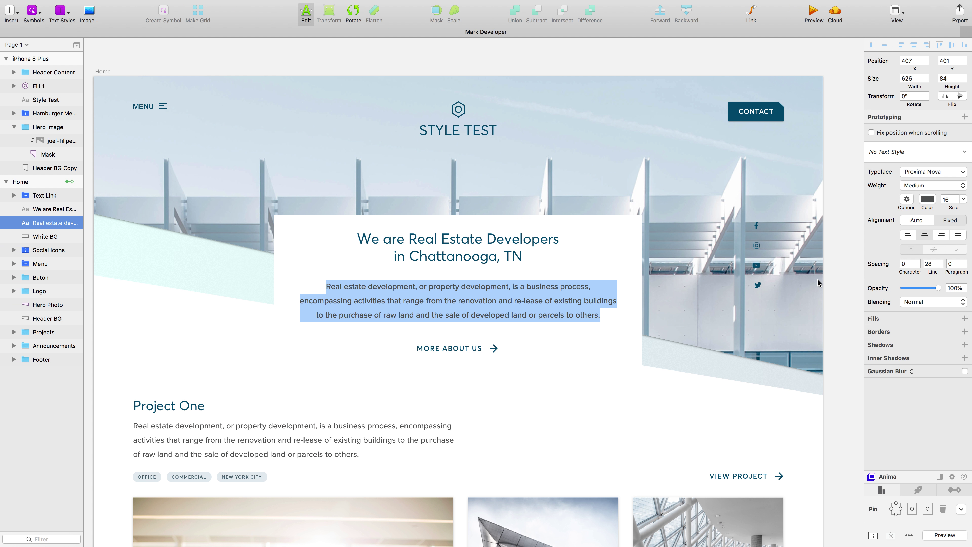
key(super+Tab)
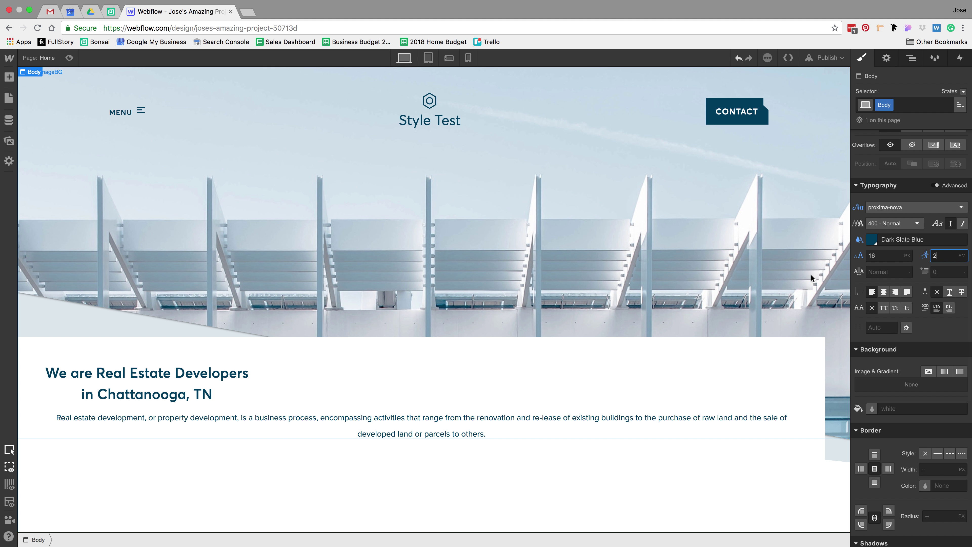
key(super+Tab)
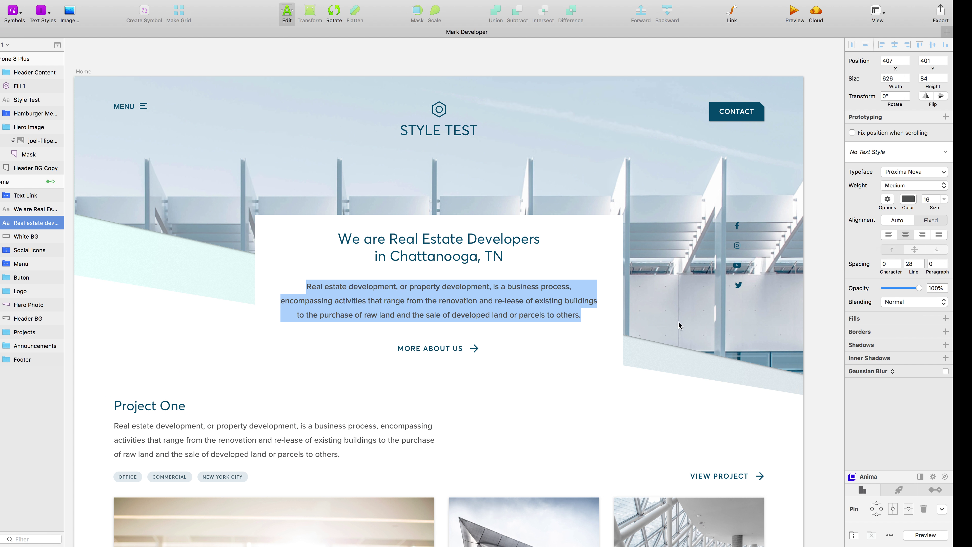
key(Escape)
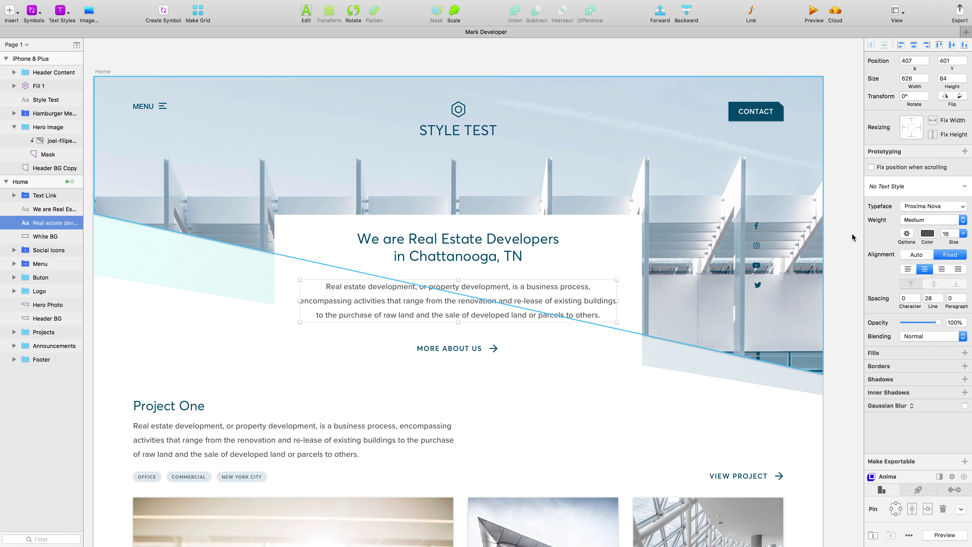
click(927, 233)
key(super+Tab)
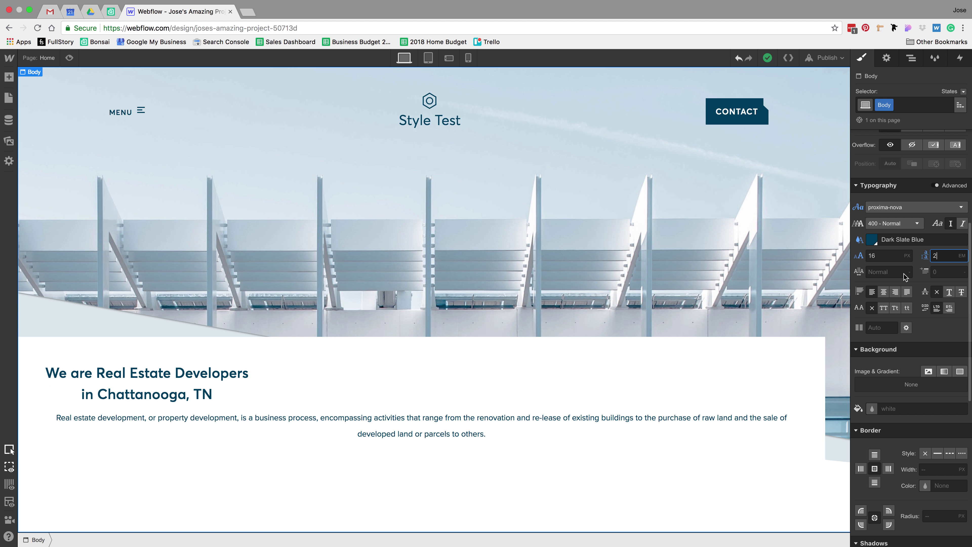
click(874, 241)
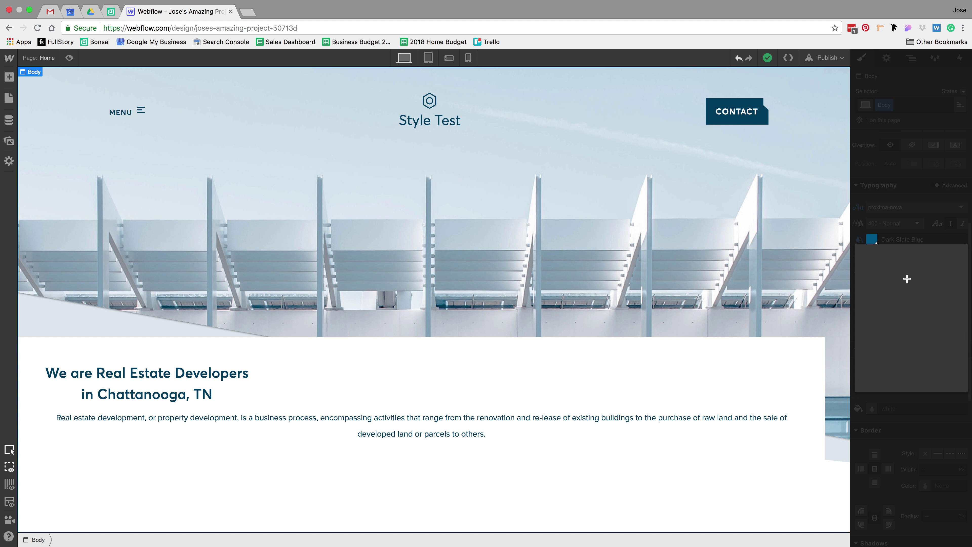
click(894, 353)
text(#4d4f4f)
key(Return)
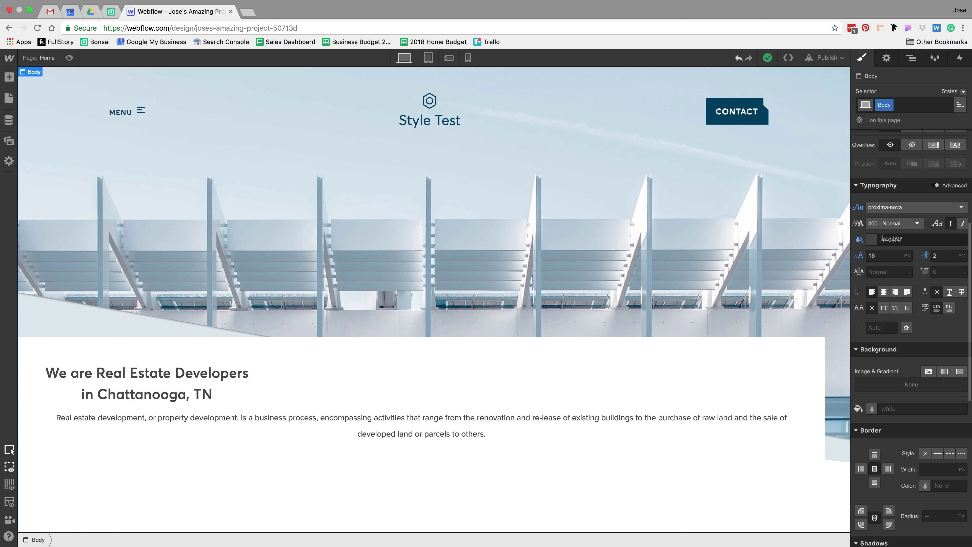
Step: Save the Body's font colour as a global swatch named Dim Grey
click(872, 240)
click(945, 368)
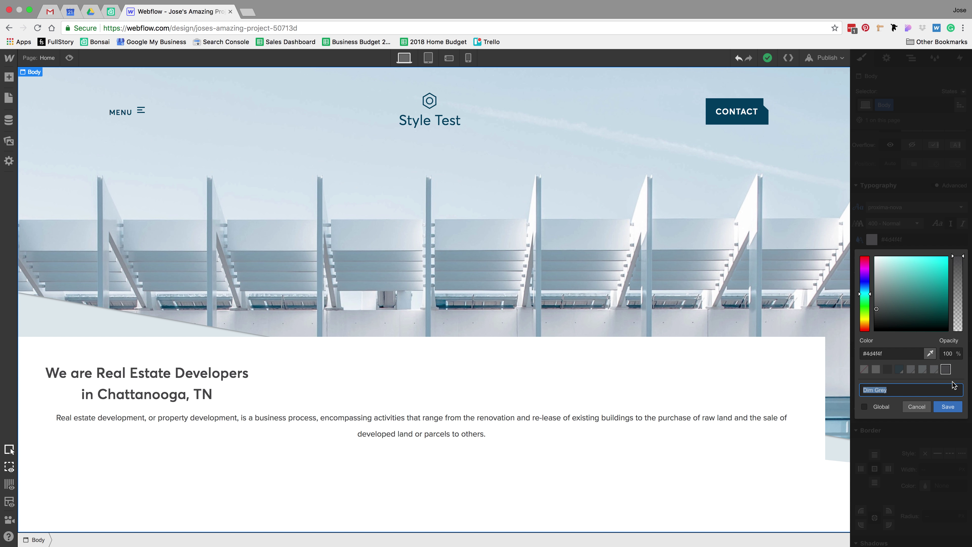
click(866, 407)
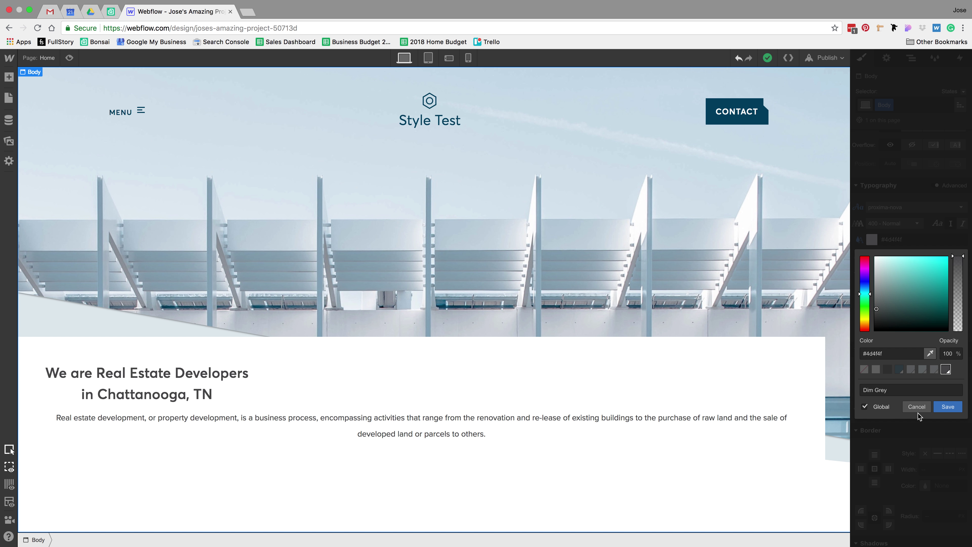
click(949, 407)
Step: Check the description's width in the Sketch design and set the Webflow hero paragraph's maximum width to 626 px
click(634, 426)
key(super+Tab)
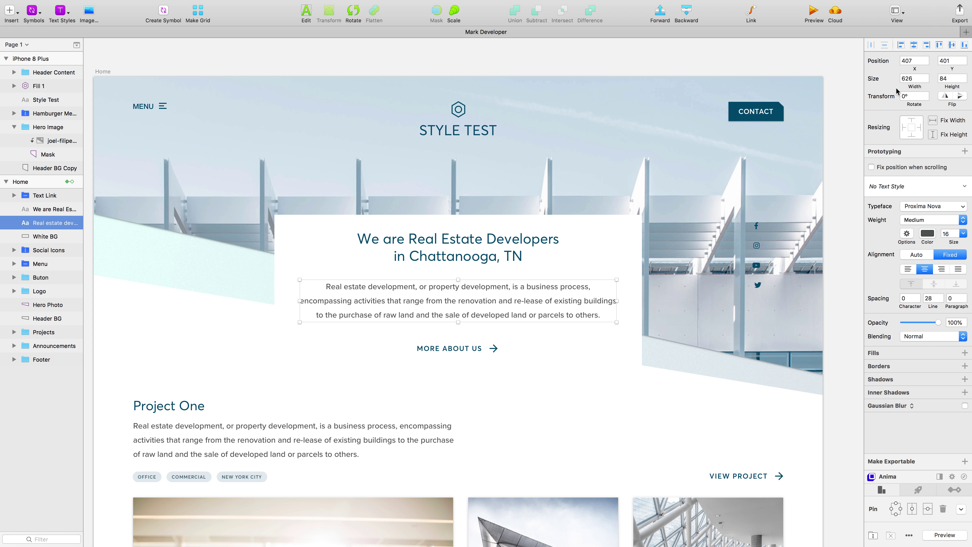
key(super+Tab)
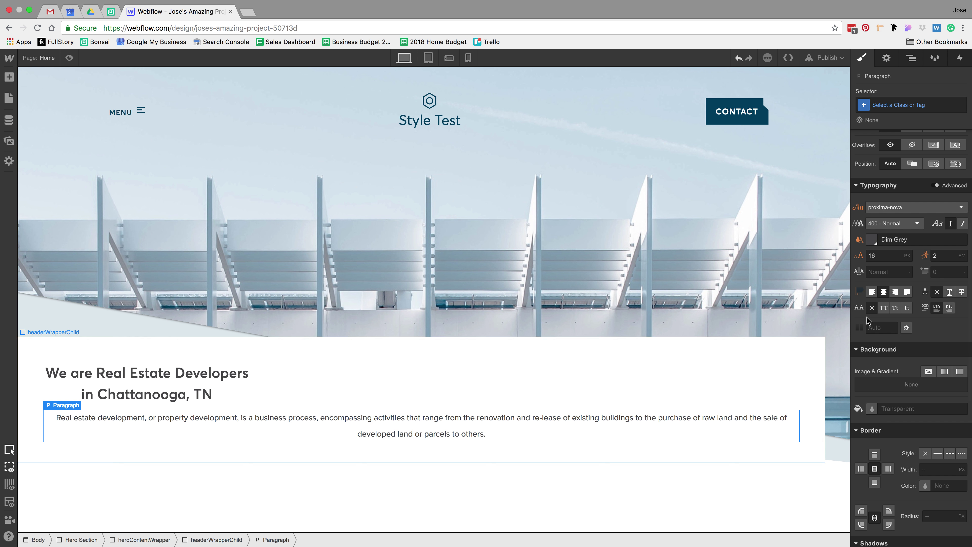
scroll(914, 257, up, 5)
click(887, 307)
text(626)
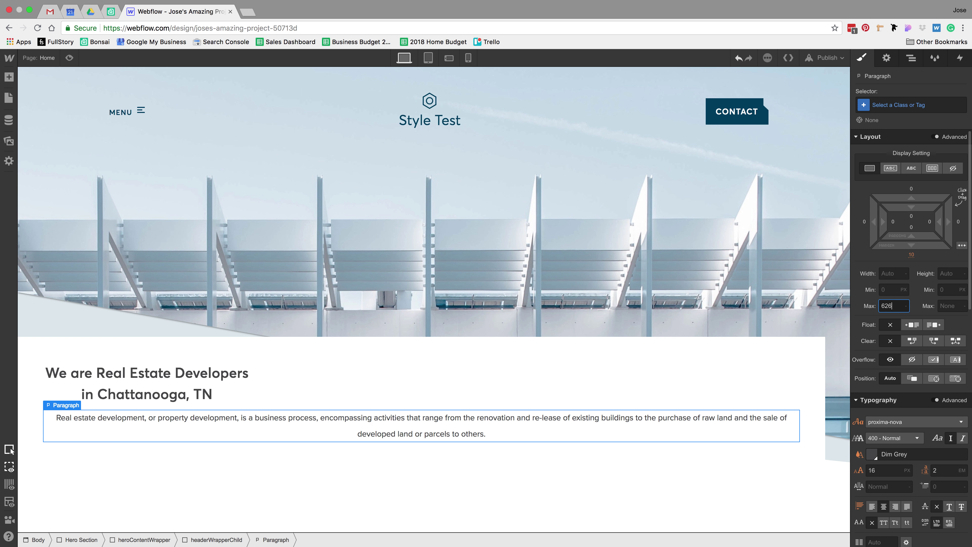
key(Return)
Step: Set the hero heading's font colour to the Dark Slate Blue swatch
click(430, 372)
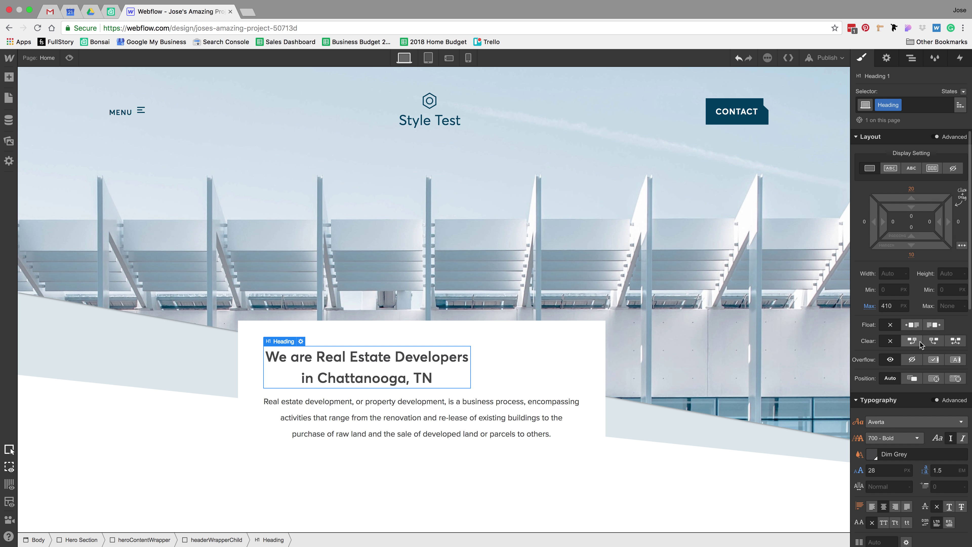
scroll(878, 414, down, 2)
click(877, 414)
click(898, 377)
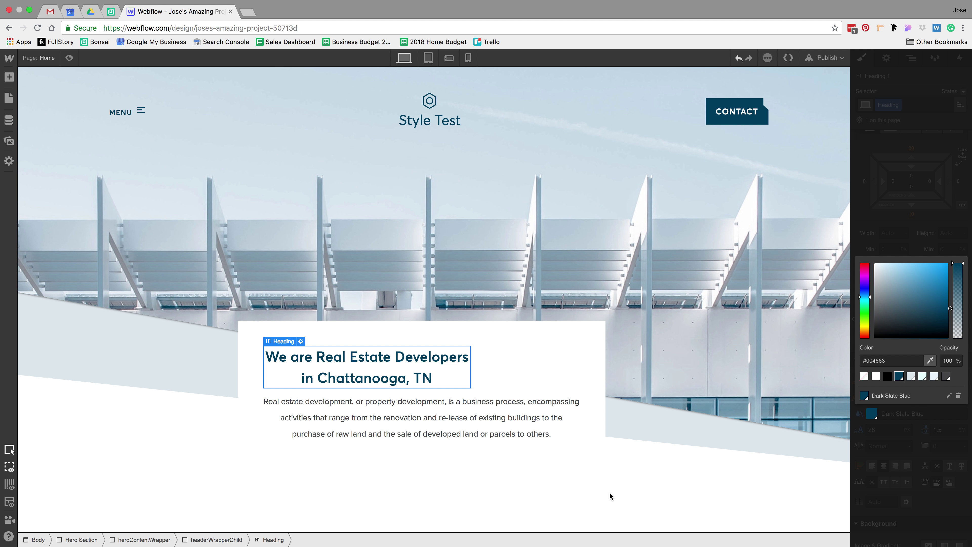
click(582, 482)
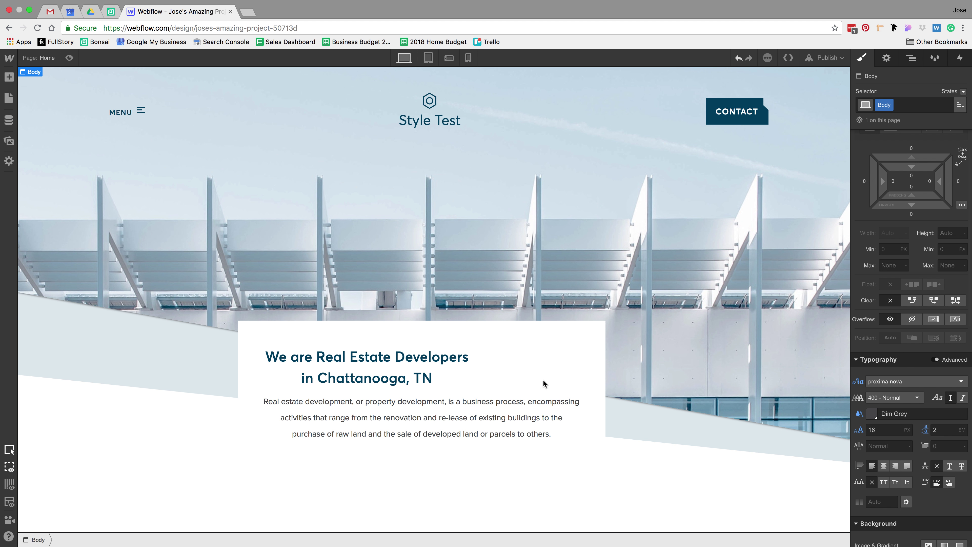
Step: Set headerWrapperChild's text alignment to centre
click(411, 355)
click(235, 540)
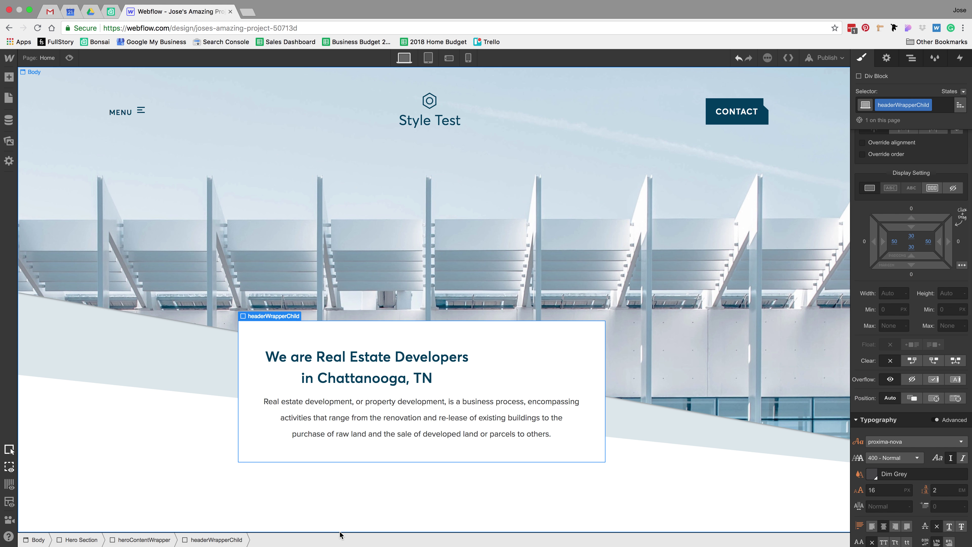
scroll(918, 321, down, 5)
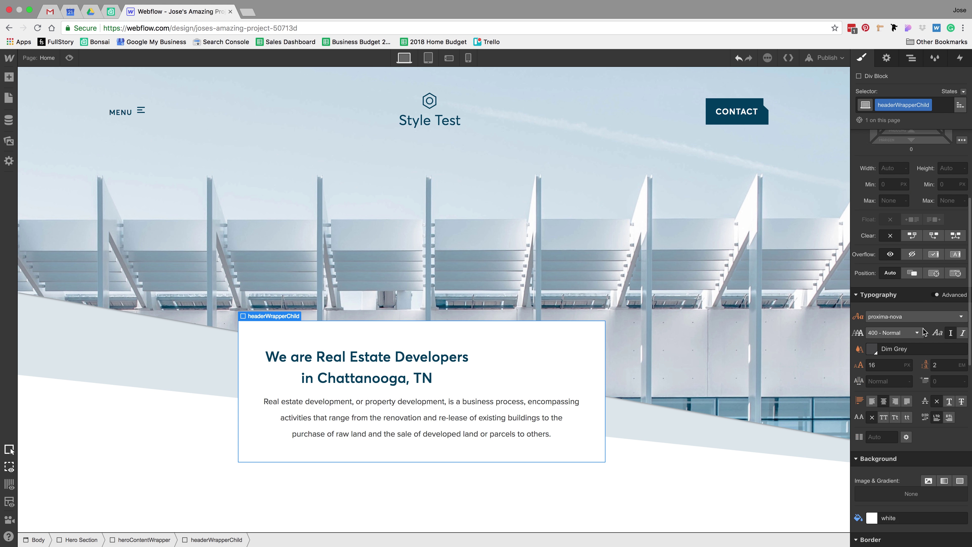
click(872, 374)
click(884, 373)
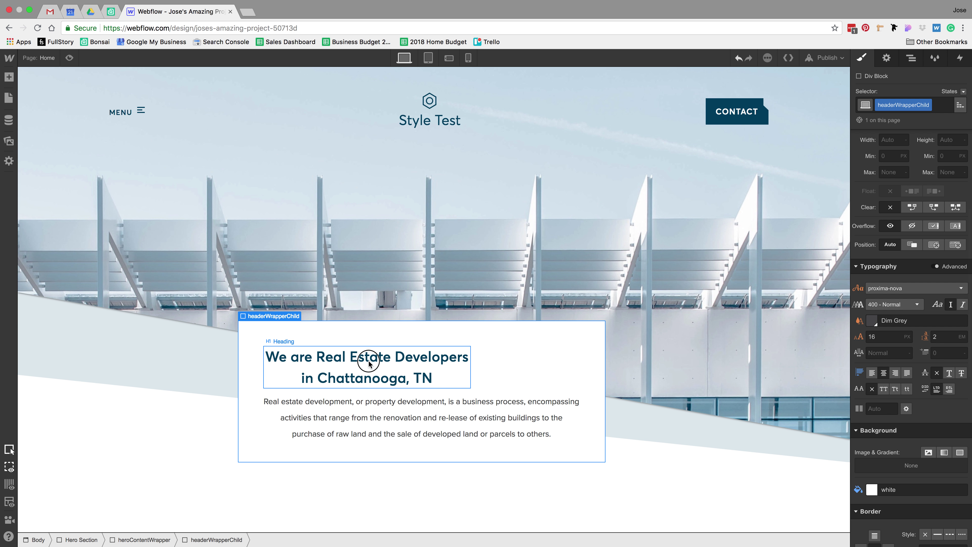
Step: Make headerWrapperChild a vertical flex layout with its children aligned to the horizontal centre
click(409, 362)
scroll(910, 325, up, 5)
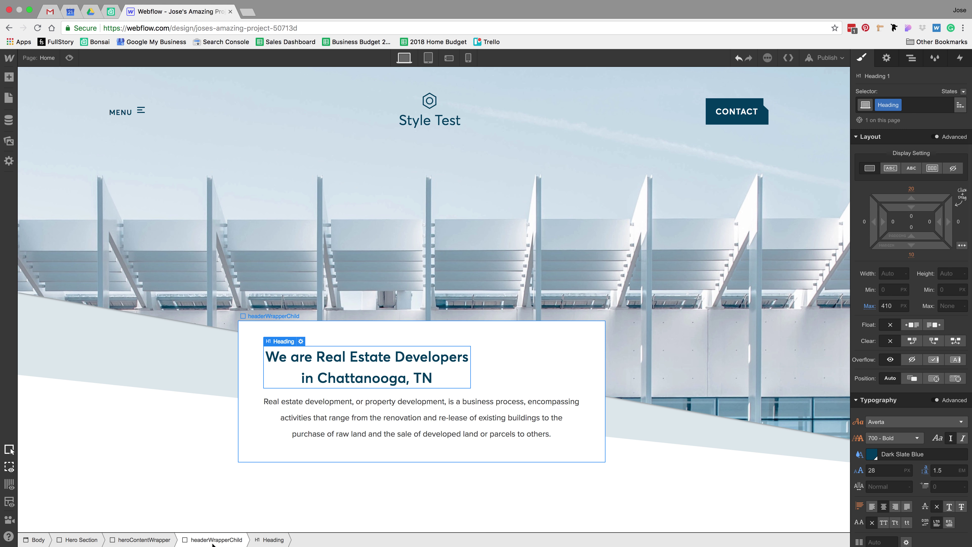
click(214, 539)
click(932, 229)
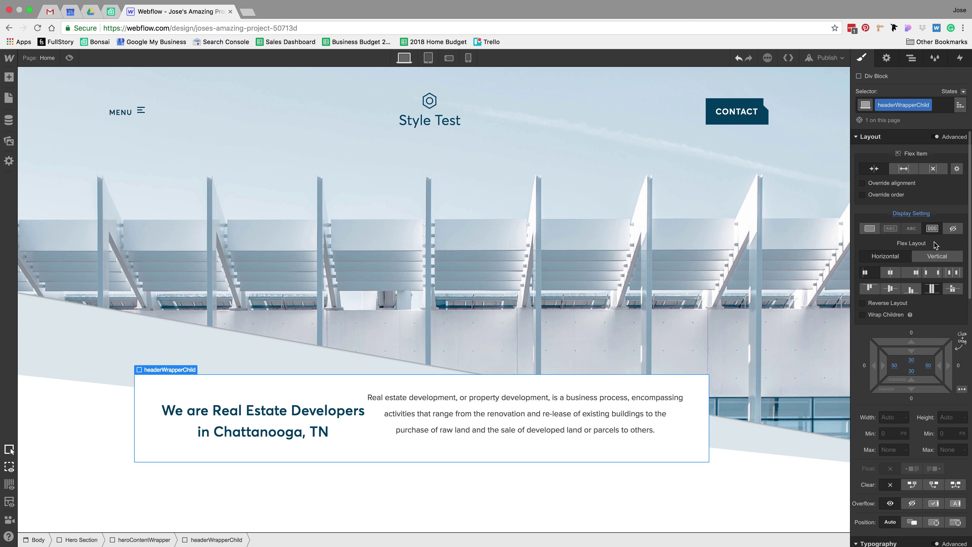
click(939, 257)
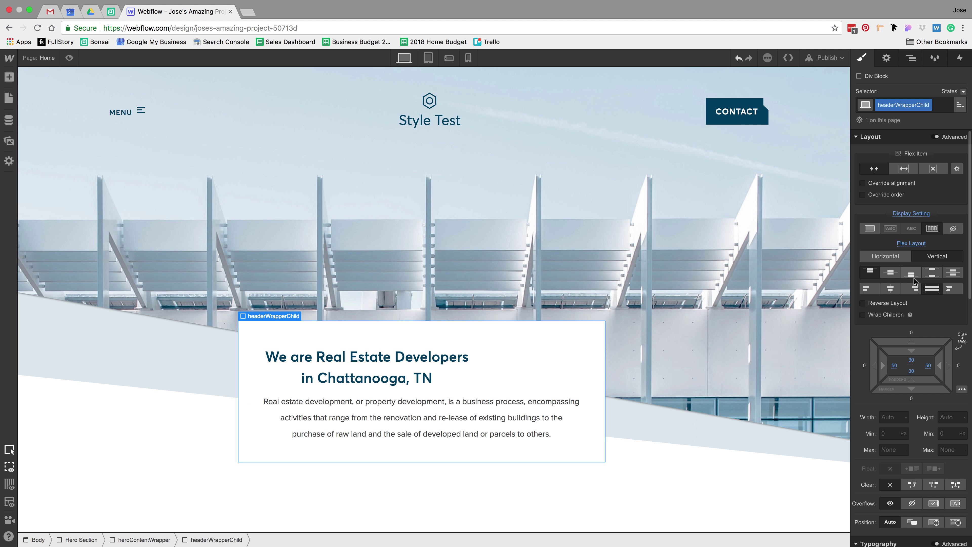
click(890, 290)
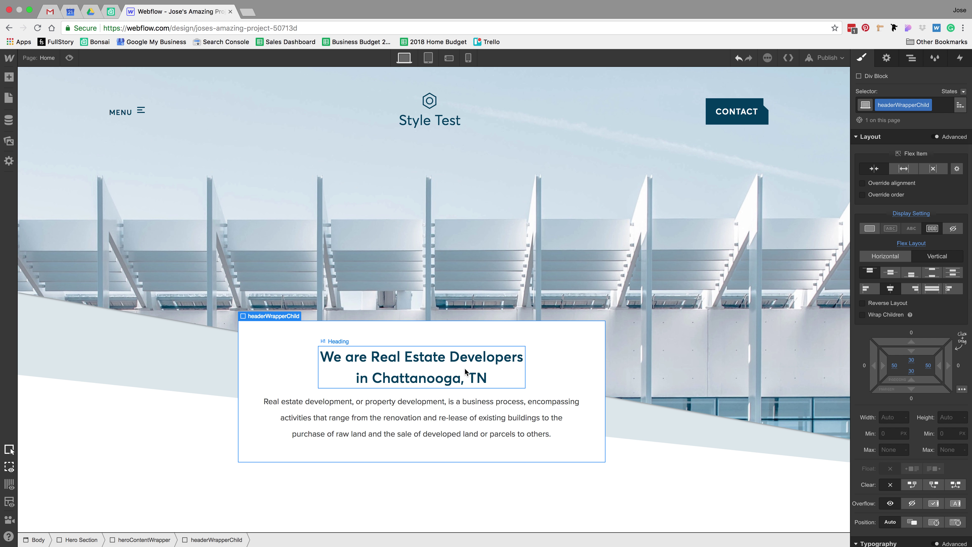
click(588, 508)
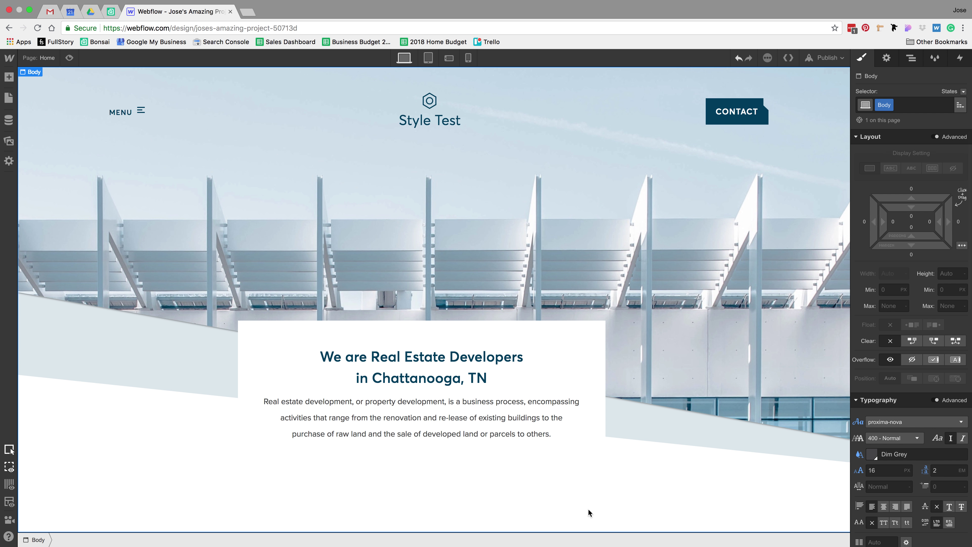
Step: Set the hero heading's bottom margin to 30 px to space it from the paragraph
key(ctrl+Left)
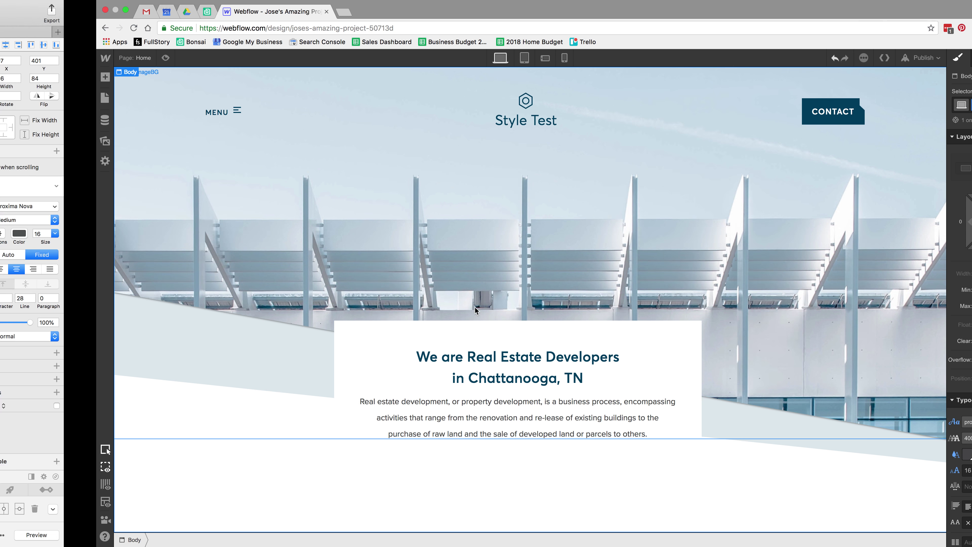
key(ctrl+Right)
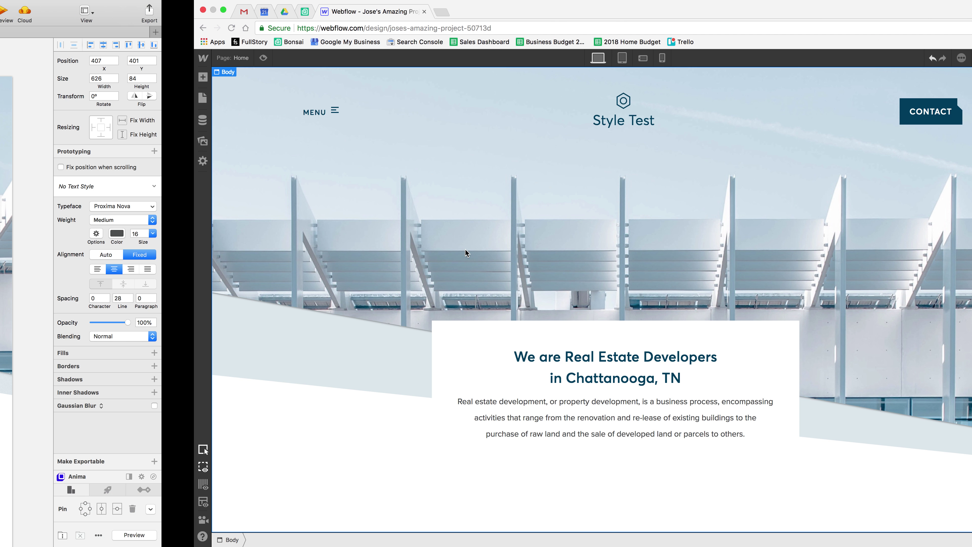
click(451, 374)
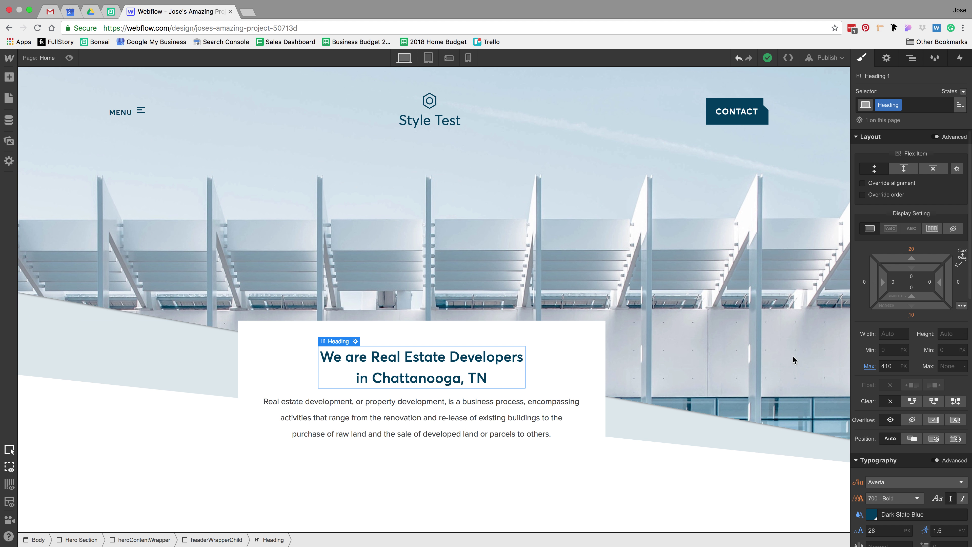
click(463, 405)
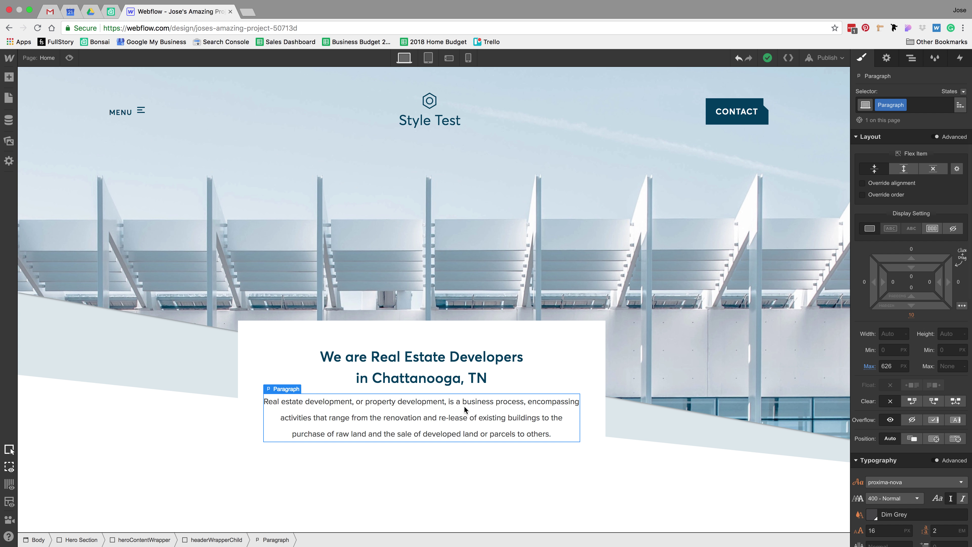
click(449, 361)
click(912, 315)
text(30)
key(Return)
click(623, 499)
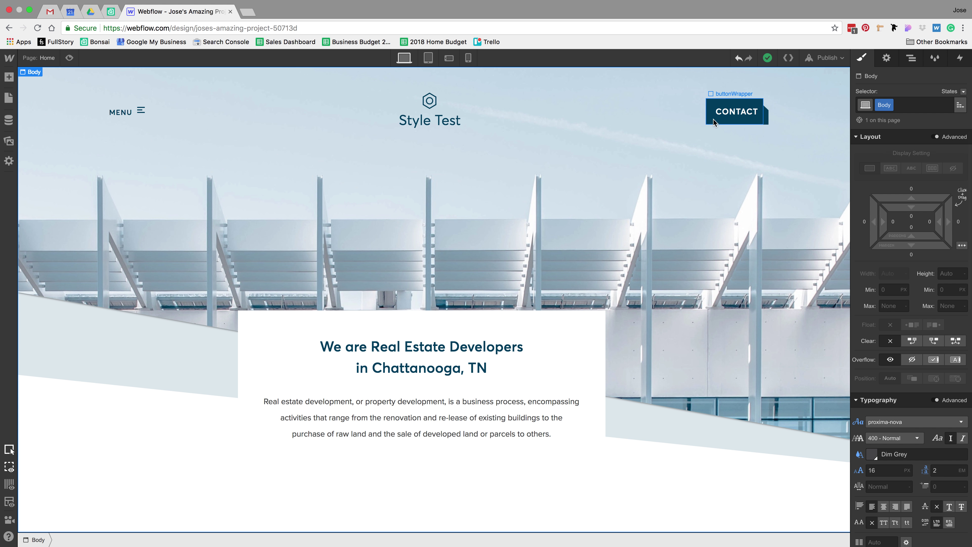
Step: Set the font size of the Contact button's buttonChiseled link block to 14 px
click(738, 115)
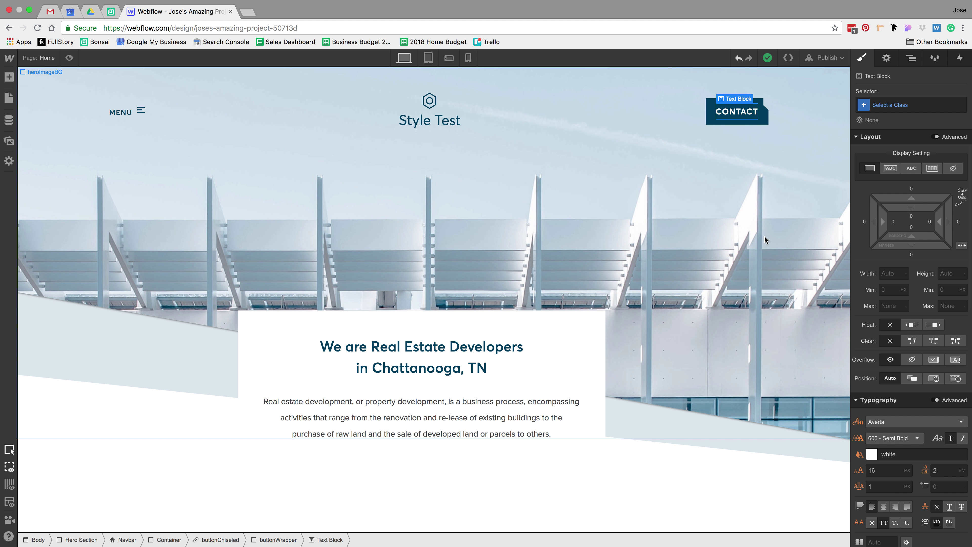
scroll(880, 329, down, 2)
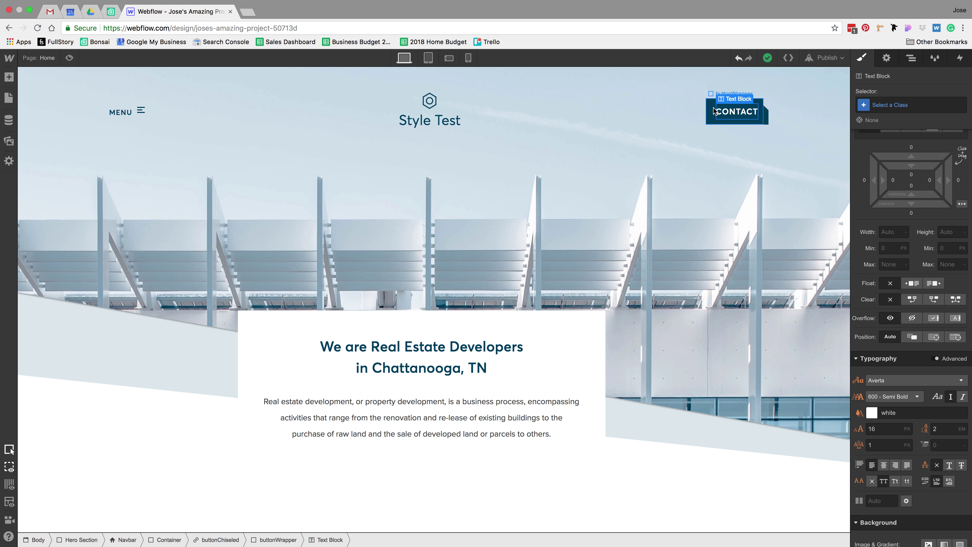
click(714, 111)
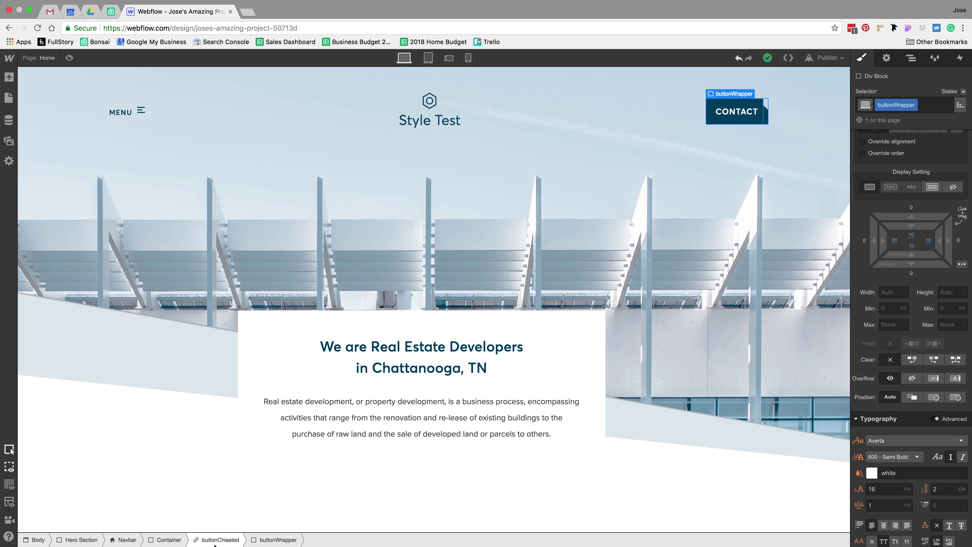
click(200, 539)
scroll(911, 345, down, 2)
click(882, 422)
key(BackSpace)
text(4)
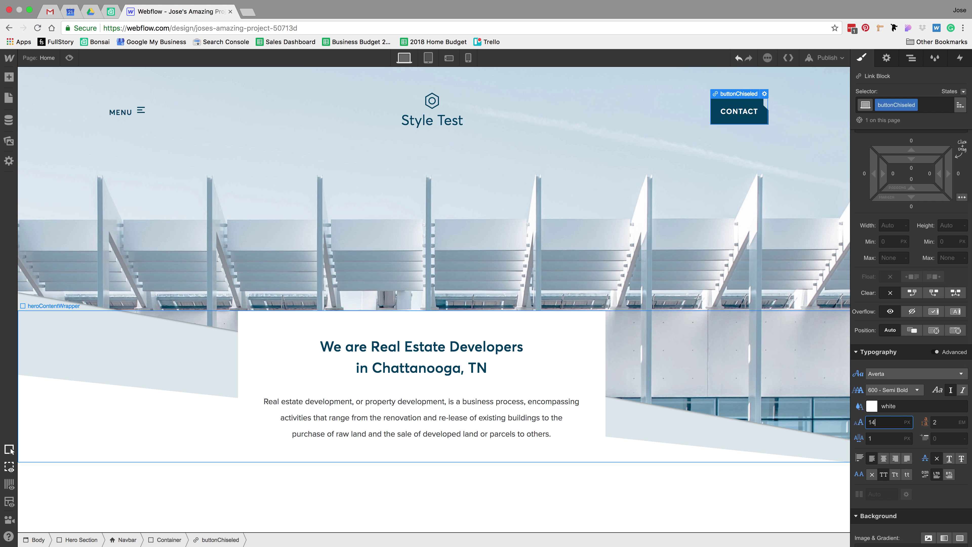
Step: Set the buttonChiseled link block's line height to 1.5 em
scroll(962, 342, up, 3)
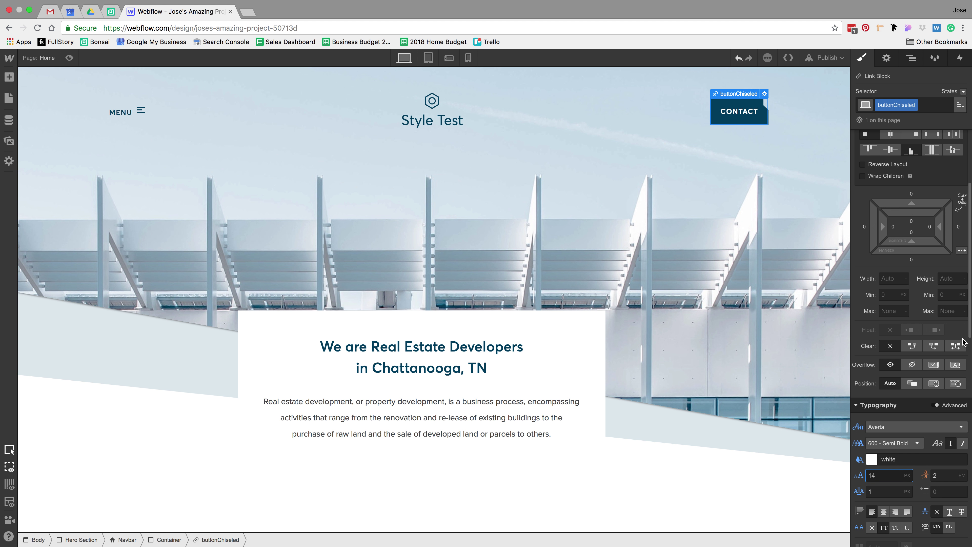
scroll(962, 342, down, 2)
click(944, 437)
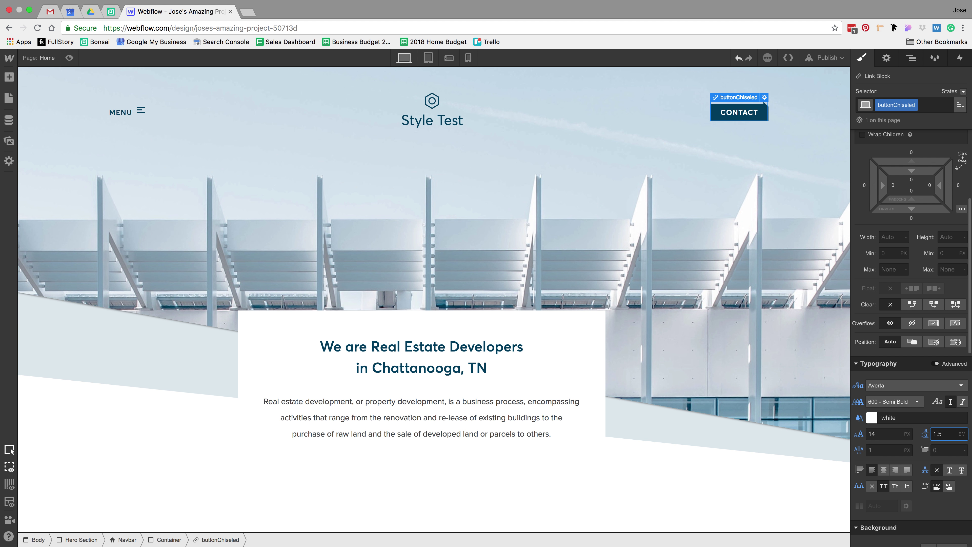
click(705, 301)
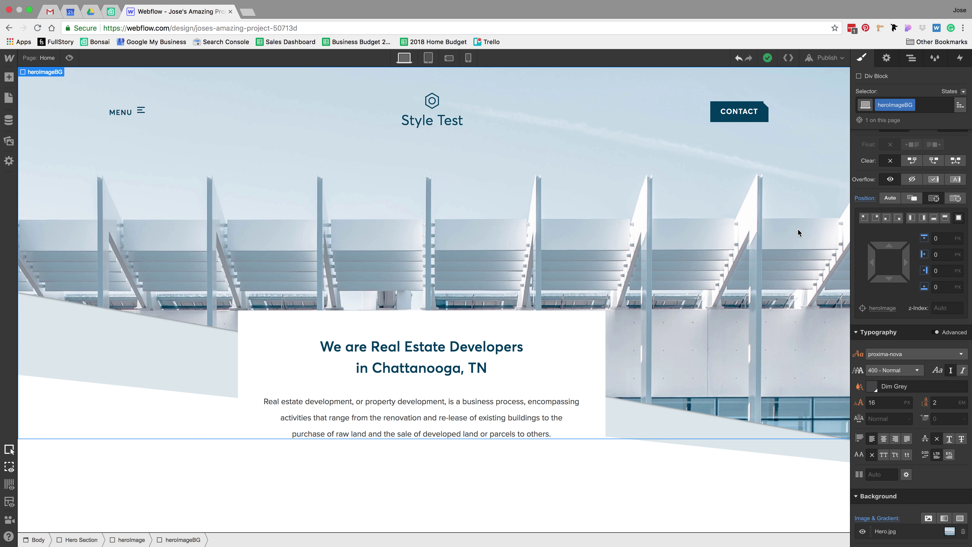
Step: Reduce the Contact button's line height to 1.25 em on the buttonChiseled link block
click(725, 115)
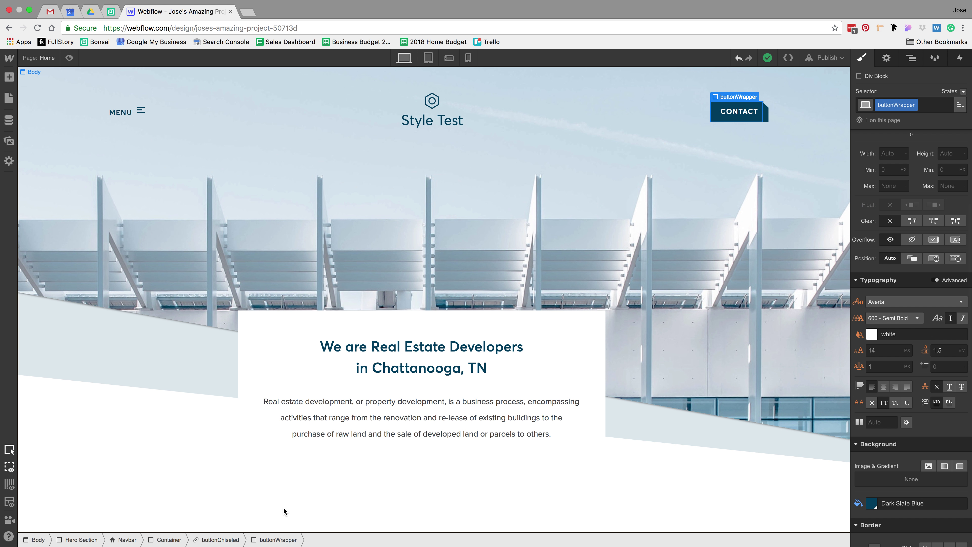
click(234, 539)
click(942, 434)
text(125)
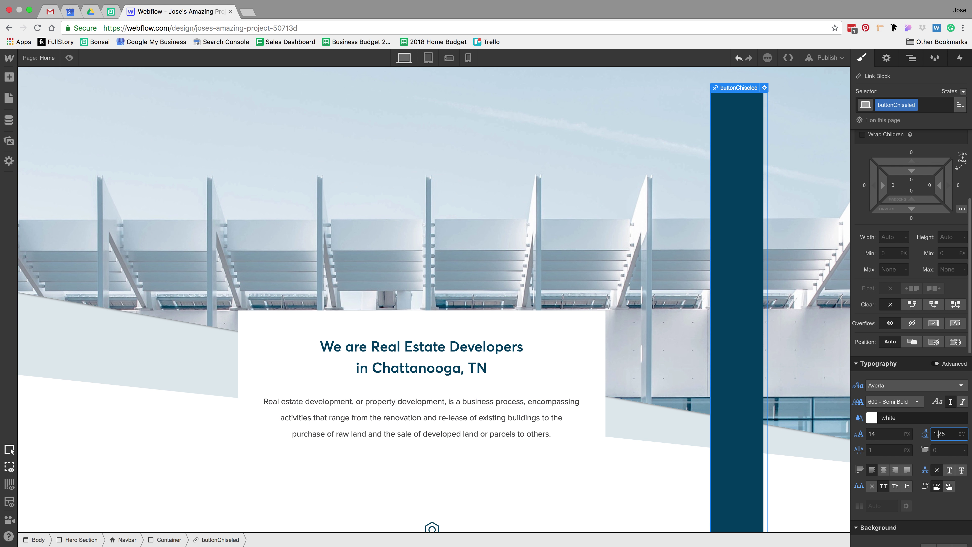
click(777, 264)
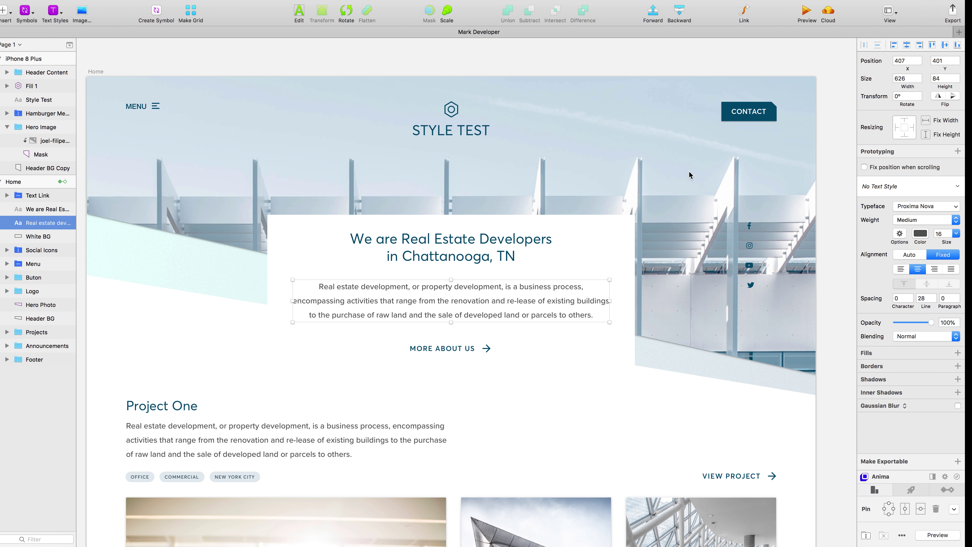
Step: Check the Contact label's line spacing in the Sketch design, and set buttonChiseled's line height to 18 px in Webflow
super+click(749, 112)
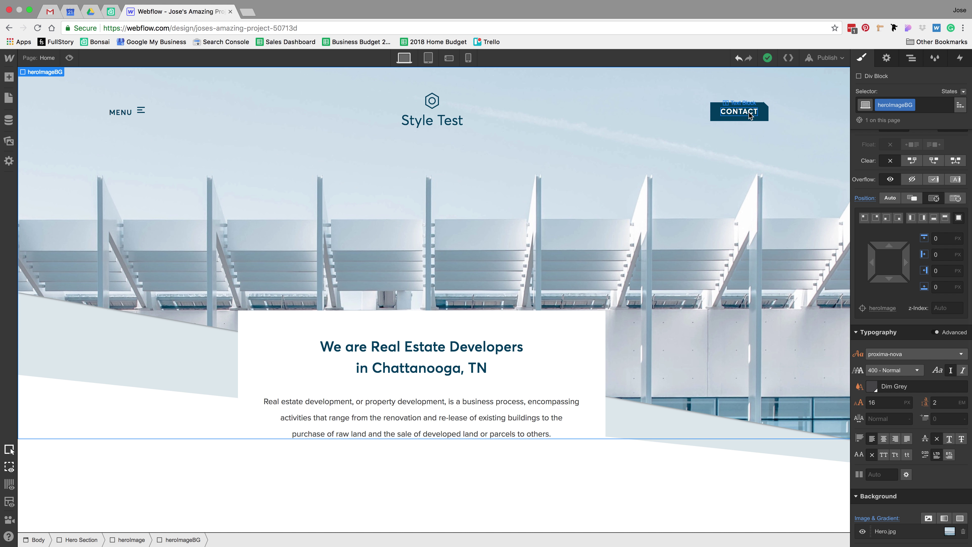
click(749, 115)
click(215, 540)
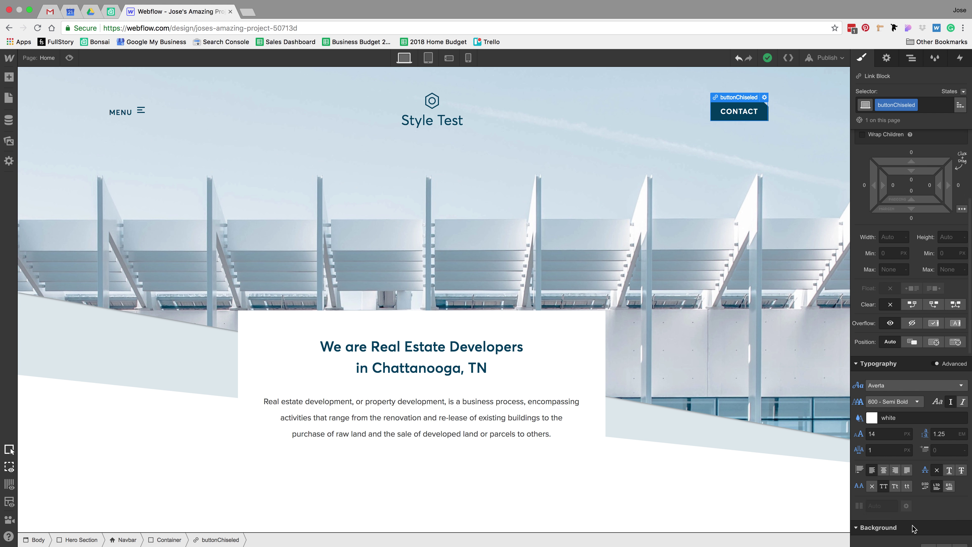
click(945, 434)
text(1)
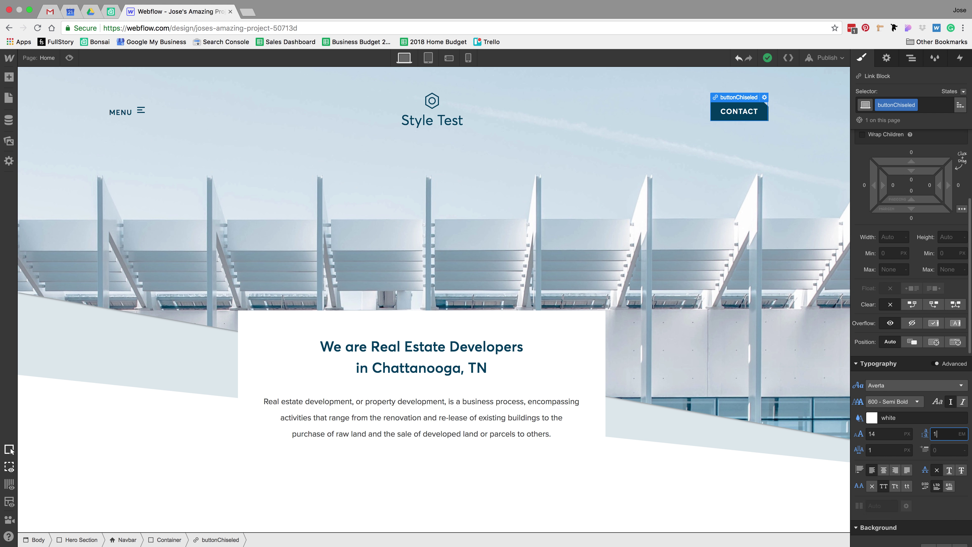
text(8)
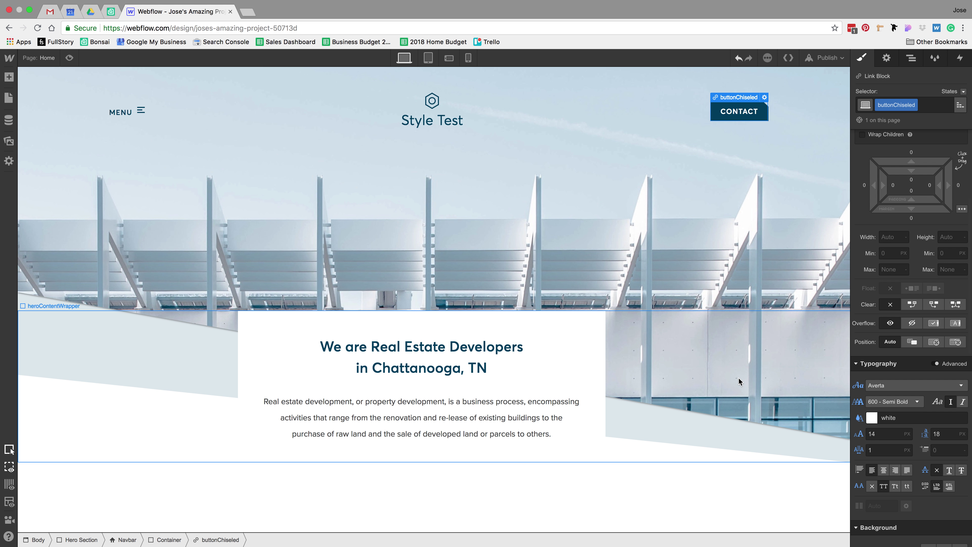
click(738, 376)
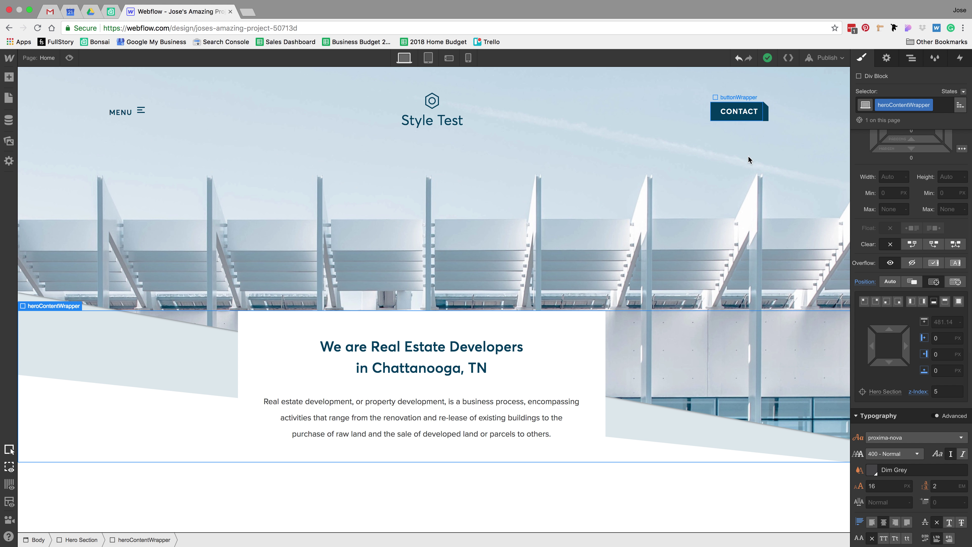
Step: Compare the Contact button's text styling in Webflow with the Contact label in the Sketch design
click(739, 112)
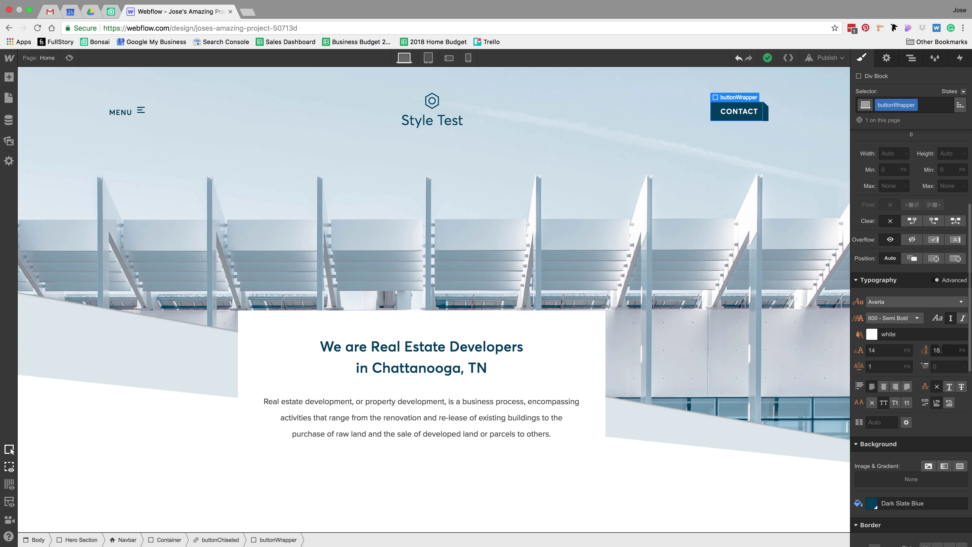
click(694, 180)
scroll(864, 248, down, 2)
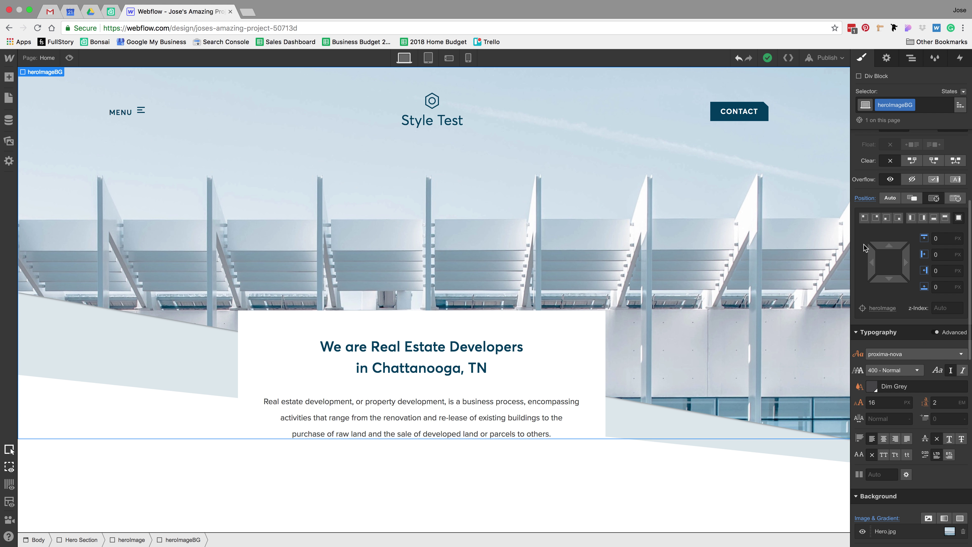
key(ctrl+Left)
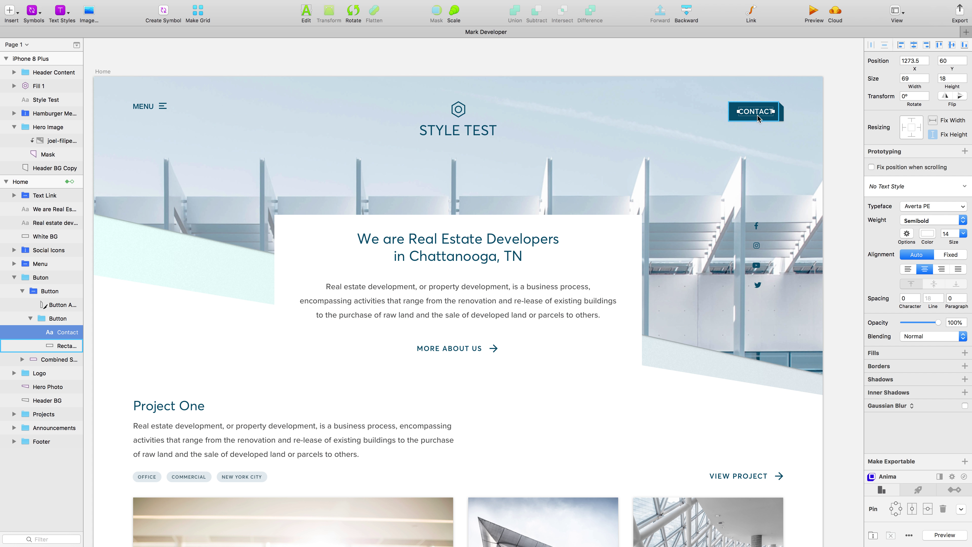
key(ctrl+Right)
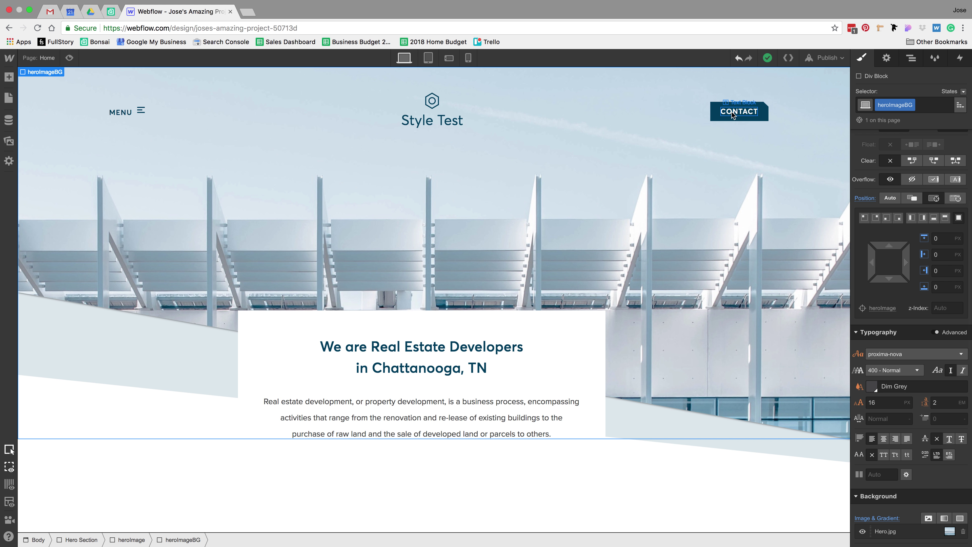
Step: Set the font weight of the Contact button's buttonWrapper to 400 - Normal
click(733, 103)
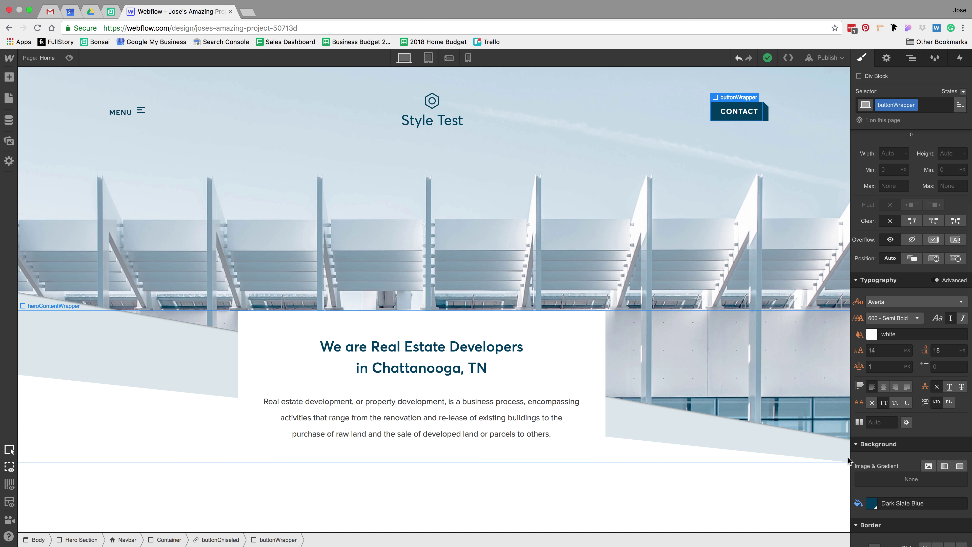
click(895, 320)
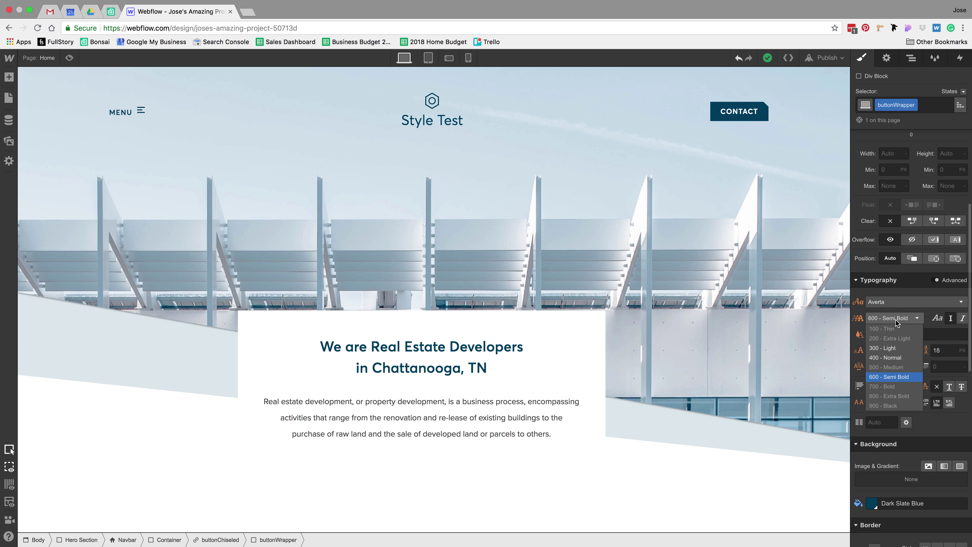
click(894, 357)
click(704, 311)
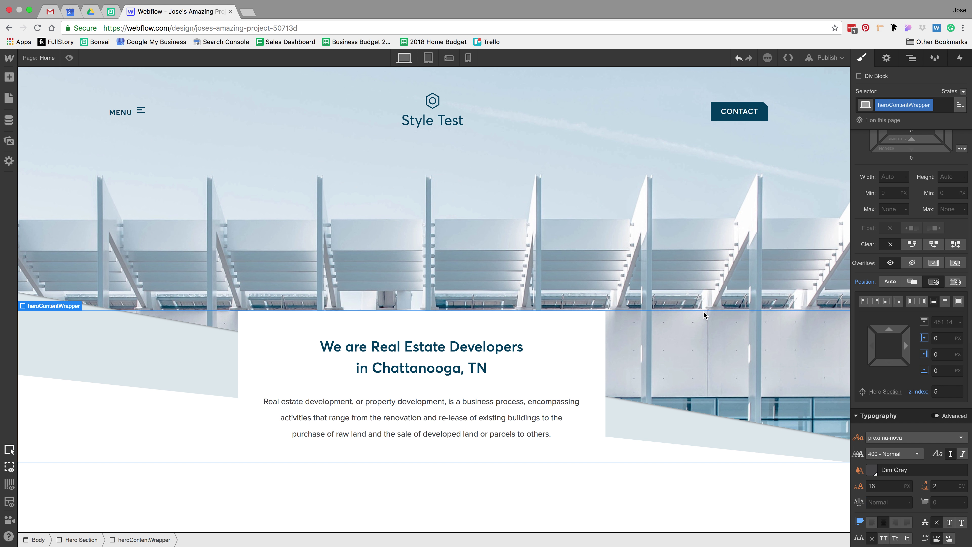
Step: Set the Hamburger Wrapper's top margin to 12 px to line the icon up with the Menu text
click(123, 113)
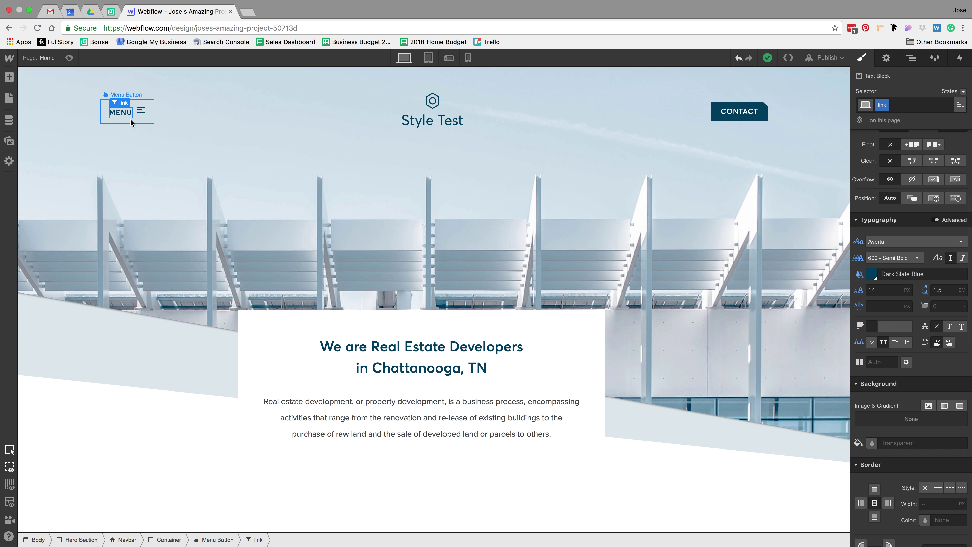
scroll(942, 322, up, 5)
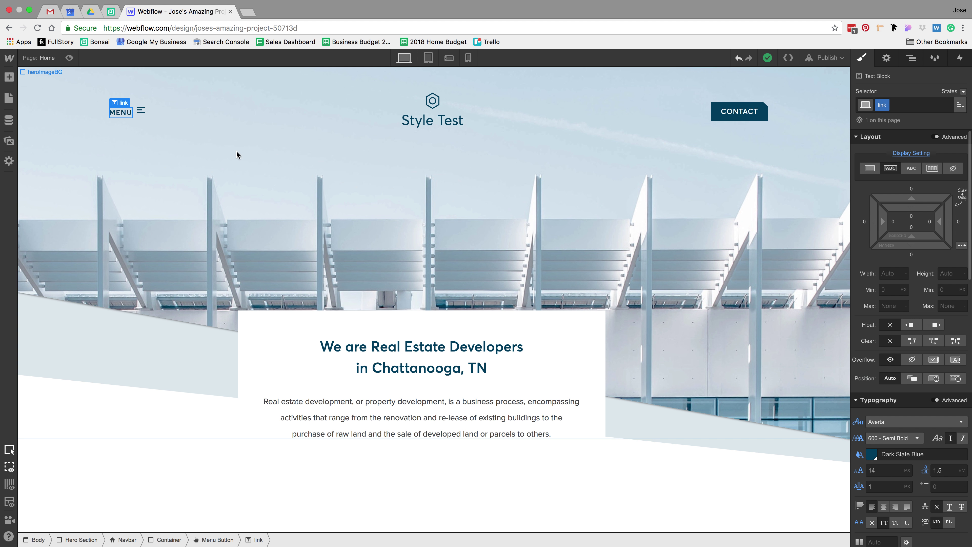
click(142, 111)
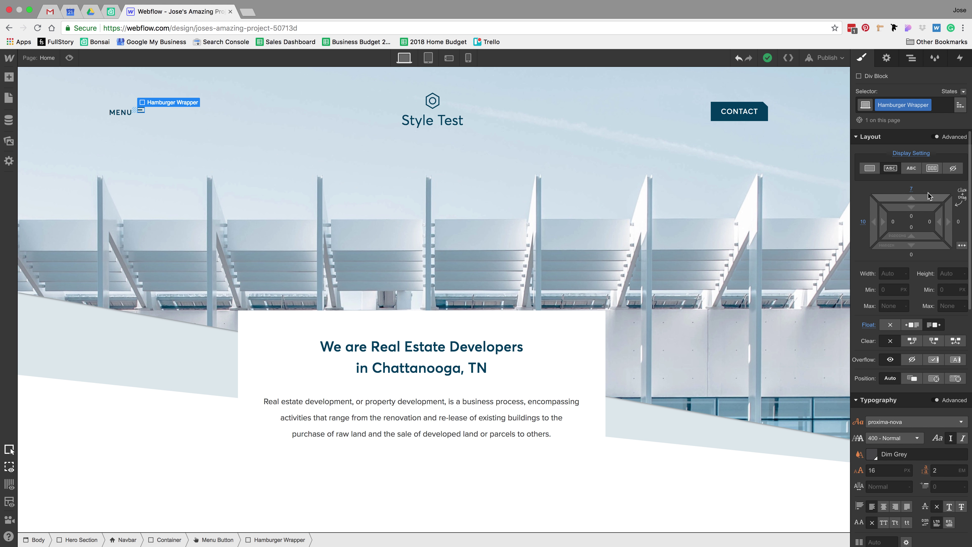
drag(914, 198, 926, 197)
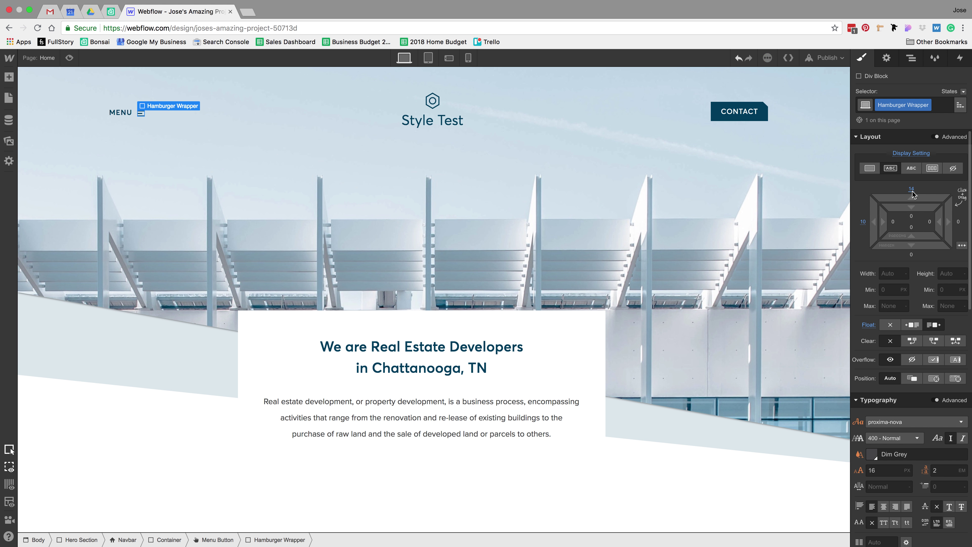
click(911, 189)
text(12)
key(Return)
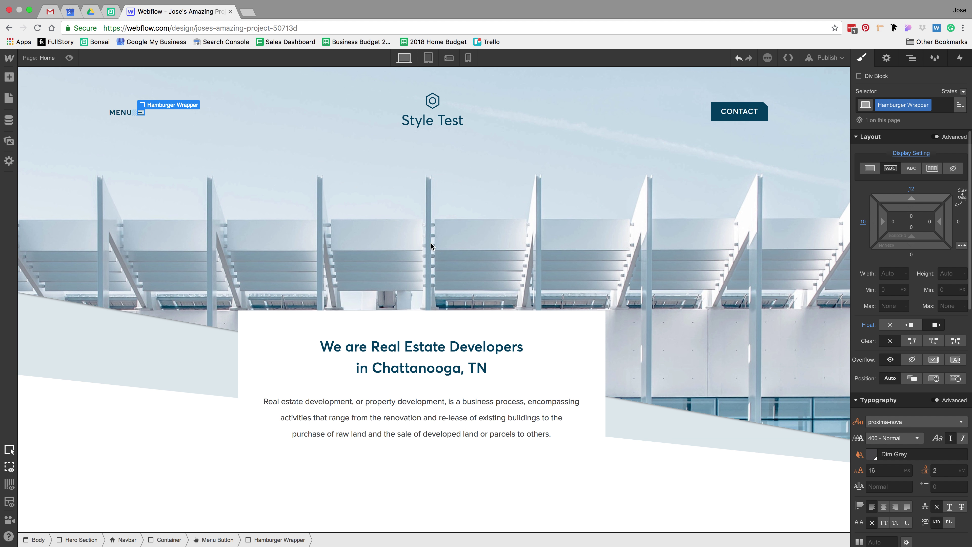
click(240, 266)
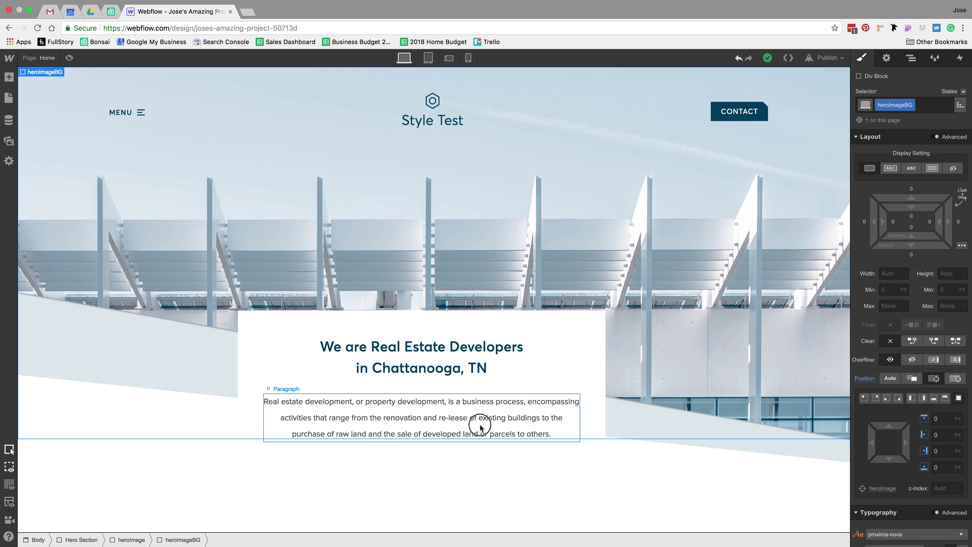
Step: Add a link block directly below the hero paragraph inside headerWrapperChild
click(480, 424)
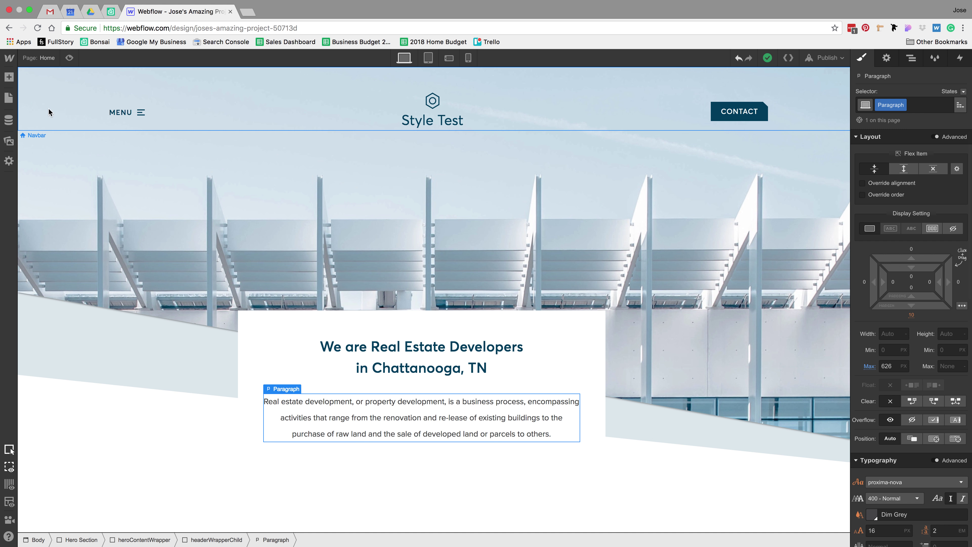
click(9, 77)
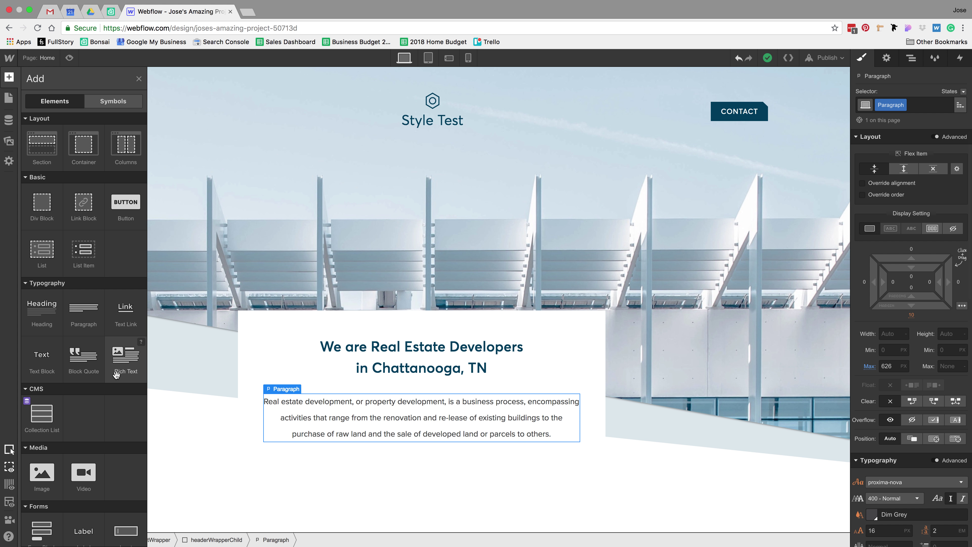
scroll(116, 367, down, 2)
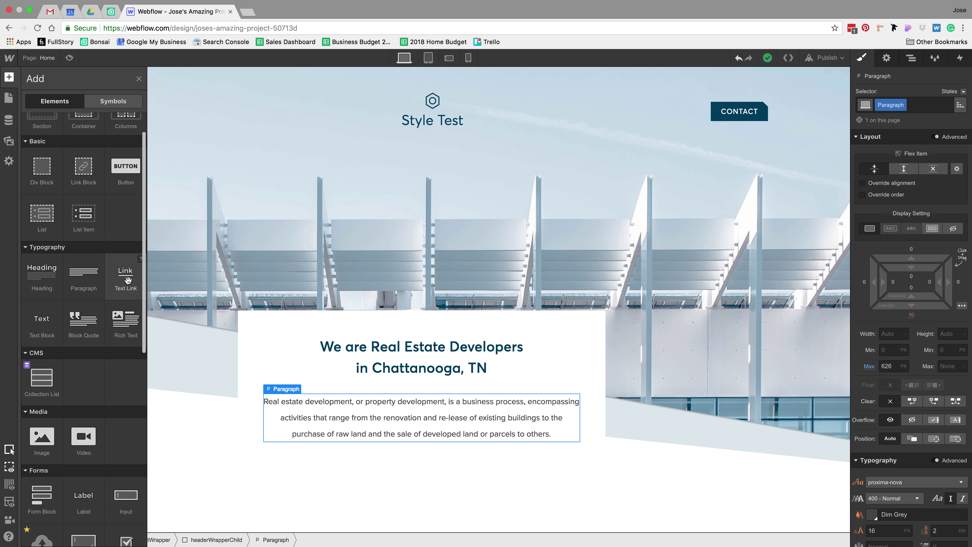
scroll(77, 275, up, 2)
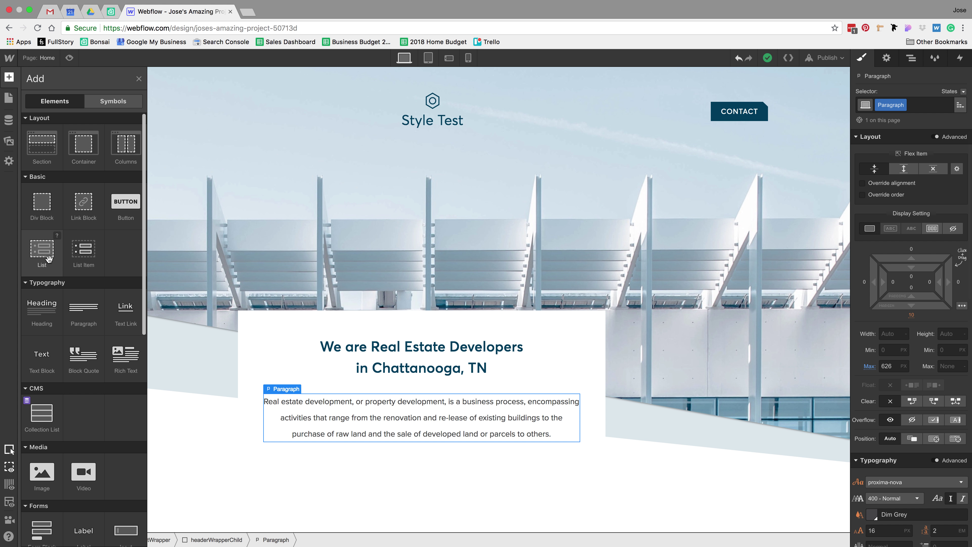
click(84, 207)
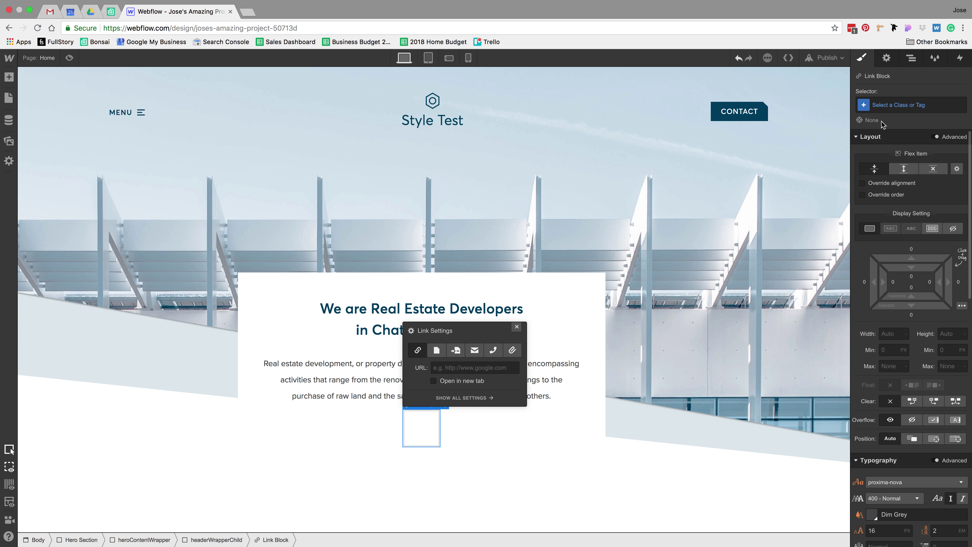
Step: Give the new link block the class textArrowLink
click(897, 105)
text(text/a)
key(BackSpace)
key(BackSpace)
text(ArrowLink)
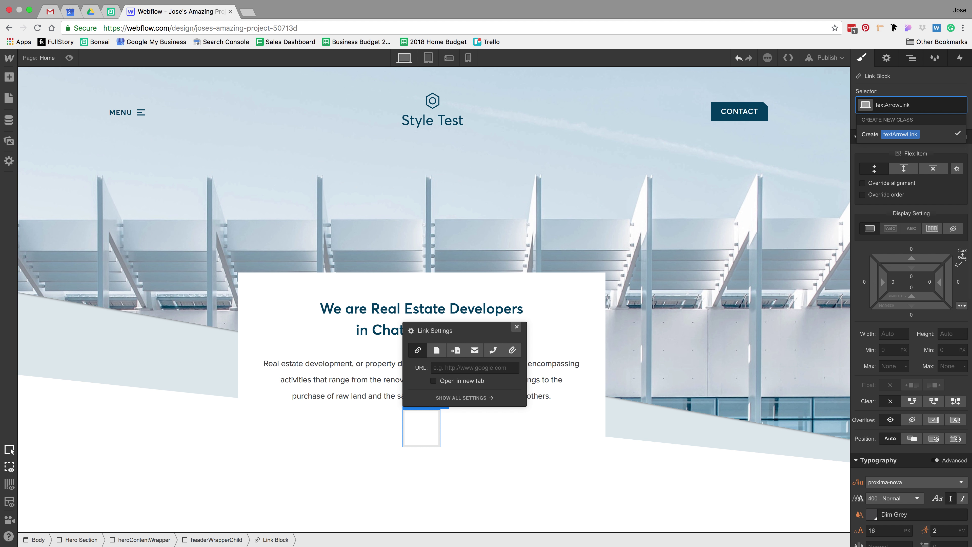
key(Return)
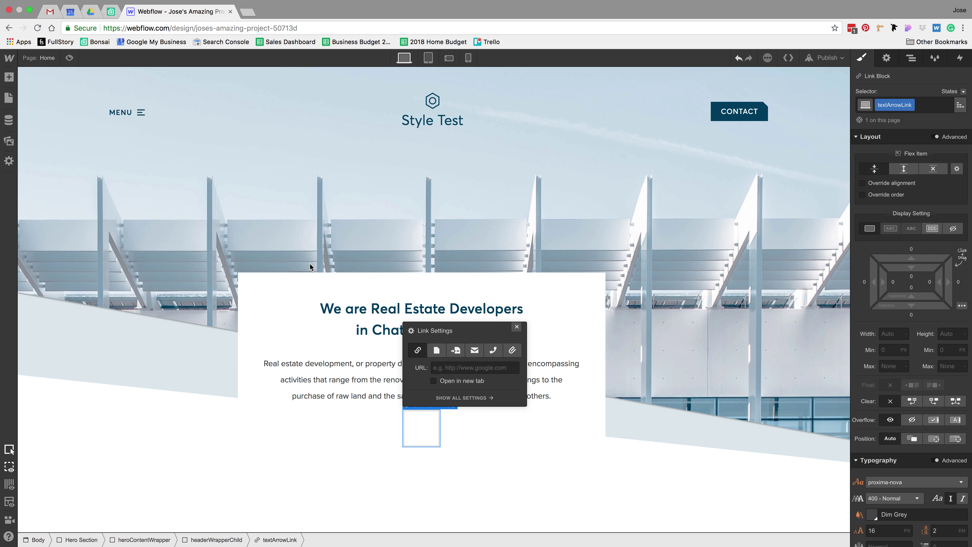
Step: Add a text block inside the empty textArrowLink link block
click(9, 77)
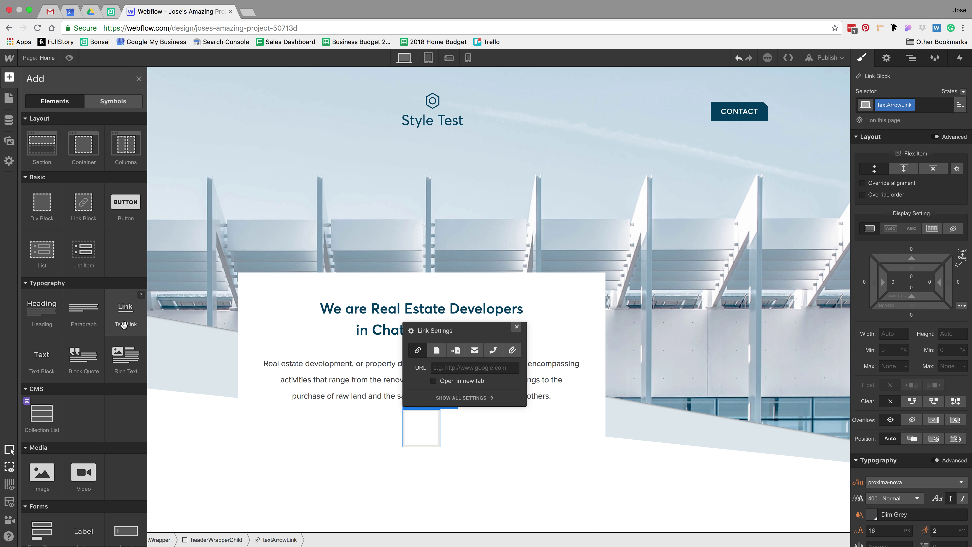
click(44, 354)
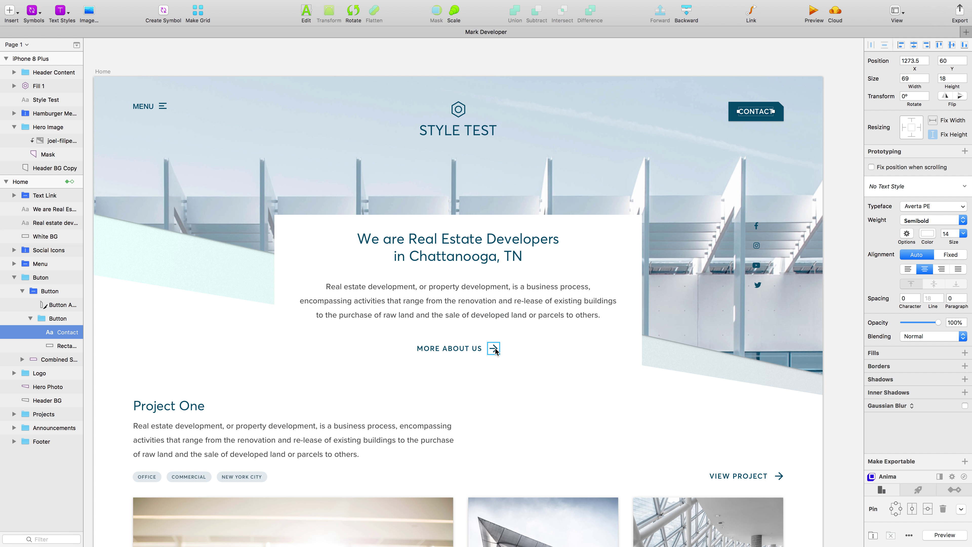
Step: Switch to Sketch and make the arrow icon beside MORE ABOUT US exportable in SVG format
click(494, 348)
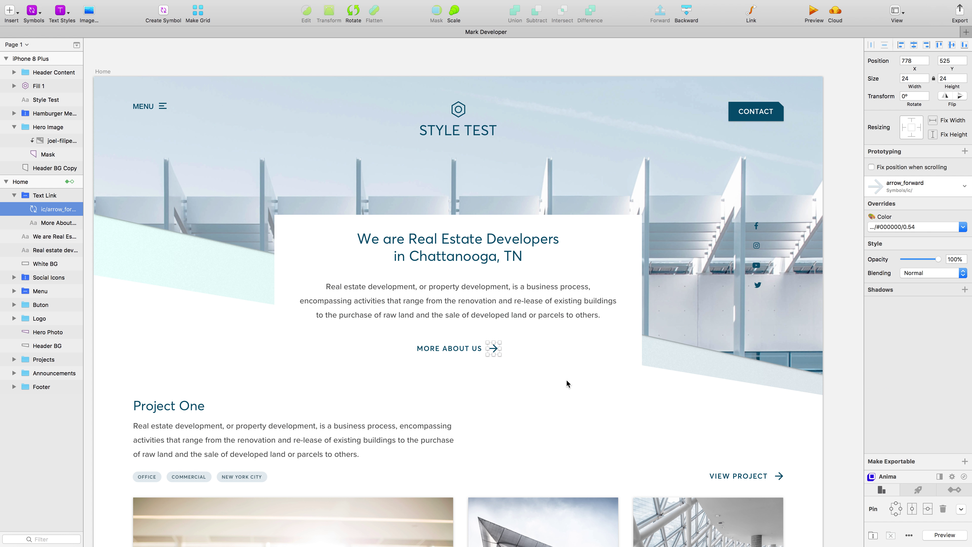
click(963, 460)
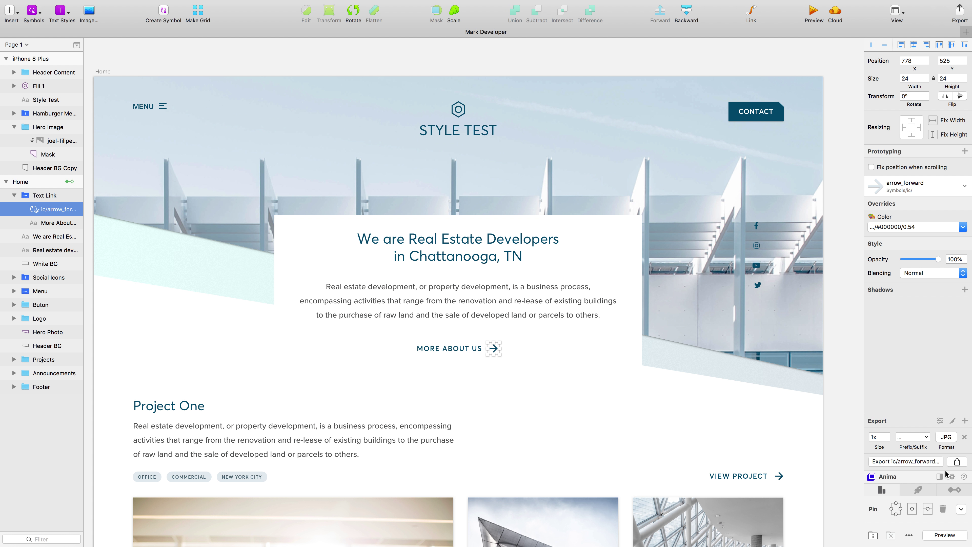
click(949, 437)
click(953, 484)
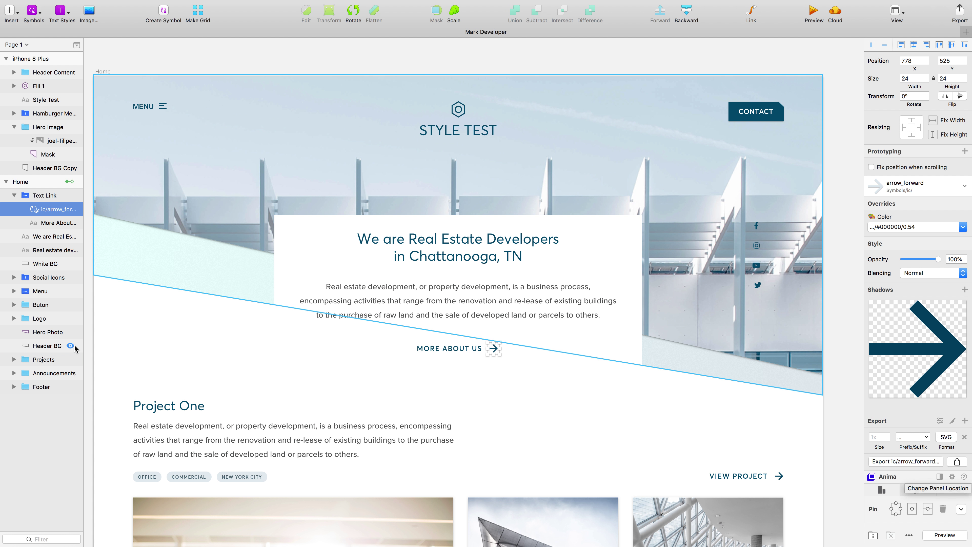
Step: Rename the arrow icon's layer arrowLink and export it to the Desktop
double_click(52, 210)
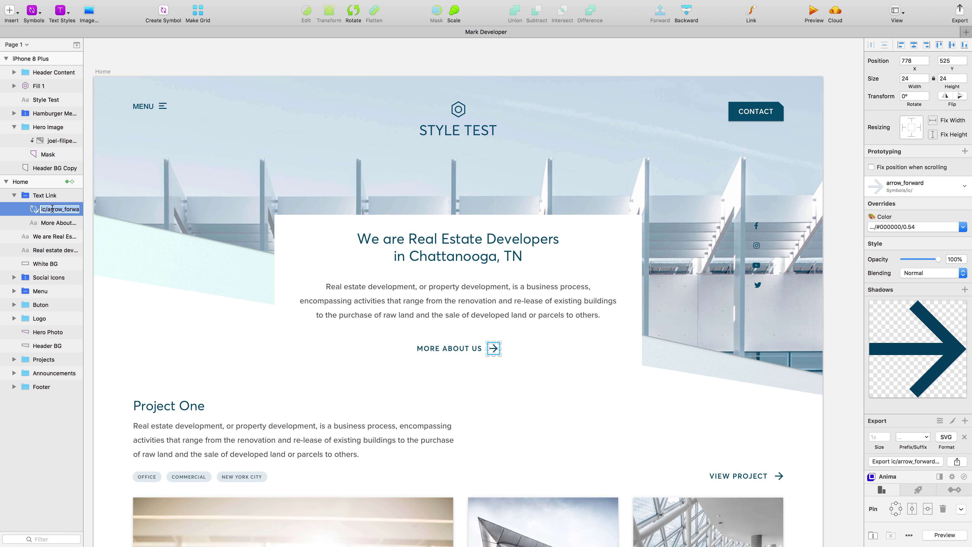
text(arrowLink)
key(Return)
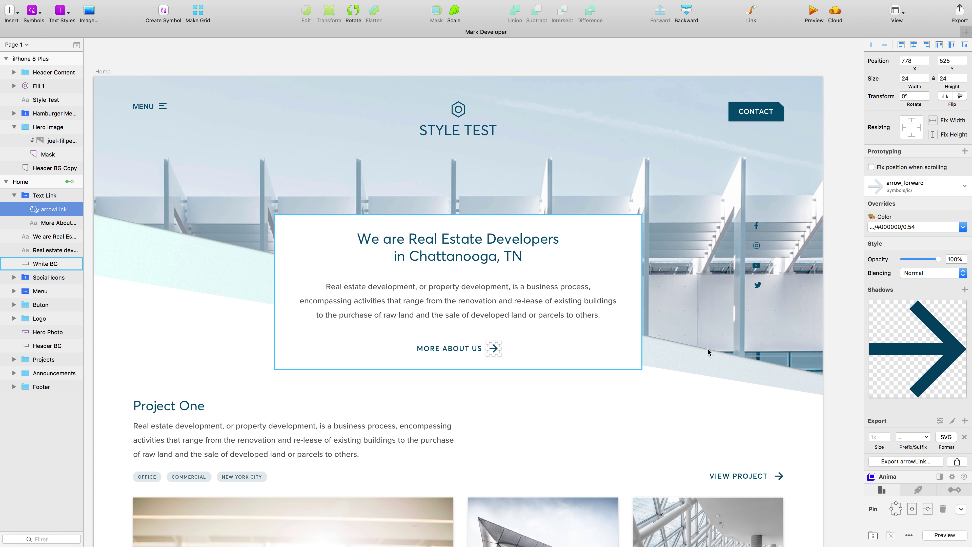
click(924, 460)
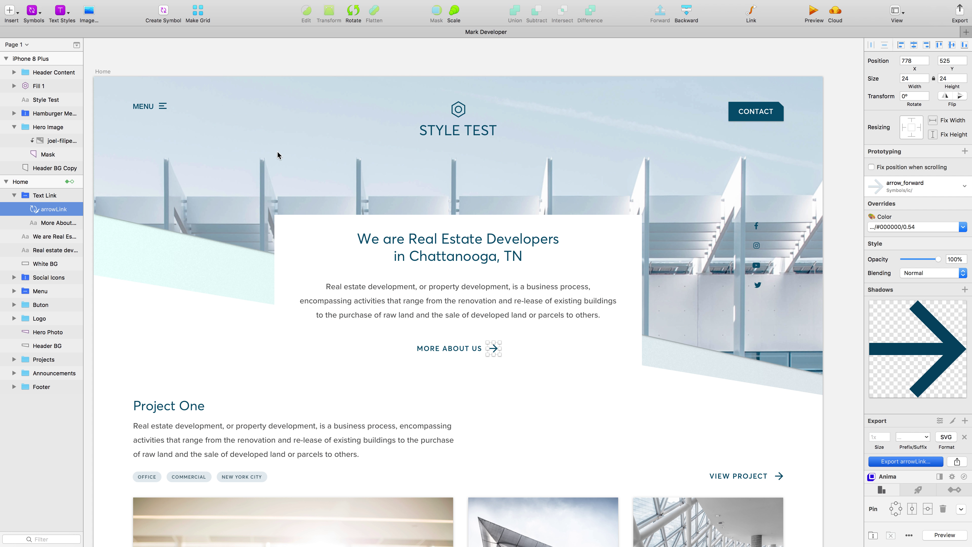
click(654, 282)
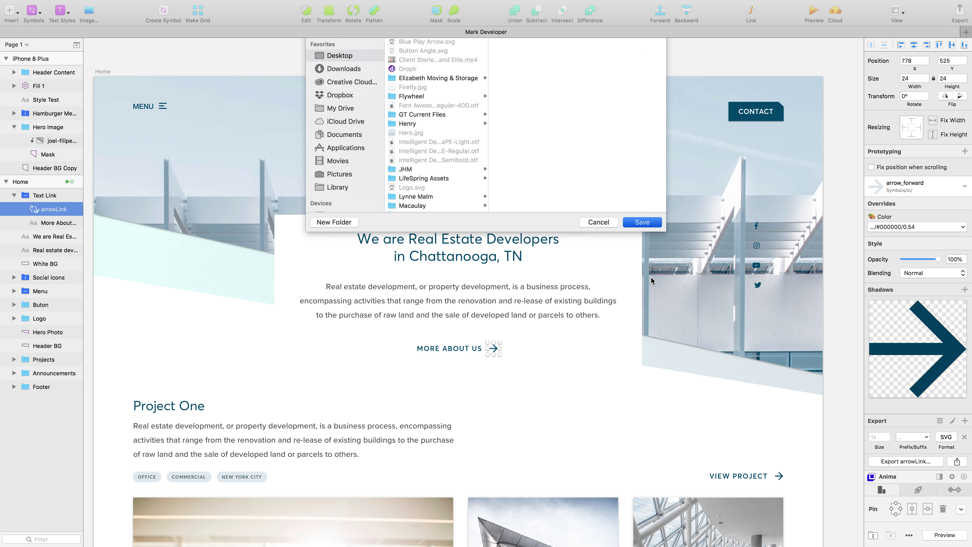
Step: Switch to Webflow, upload the exported arrow SVG to the assets, and place it after the text block inside textArrowLink
key(ctrl+Right)
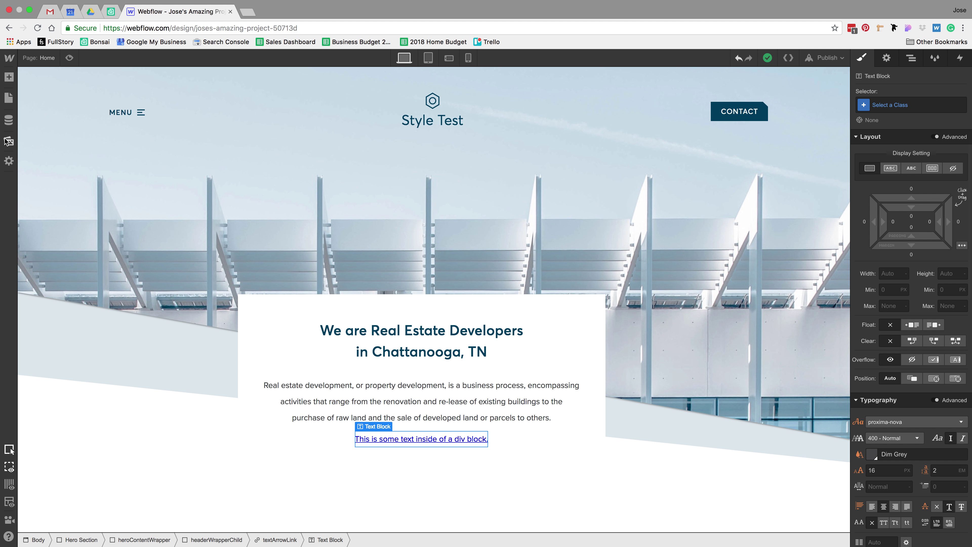
click(9, 140)
click(120, 78)
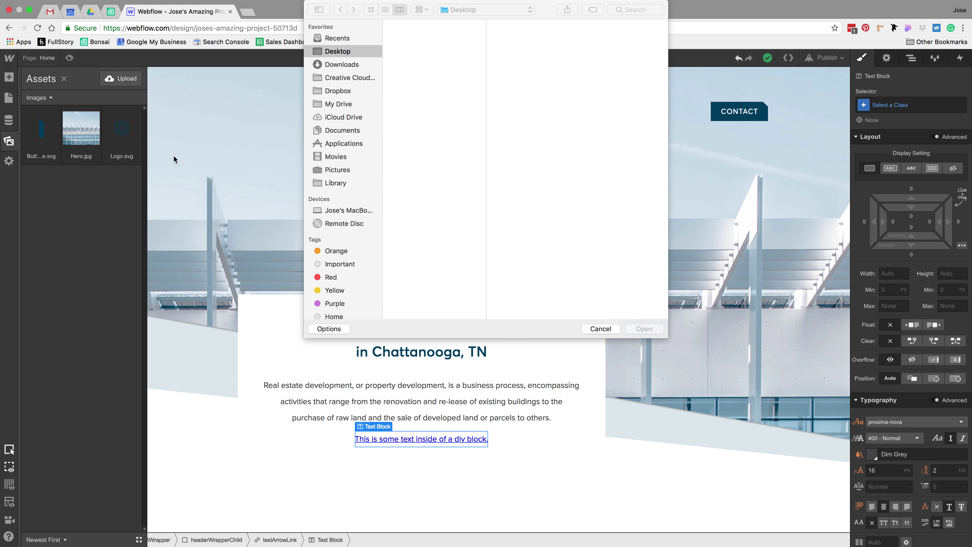
click(421, 23)
key(Return)
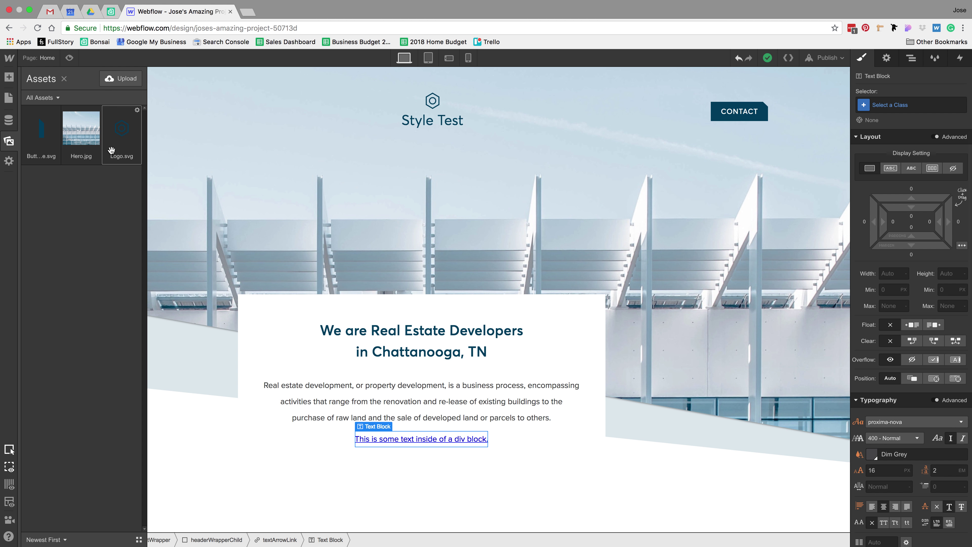
drag(471, 427, 473, 439)
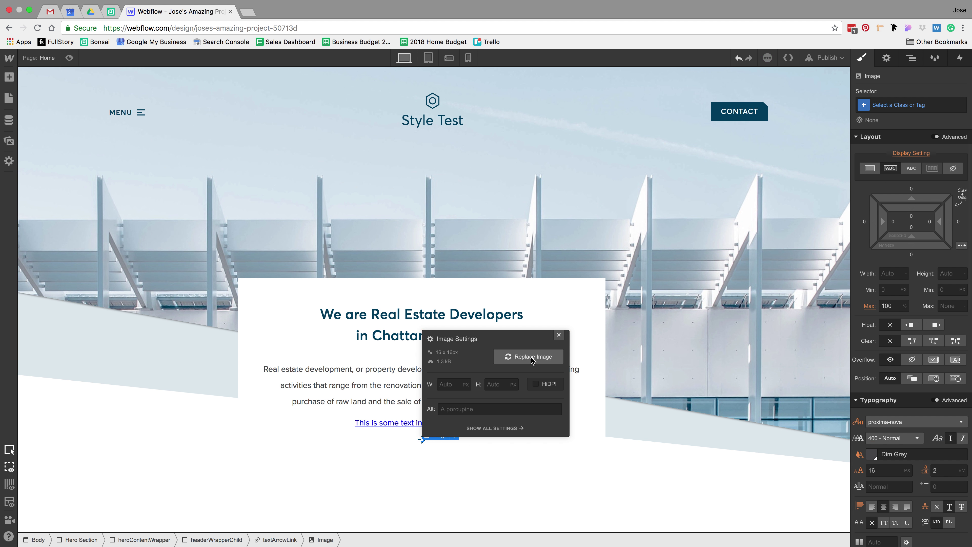
click(558, 336)
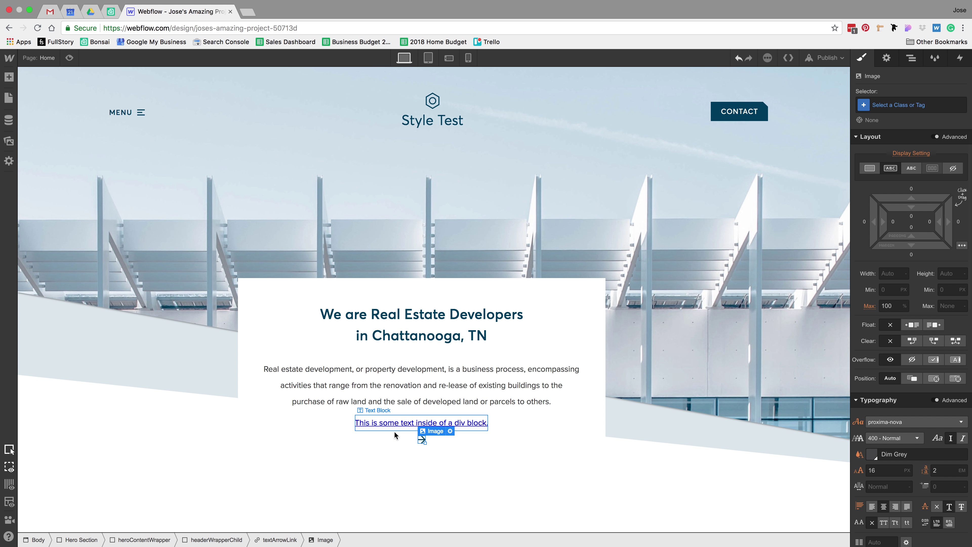
Step: Replace the link's placeholder text with "More About Us"
double_click(397, 422)
key(ctrl+Left)
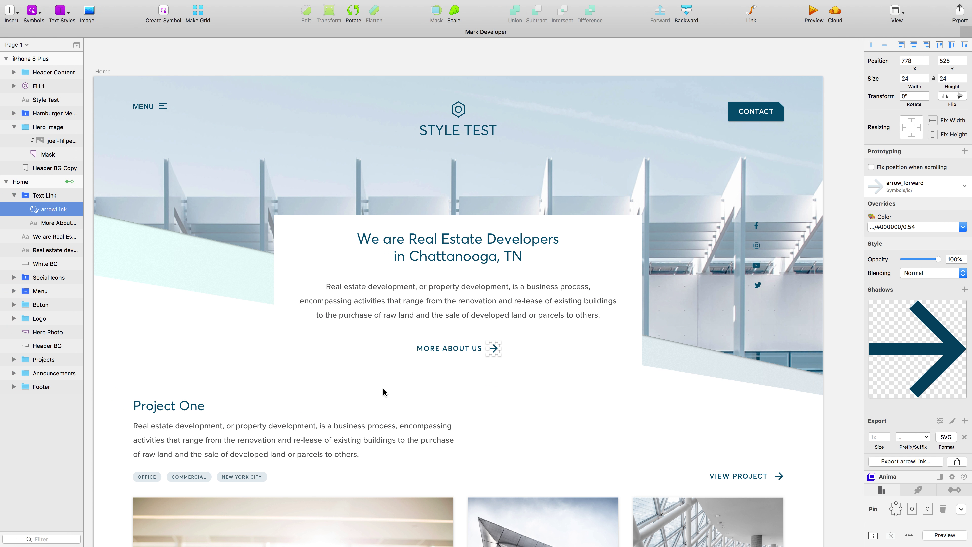
text(More )
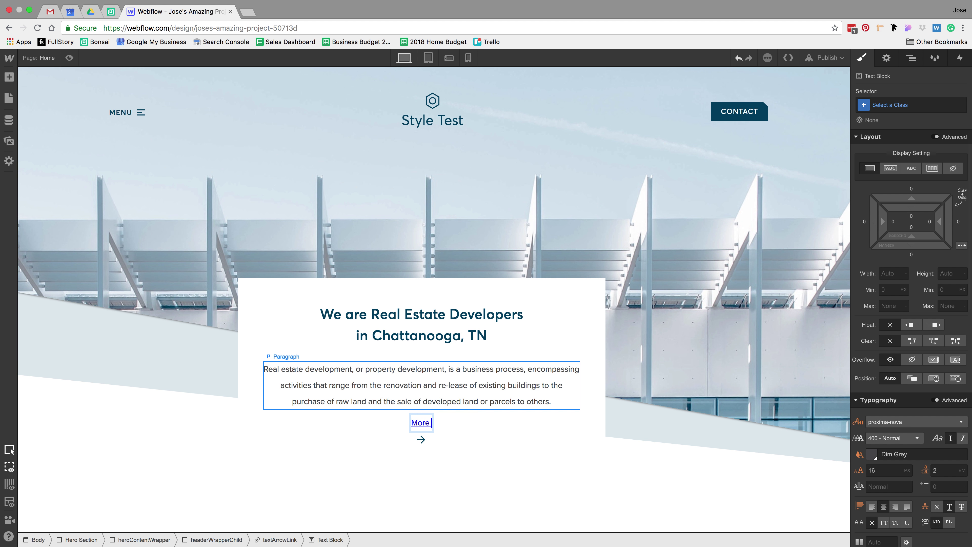
text(About Us)
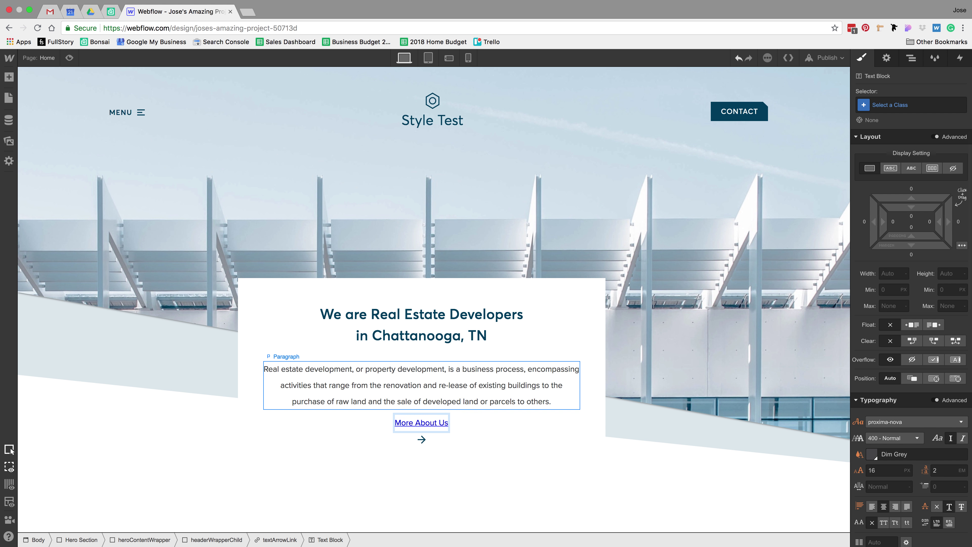
key(Escape)
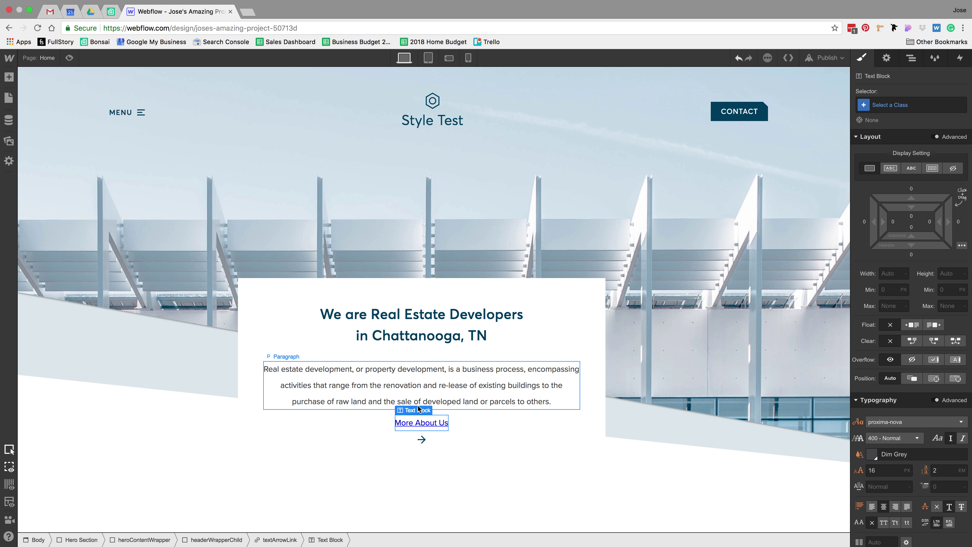
Step: Apply the existing class link to the More About Us text block
click(920, 105)
text(l)
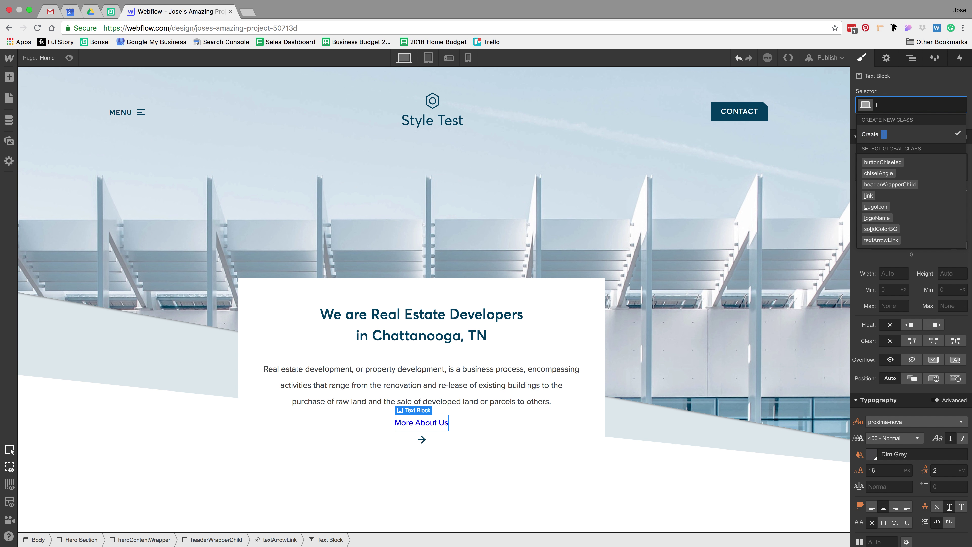
text(ink)
click(877, 133)
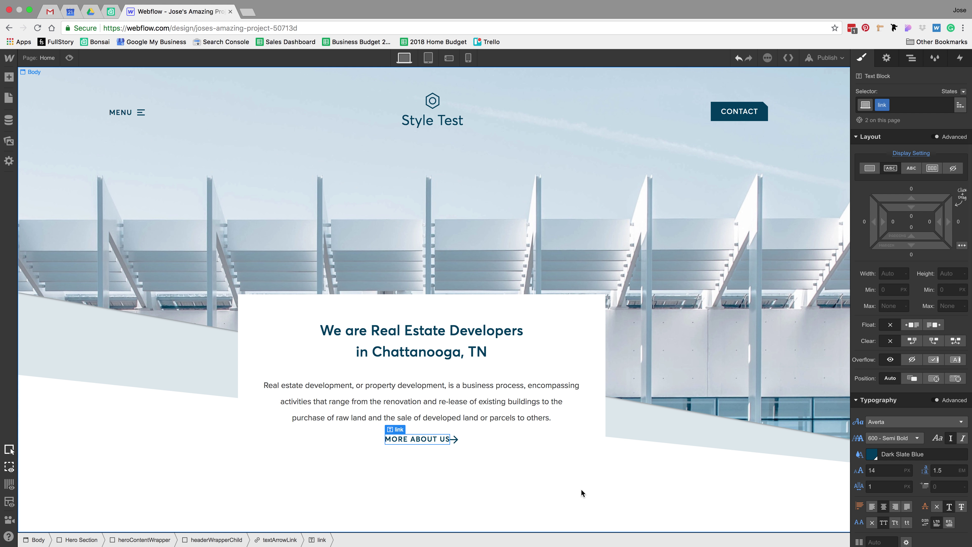
Step: Give the arrow image the new class linkArrow
click(455, 440)
click(907, 102)
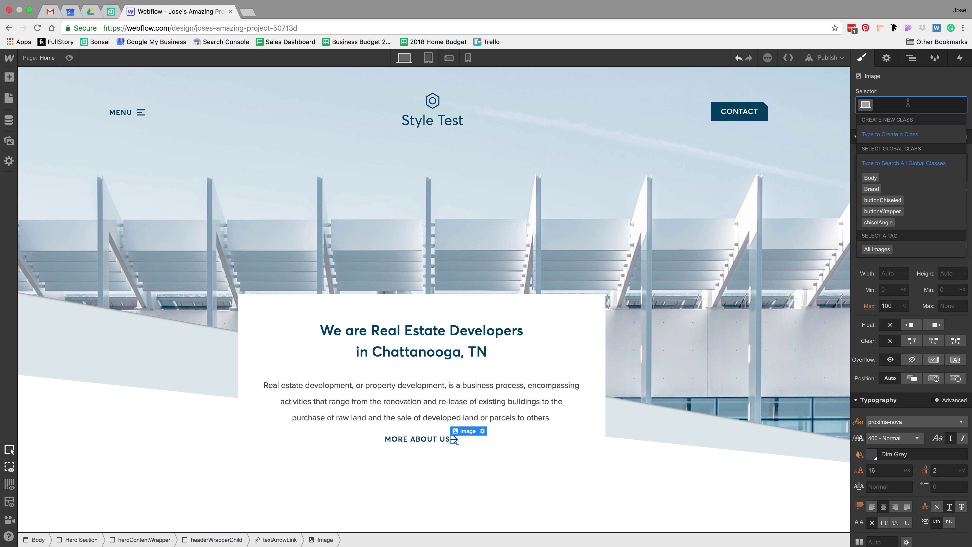
text(l)
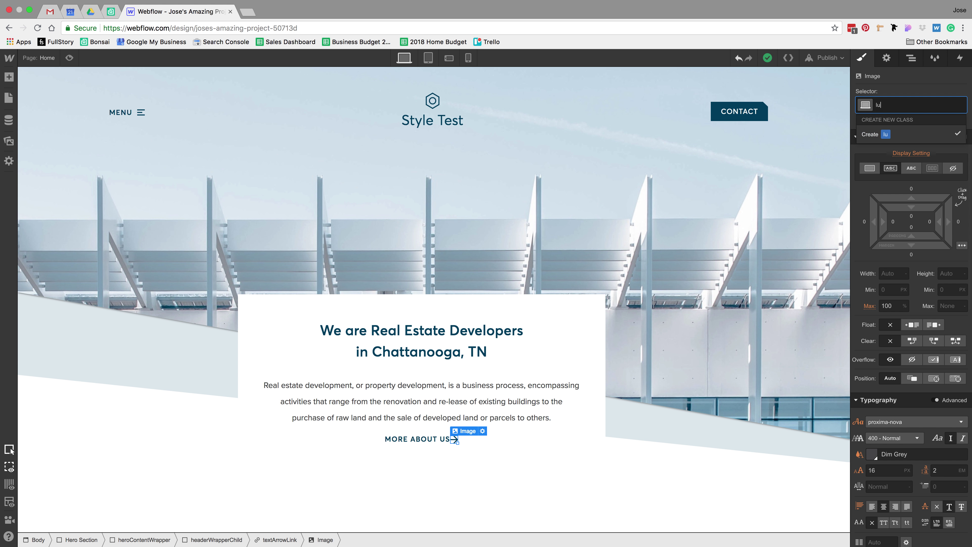
text(inkArr)
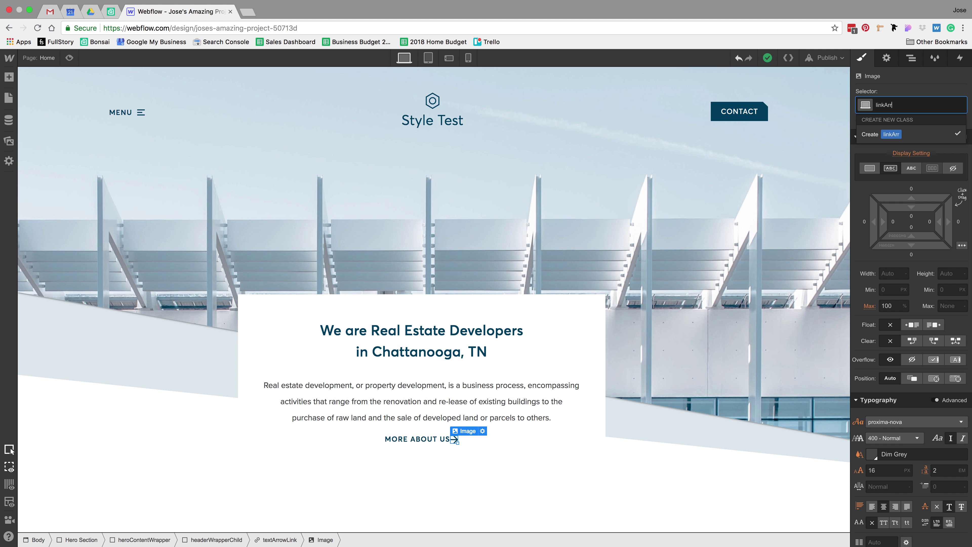
key(Return)
Step: Set linkArrow's left margin to 10 px to separate the arrow from the link text
key(ctrl+Left)
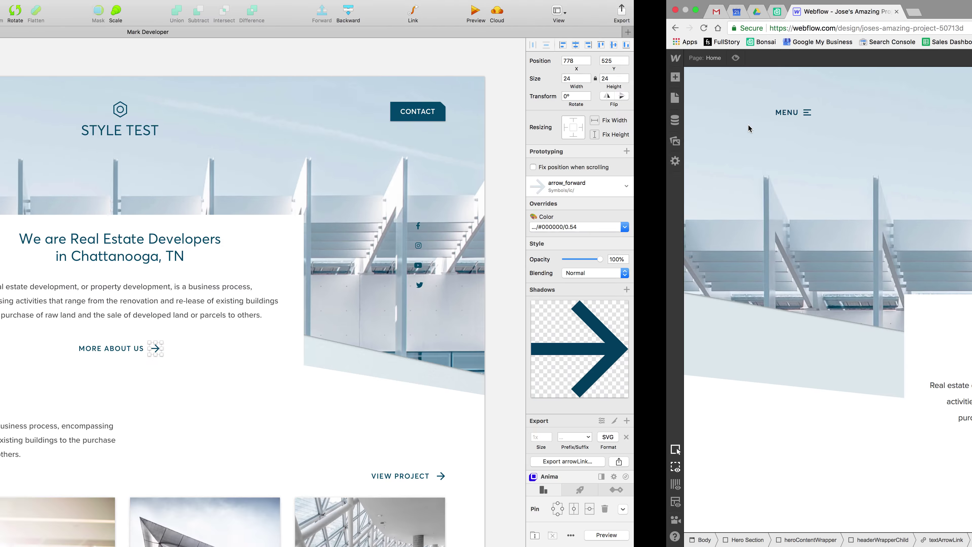
key(ctrl+Right)
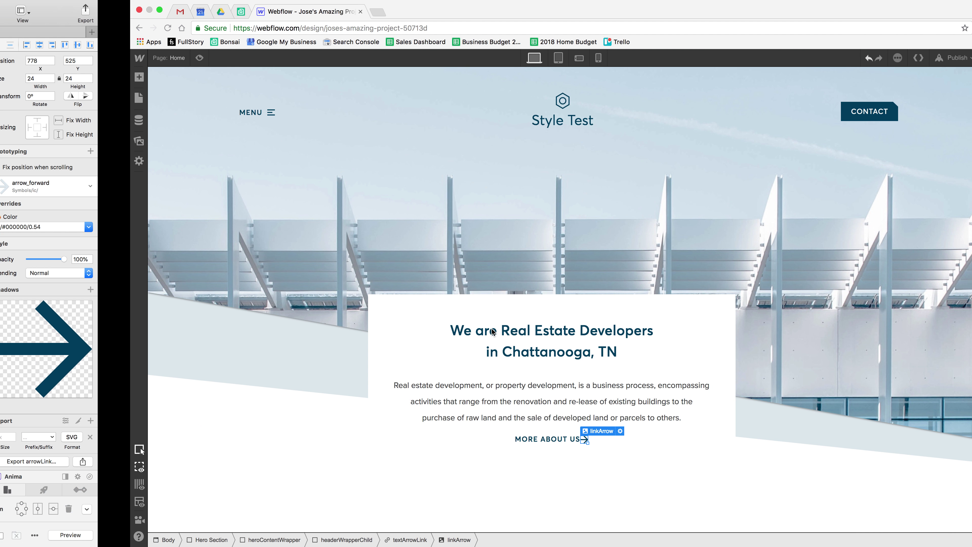
click(863, 221)
text(10)
key(Return)
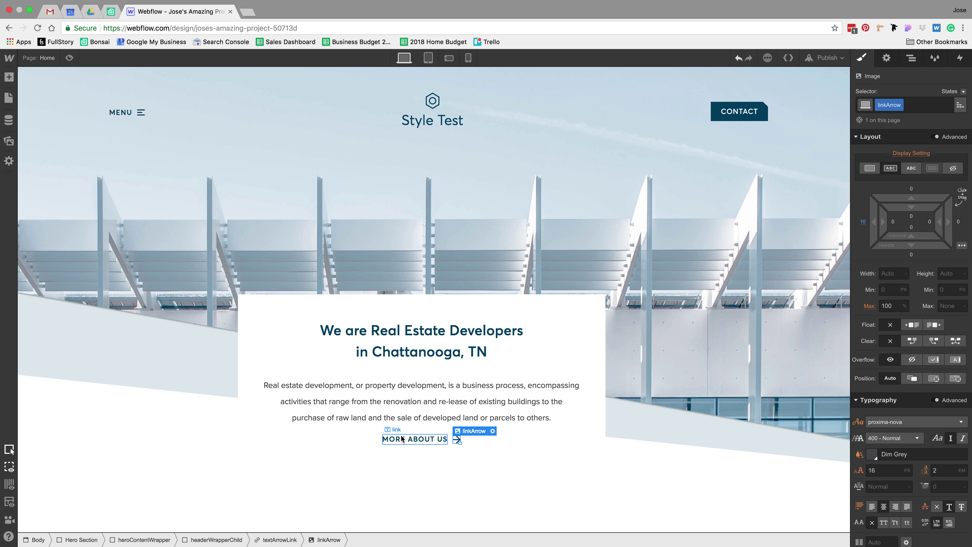
Step: Switch to Sketch and measure the gap between the hero paragraph and the More About Us link
click(284, 533)
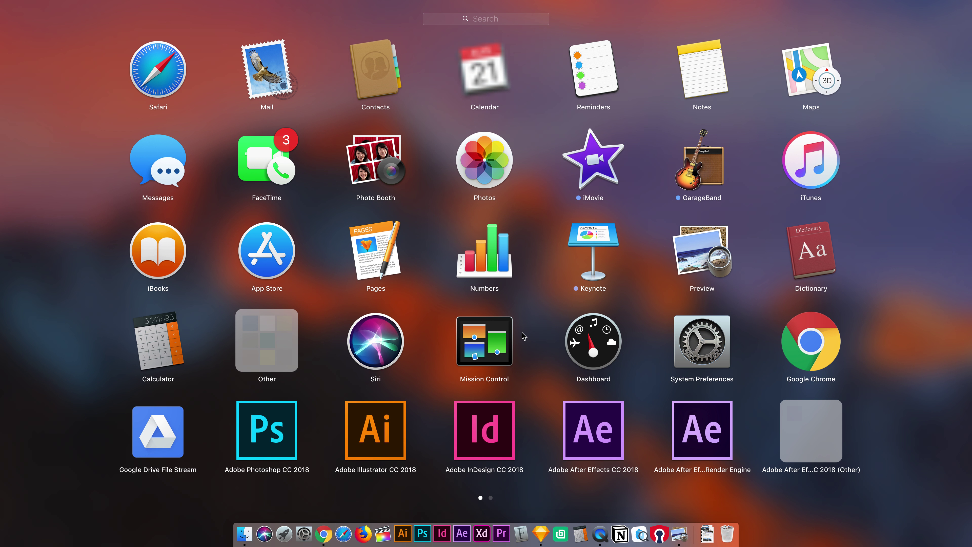
click(323, 533)
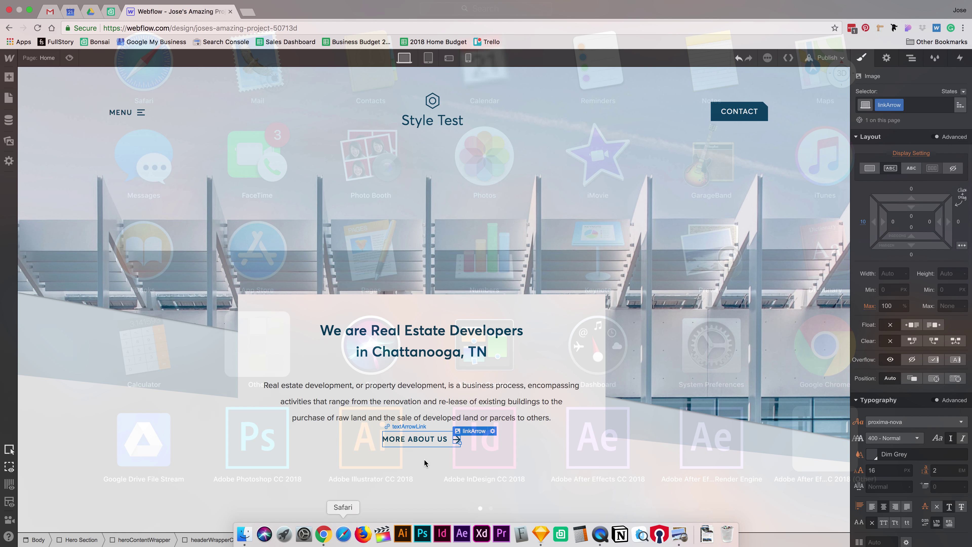
key(super+Tab)
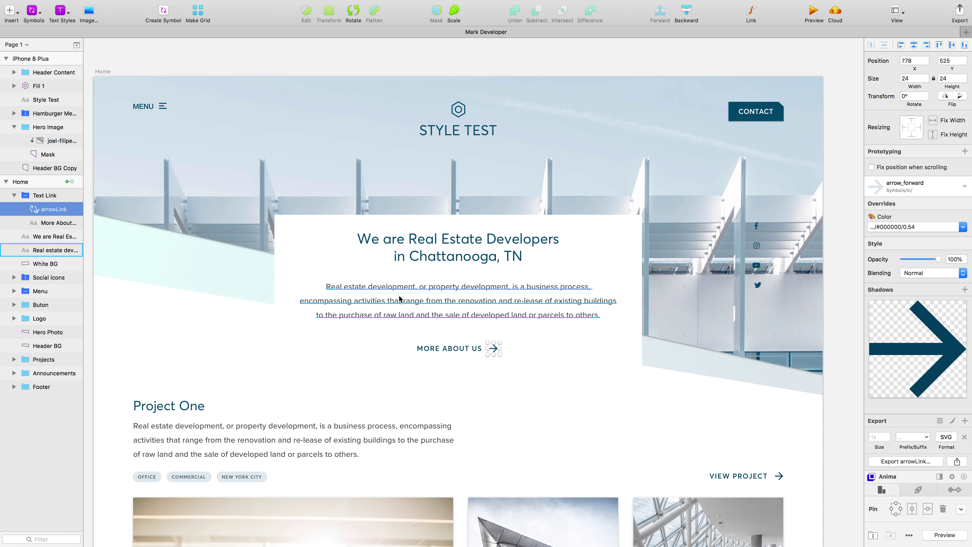
shift+click(459, 349)
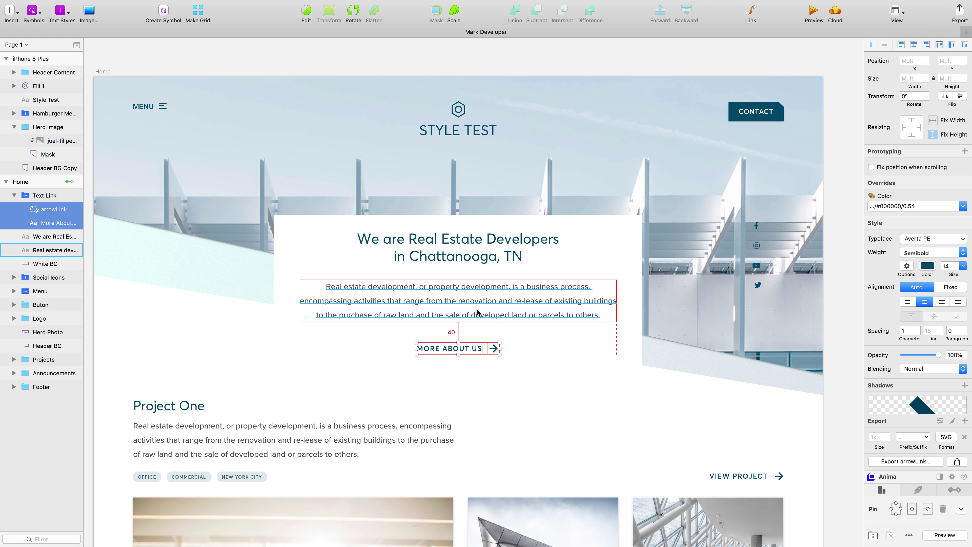
key(super+Tab)
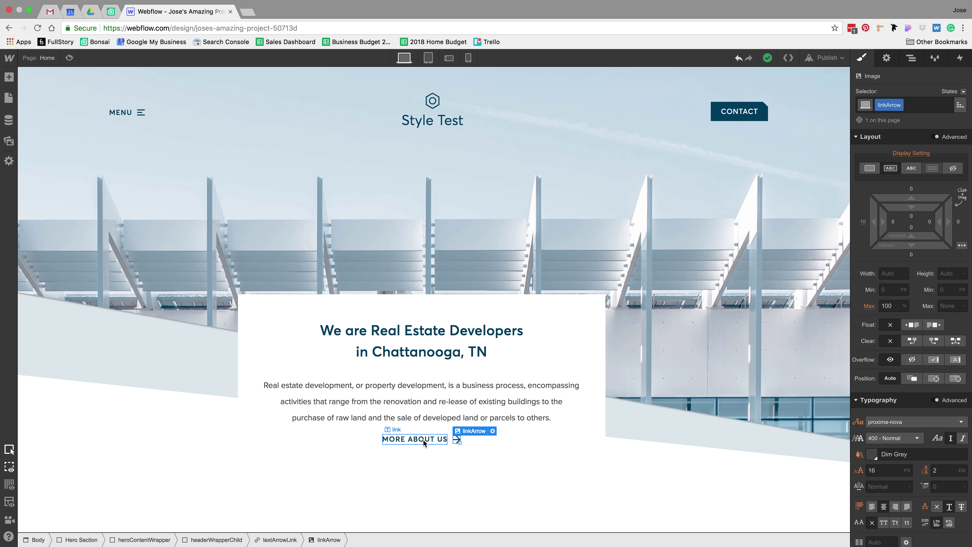
Step: Back in Webflow, set the top padding of the textArrowLink block to 30 px
click(423, 439)
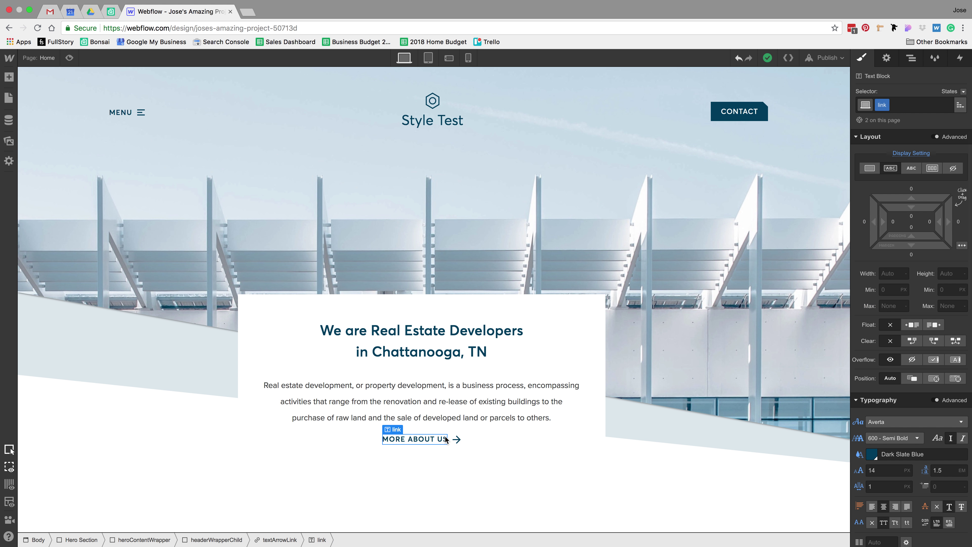
click(277, 540)
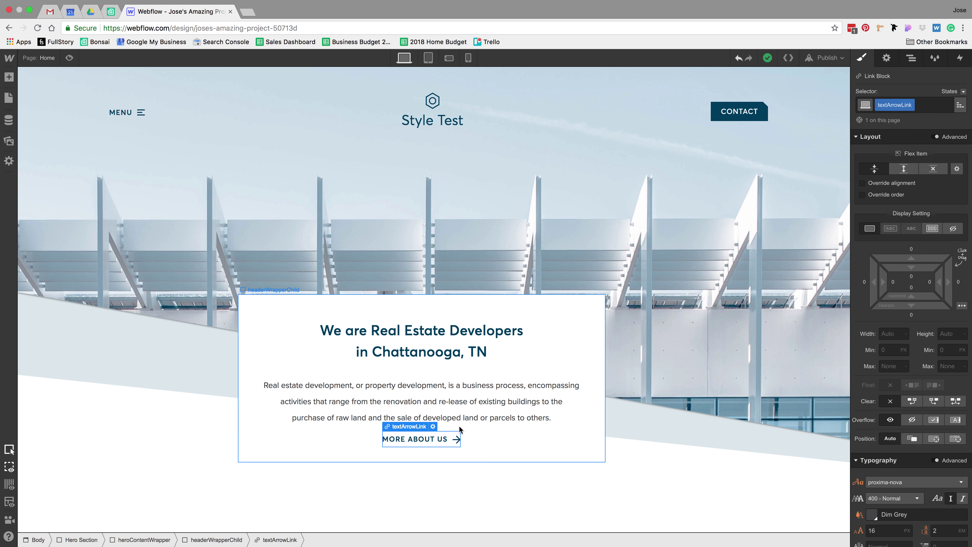
click(915, 276)
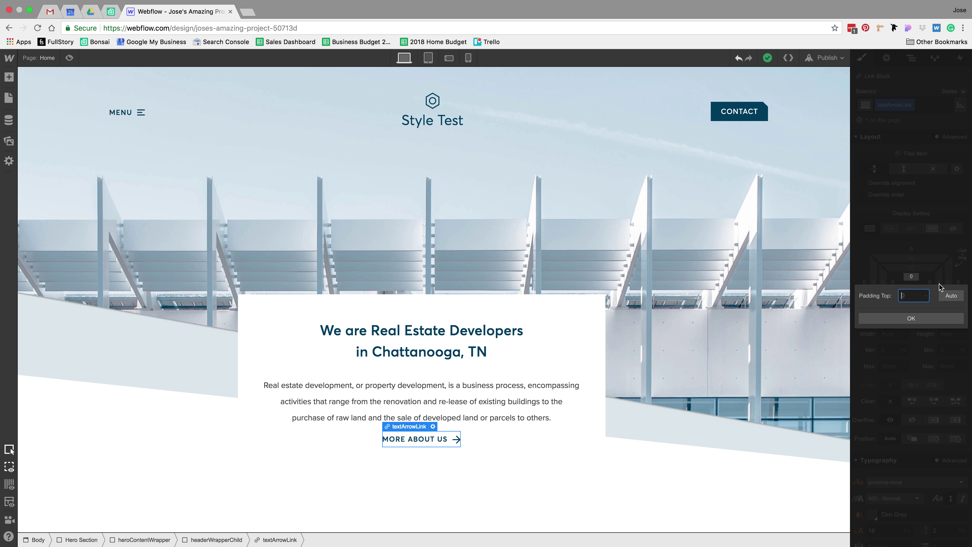
text(30)
key(Return)
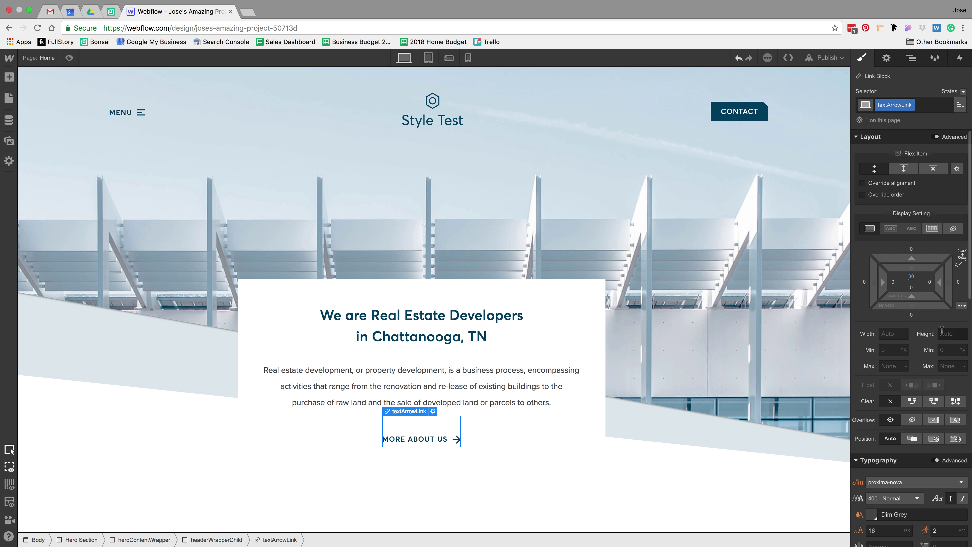
Step: Set the left, right and bottom padding of the textArrowLink block to 30 px
drag(929, 282, 893, 287)
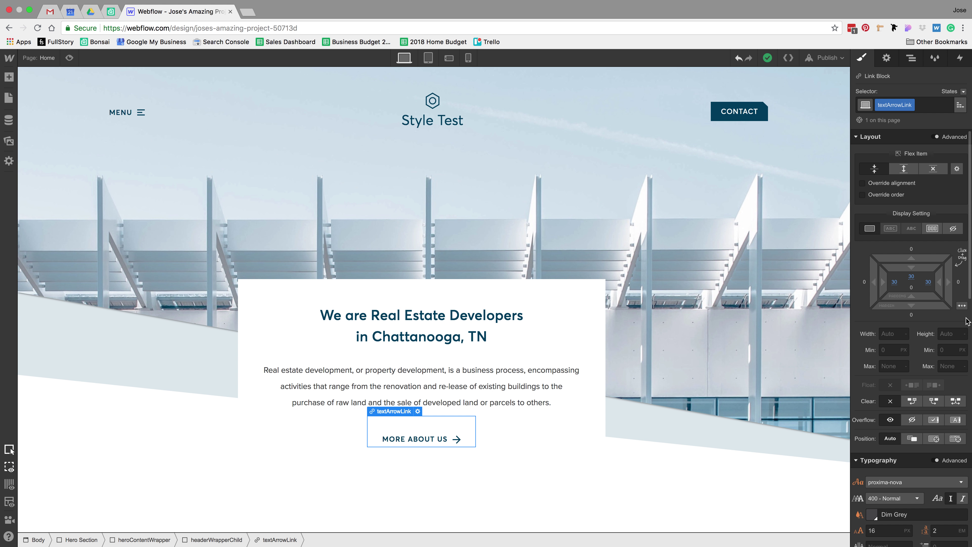
click(911, 287)
text(30)
key(Return)
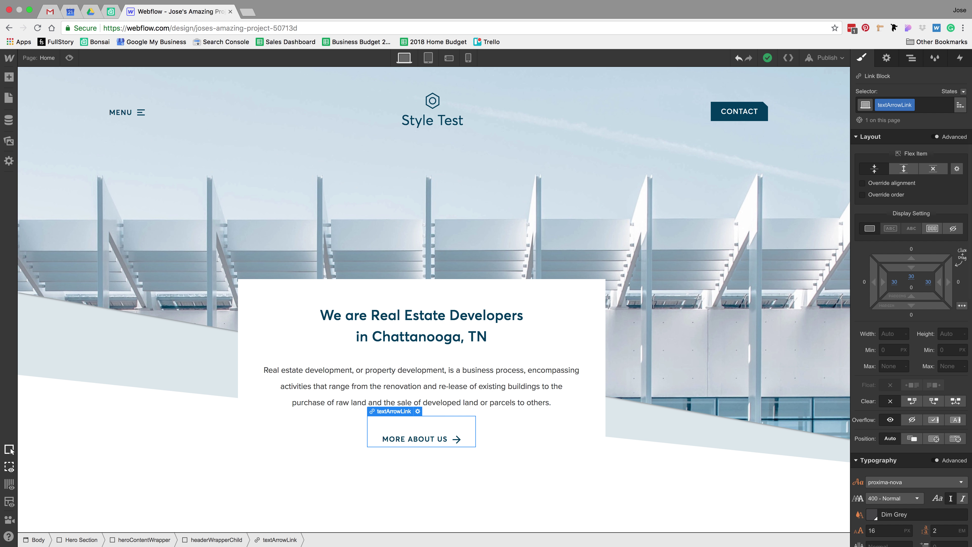
click(620, 526)
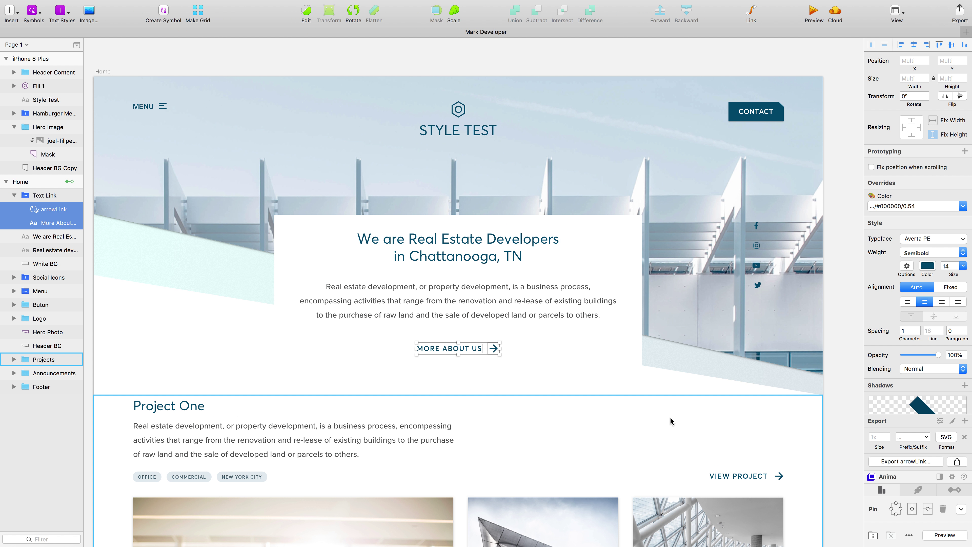
Step: In Sketch, measure the gap between the More About Us text and its arrow, and return to Webflow
click(832, 409)
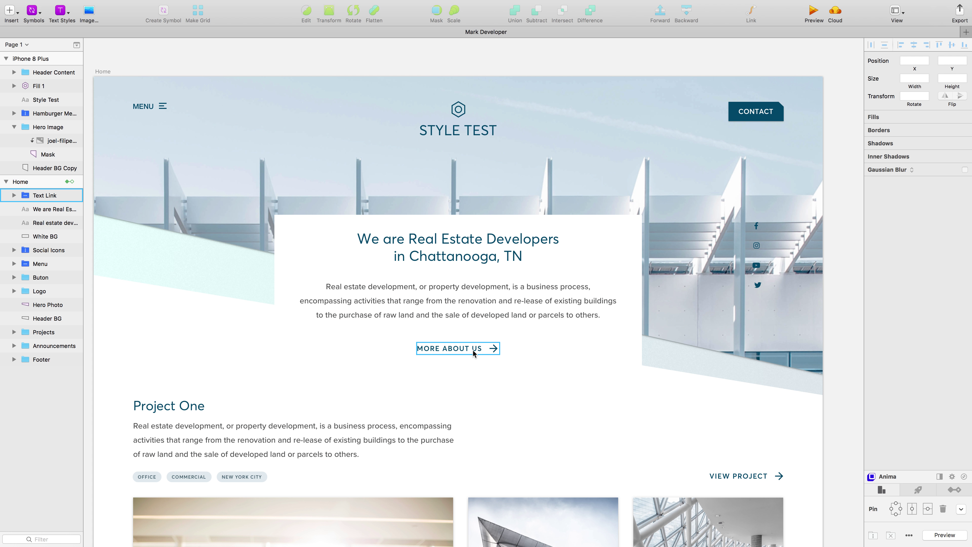
double_click(494, 350)
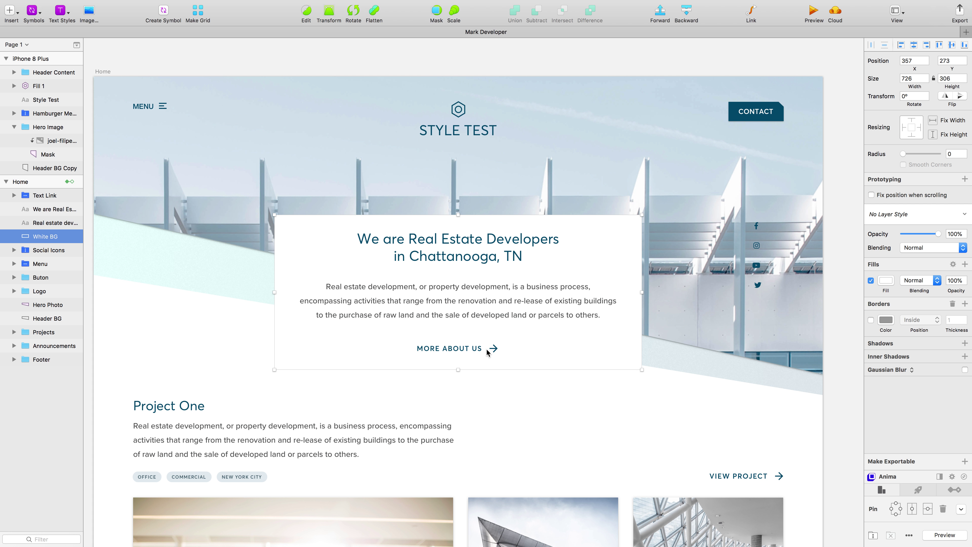
scroll(512, 364, up, 10)
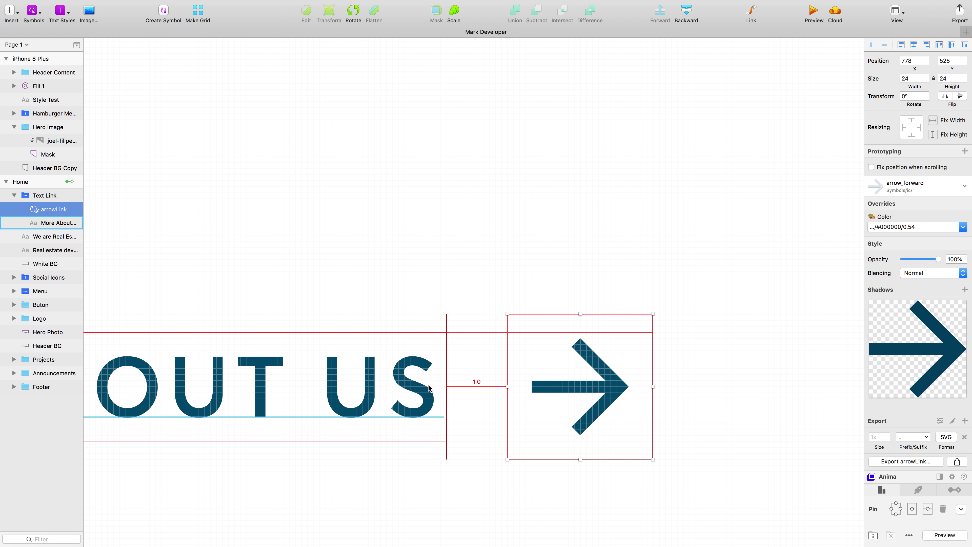
scroll(519, 389, down, 10)
key(ctrl+Right)
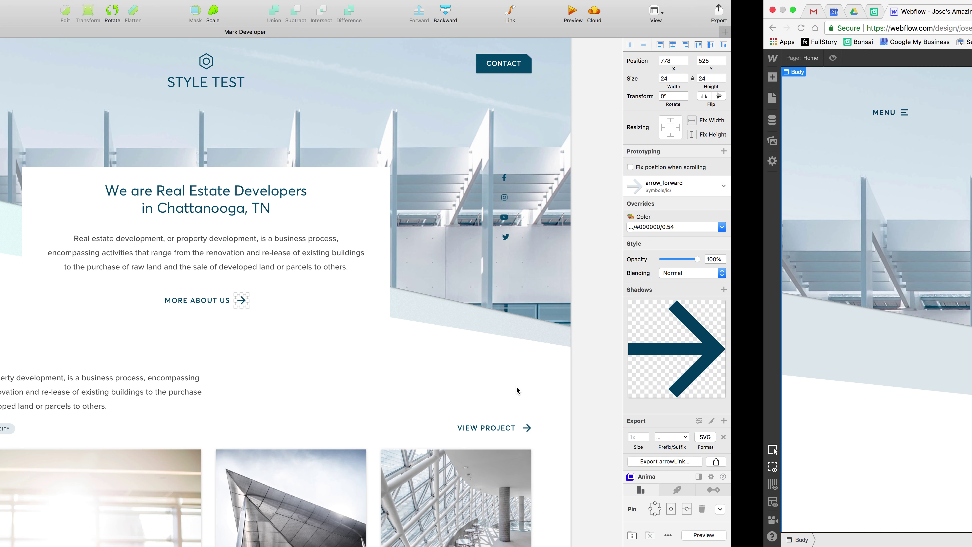
Step: Try a 15 px left margin on the linkArrow image
click(456, 424)
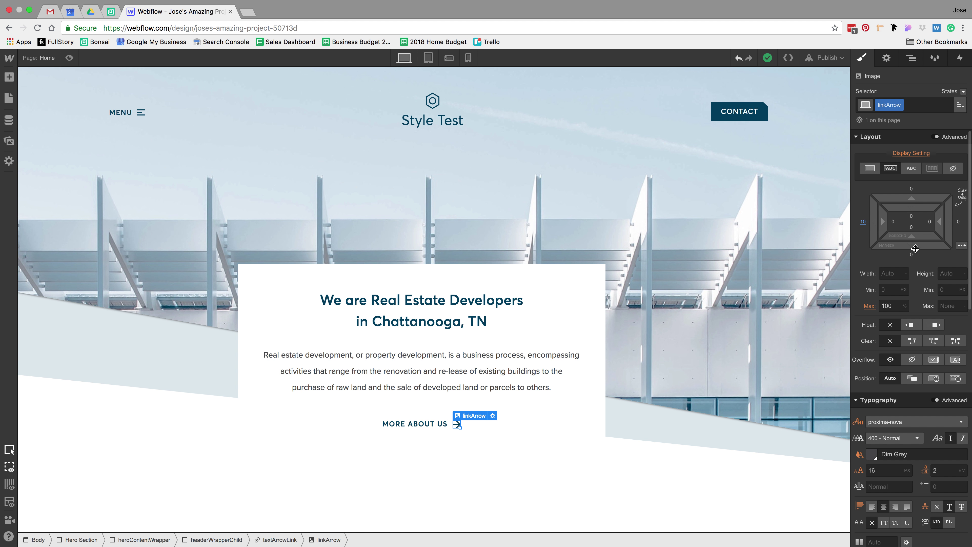
click(864, 222)
text(15)
key(Return)
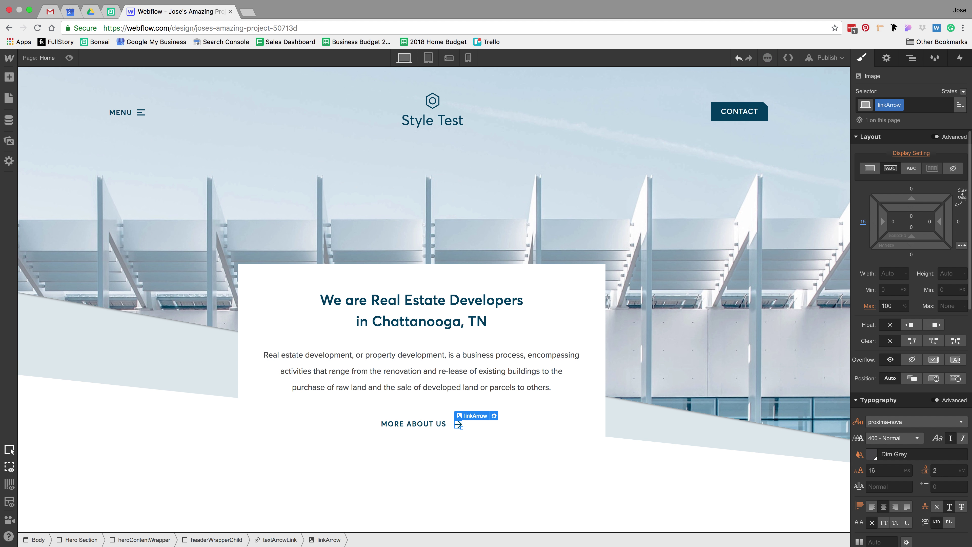
click(601, 499)
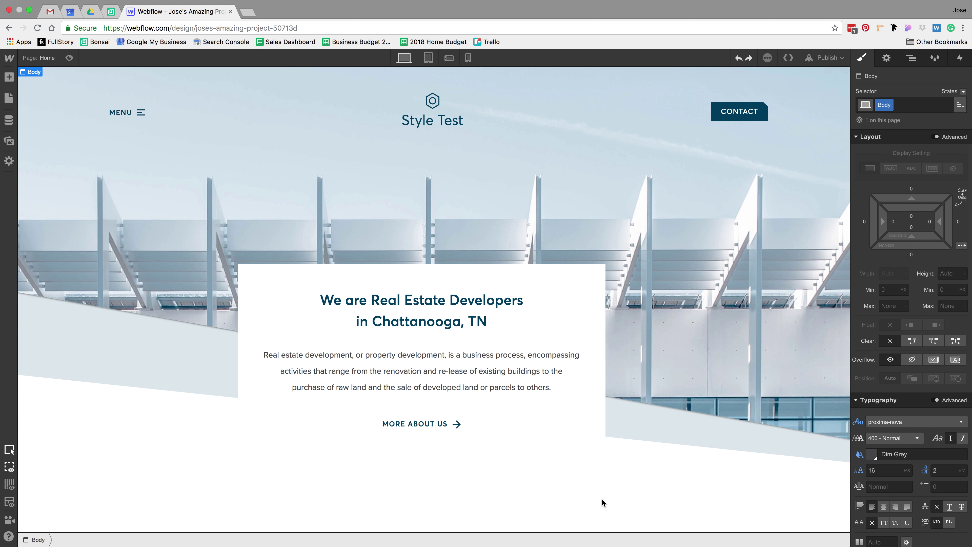
Step: Add a Mouse Hover element trigger to the textArrowLink block around the More About Us link
click(429, 424)
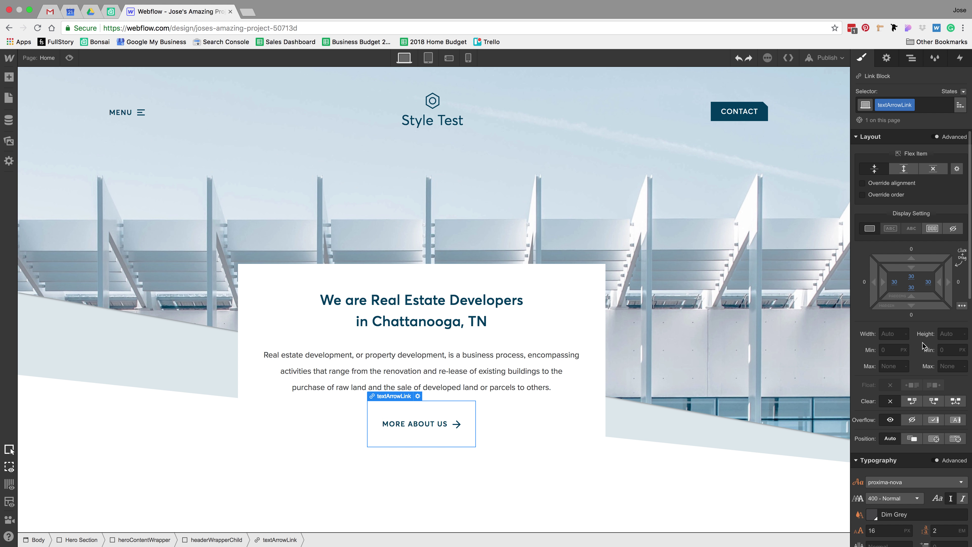
scroll(927, 345, down, 1)
scroll(927, 344, up, 1)
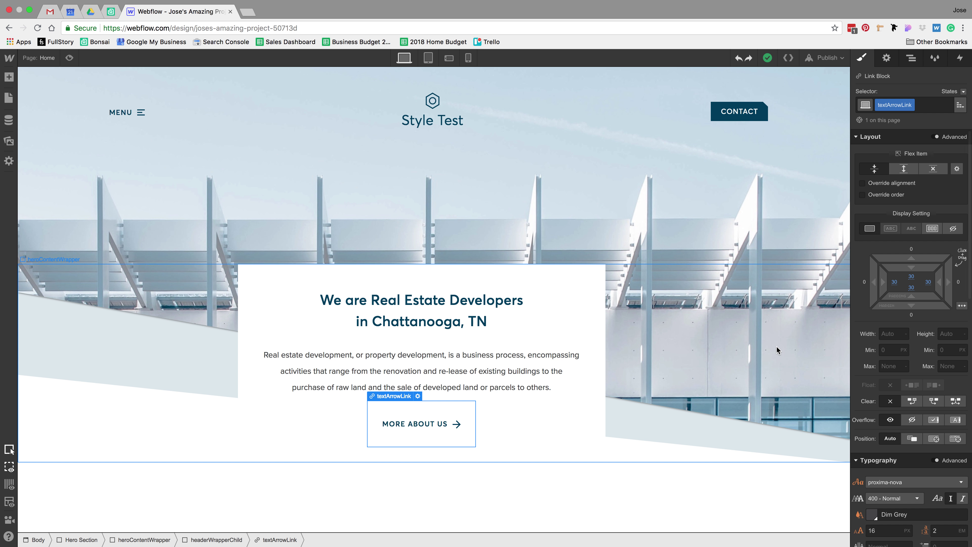
click(466, 444)
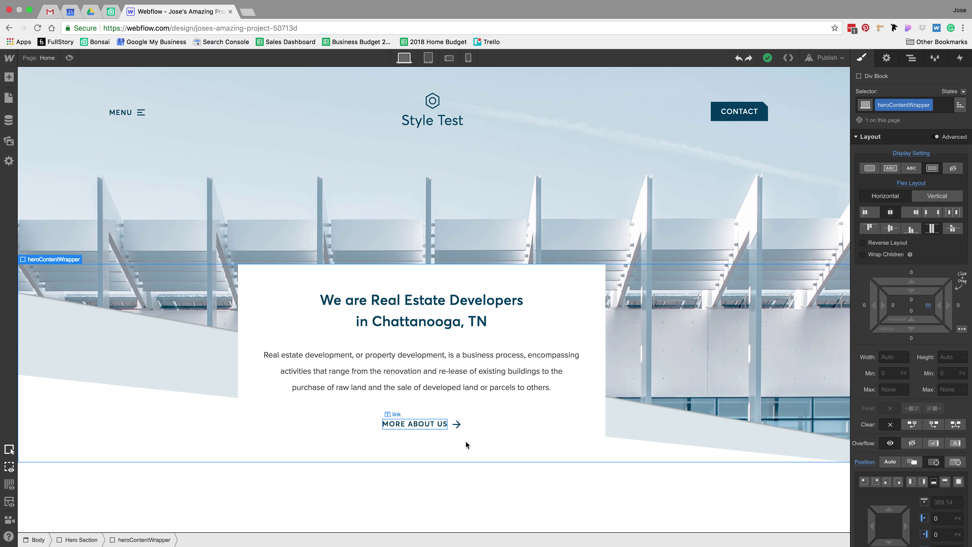
click(452, 417)
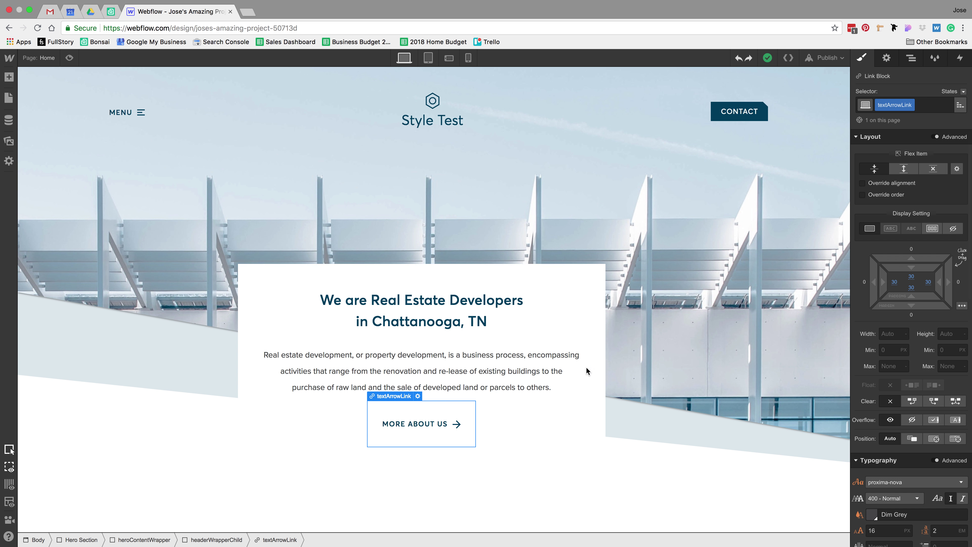
click(960, 57)
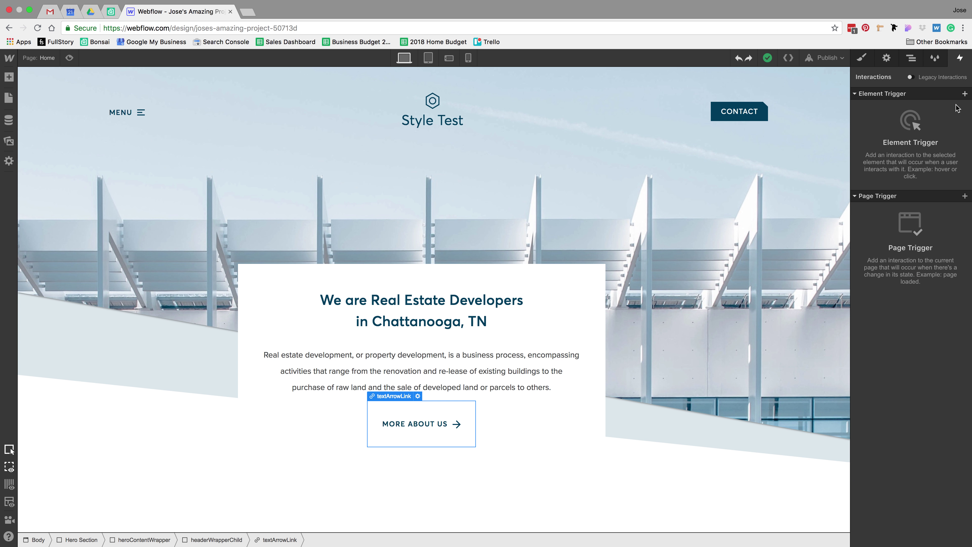
click(964, 93)
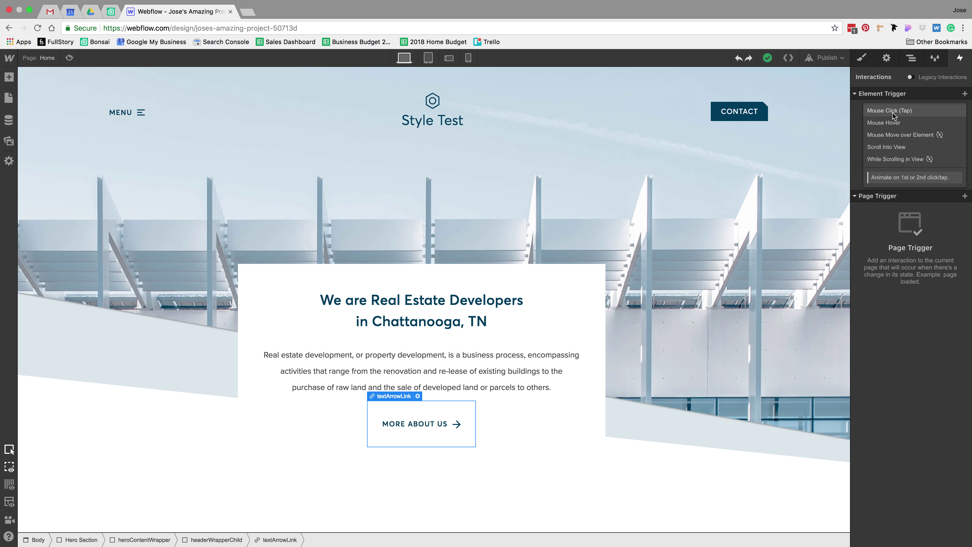
click(892, 122)
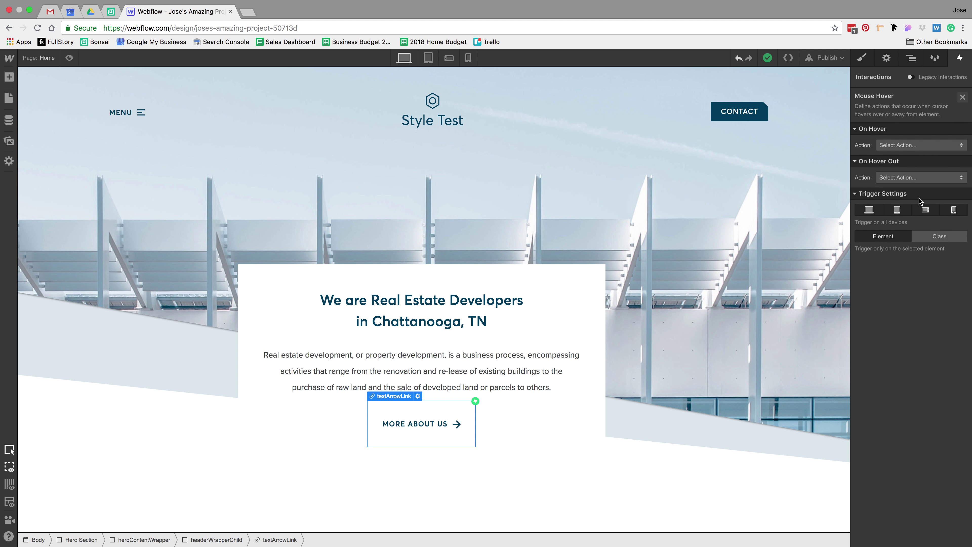
Step: Set the hover action to Start an Animation and create a timed animation named arrowLink On
click(903, 144)
click(907, 163)
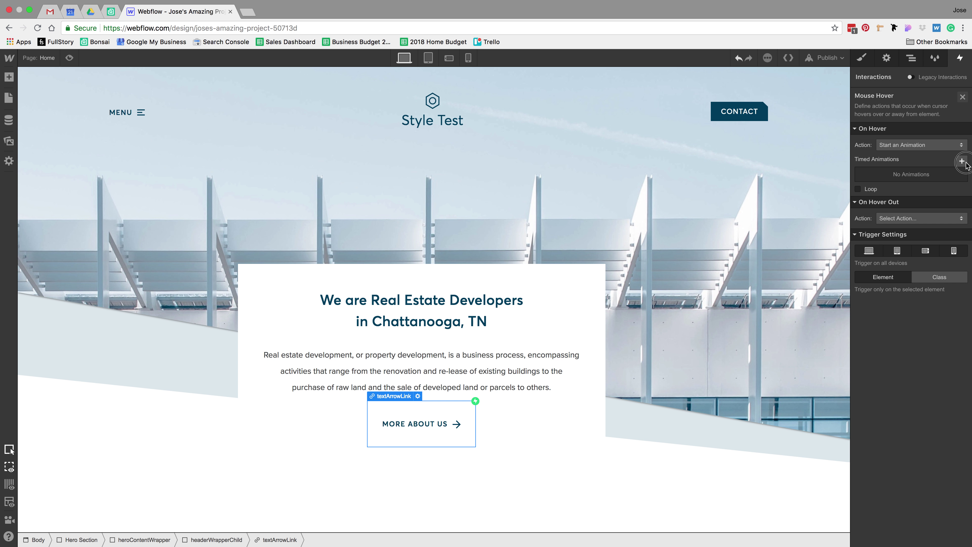
click(962, 161)
text(ar)
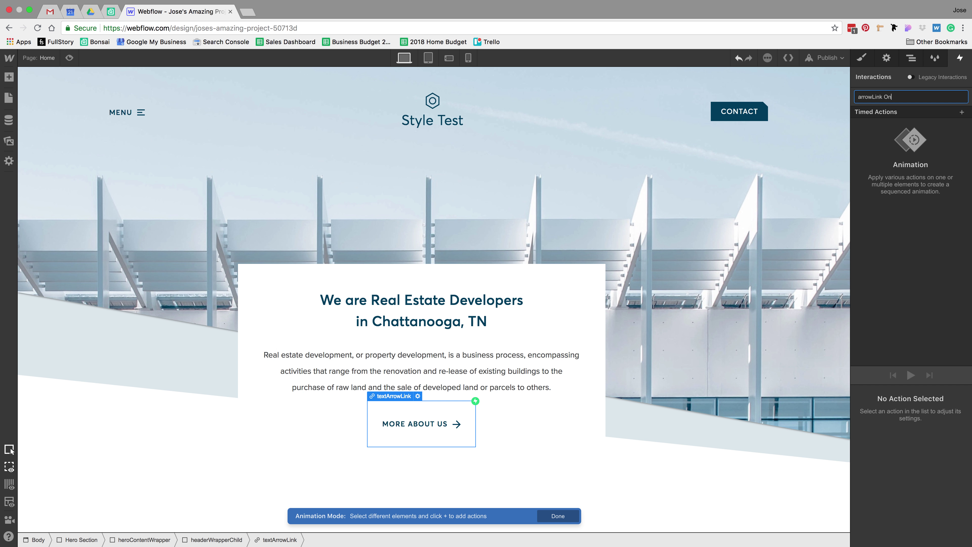
text(rowLink On)
key(Return)
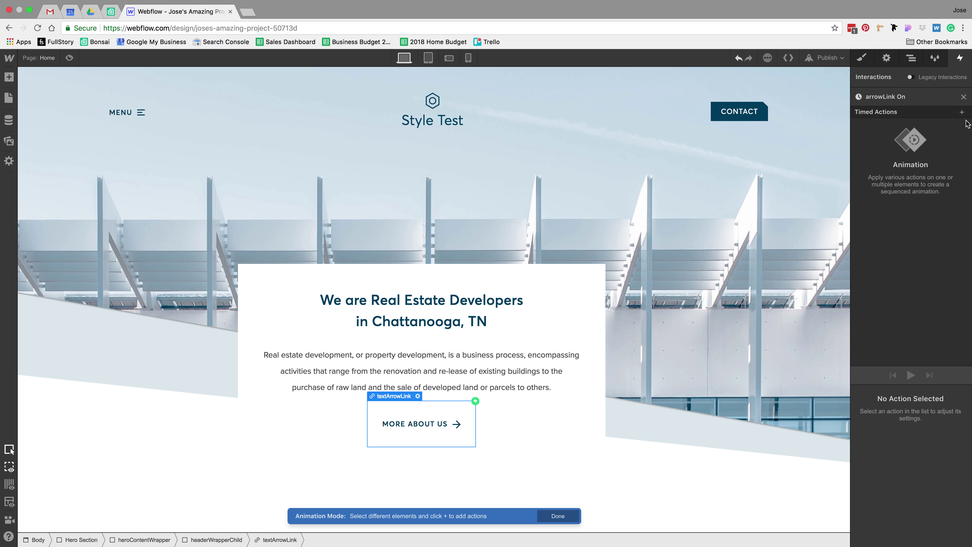
Step: Add a Move action for the linkArrow image that shifts it 10 px horizontally
click(458, 424)
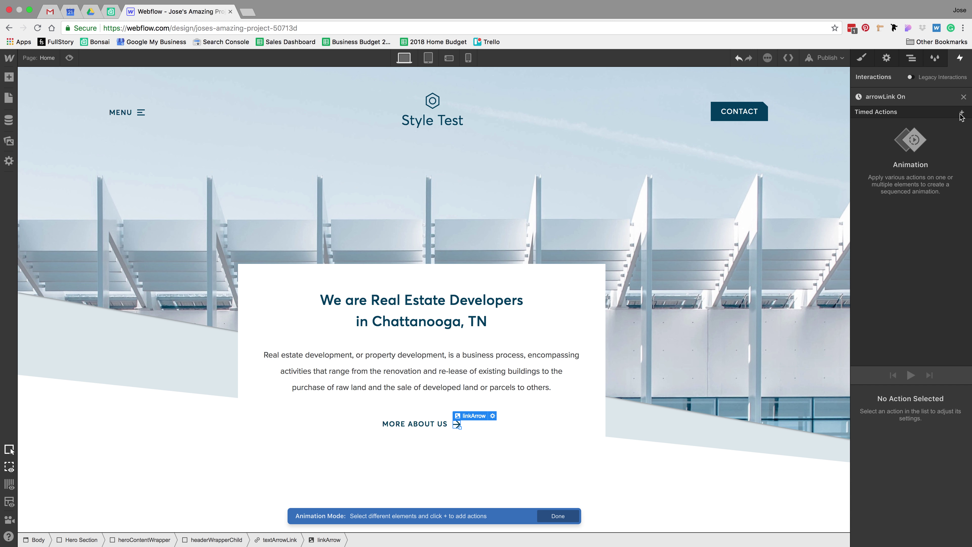
click(962, 112)
click(918, 135)
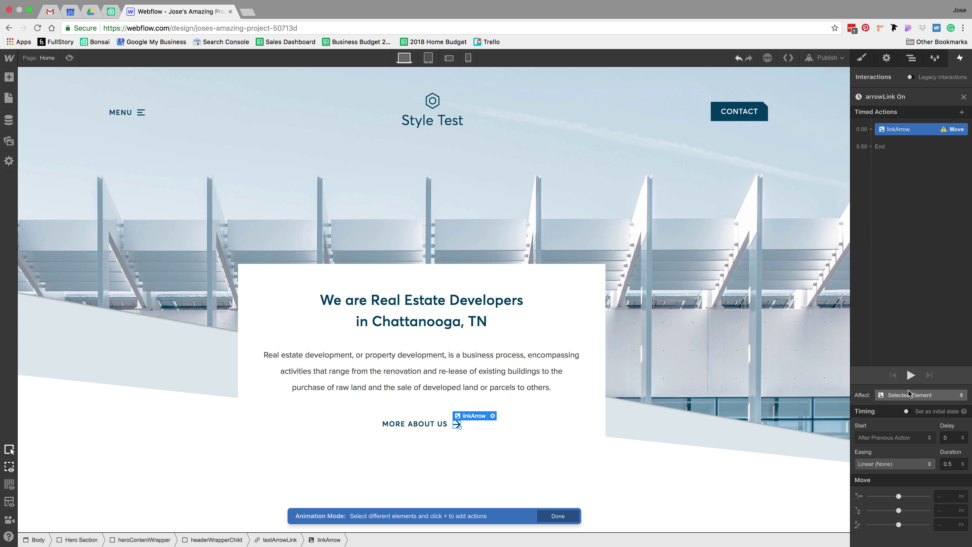
click(938, 494)
text(10)
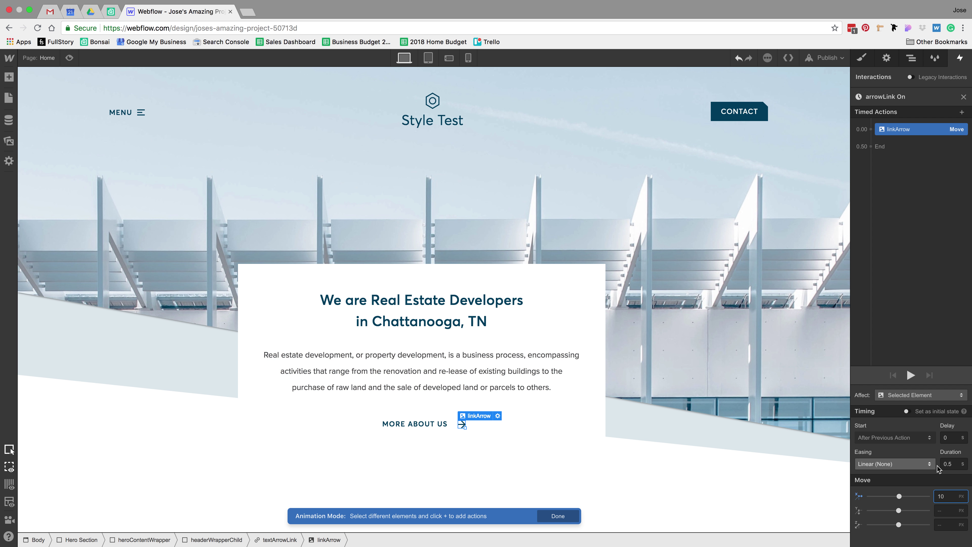
Step: Give the Move action a 1 s duration and Ease easing, and preview the animation
click(948, 463)
text(1)
click(895, 464)
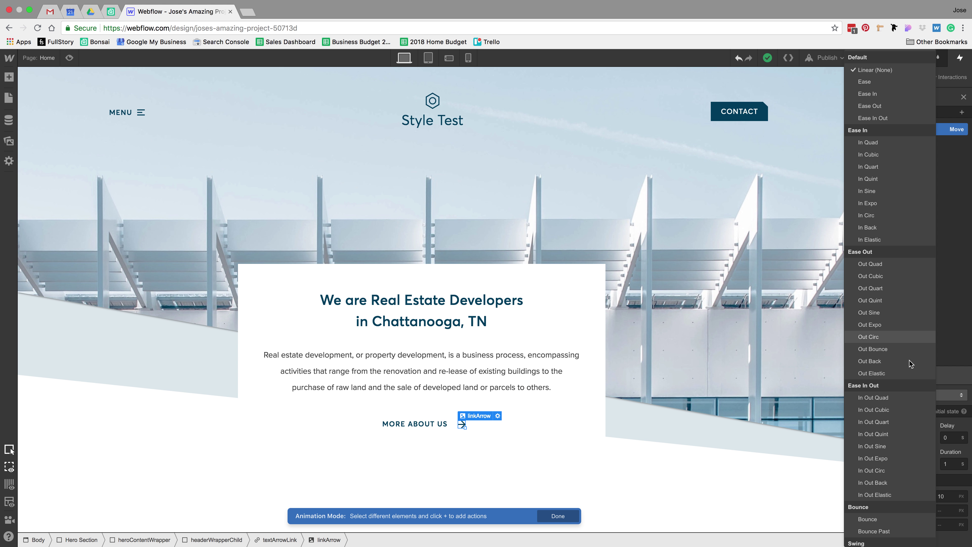
click(863, 87)
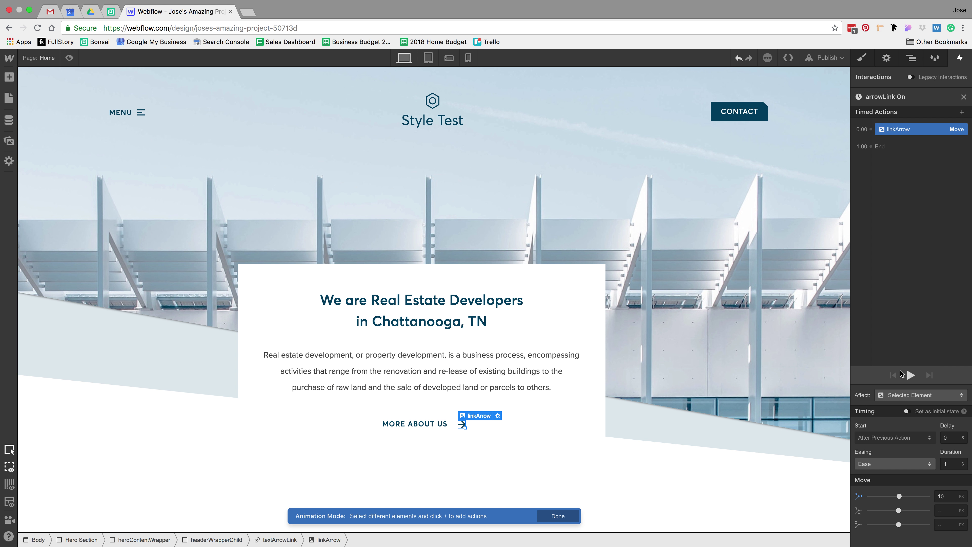
click(911, 377)
click(911, 377)
Step: Change the Move action's easing to Ease Out and preview the animation again
click(891, 464)
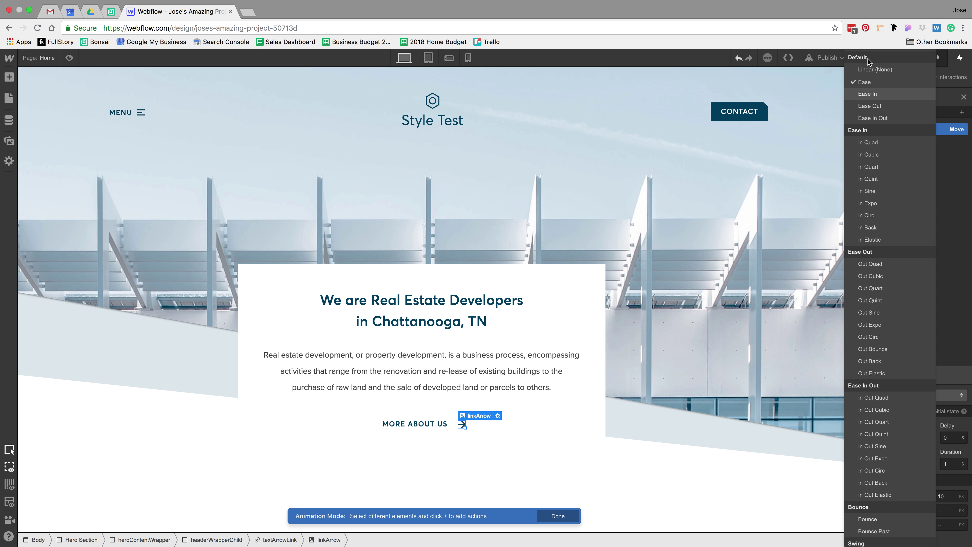
click(870, 105)
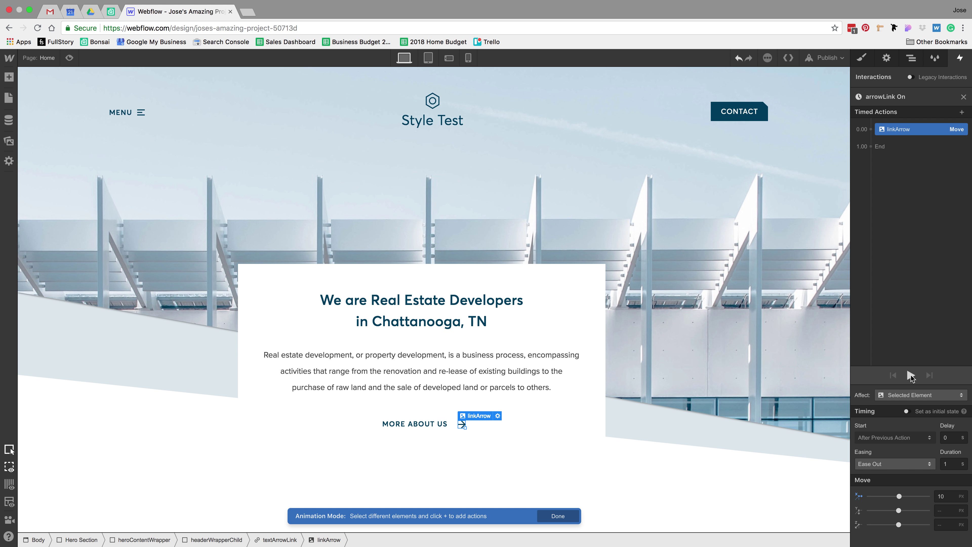
click(911, 375)
Step: Make the Move action affect the linkArrow class, limited to only children with this class
click(904, 398)
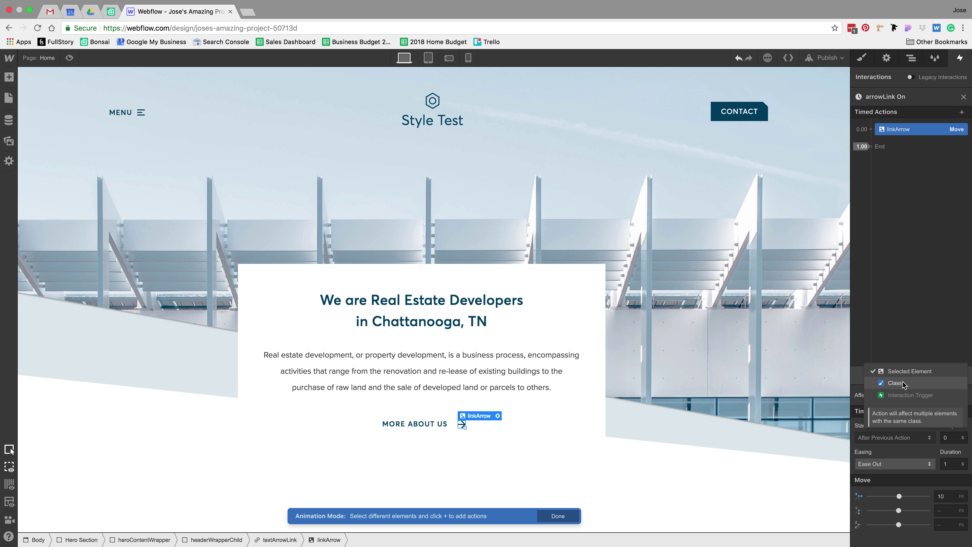
click(904, 383)
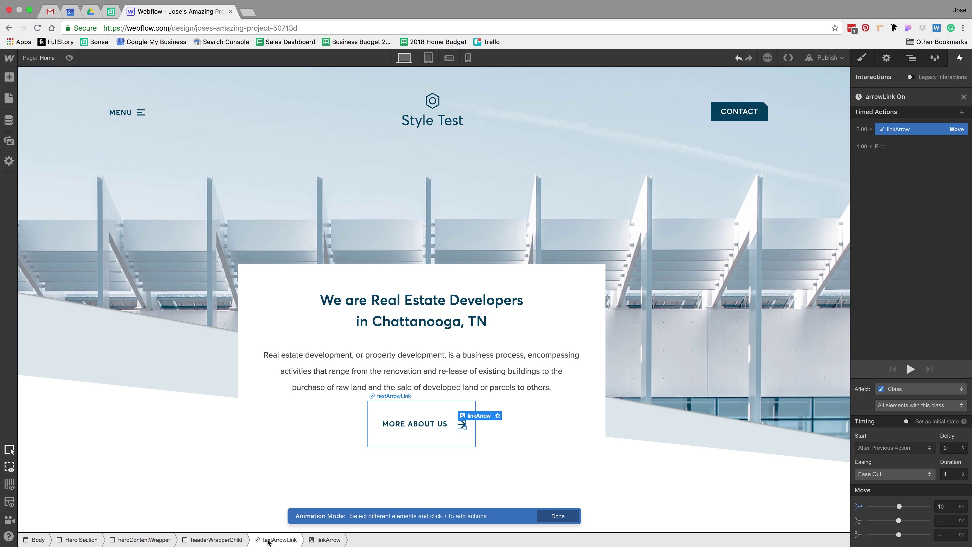
click(912, 406)
click(908, 393)
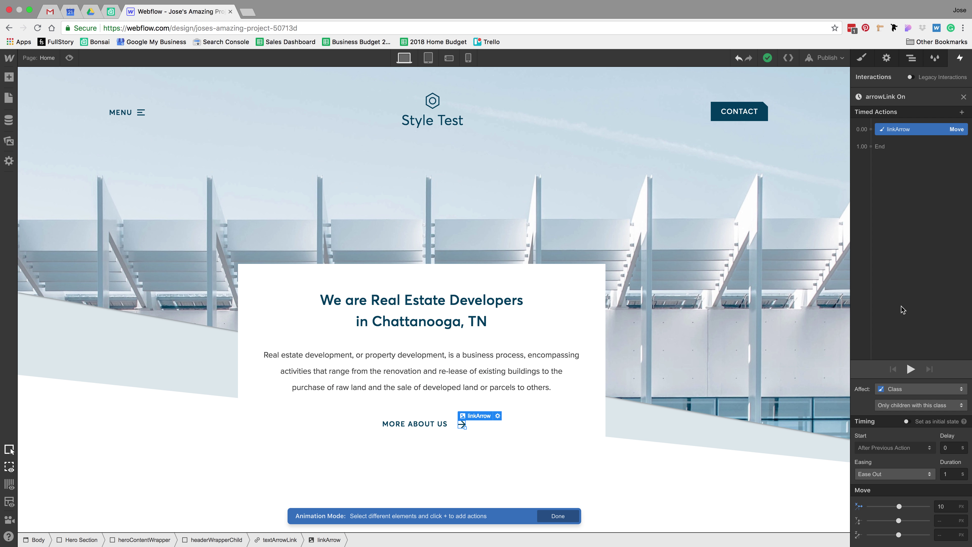
Step: Close the animation editor and duplicate arrowLink On, keeping the original assigned to the hover action
click(963, 98)
click(959, 174)
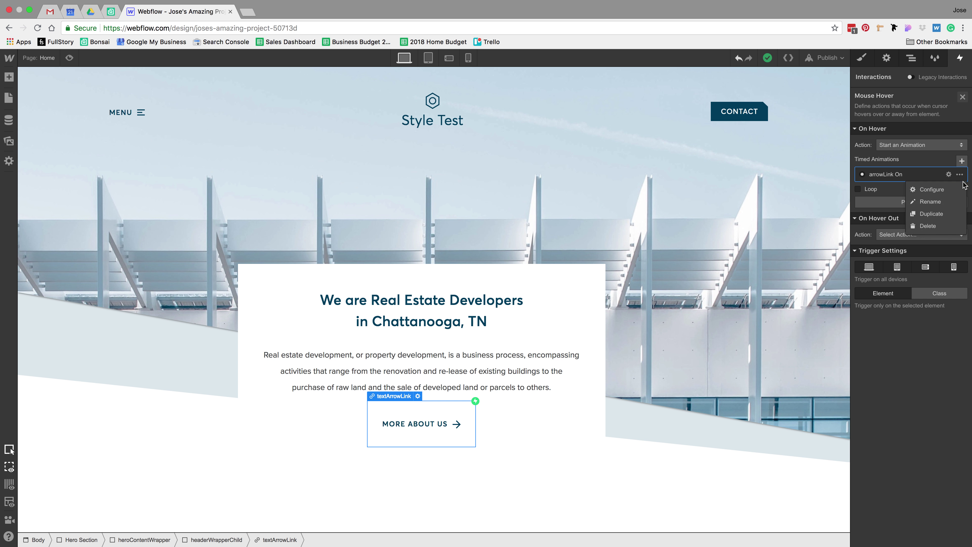
click(945, 213)
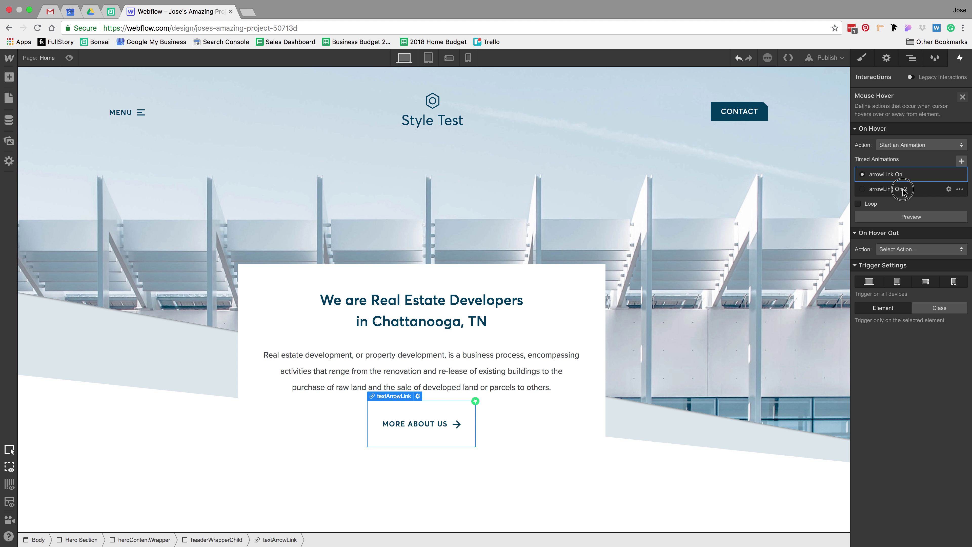
click(897, 174)
Step: Set the hover-out action to start the arrowLink On 2 animation and open that animation for editing
click(896, 251)
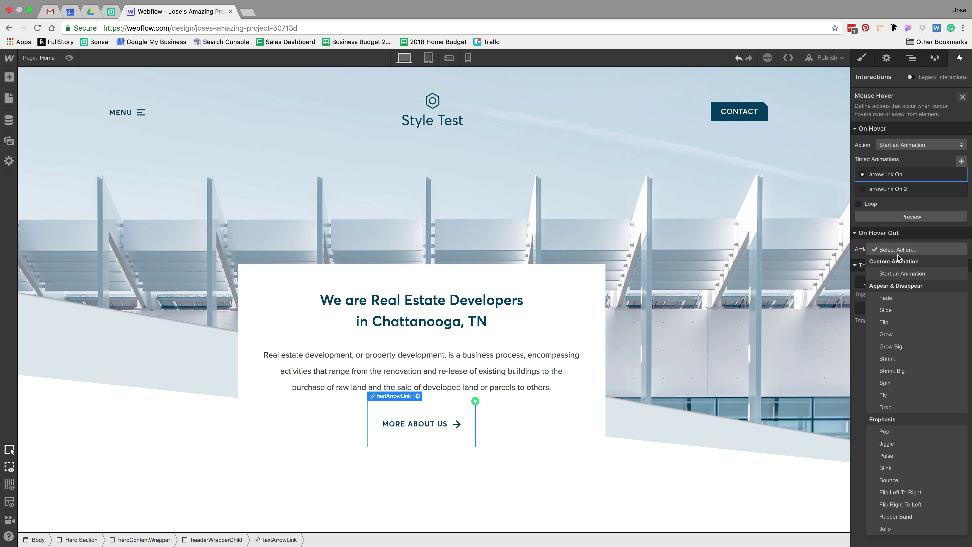
click(900, 272)
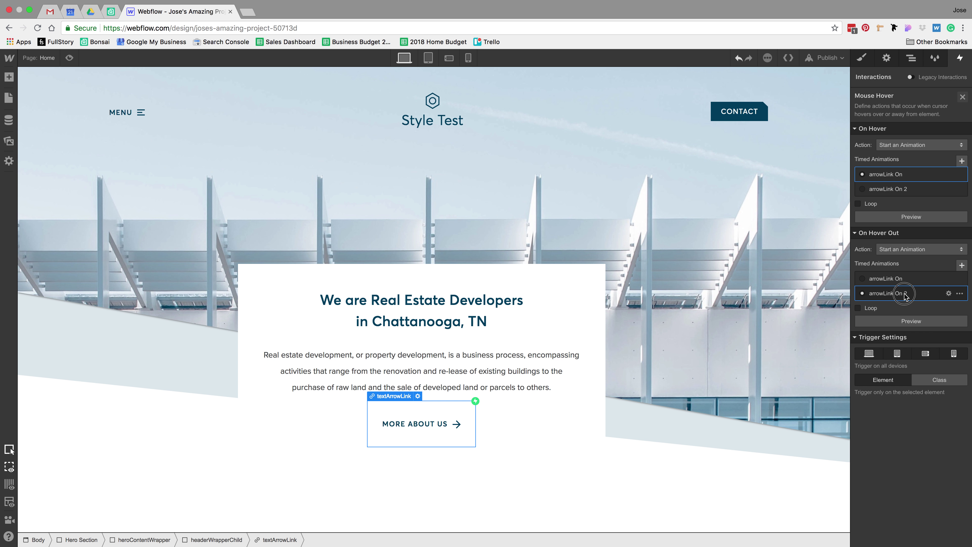
click(891, 293)
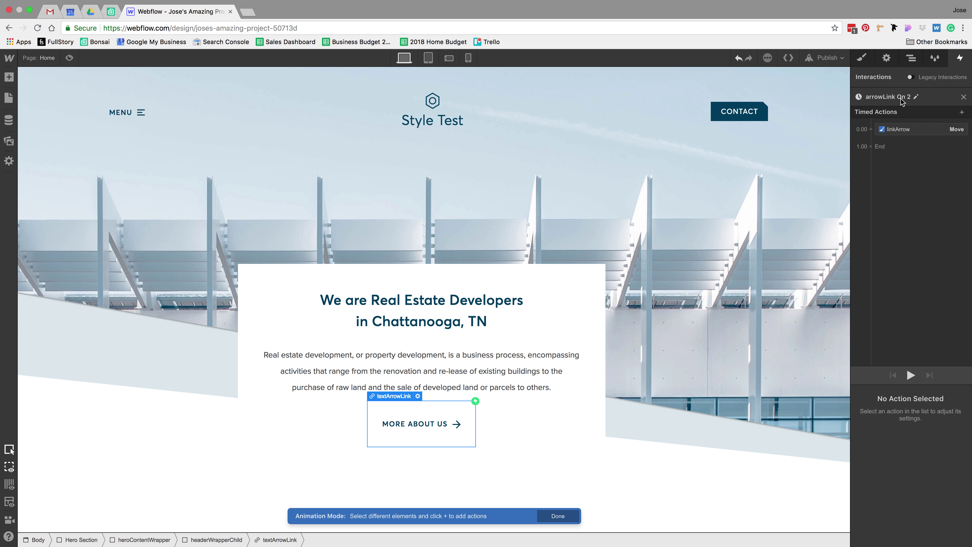
Step: Rename the hover-out animation to arrowLink Off
click(906, 97)
click(906, 97)
text(f)
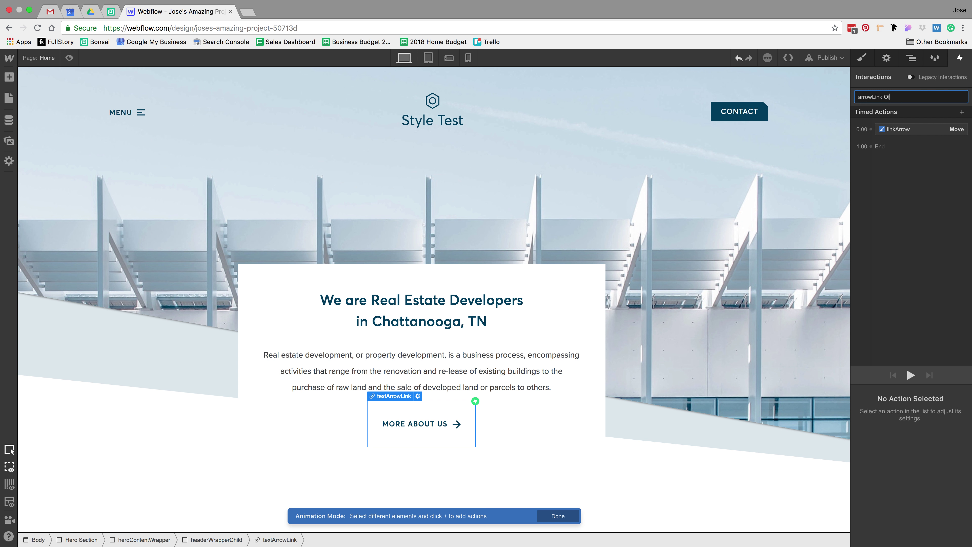
text(f)
key(Return)
Step: Set arrowLink Off's linkArrow Move action to a 0 px horizontal offset and 0.2 s duration, and close the animation editor
click(900, 129)
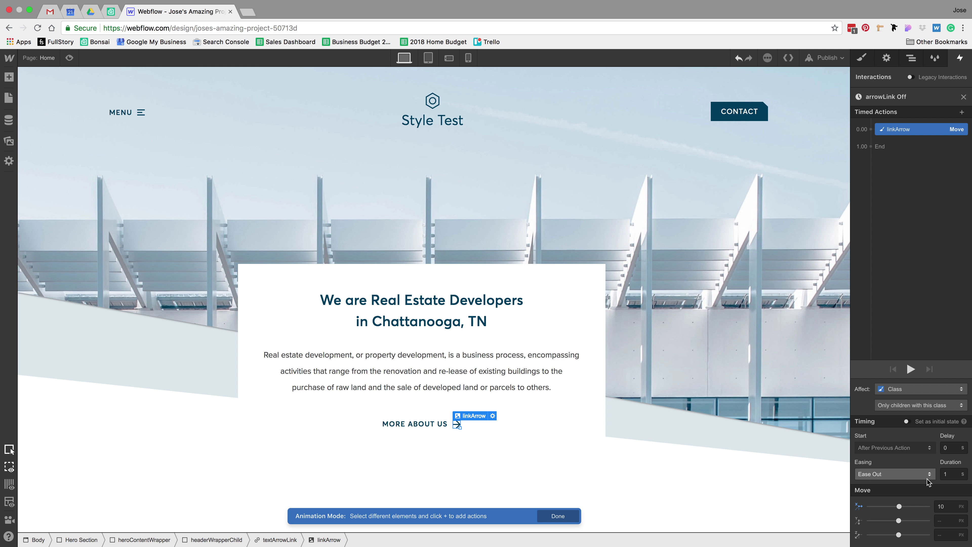
click(943, 509)
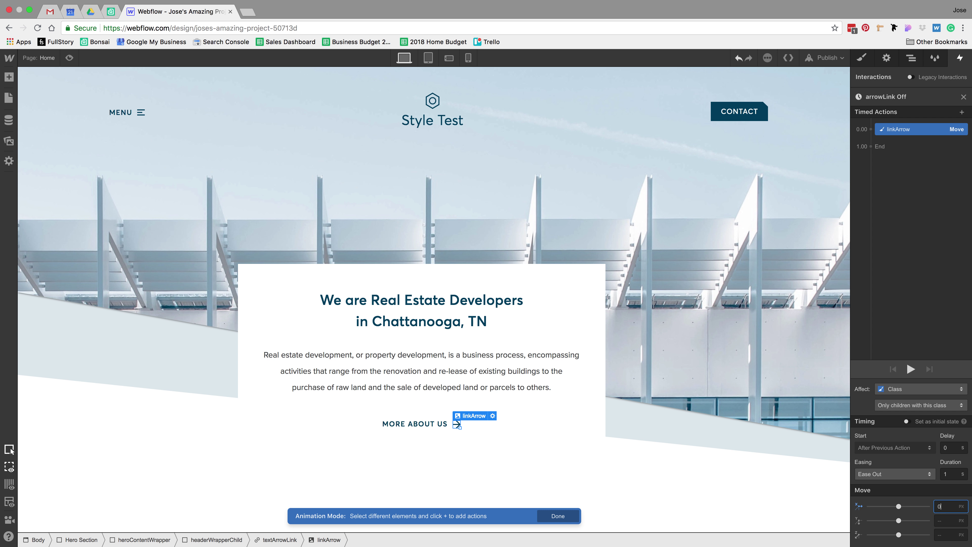
click(895, 475)
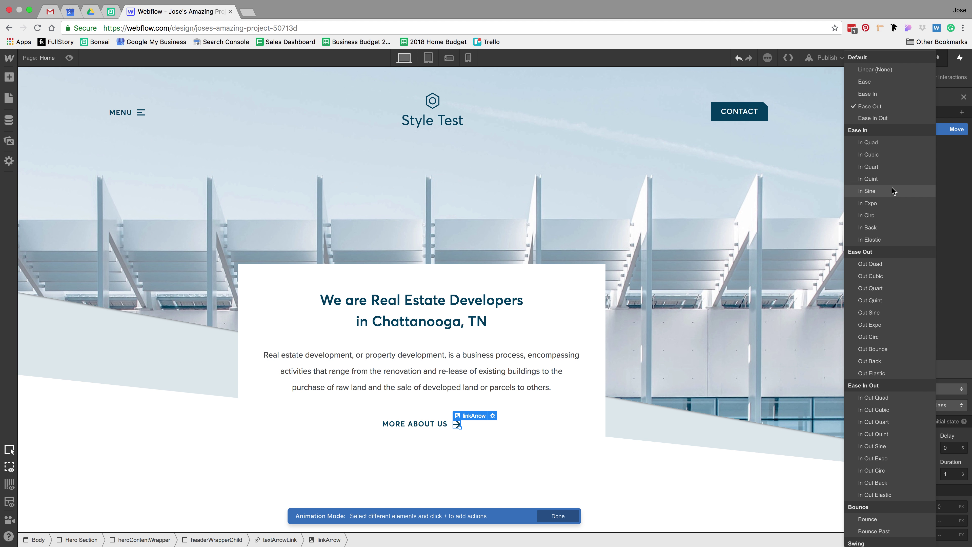
key(Escape)
click(963, 474)
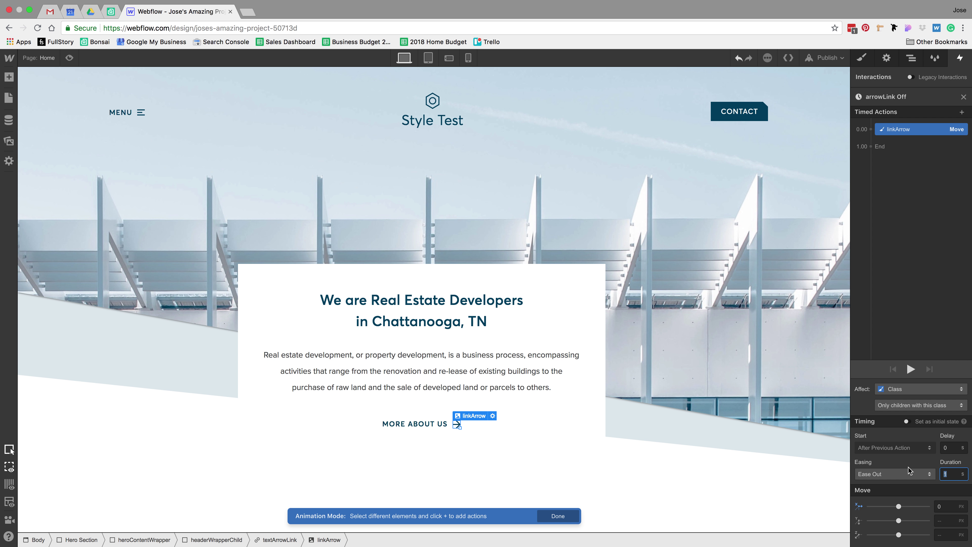
text(.2)
click(963, 96)
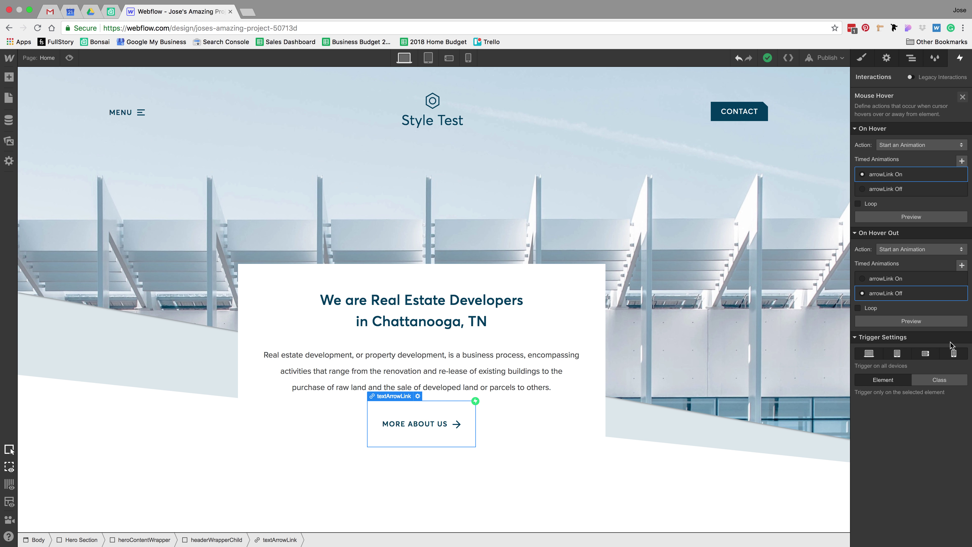
Step: Make the hover trigger apply to all elements with the textArrowLink class, and test the link hover in page preview
click(935, 381)
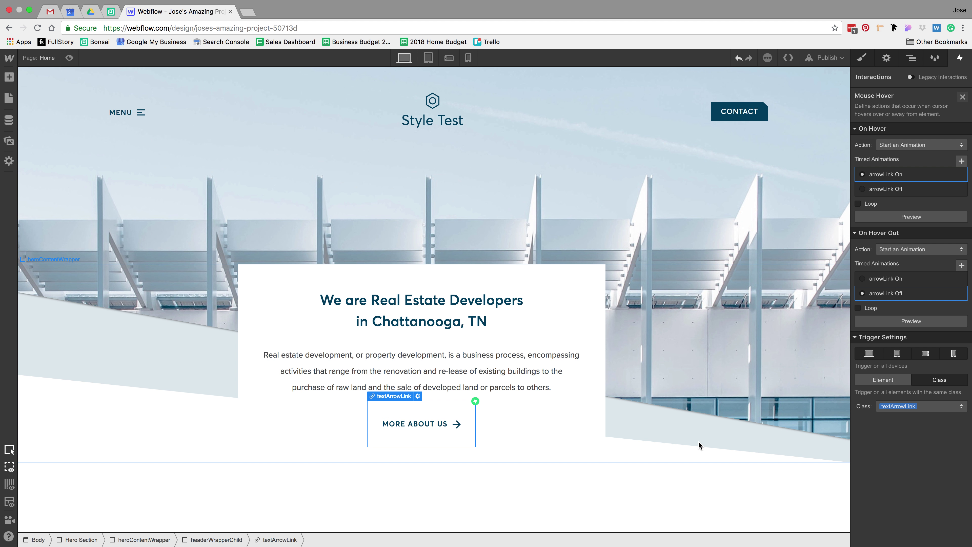
click(69, 58)
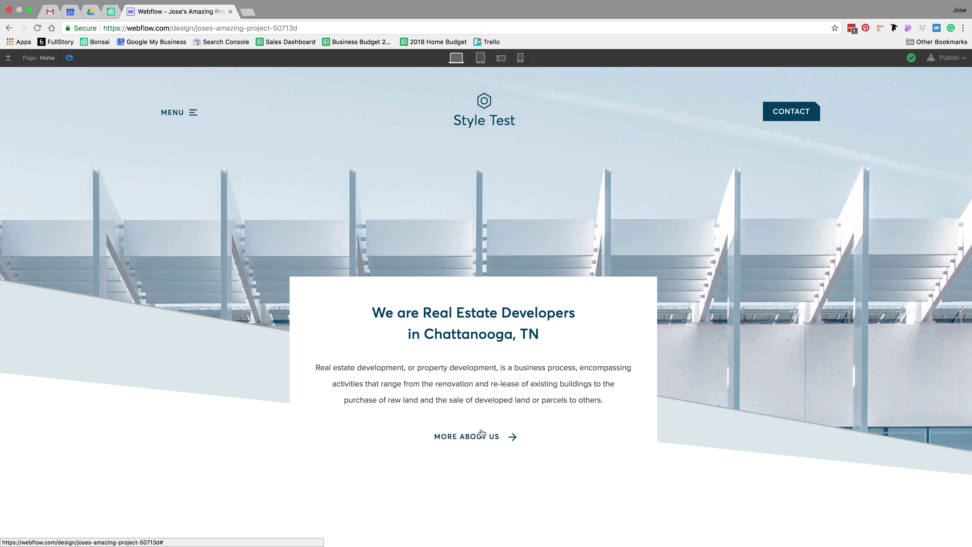
click(70, 57)
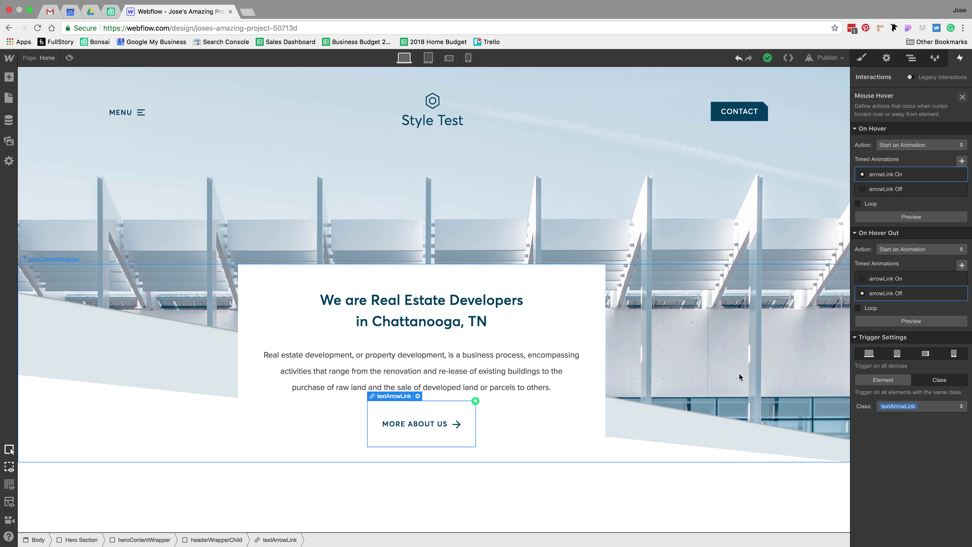
Step: Set the duration of arrowLink On's linkArrow Move action to 0.5 s and preview the page again
click(913, 176)
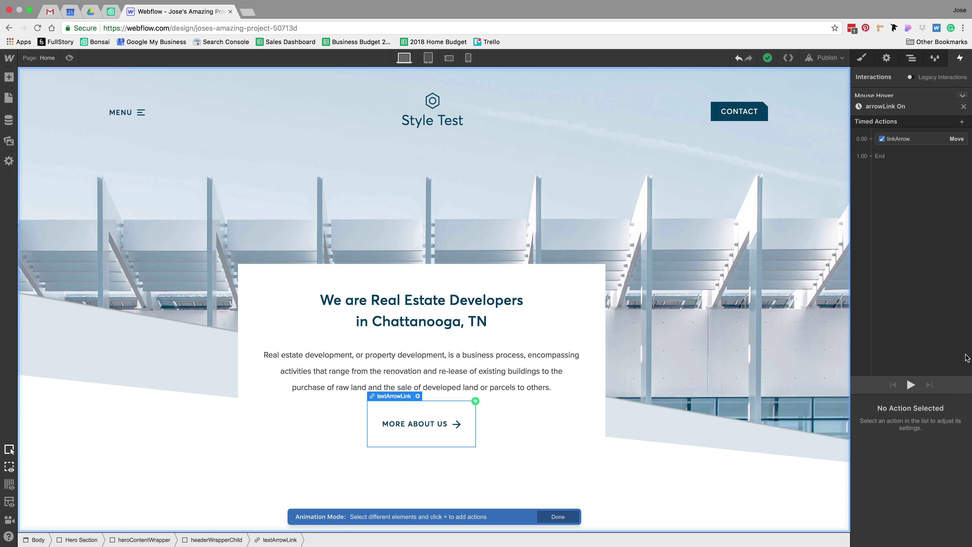
click(941, 129)
click(949, 472)
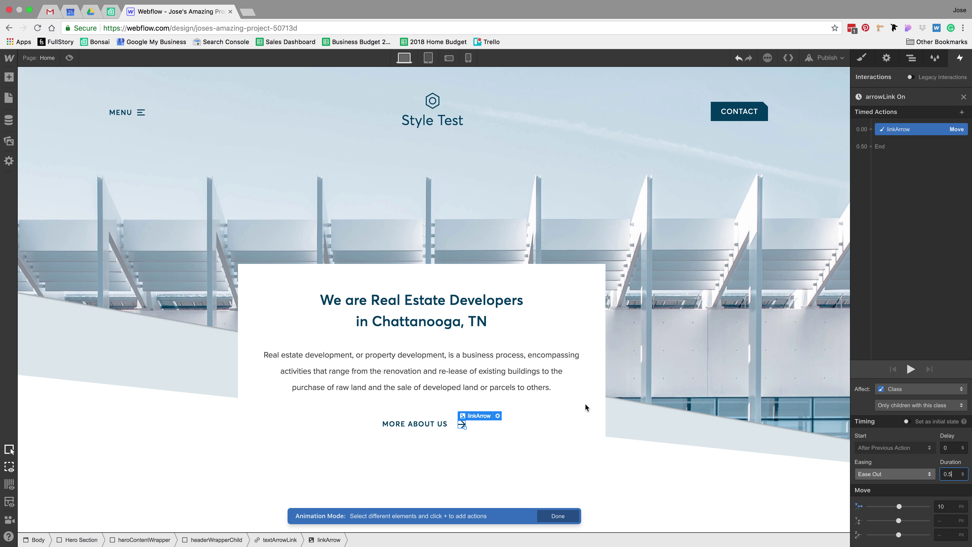
click(71, 58)
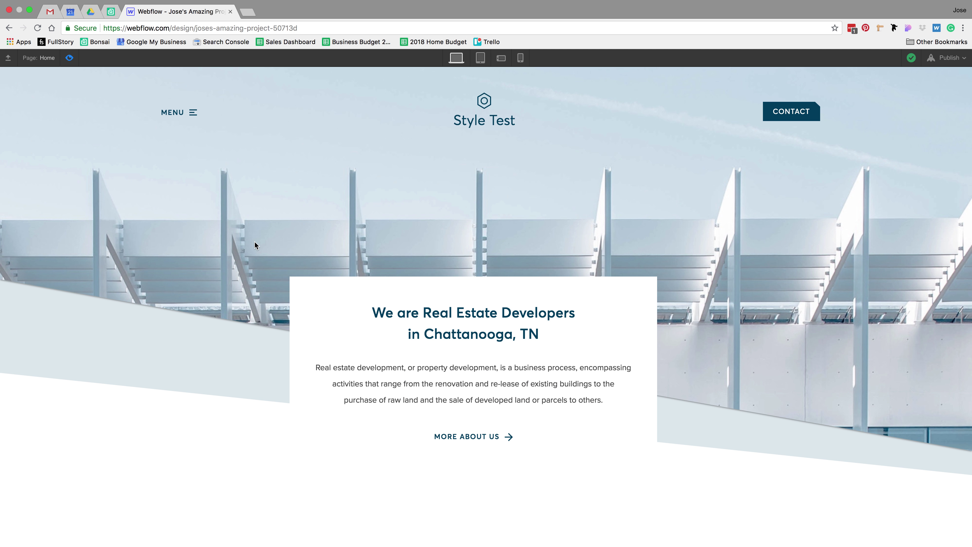
mouse_move(538, 2)
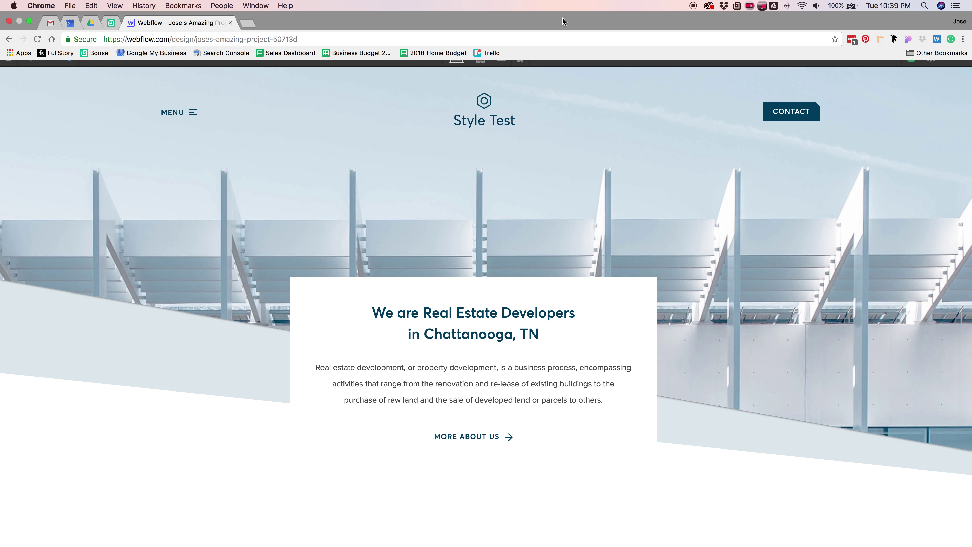